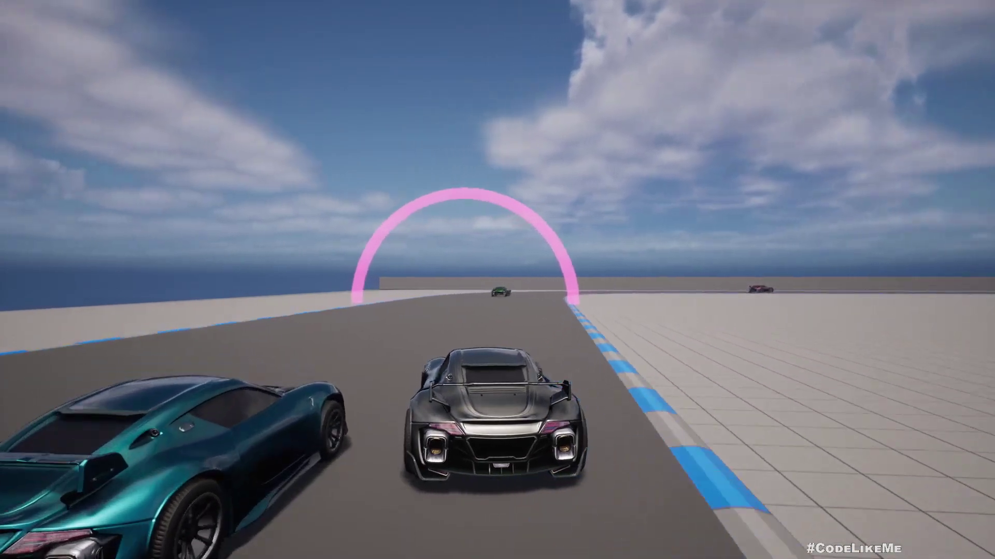
key("shift")
key("d")
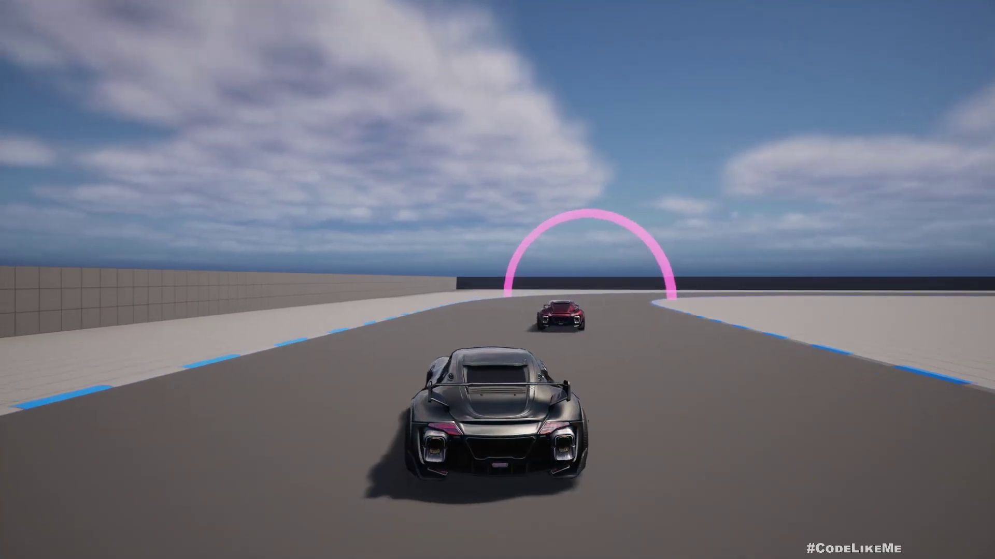
key("shift")
key("d")
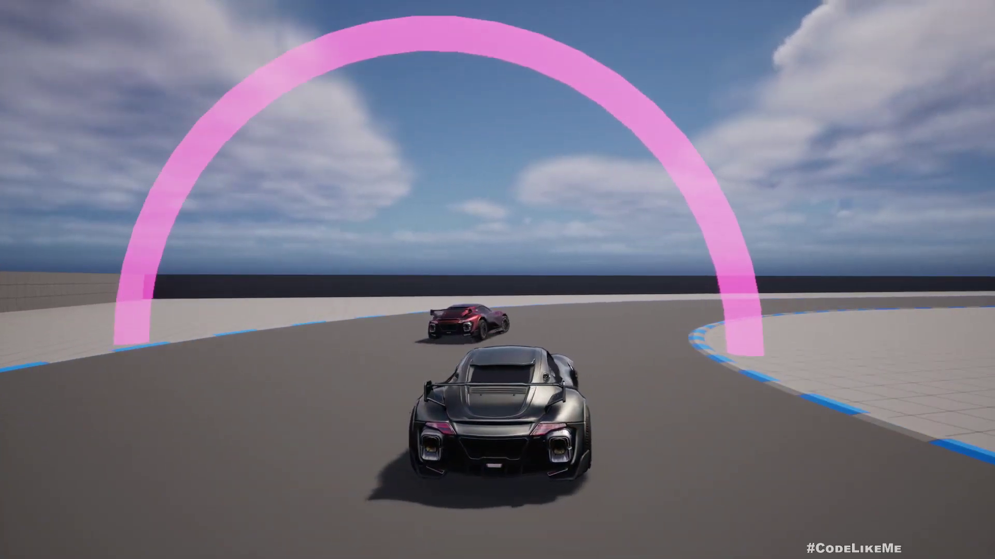
key("d")
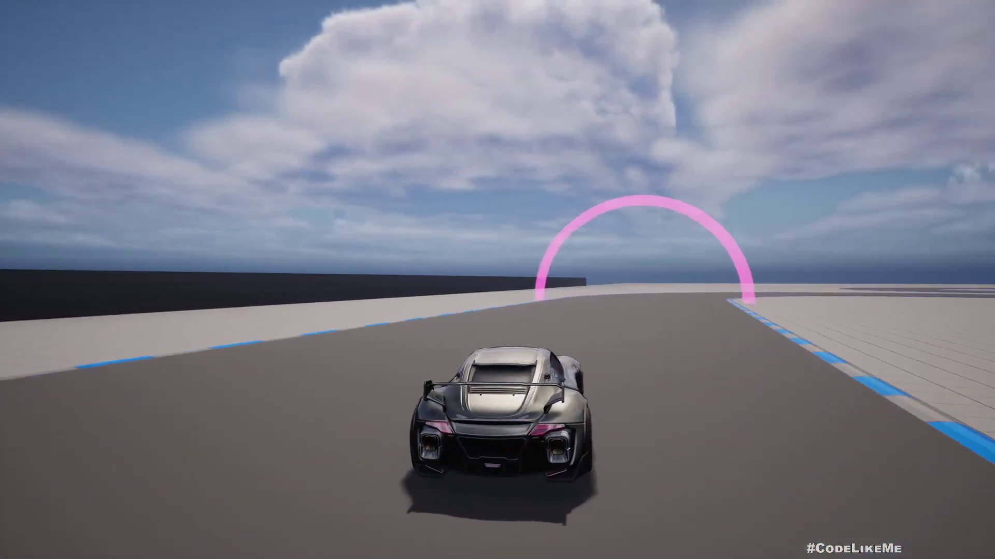
key("d")
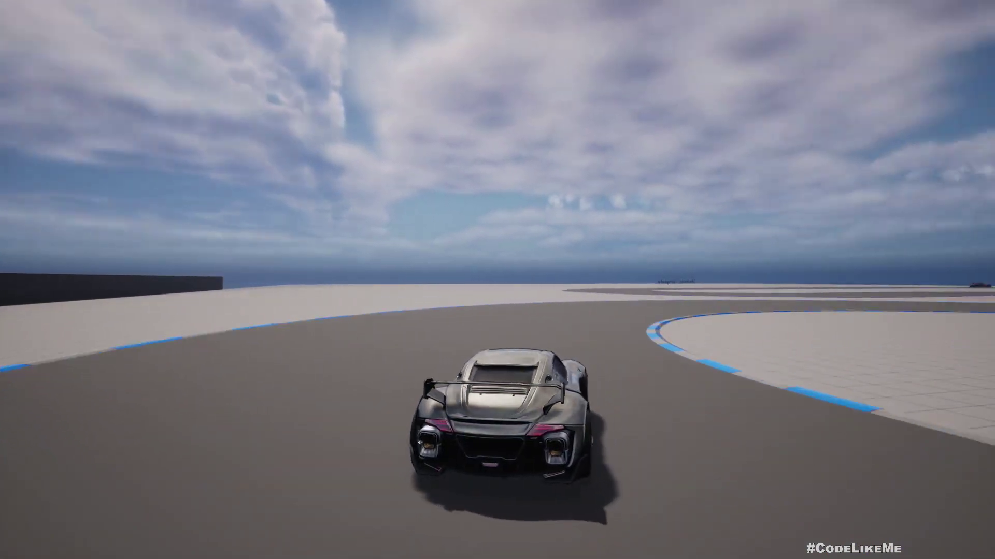
key("d")
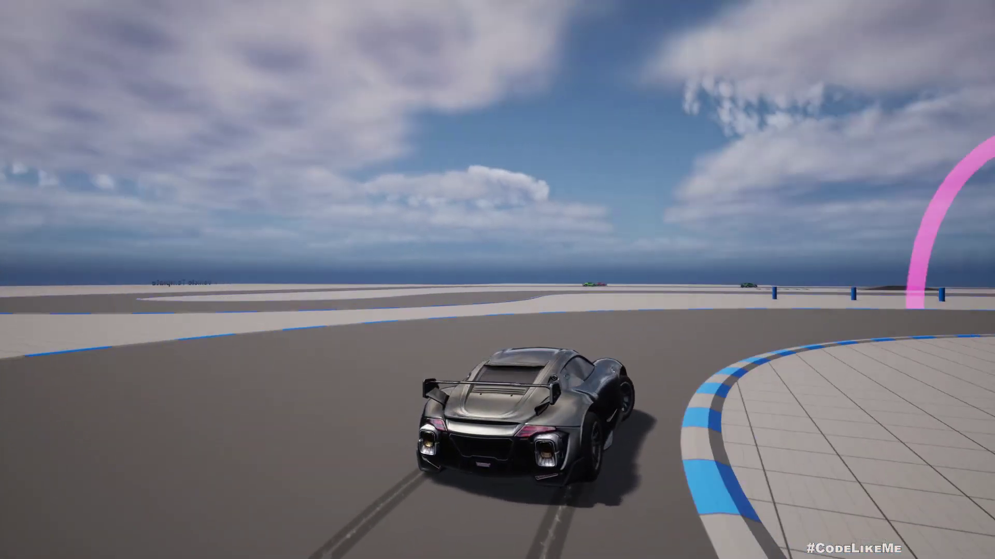
key("d")
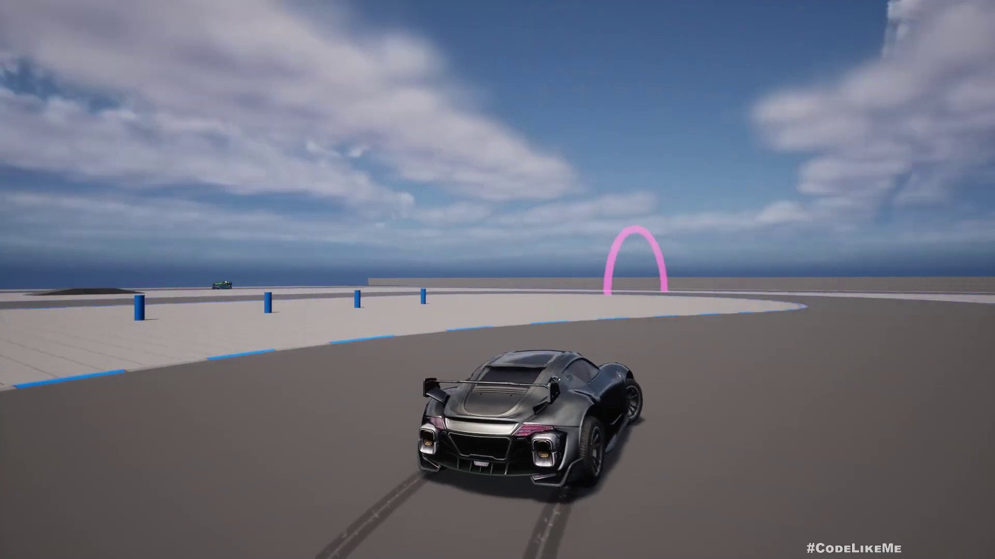
key("d")
key("shift")
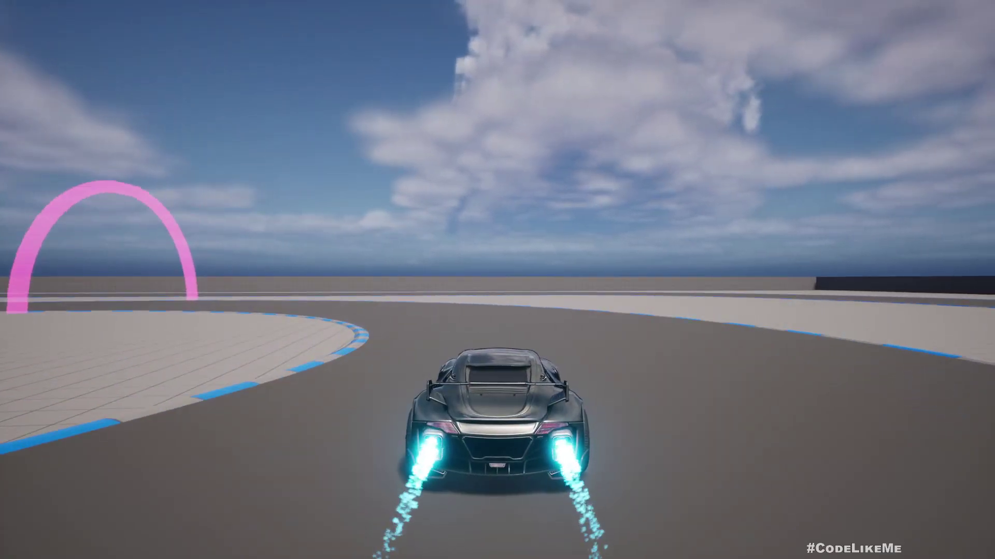
key("a")
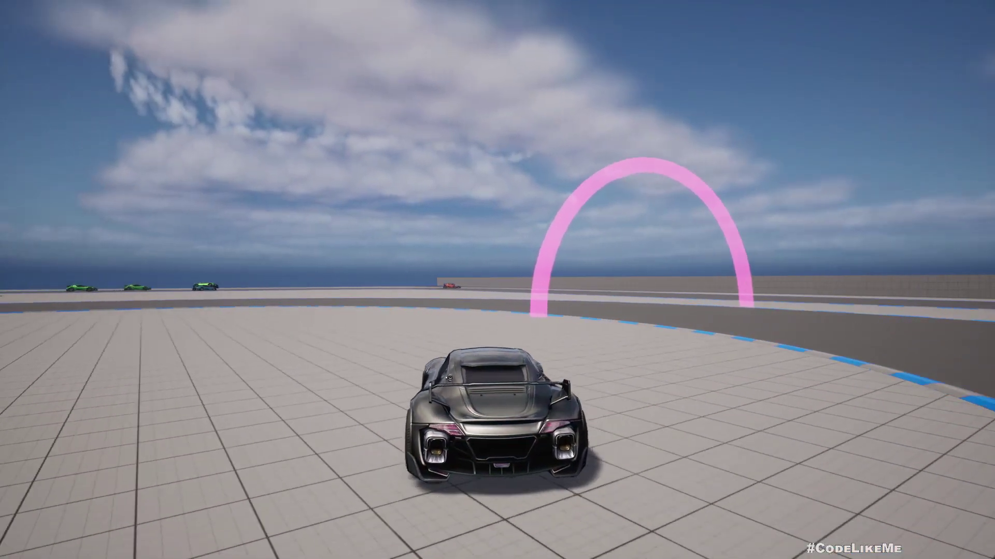
key("shift")
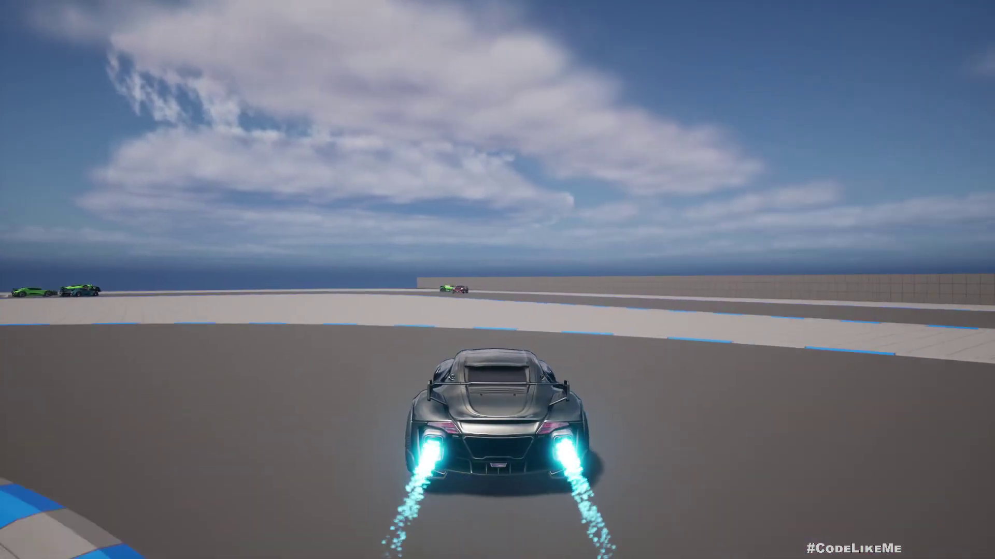
key("a")
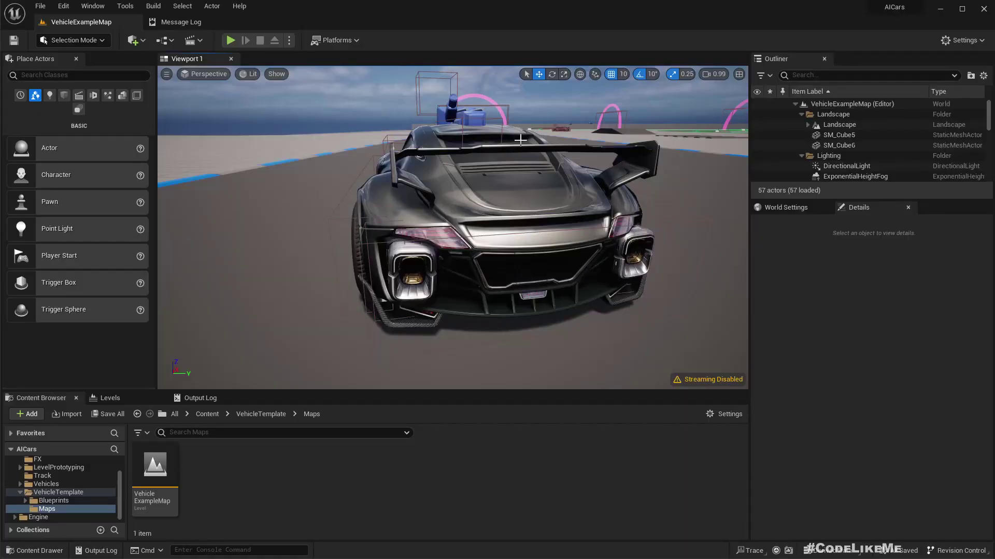
Examine the black car's rear bumper and both exhaust outlets from several angles in the level viewport.
scroll(521, 197, "up", 5)
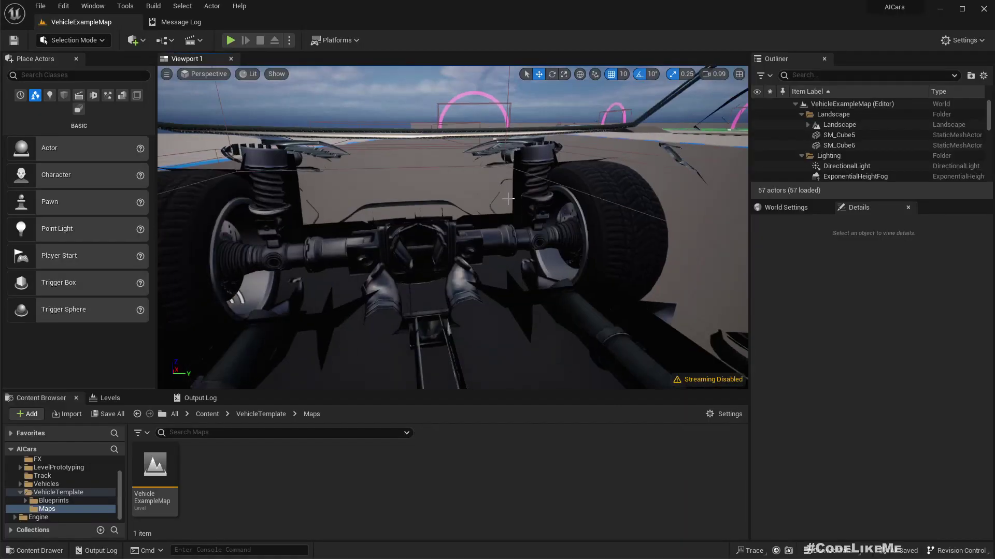
middle_click_drag(519, 195, 520, 253)
scroll(507, 199, "down", 4)
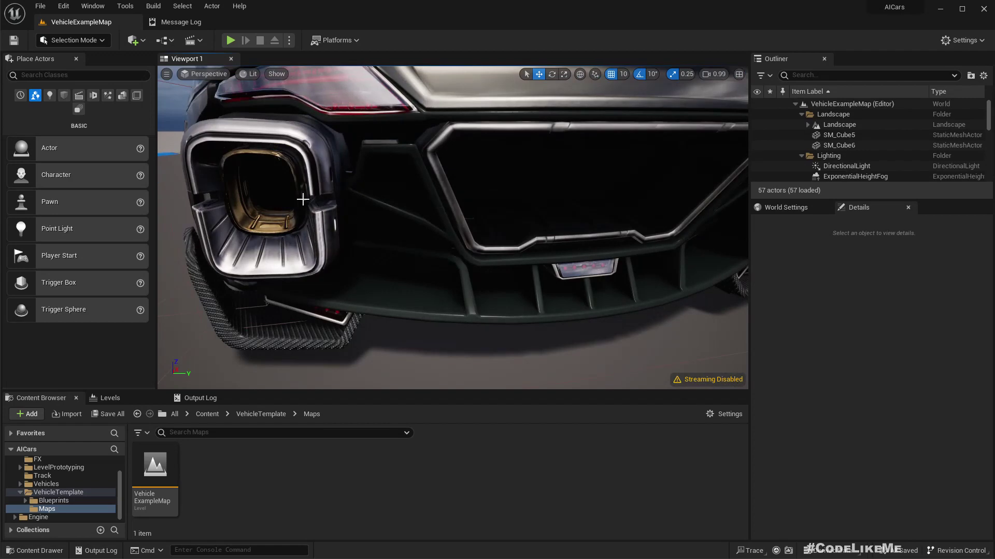
right_click_drag(278, 198, 567, 212)
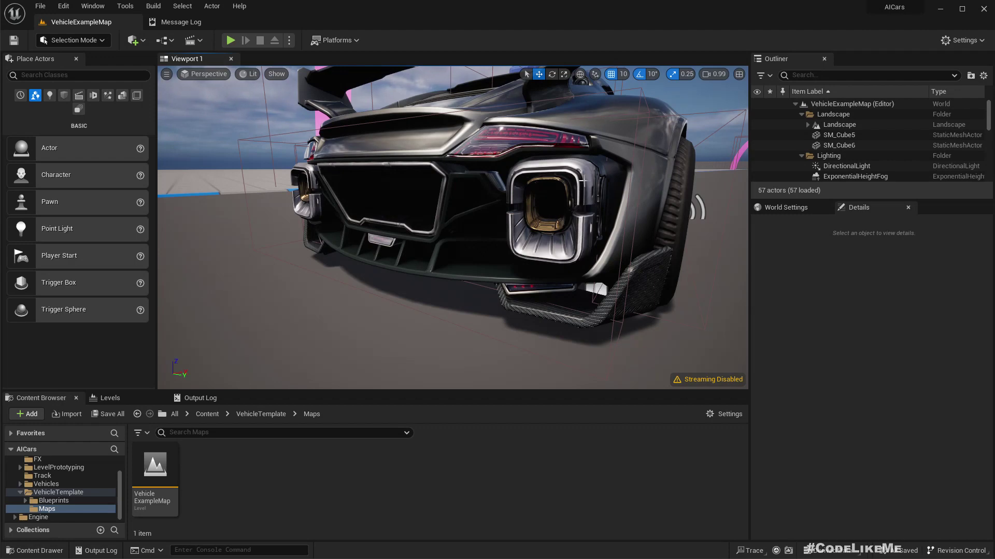
right_click_drag(582, 129, 570, 177)
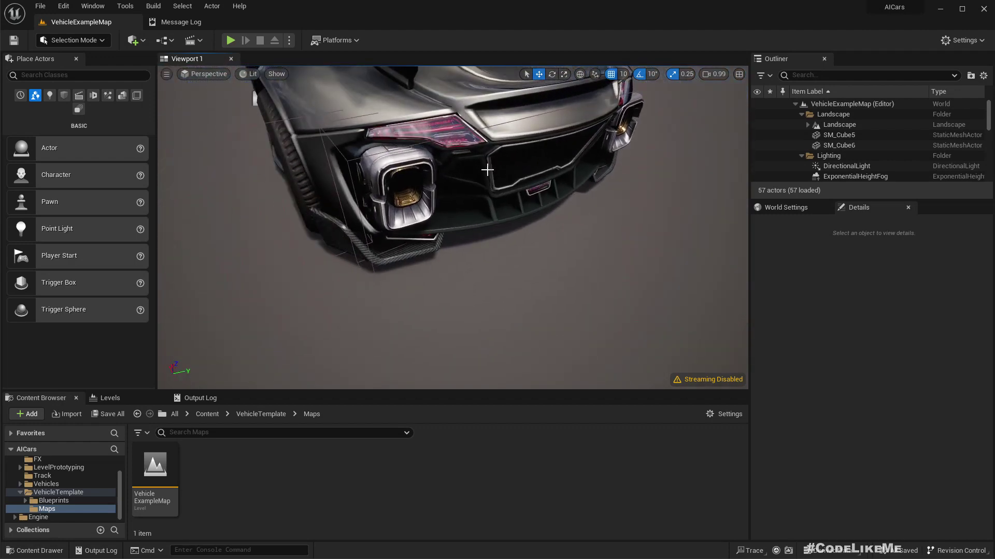
mouse_move(582, 230)
right_mouse_down()
mouse_move(562, 215)
mouse_move(583, 230)
right_mouse_up()
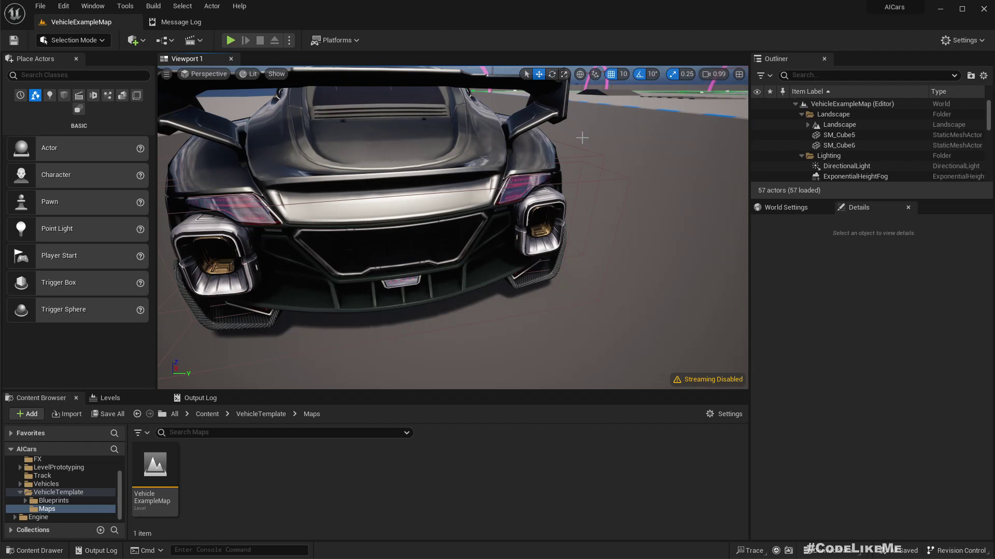
right_click_drag(524, 184, 571, 174)
key("d")
scroll(588, 200, "down", 3)
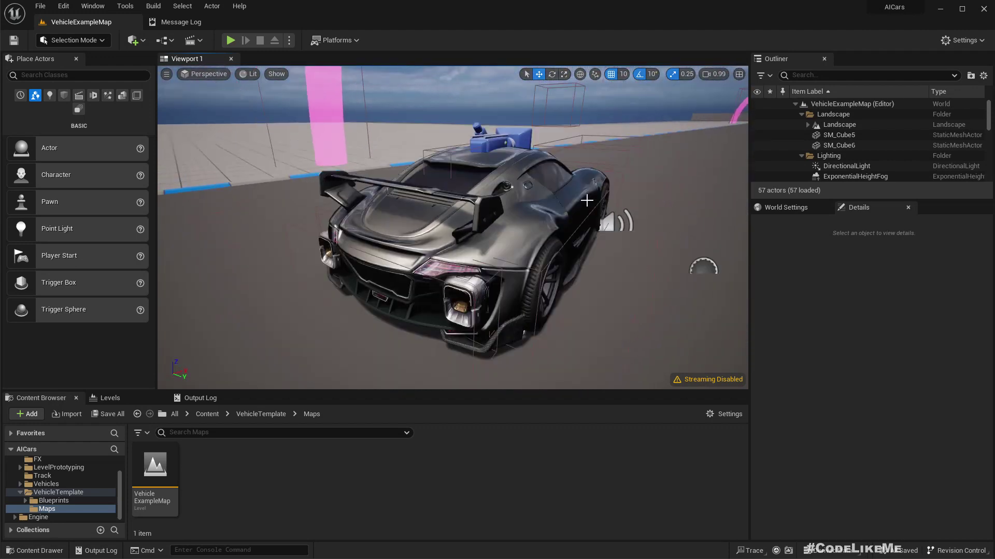
scroll(586, 200, "up", 6)
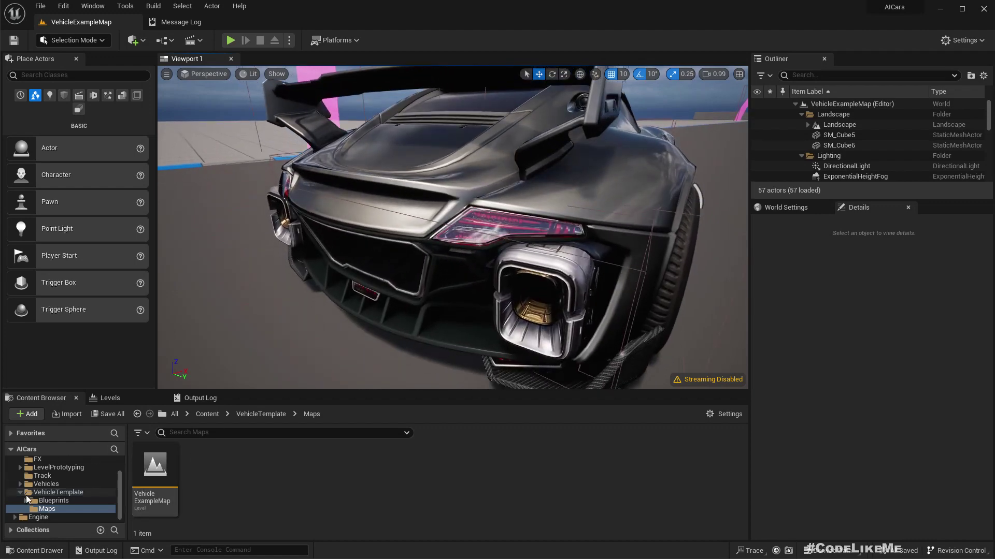
Create a Niagara system in the FX folder from the Fountain emitter template and name it NS_NOS.
left_click(34, 459)
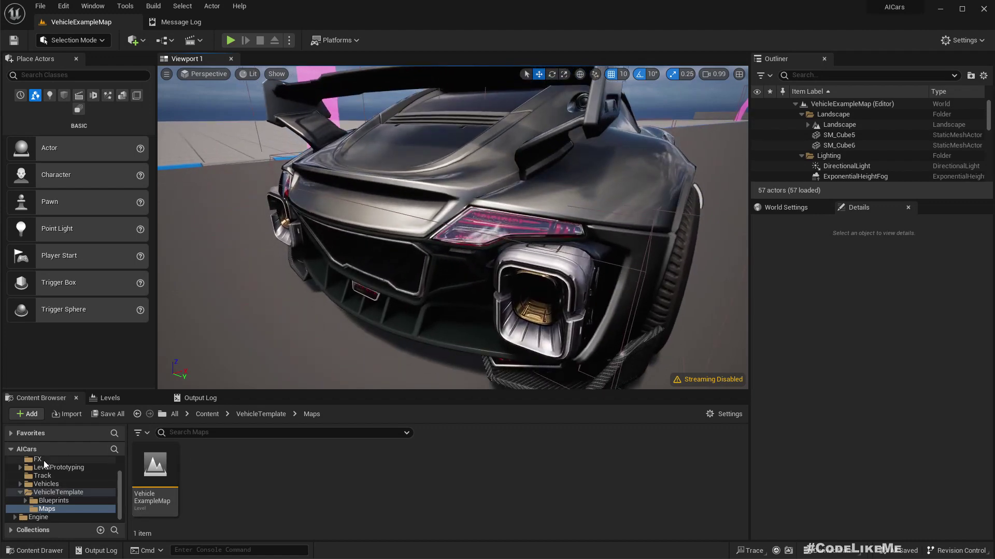
right_click(409, 475)
mouse_move(512, 464)
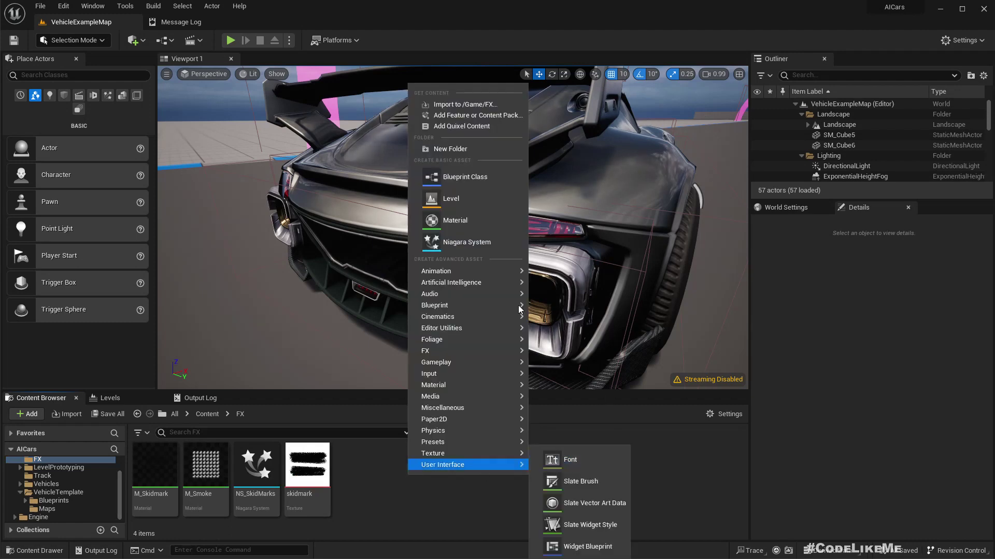
left_click(486, 239)
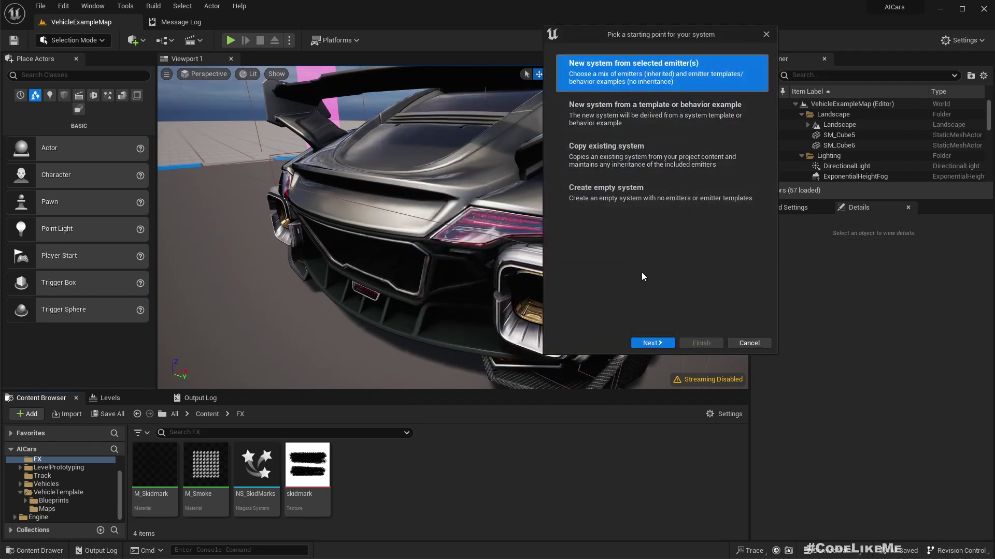
left_click(651, 343)
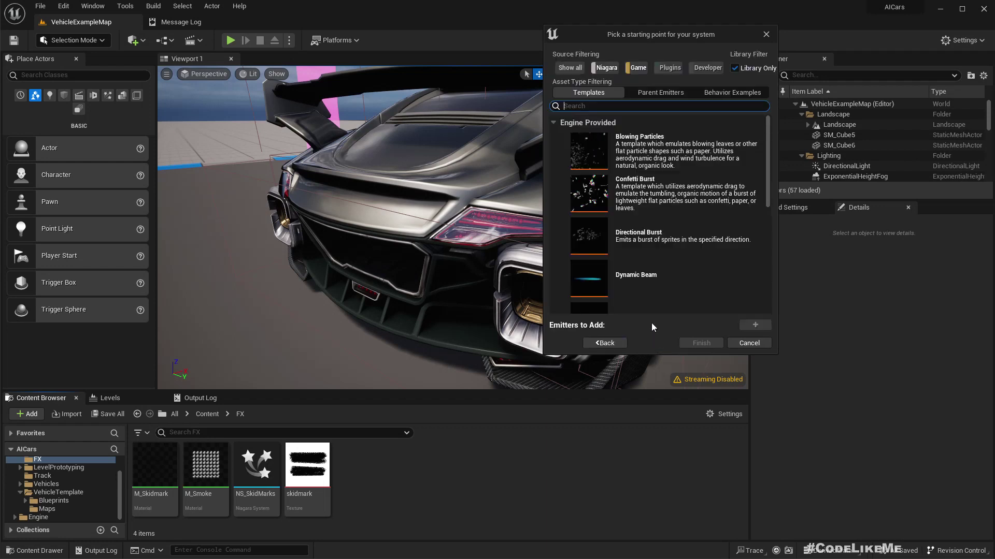
left_click(654, 281)
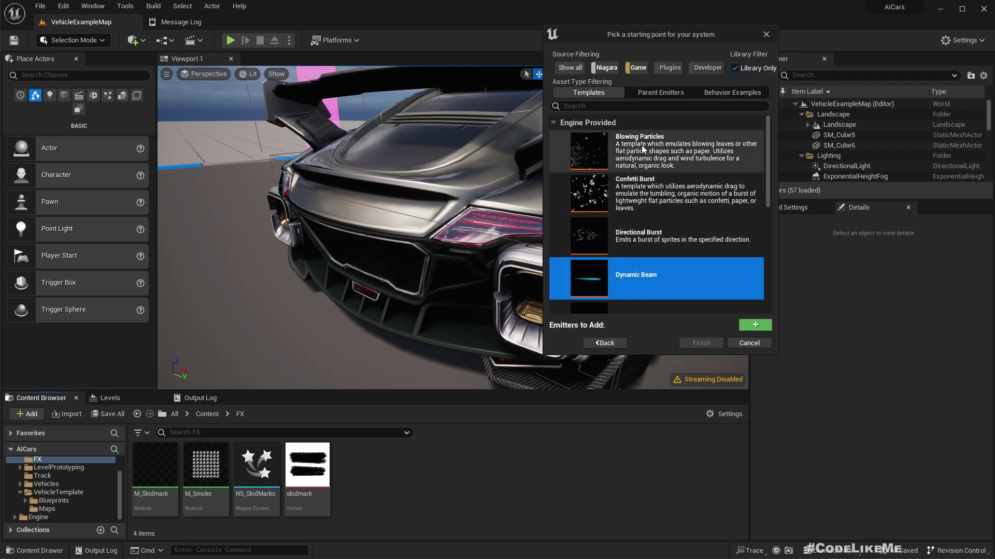
scroll(663, 149, "down", 2)
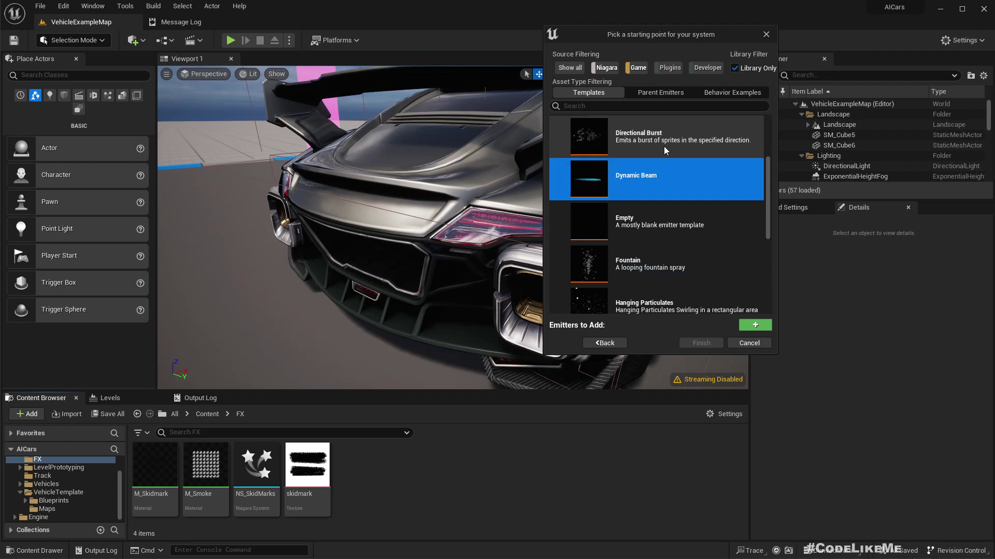
left_click(641, 269)
left_click(752, 325)
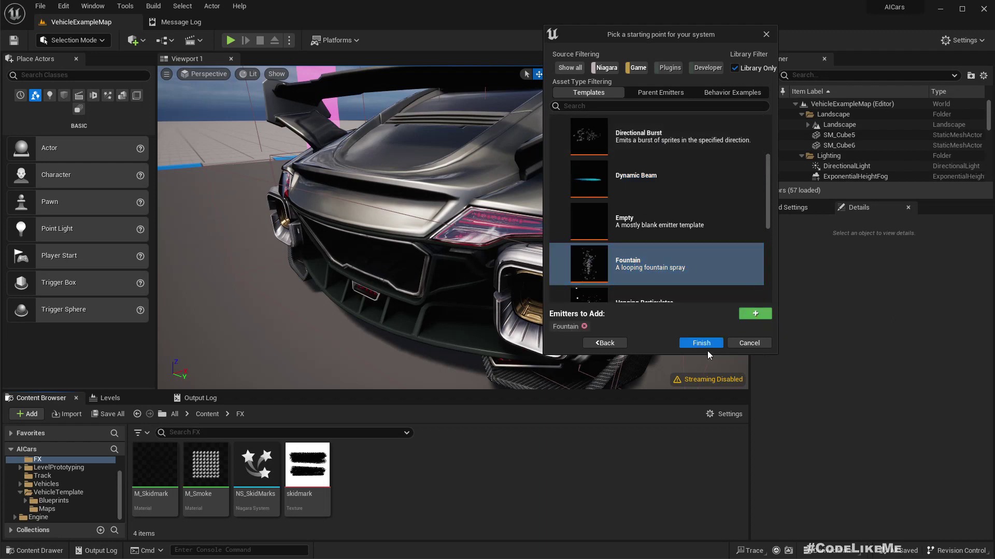
left_click(701, 343)
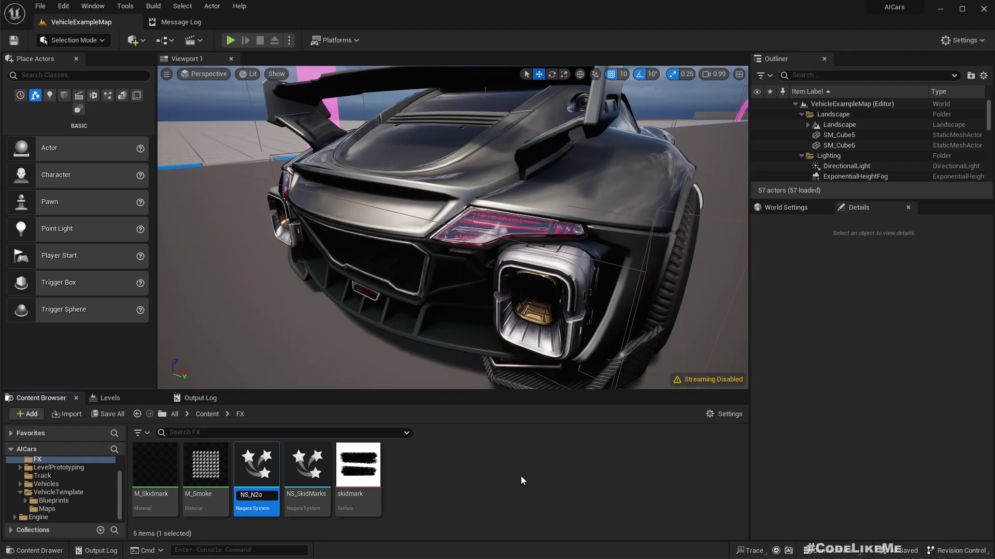
key("Return")
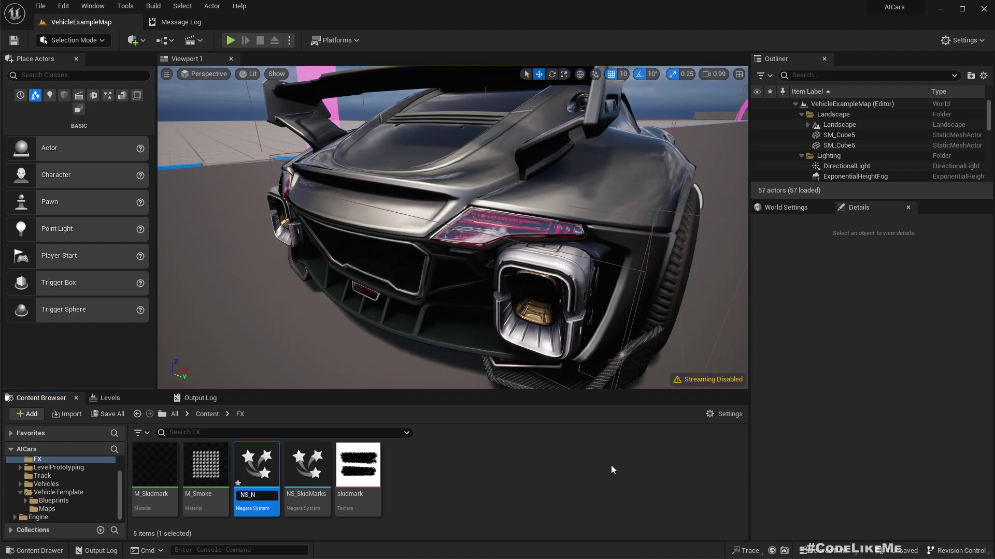
key("Return")
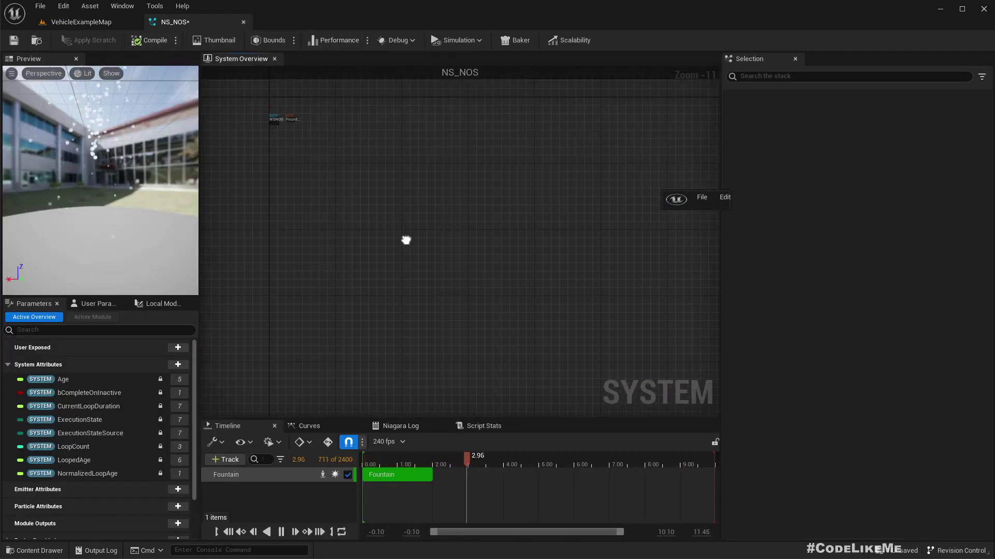
left_click_drag(98, 149, 95, 136)
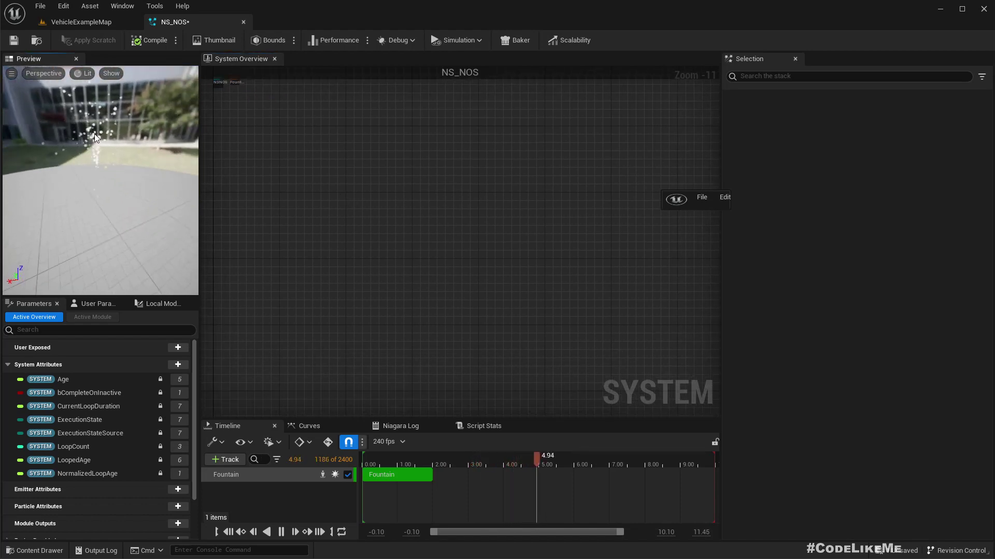
left_click_drag(153, 162, 136, 160)
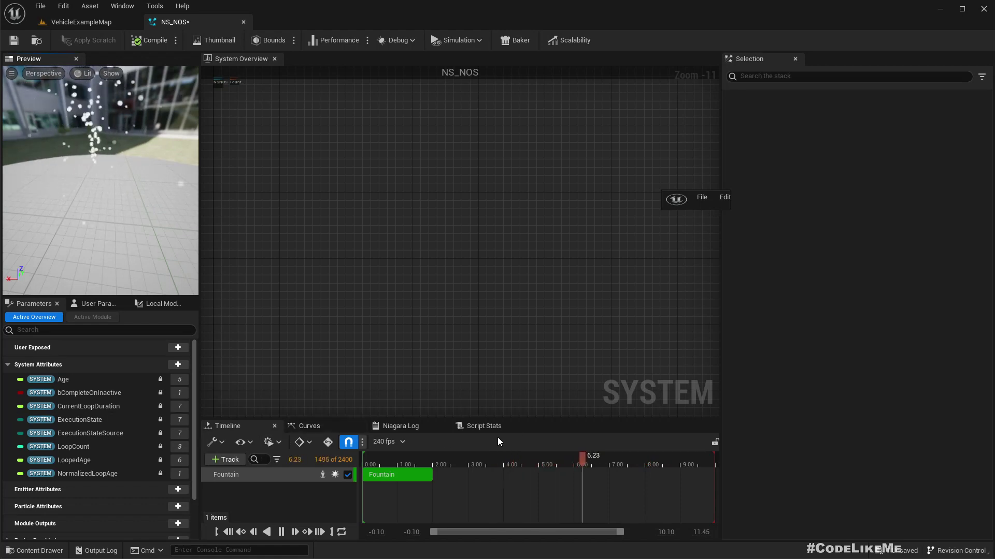
scroll(544, 207, "down", 1)
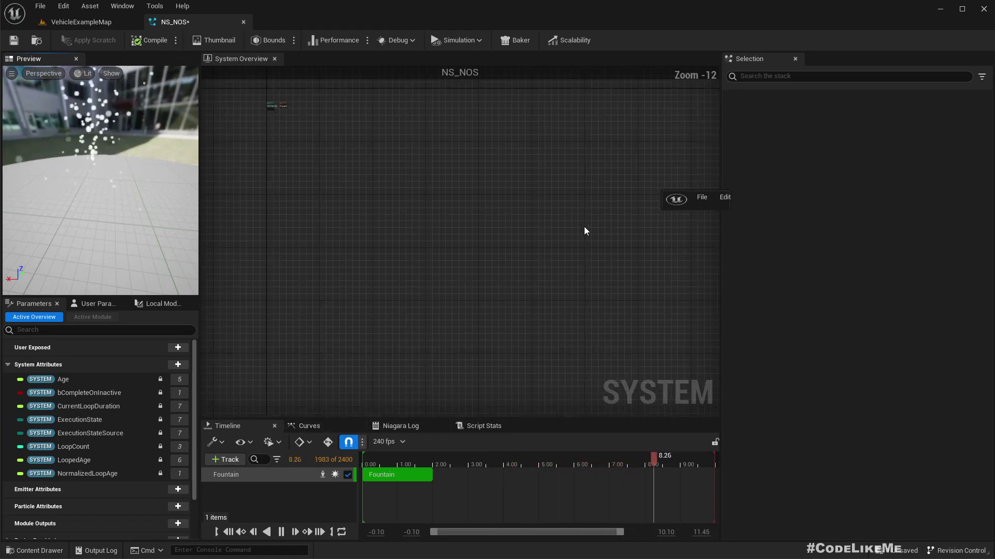
Enlarge the collapsed floating NS_NOS editor window and dock the System Overview together with the Timeline.
left_click(699, 197)
left_click(695, 197)
left_click(695, 198)
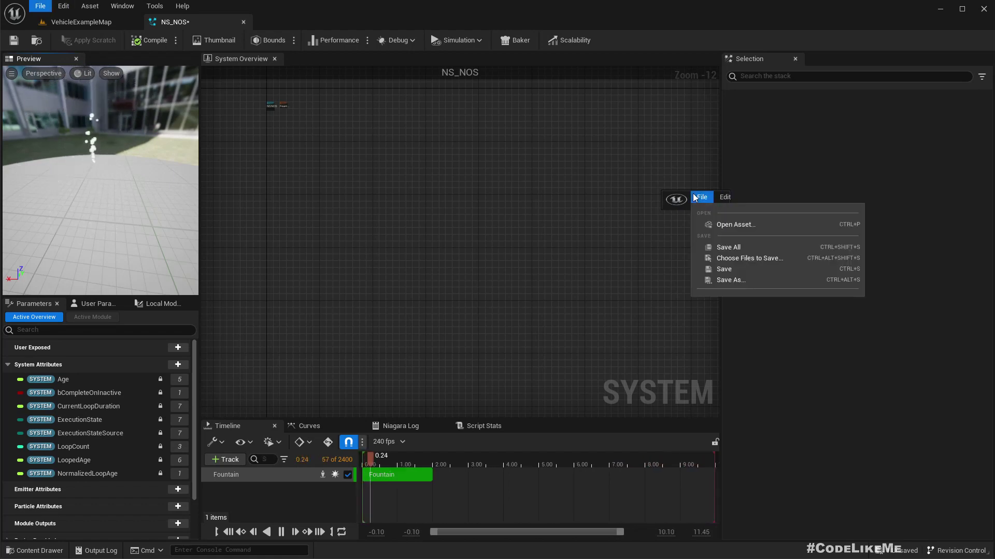
left_click(674, 196)
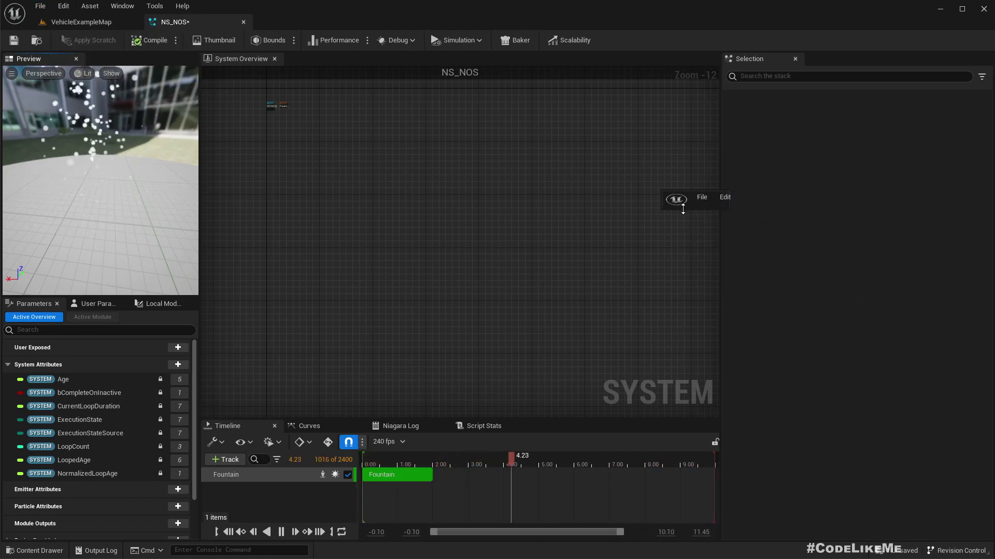
left_click_drag(682, 209, 649, 337)
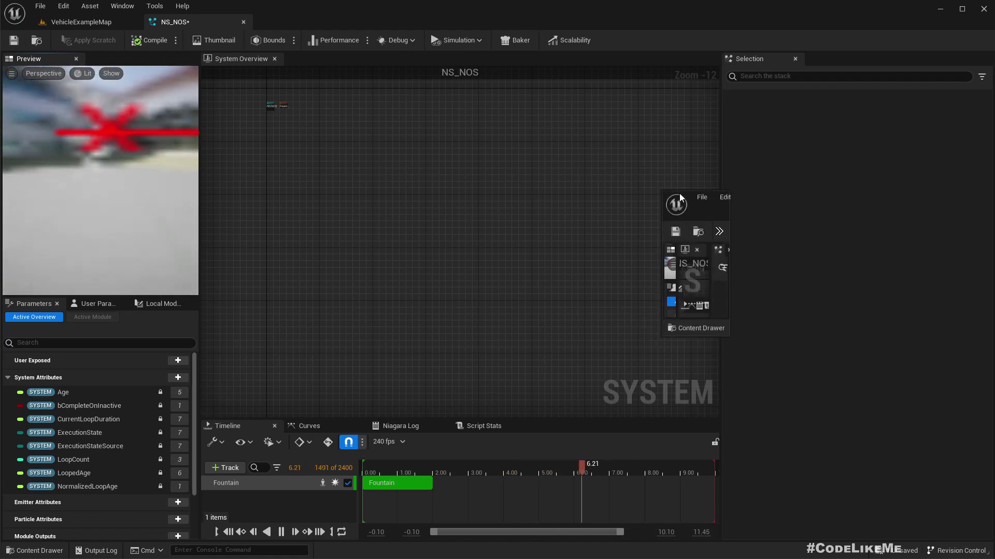
left_click_drag(663, 192, 221, 63)
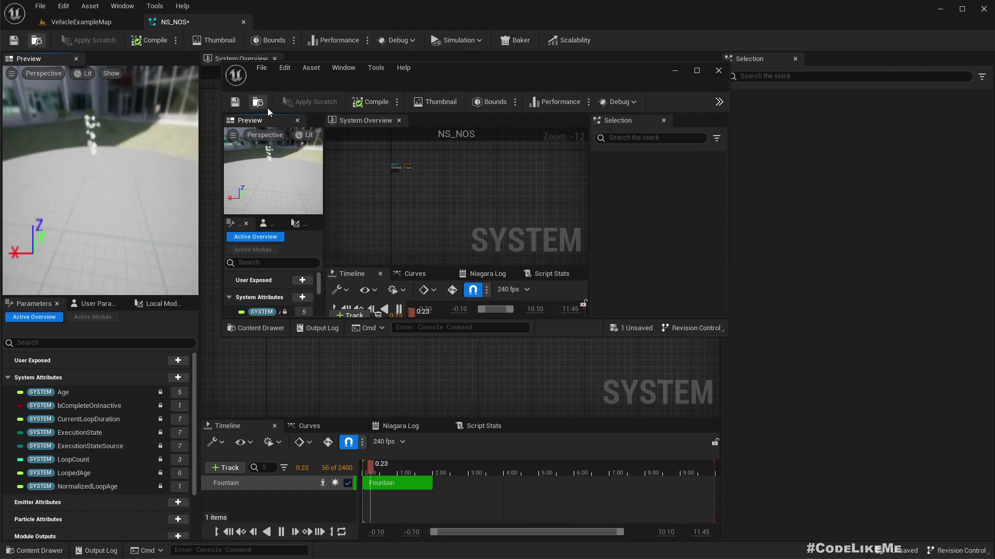
left_click_drag(364, 120, 285, 59)
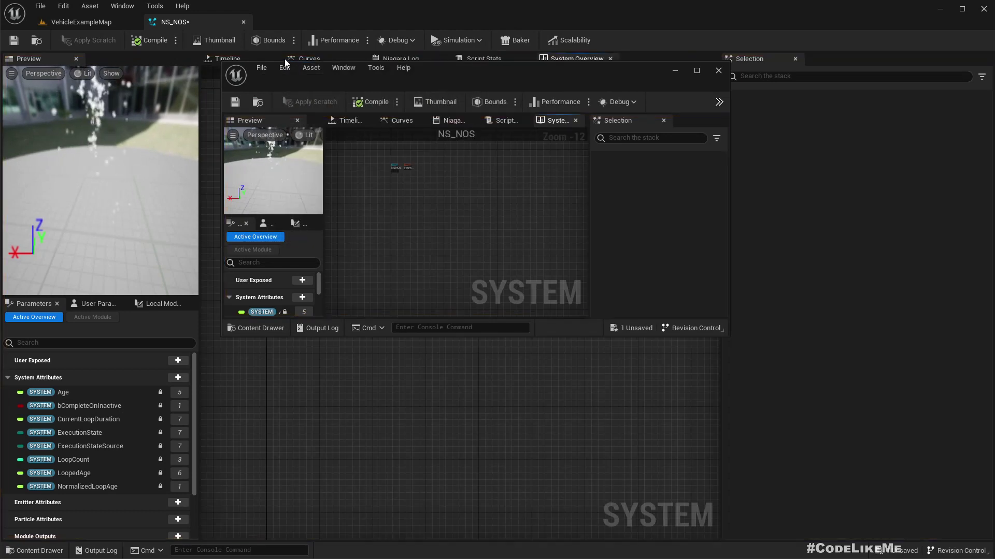
Close the leftover floating window and assign DefaultRibbonMaterial as the material of the Fountain's Sprite Renderer.
left_click(718, 71)
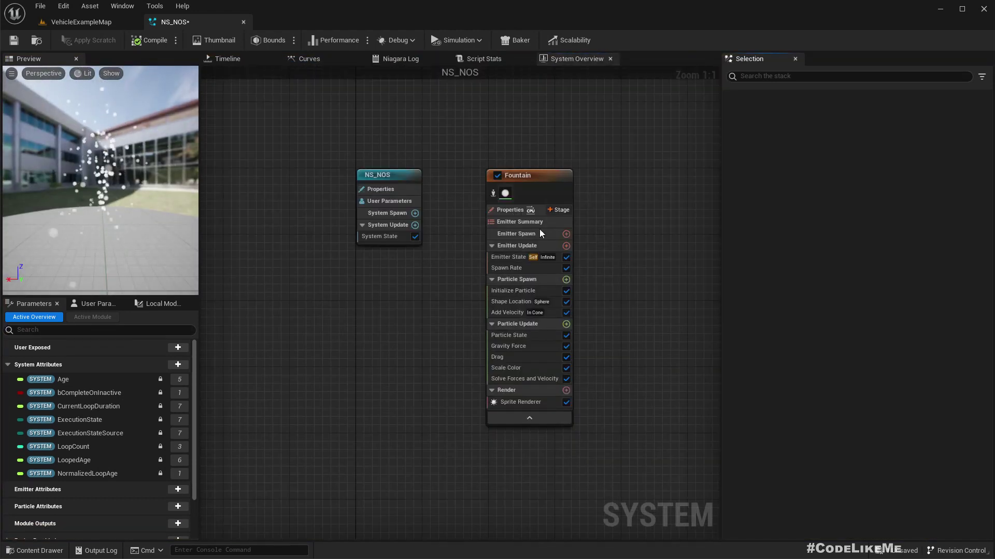
left_click(518, 403)
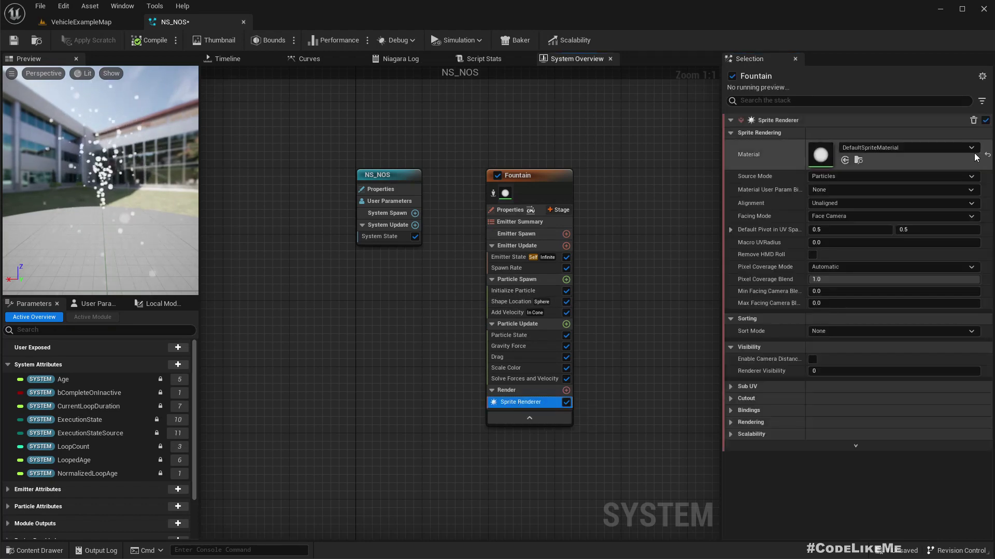
left_click(858, 160)
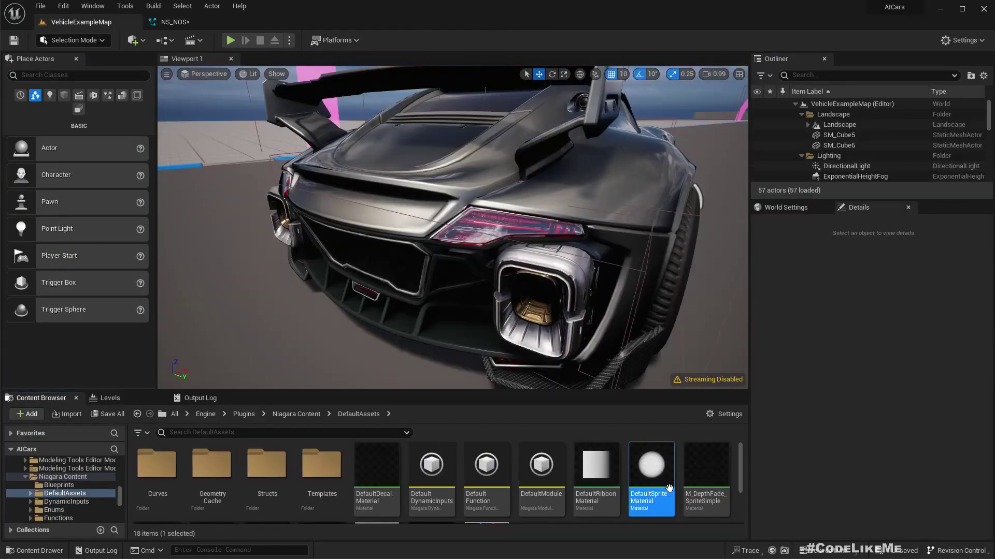
left_click(583, 460)
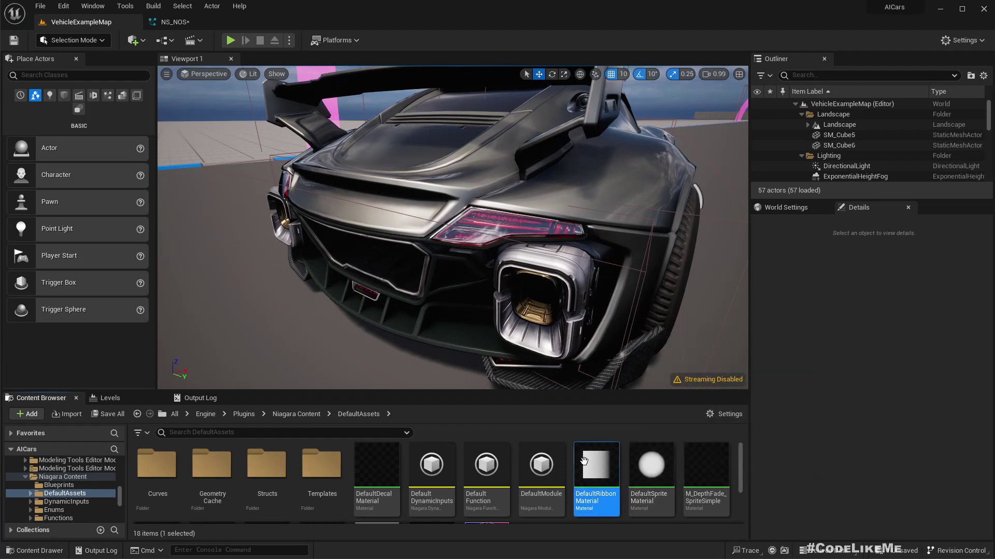
left_click(174, 22)
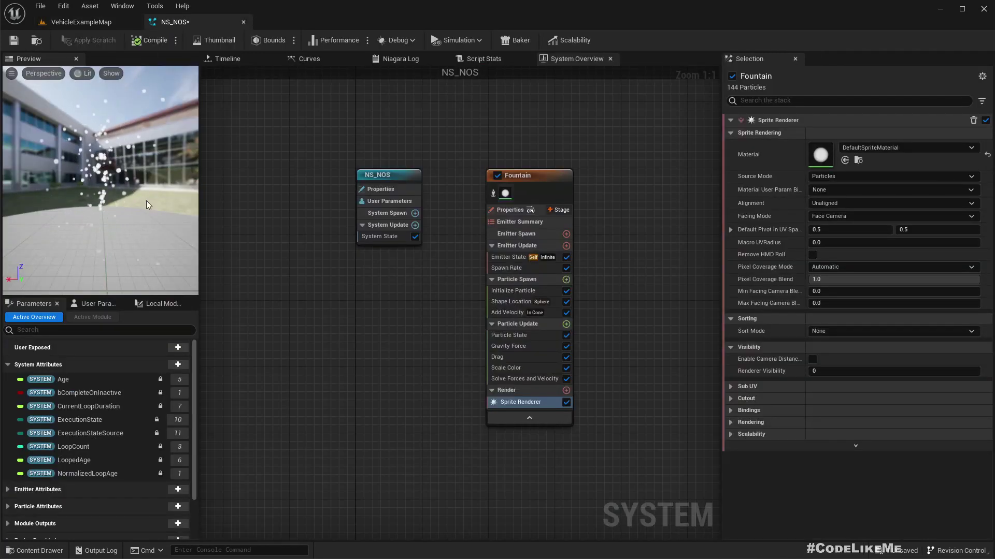
left_click(845, 160)
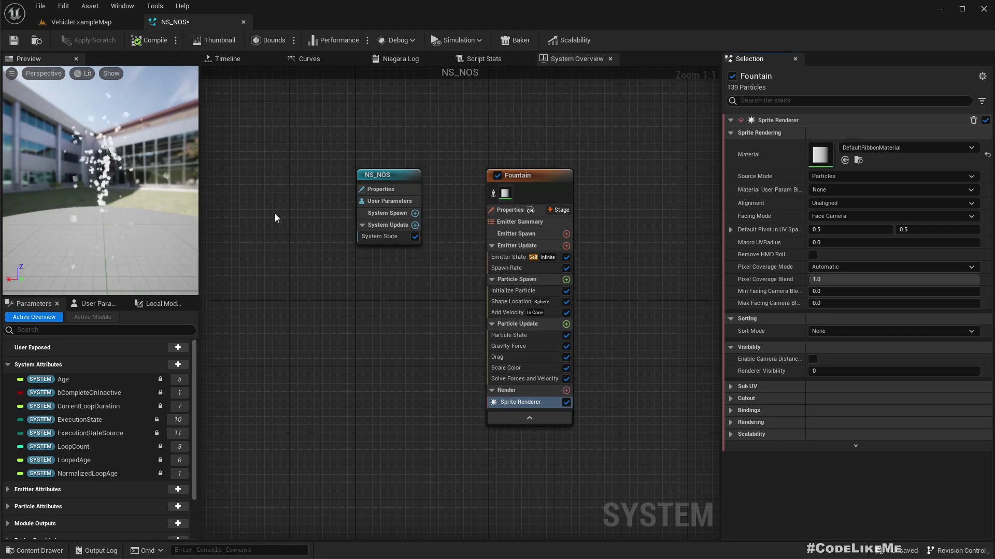
Disable the Fountain's Gravity Force and switch Add Velocity to Linear mode with an X velocity of 1.
left_click(566, 346)
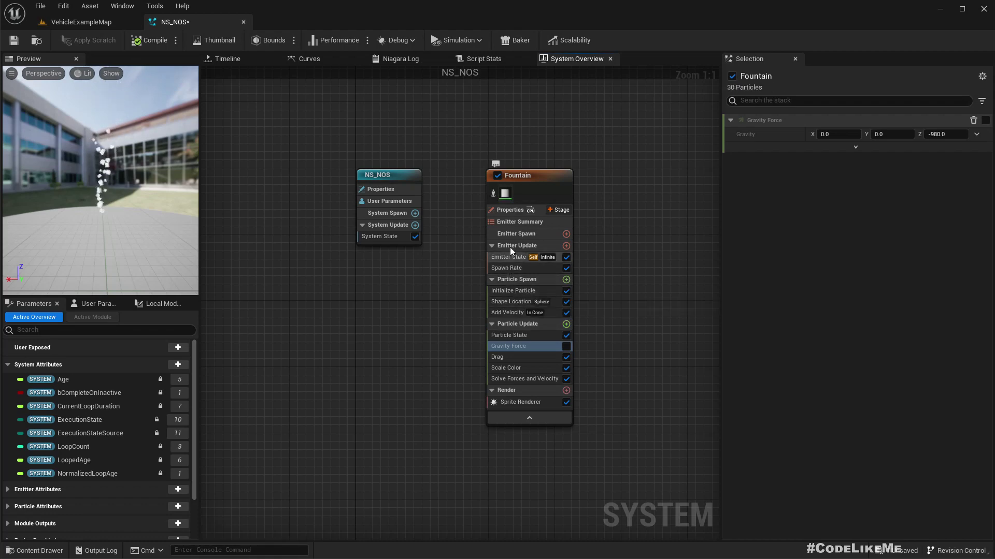
left_click(504, 314)
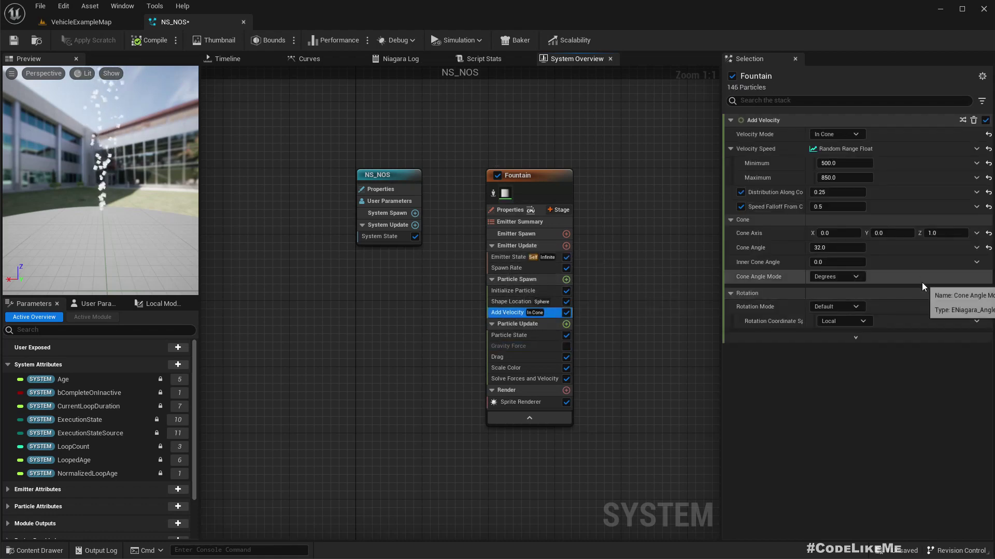
left_click(831, 135)
left_click(872, 150)
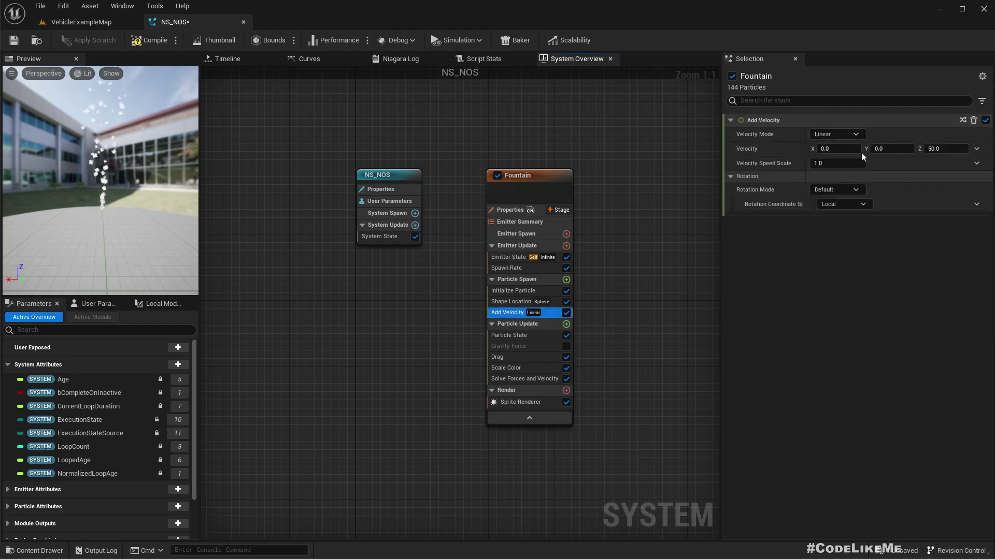
left_click(841, 149)
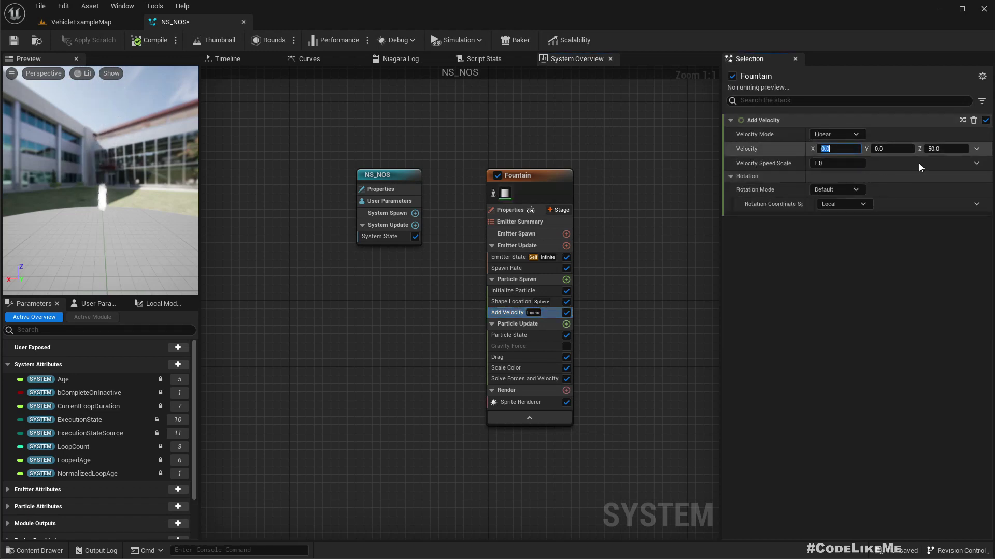
type("1")
key("Return")
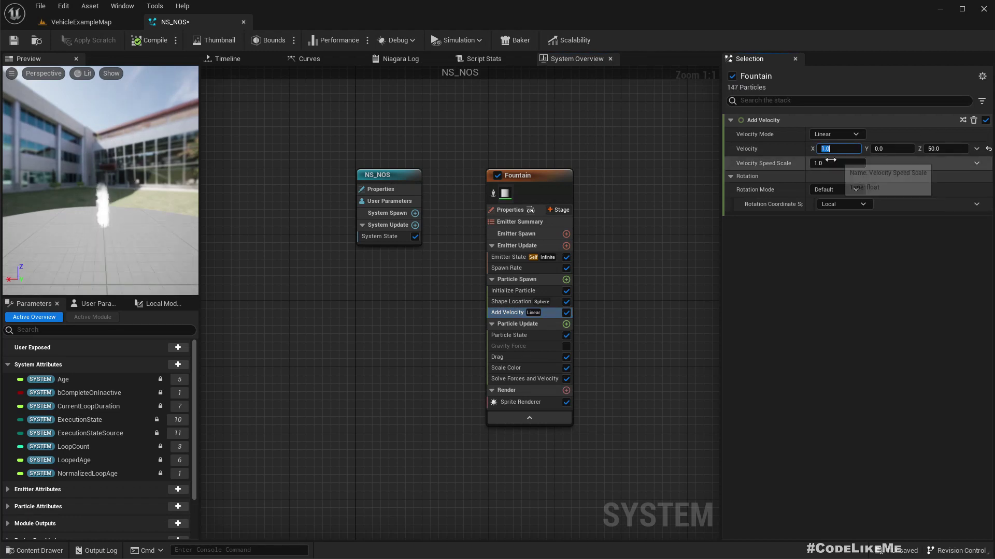
Set the Velocity Speed Scale of Add Velocity to 100.
left_click(846, 163)
left_click(846, 163)
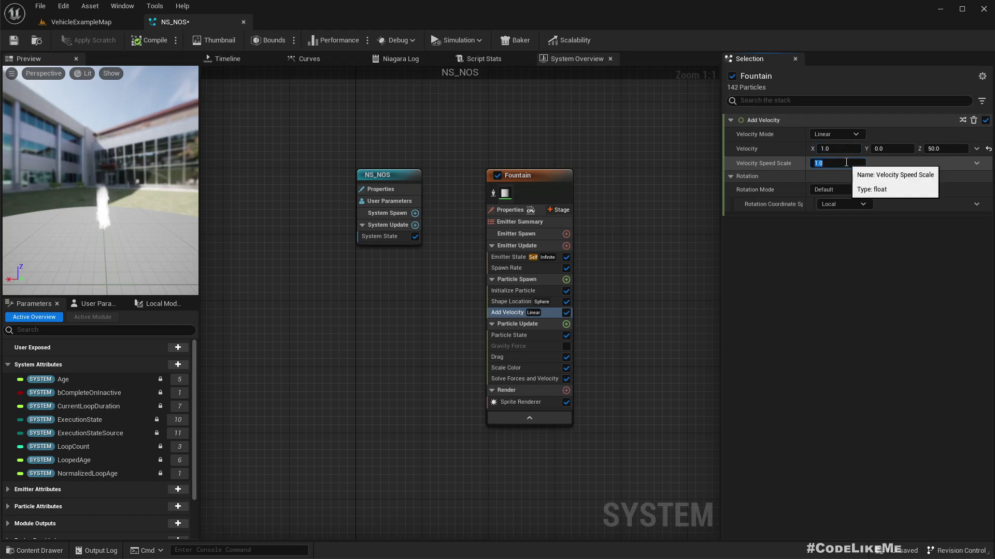
type("100")
key("Return")
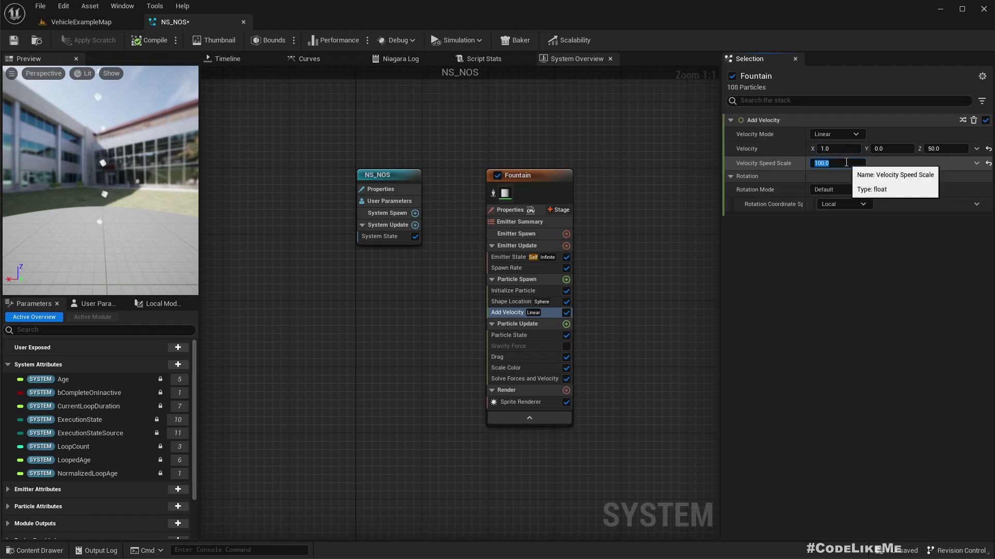
Set the Drag value in the Fountain's Particle Update stage to 1.0.
left_click(517, 357)
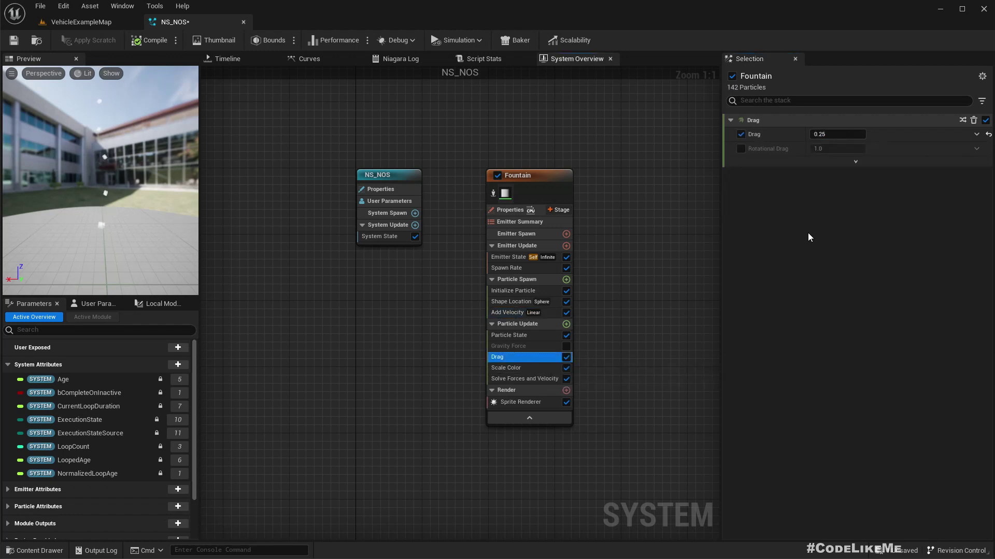
left_click(835, 134)
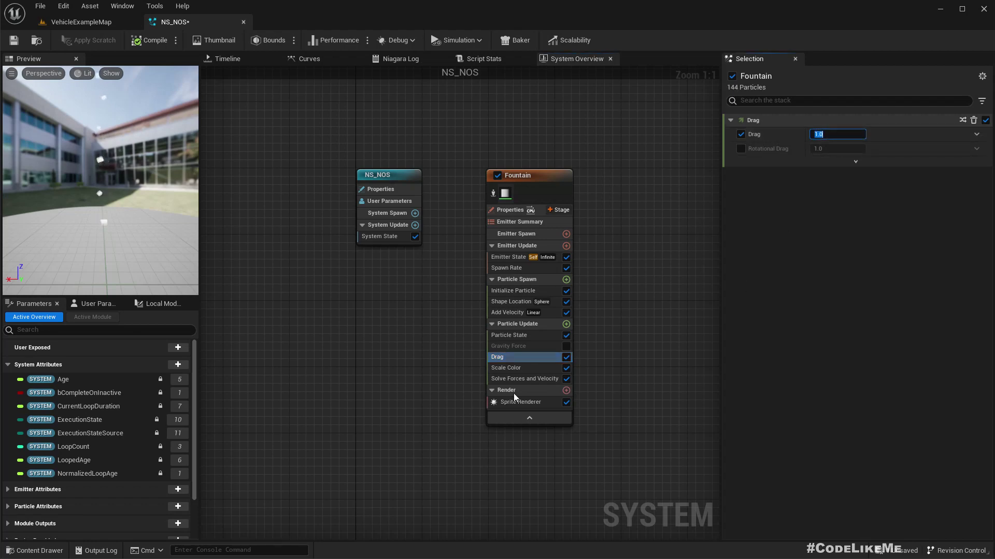
left_click(513, 291)
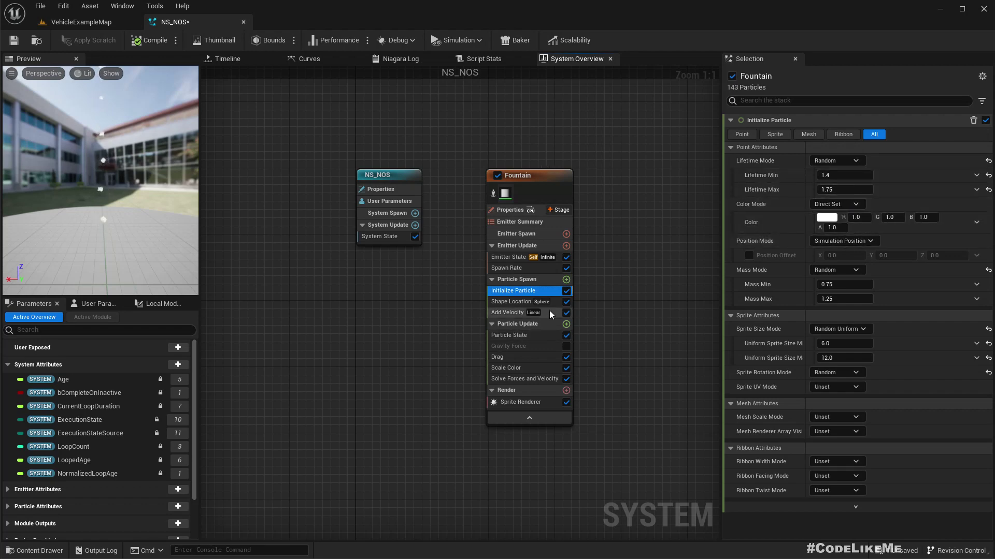
In Add Velocity, set the Velocity Speed Scale to 10 and the Z velocity to 0.
left_click(509, 312)
left_click(837, 163)
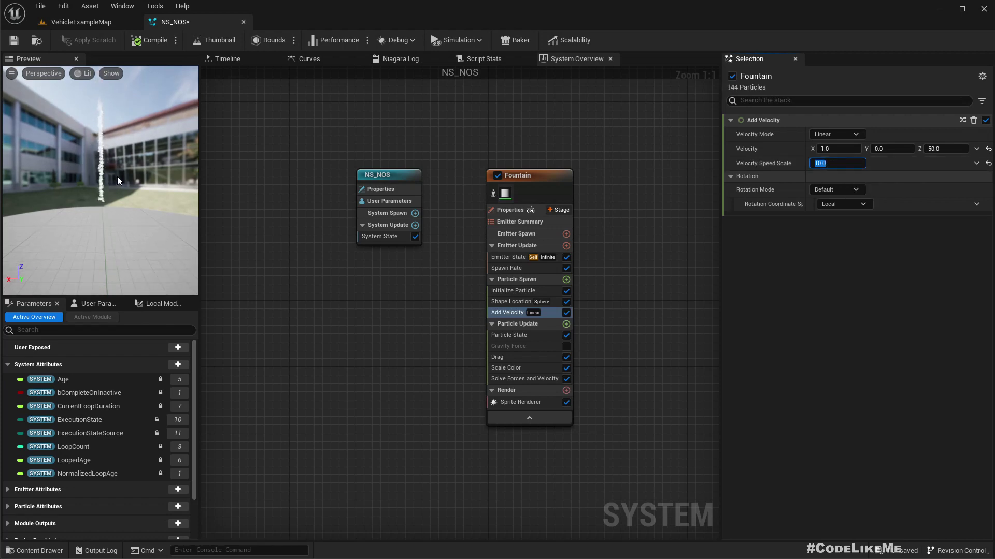
left_click(958, 148)
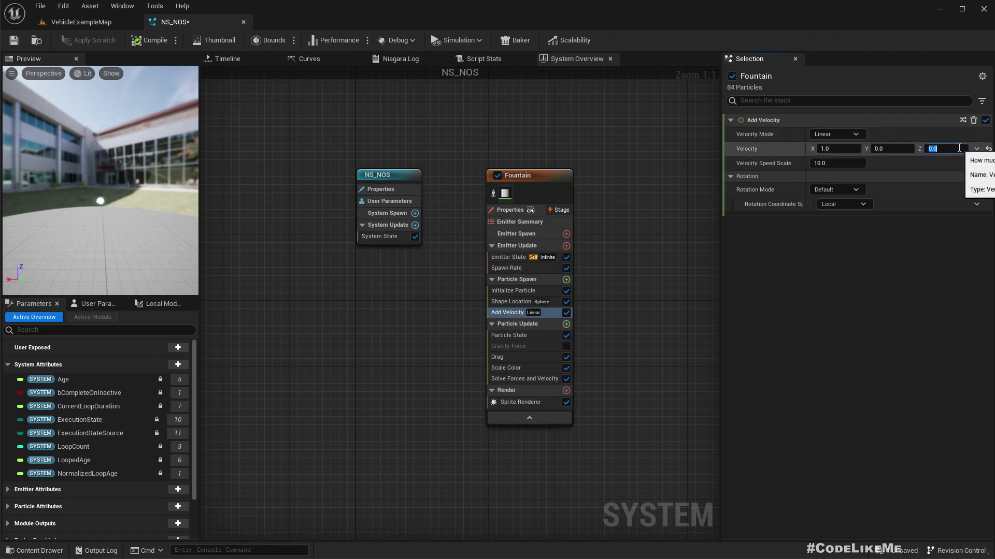
left_click_drag(66, 198, 106, 175)
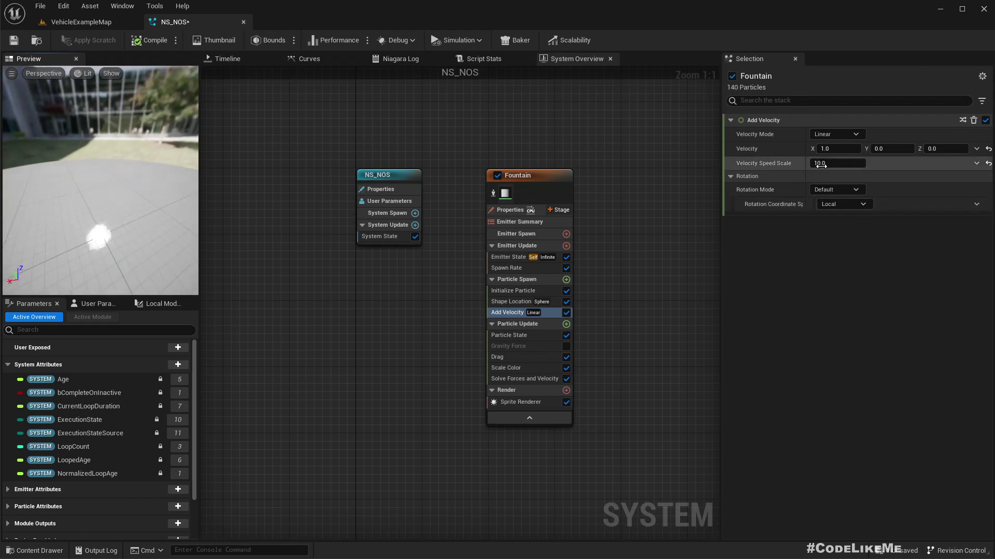
Raise the Velocity Speed Scale of Add Velocity first to 100 and finally to 500, checking the stream in the preview.
left_click(838, 164)
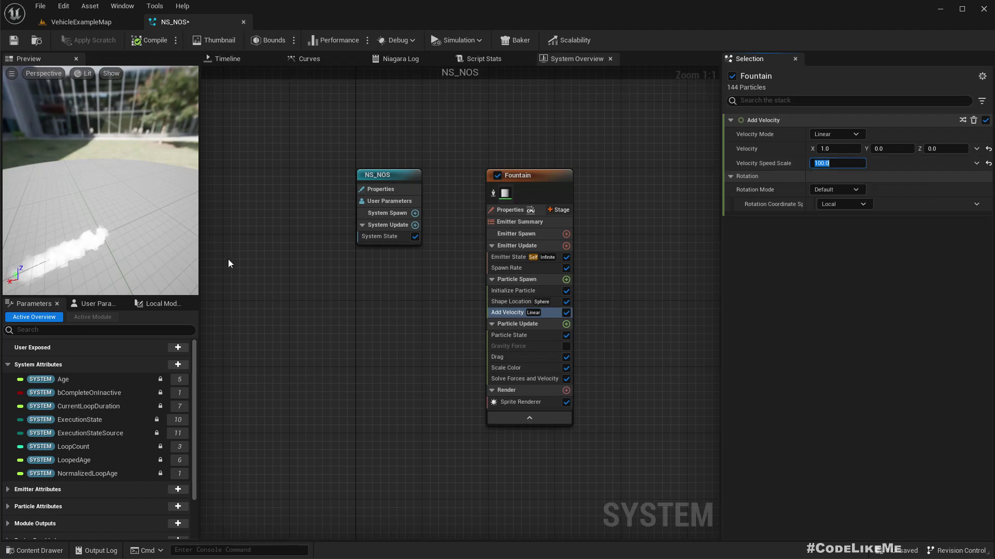
left_click_drag(108, 231, 153, 210)
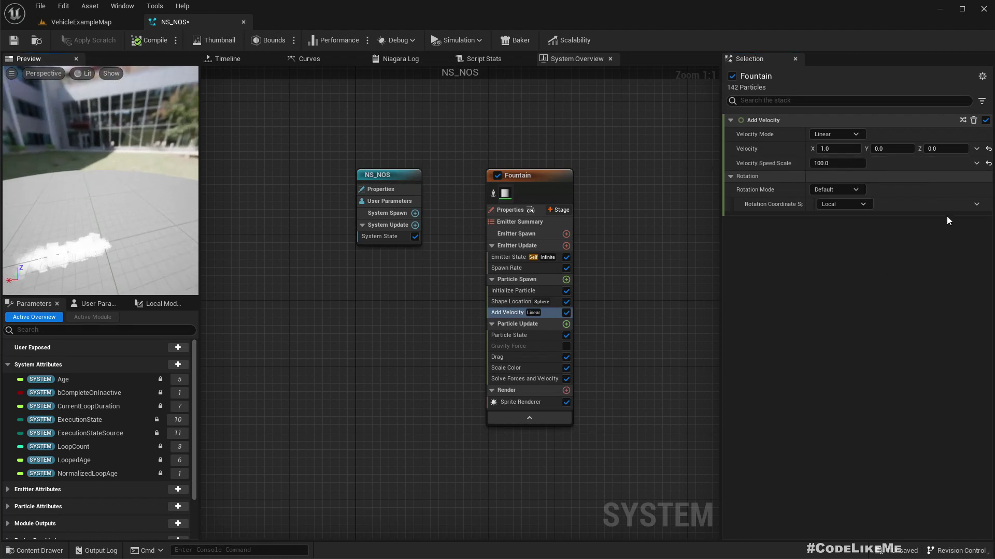
left_click(835, 165)
type("500")
key("Return")
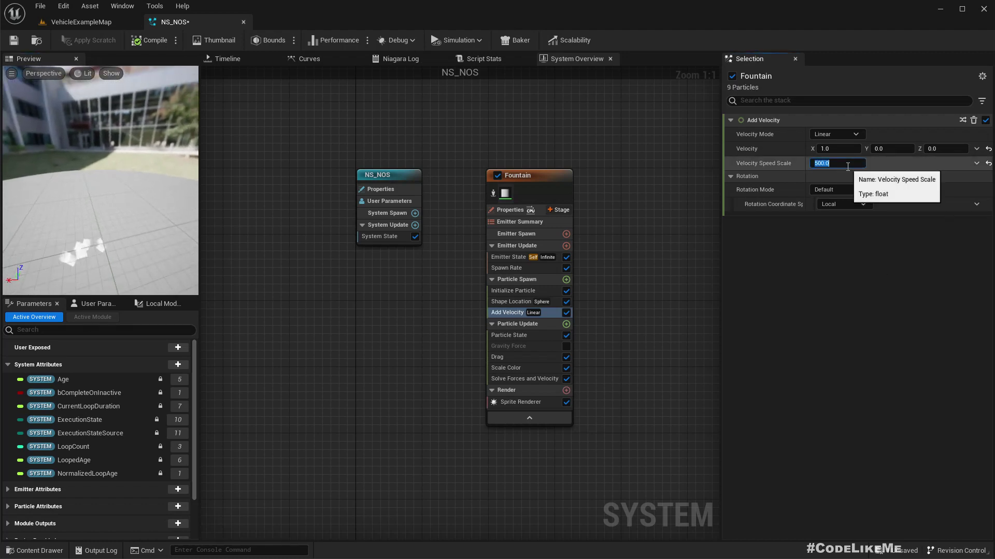
mouse_move(130, 194)
left_mouse_down()
mouse_move(151, 223)
mouse_move(123, 200)
left_mouse_up()
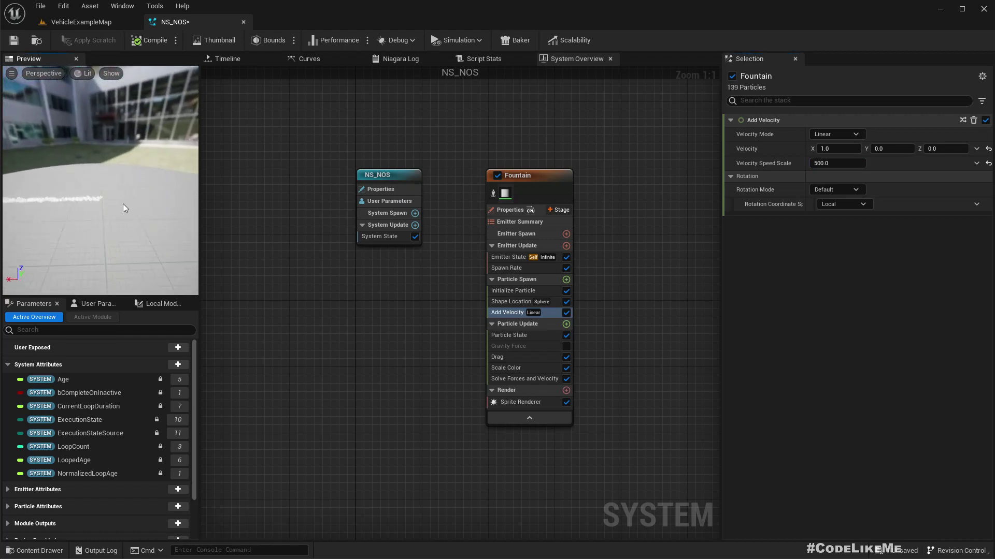
Set the Sprite Renderer's Alignment to Velocity Aligned and check the sprites in the preview.
left_click(527, 404)
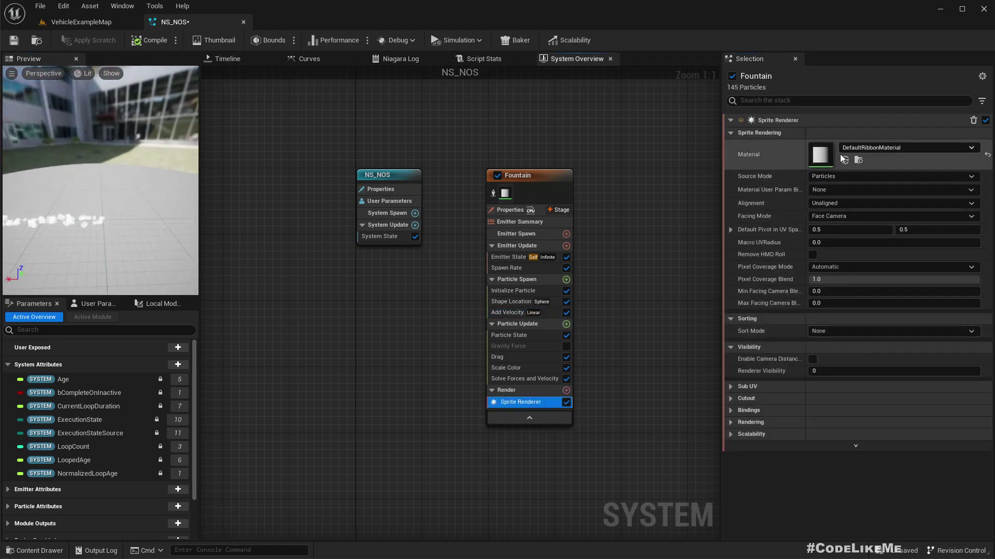
left_click(819, 204)
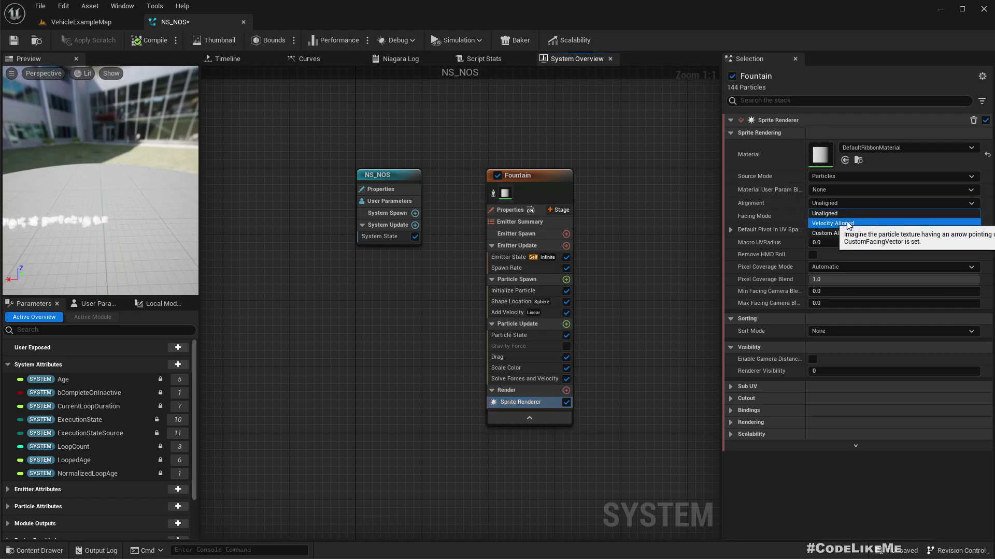
left_click(829, 222)
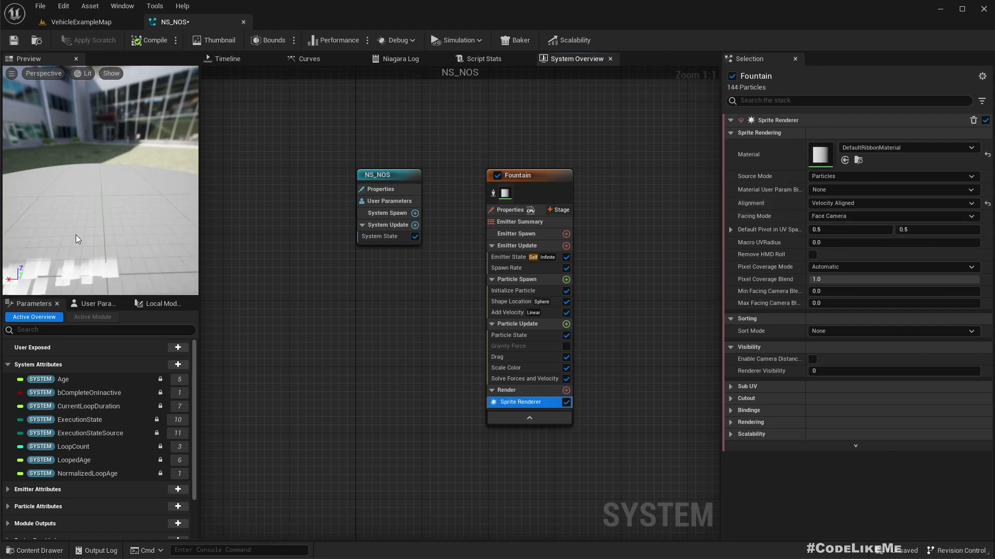
left_click_drag(78, 239, 31, 240)
left_click_drag(134, 237, 173, 240)
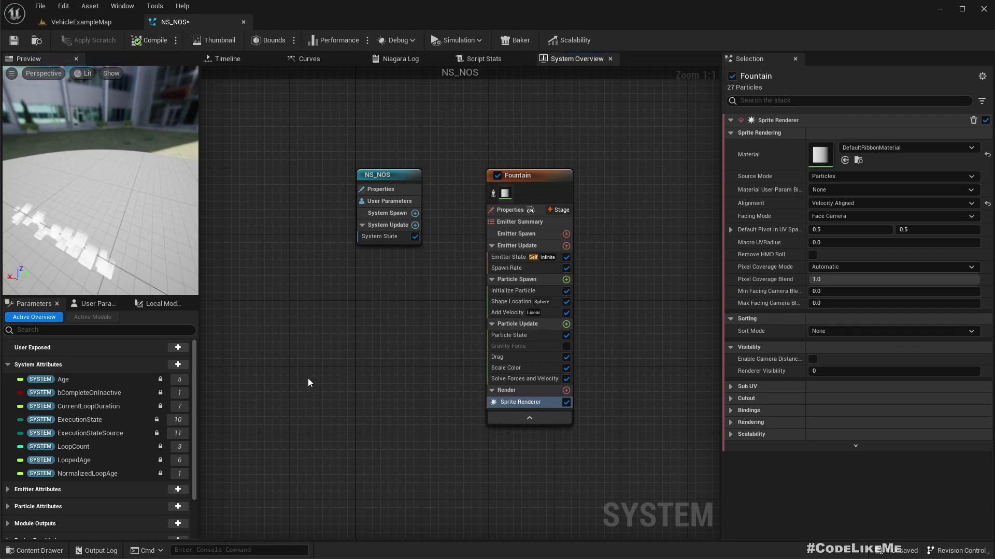
Dock the Timeline below the System Overview and hold the simulation at about 0.56 seconds.
left_click(122, 6)
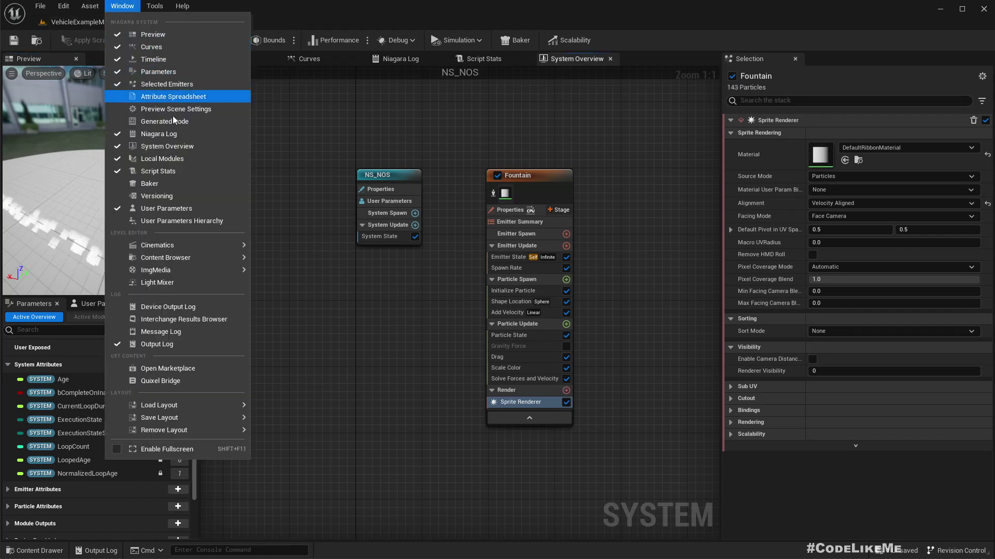
mouse_move(163, 255)
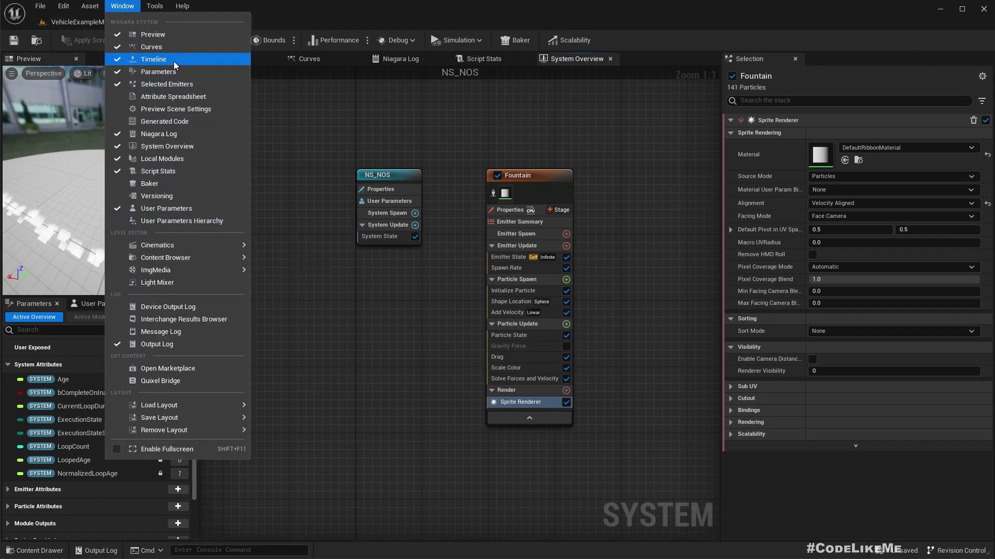
left_click(576, 132)
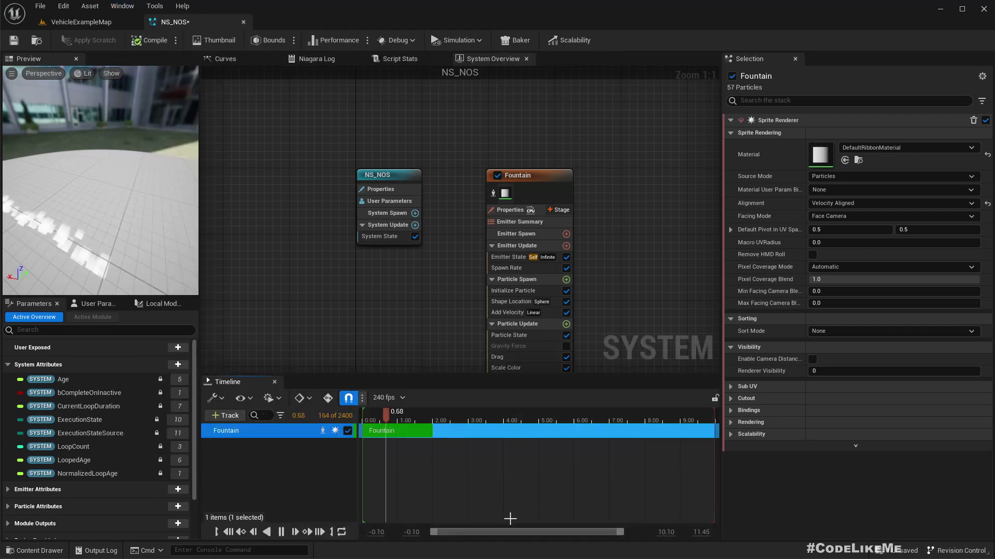
mouse_move(393, 417)
left_mouse_down()
mouse_move(368, 417)
mouse_move(383, 421)
left_mouse_up()
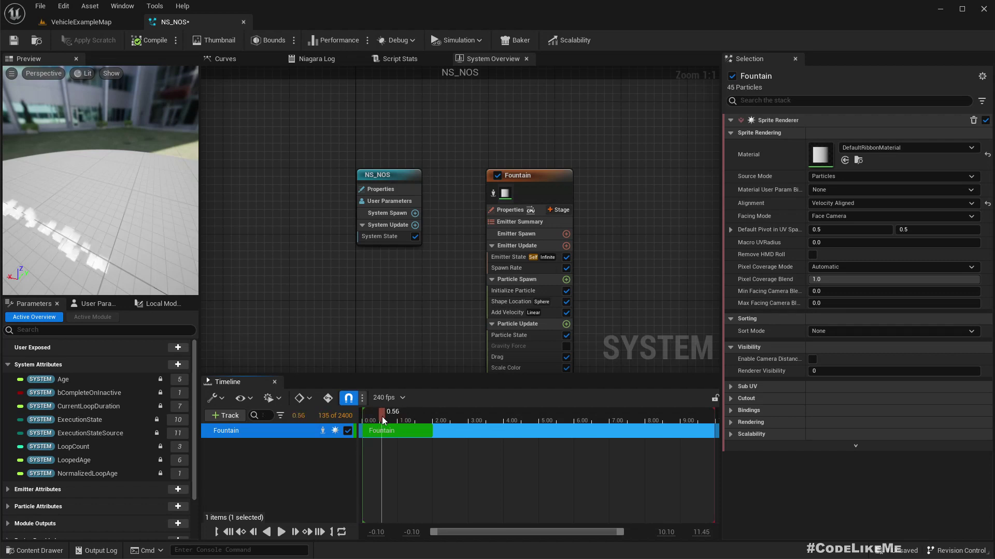
Examine the paused particle trail from different angles and distances in the preview.
mouse_move(99, 253)
left_mouse_down()
mouse_move(81, 243)
mouse_move(103, 250)
left_mouse_up()
left_click_drag(124, 201, 120, 200)
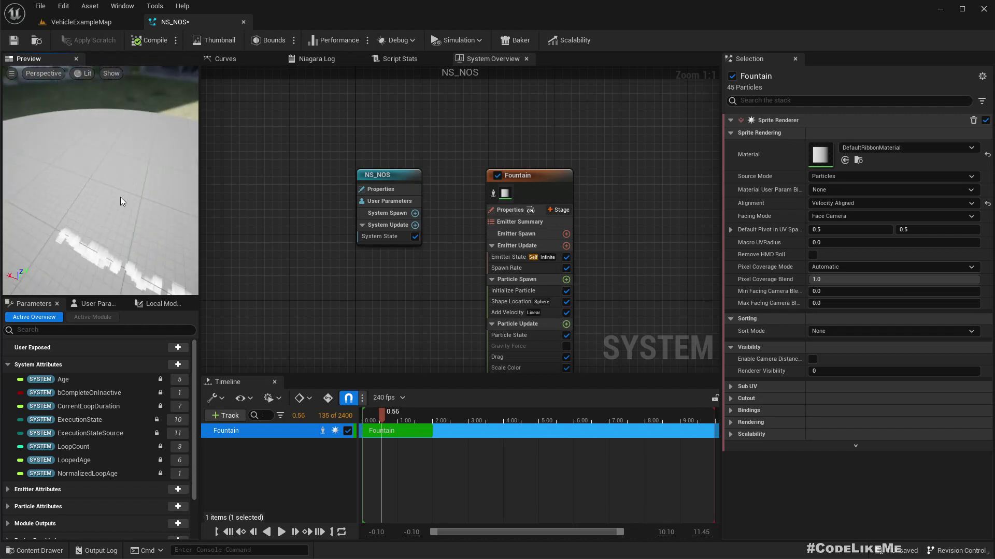
scroll(121, 200, "down", 3)
scroll(120, 200, "up", 2)
scroll(120, 200, "up", 2)
right_click_drag(120, 200, 120, 188)
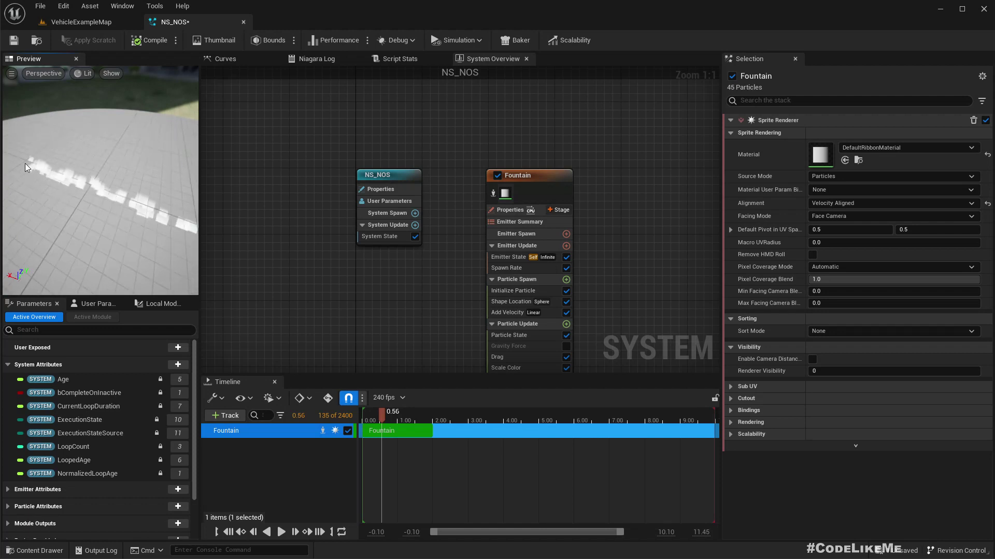
left_click_drag(105, 217, 136, 221)
Create a new material named M_NOS in the project's Content/FX folder.
left_click(81, 22)
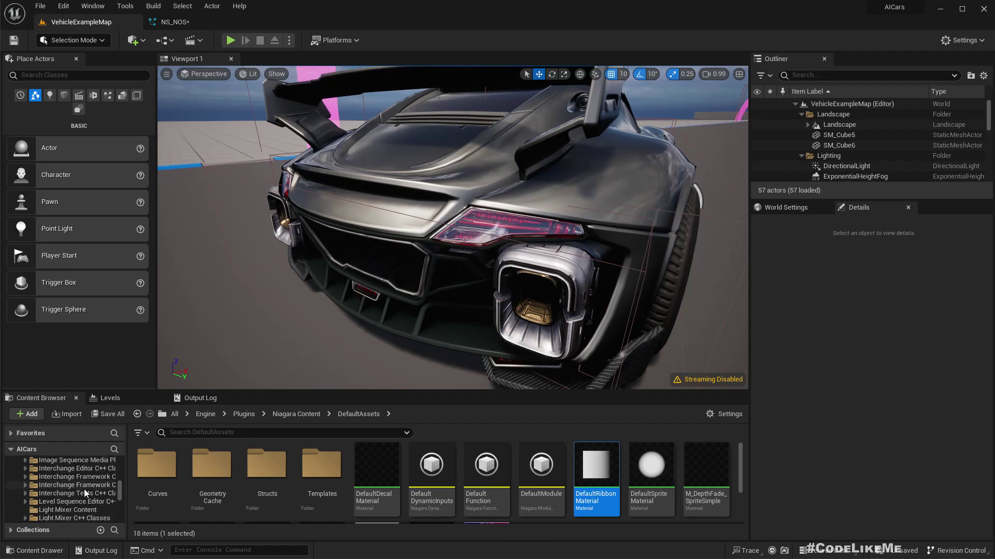
left_click_drag(122, 490, 120, 449)
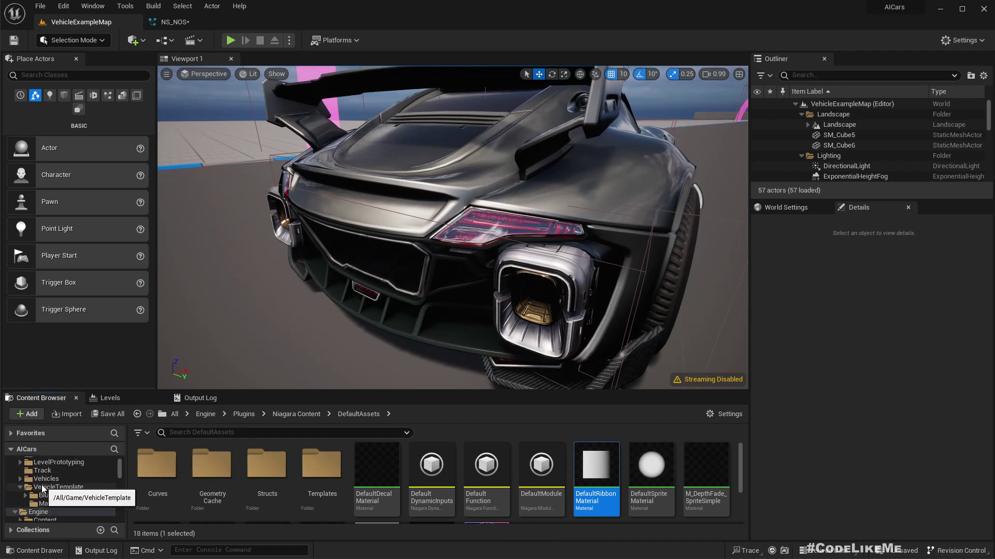
scroll(49, 489, "up", 3)
left_click(37, 487)
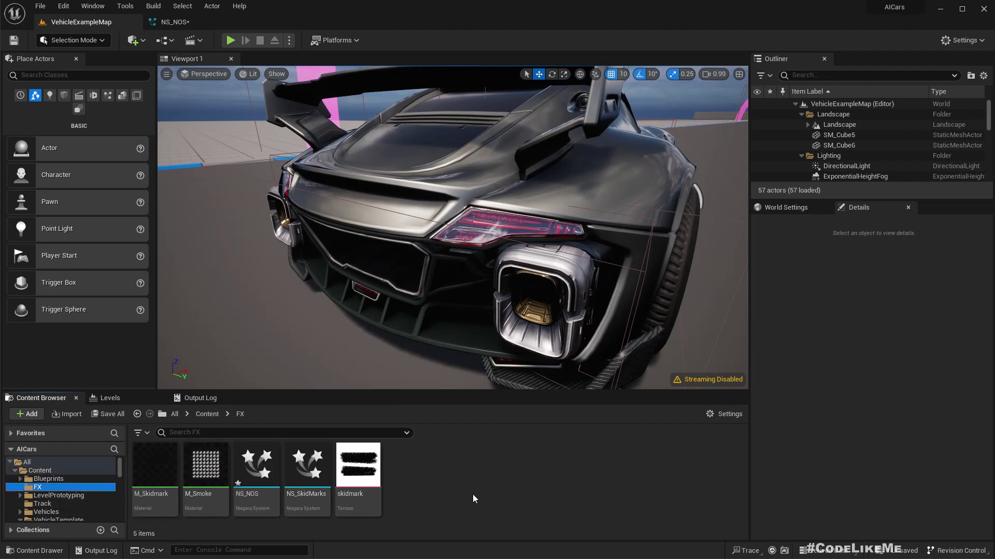
right_click(415, 464)
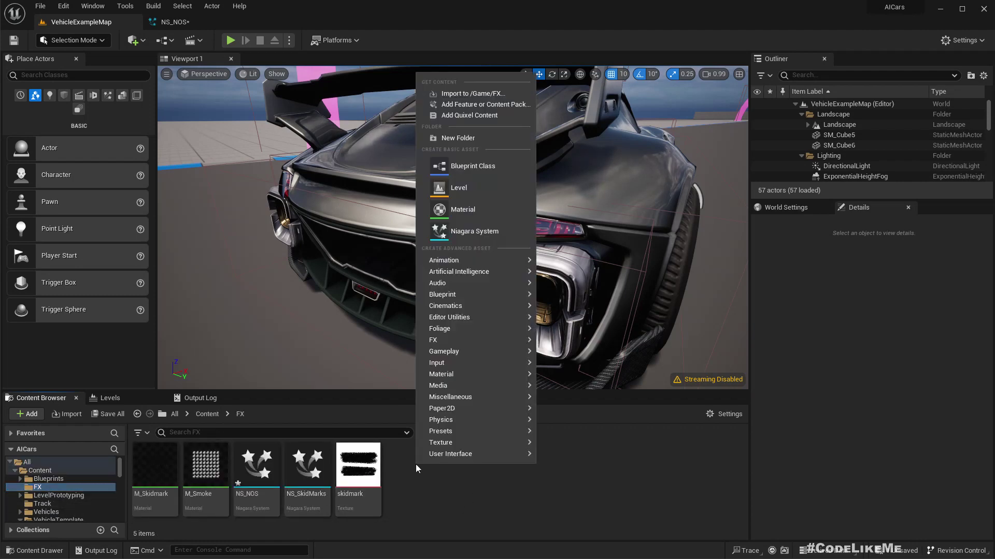
left_click(475, 215)
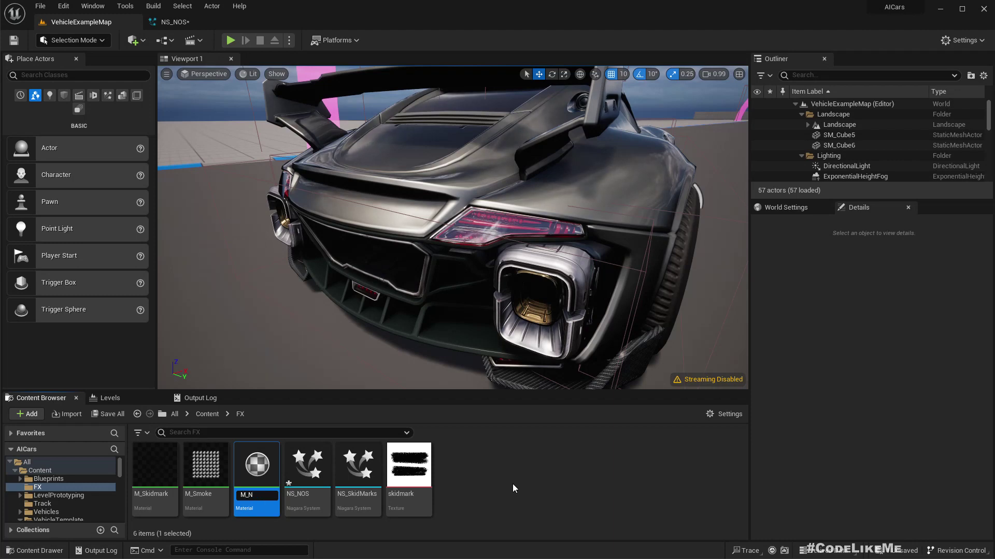
type("M_NOS")
key("Return")
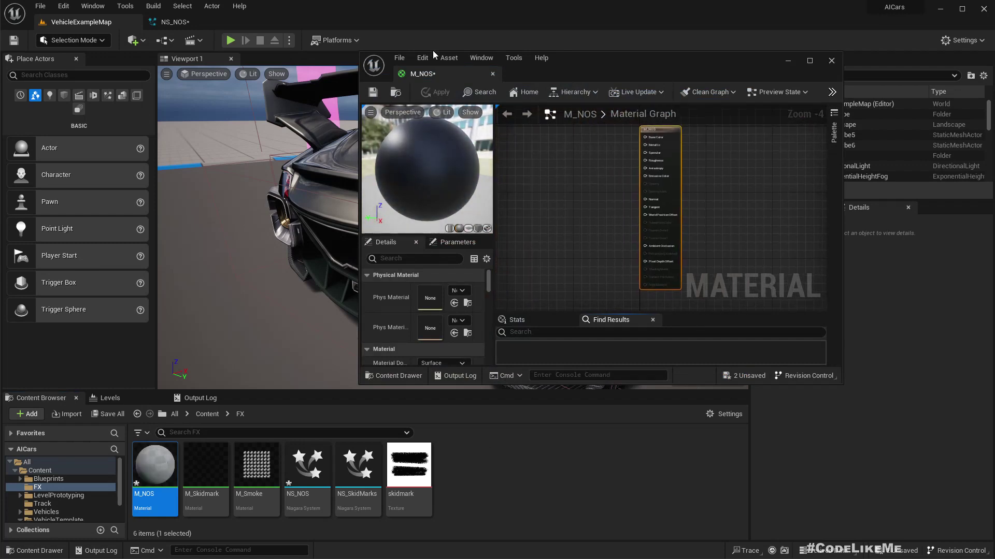
Dock the M_NOS material editor in the main window and set the material's Blend Mode to Additive.
left_click_drag(428, 76, 412, 25)
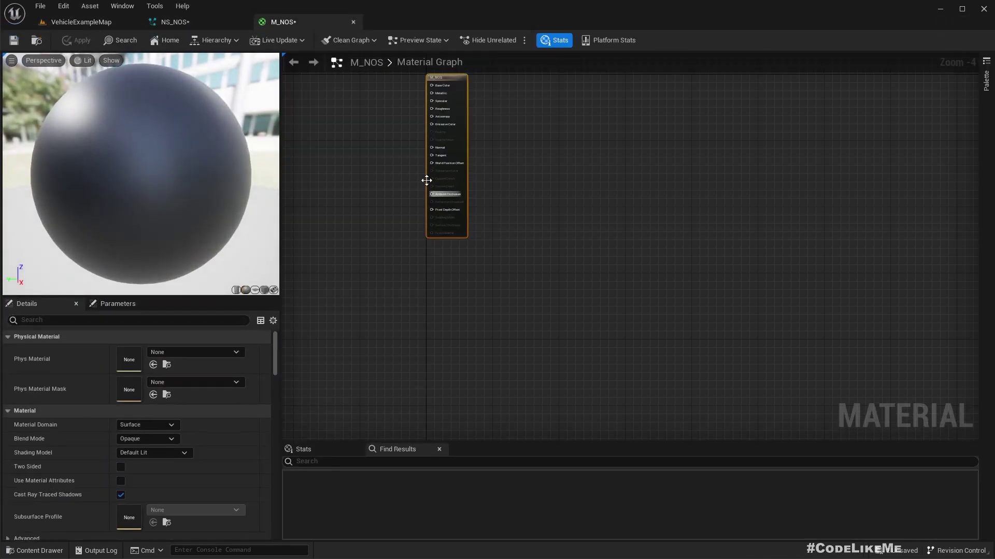
scroll(427, 181, "up", 4)
right_click_drag(405, 144, 497, 269)
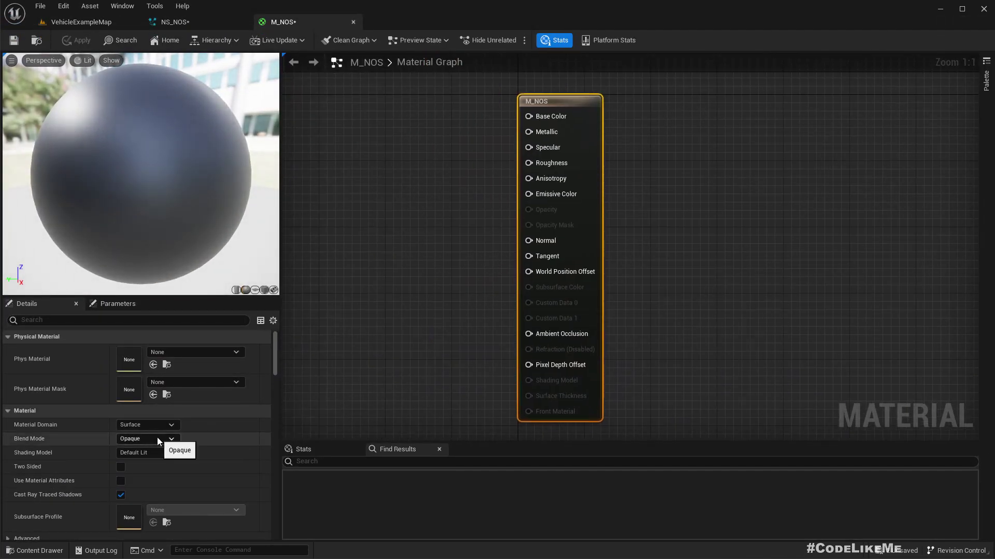
left_click(157, 437)
left_click(144, 467)
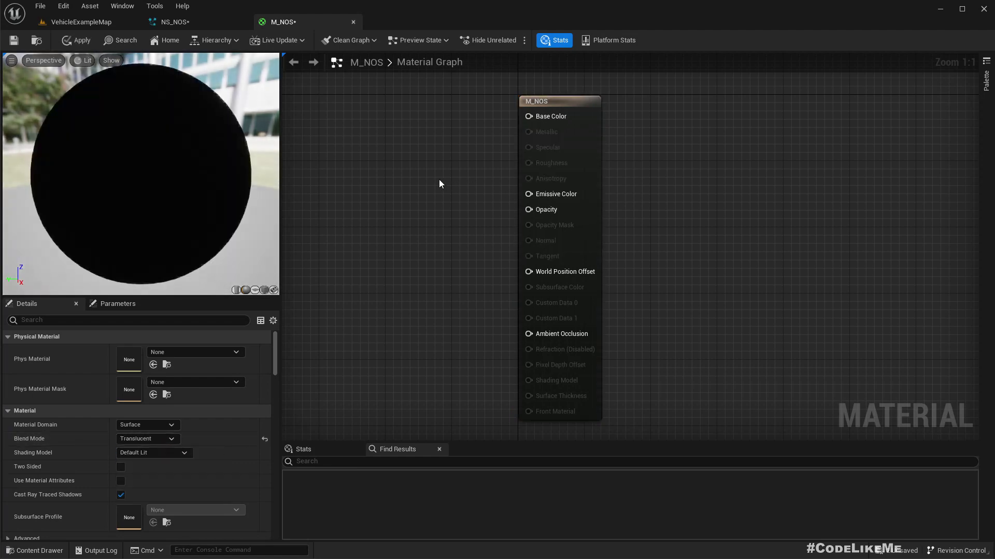
left_click(141, 442)
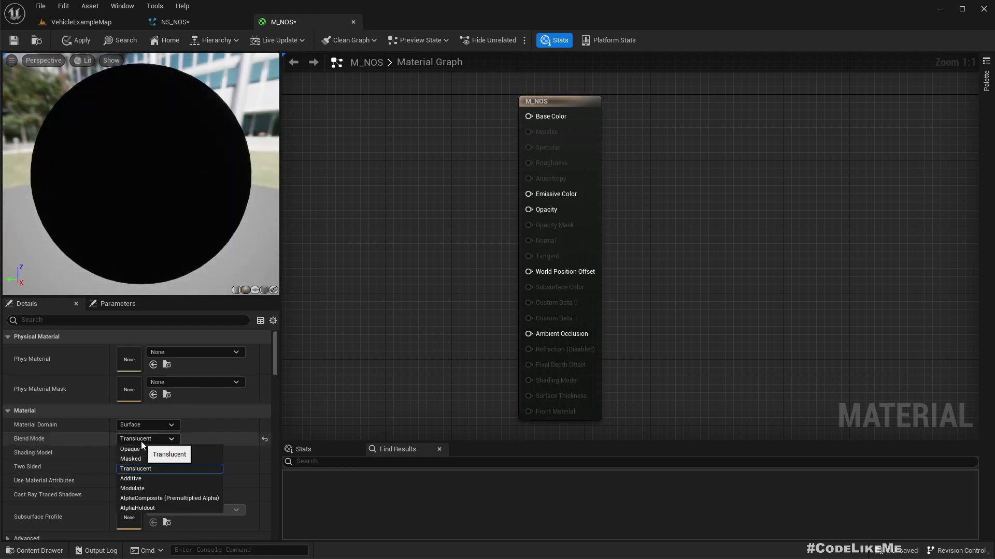
left_click(138, 479)
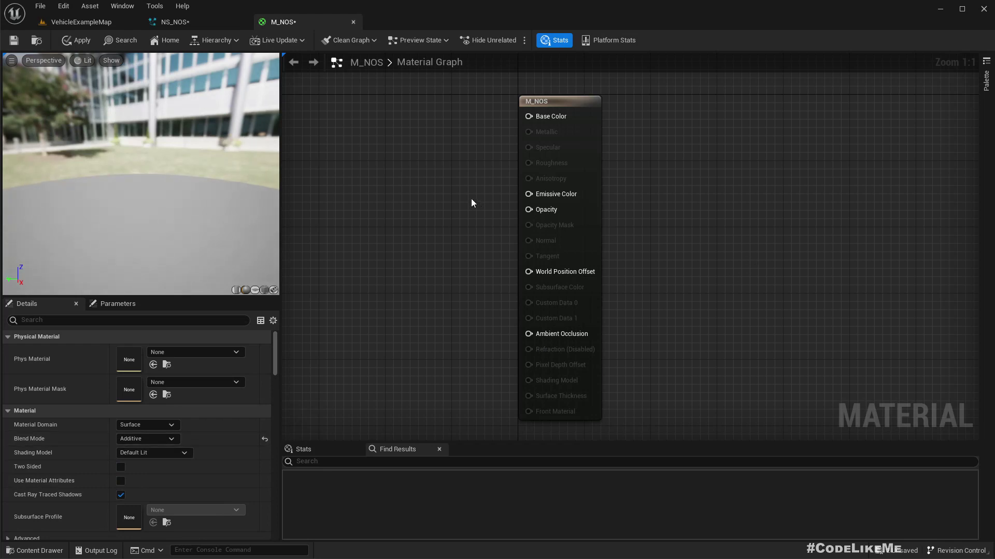
Add a VectorParameter node connected to the Base Color of M_NOS and place it above and away from the output node.
right_click_drag(471, 198, 562, 241)
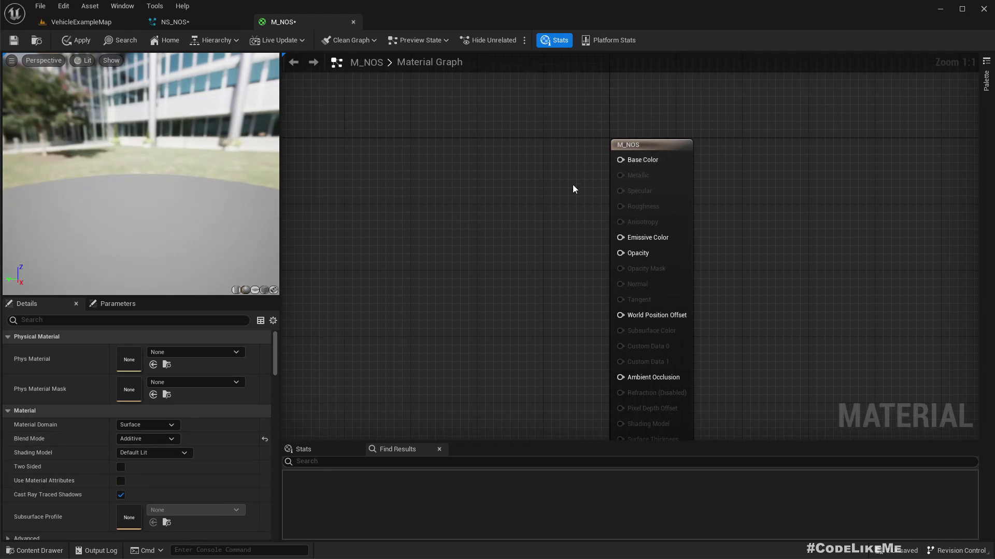
left_click_drag(620, 160, 477, 157)
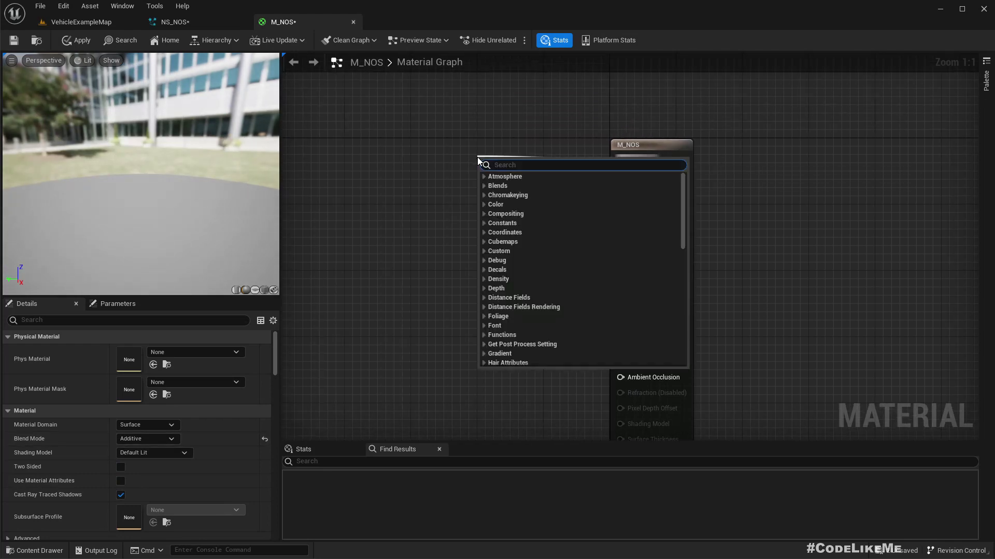
type("vectorp")
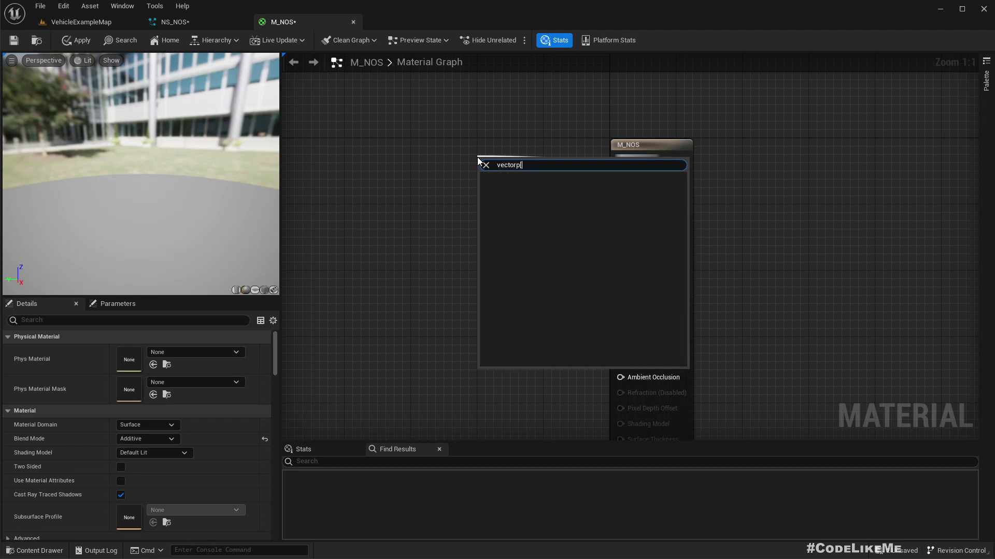
key("BackSpace")
type("param")
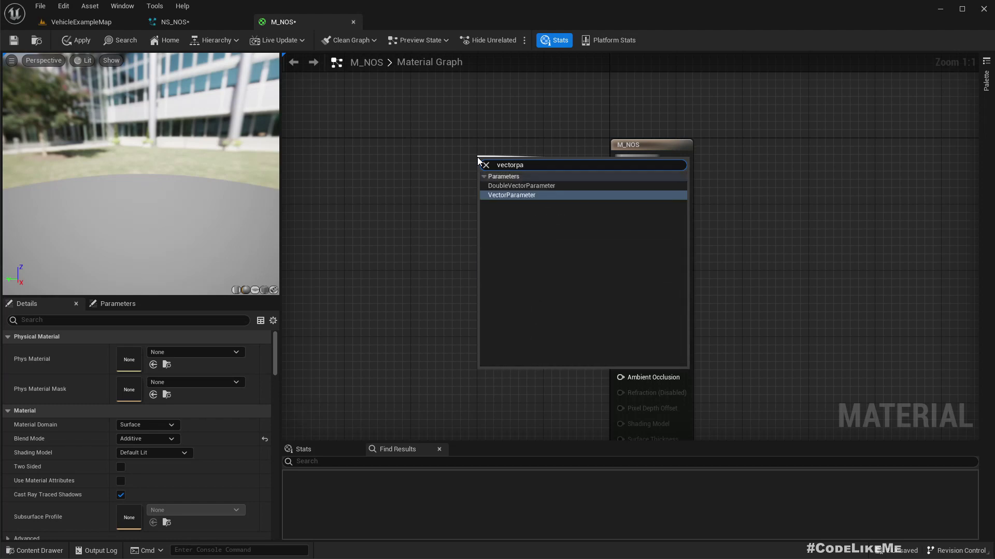
key("Return")
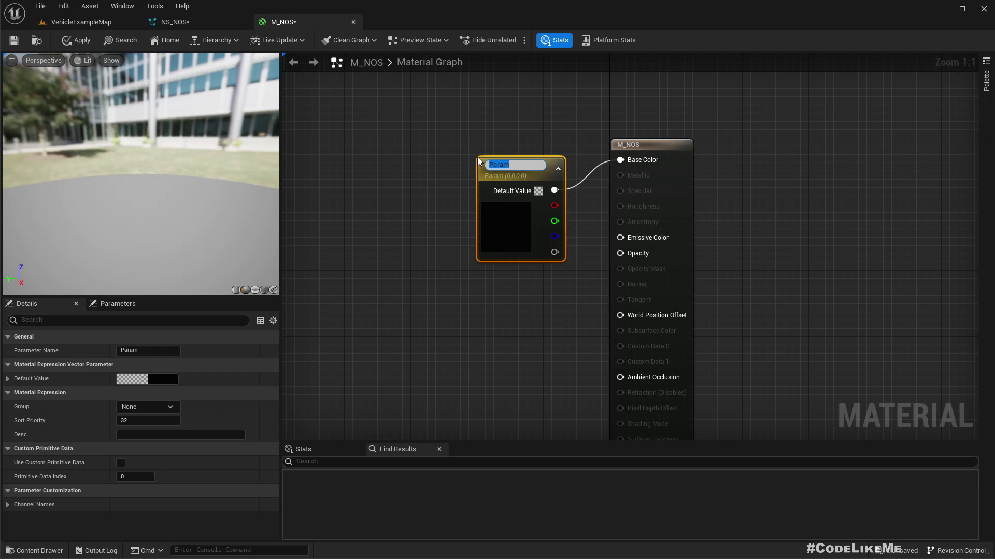
left_click(477, 157)
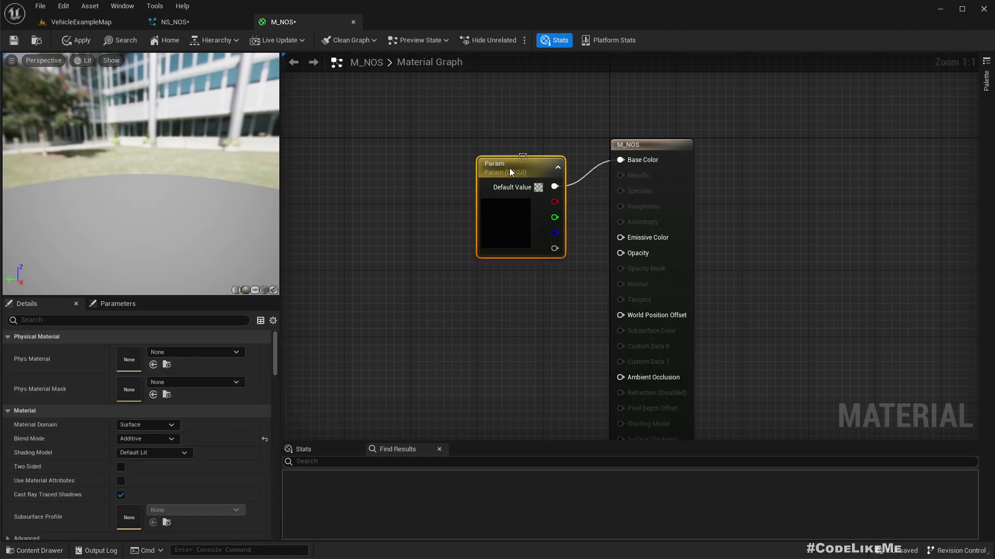
left_click_drag(508, 168, 446, 126)
Add a Particle Color node, connecting its RGB to Base Color and Emissive Color and its A to Opacity.
right_click(392, 302)
type("par")
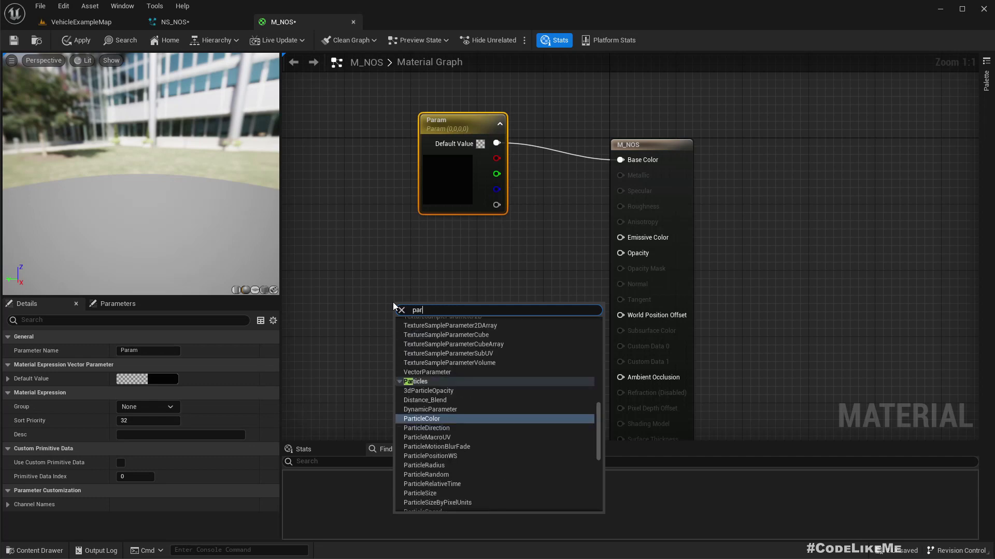
type("ticlecolor")
key("Return")
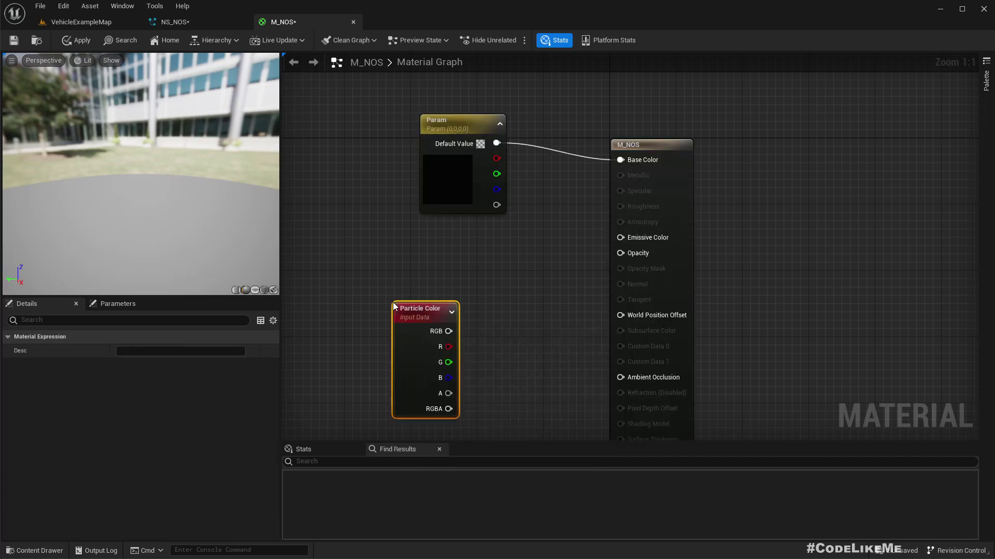
left_click_drag(416, 320, 620, 159)
left_click_drag(442, 329, 621, 253)
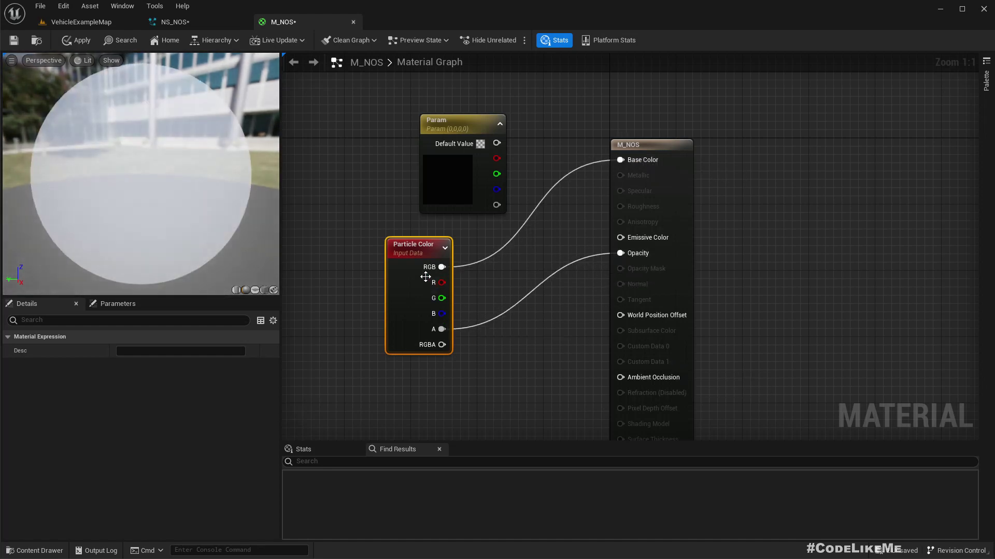
left_click_drag(442, 267, 636, 236)
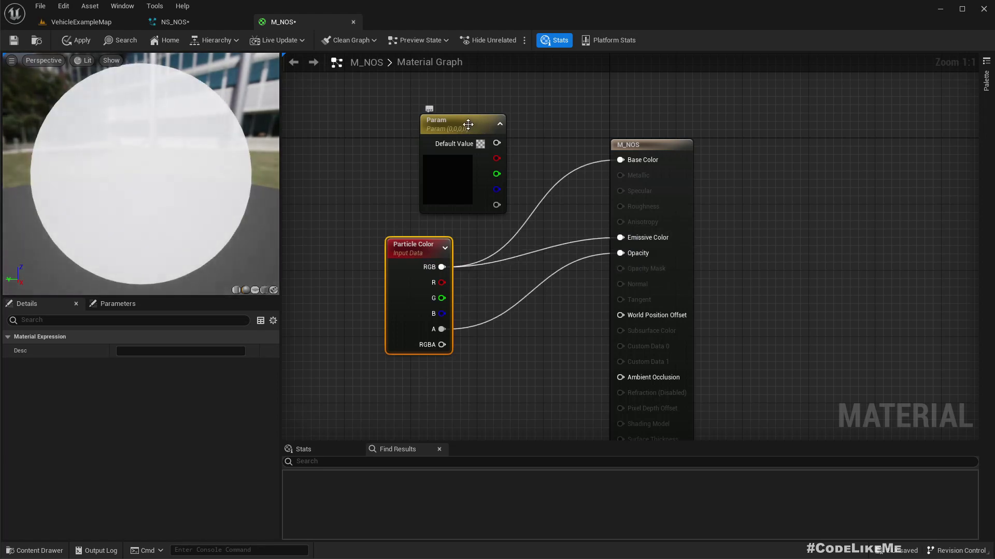
Delete the unused Param node, align the Particle Color node with the material output, and apply the changes to M_NOS.
left_click_drag(467, 128, 449, 119)
key("Delete")
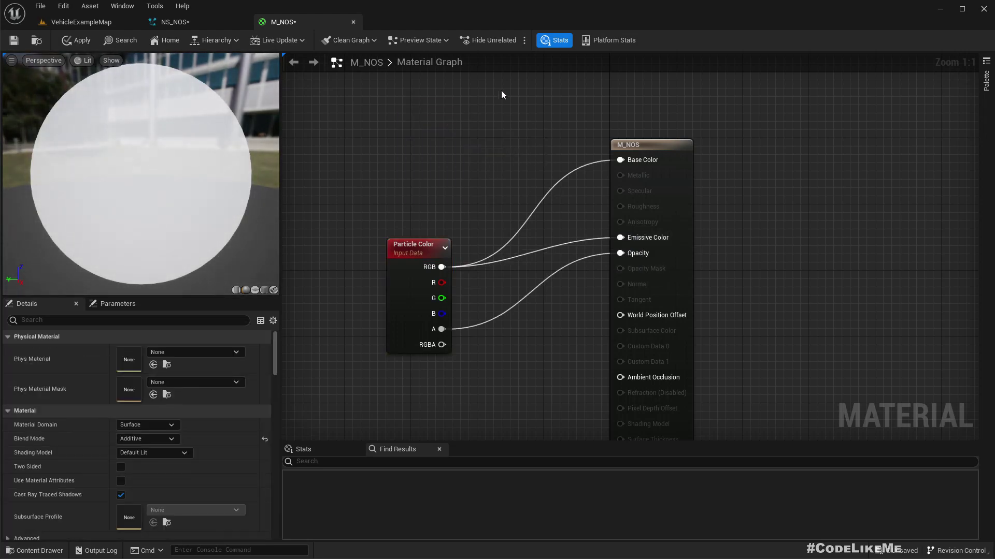
left_click_drag(422, 261, 414, 153)
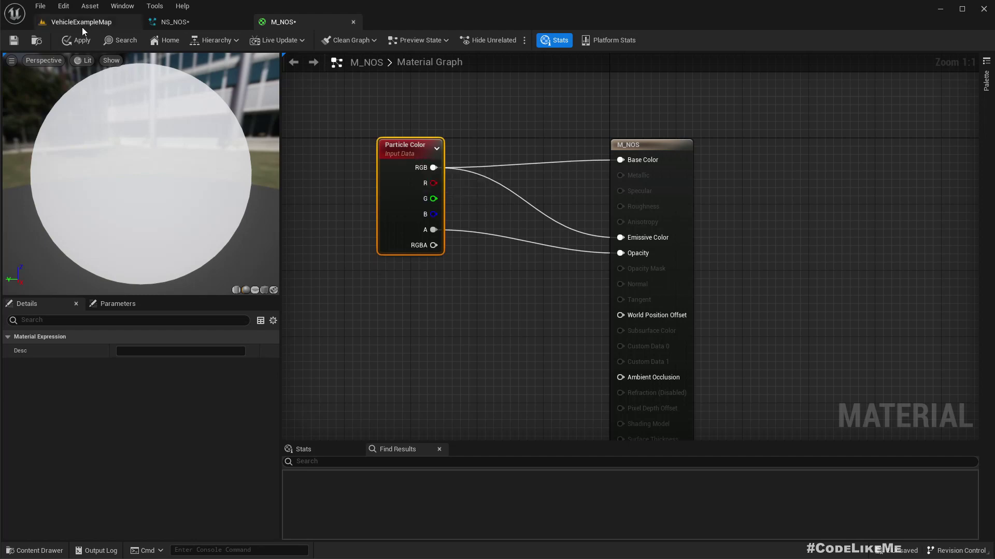
left_click(81, 40)
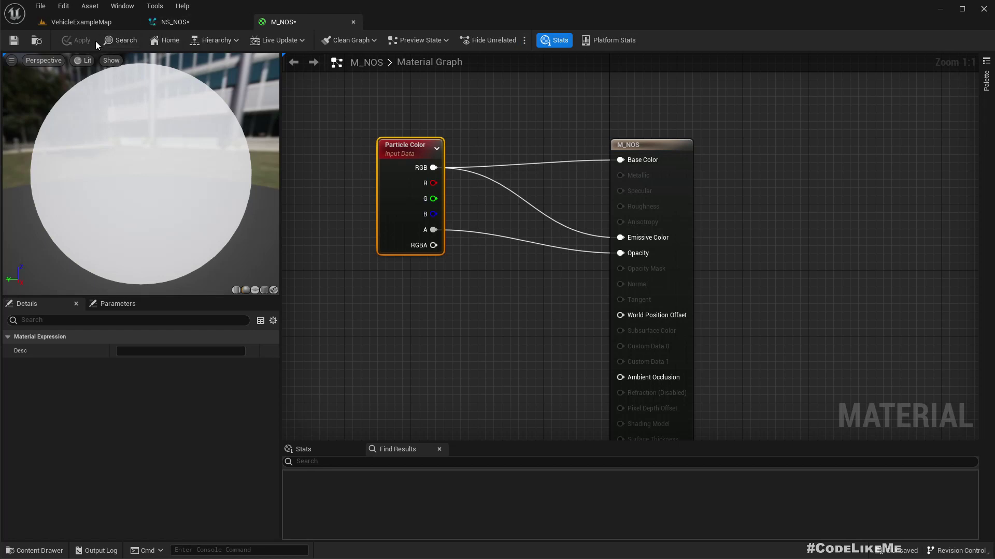
left_click(110, 40)
Assign the M_NOS material to the Fountain emitter's Sprite Renderer in NS_NOS and check the sprites in the preview.
left_click(37, 40)
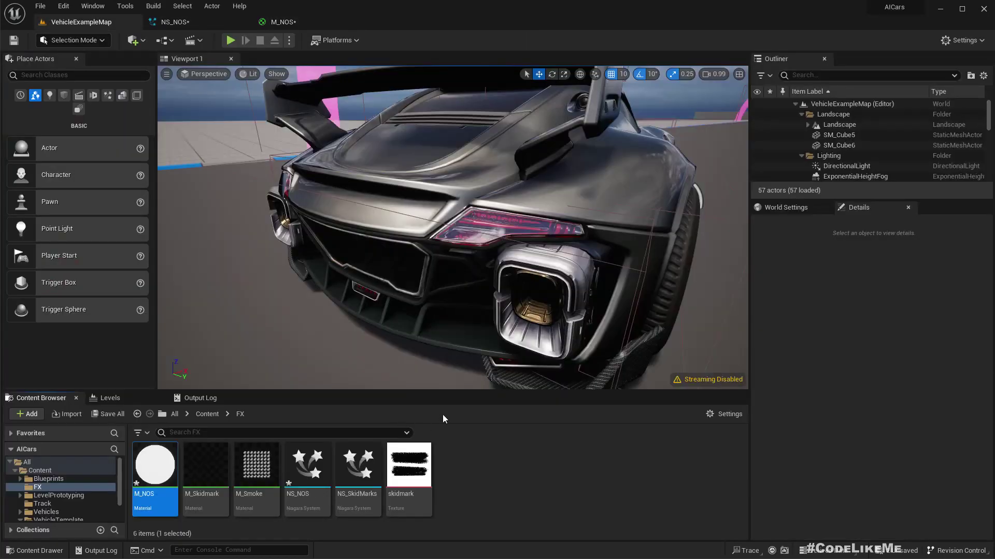
left_click(182, 23)
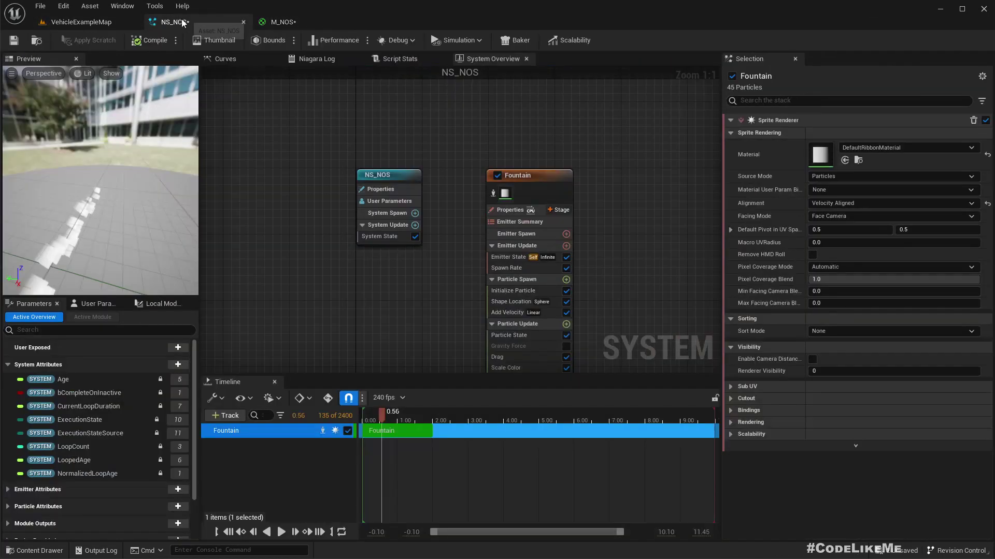
left_click(845, 160)
mouse_move(81, 209)
right_mouse_down()
mouse_move(166, 210)
mouse_move(98, 202)
right_mouse_up()
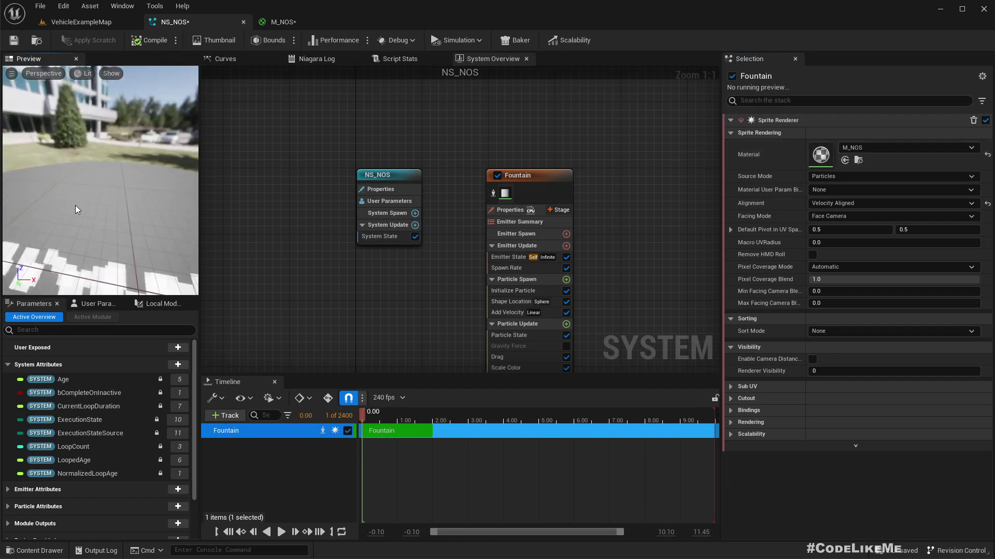
scroll(76, 207, "down", 4)
scroll(74, 209, "up", 1)
scroll(79, 209, "up", 1)
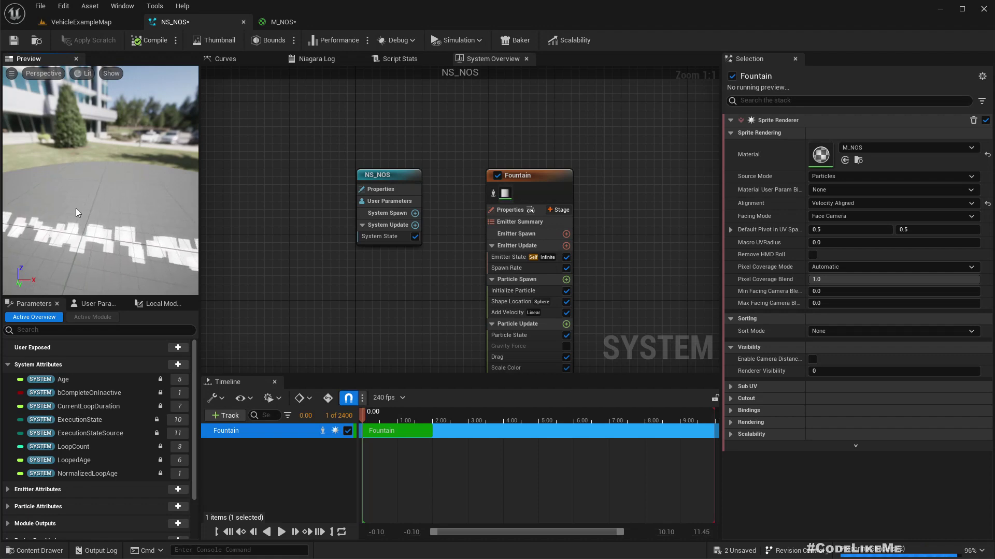
scroll(79, 210, "down", 3)
scroll(79, 210, "up", 4)
right_click_drag(81, 208, 81, 234)
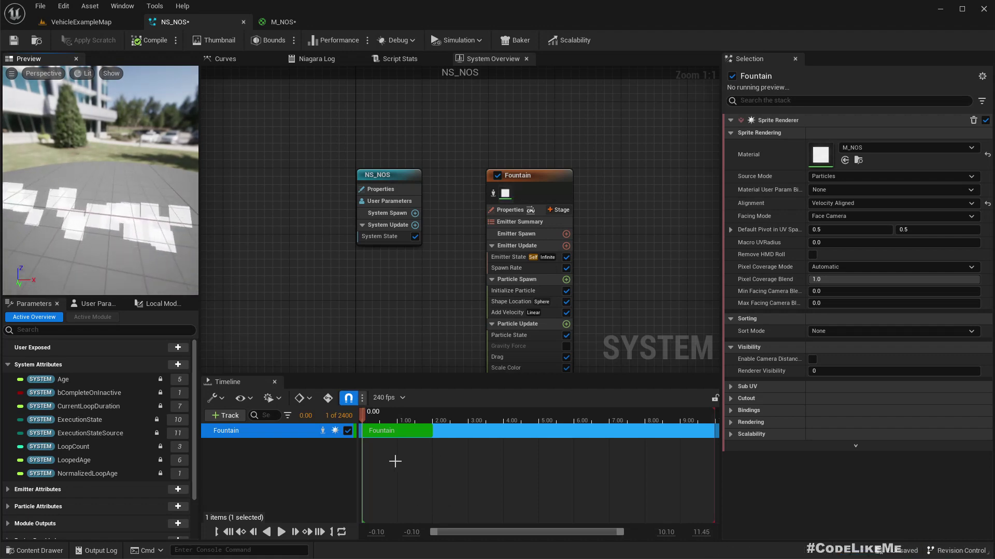
Set Initialize Particle's Sprite Size Mode to Non-Uniform with a Sprite Size X of 1, and check the streaks in the preview.
left_click(517, 291)
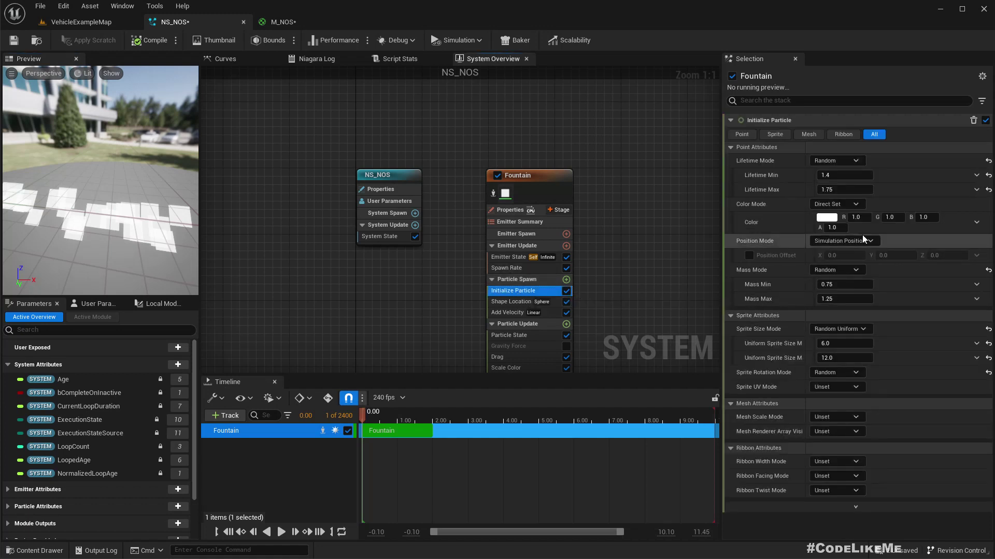
left_click(841, 330)
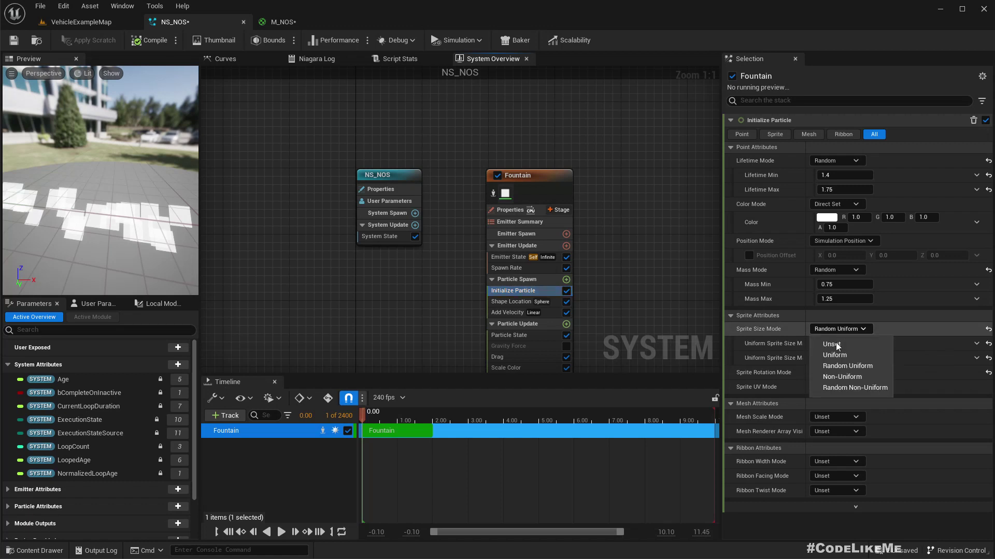
left_click(839, 376)
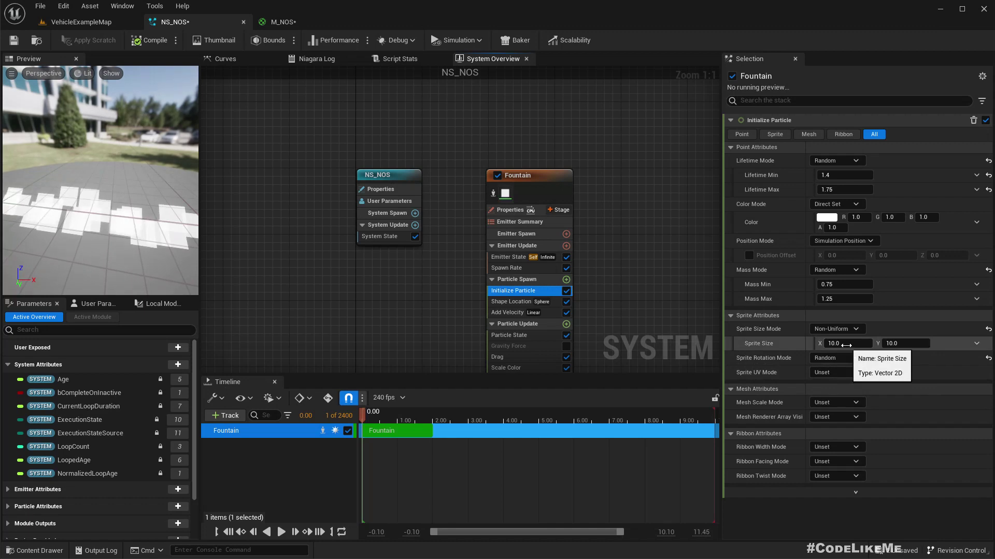
left_click(846, 345)
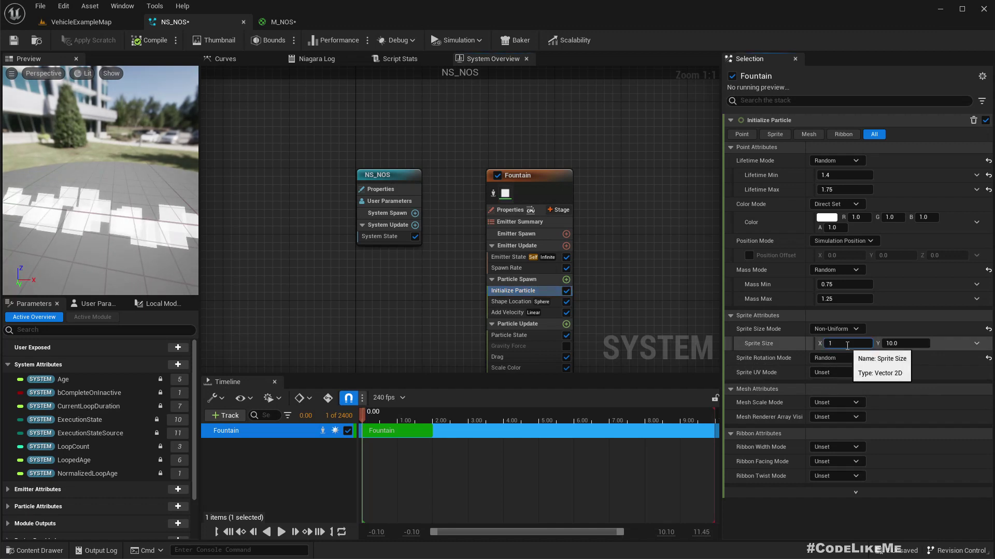
type("1")
key("Tab")
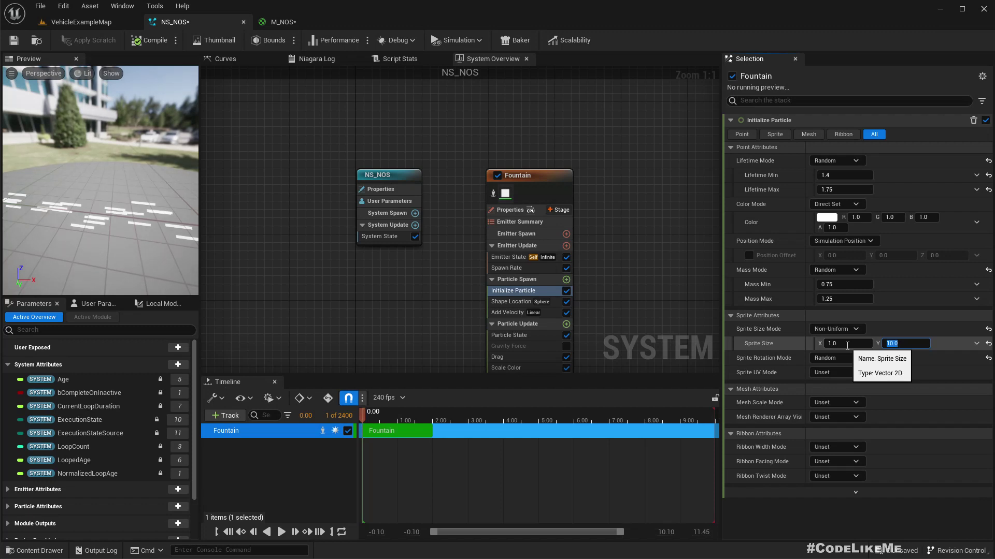
left_click_drag(86, 160, 98, 181)
scroll(87, 166, "down", 5)
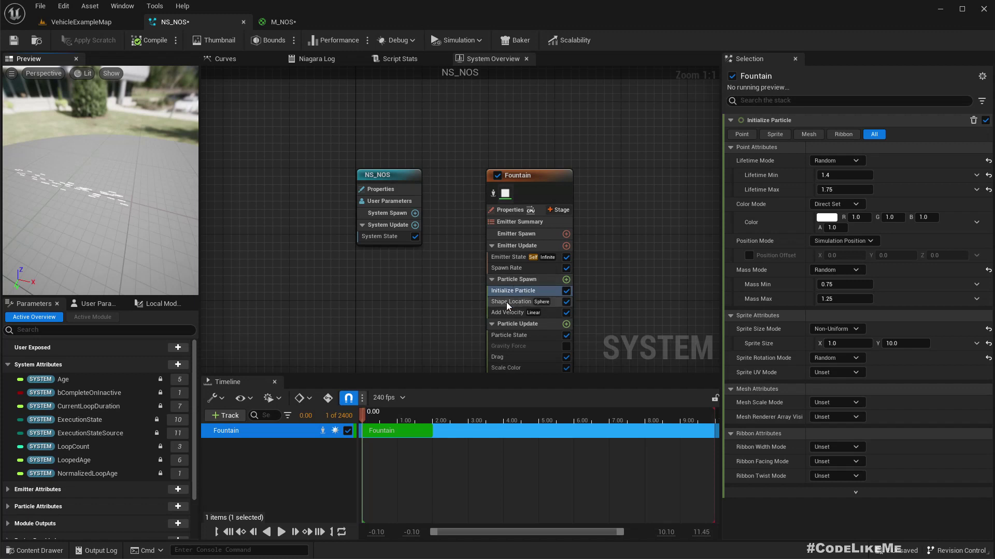
Set the Fountain emitter's Spawn Rate to 500 and check the denser streaks in the preview.
left_click(505, 269)
left_click(848, 134)
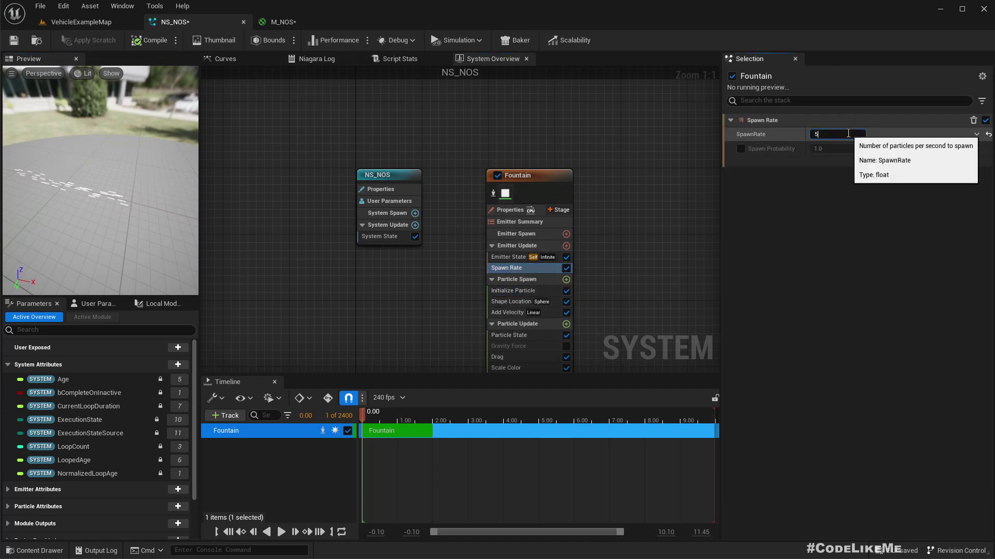
key("Return")
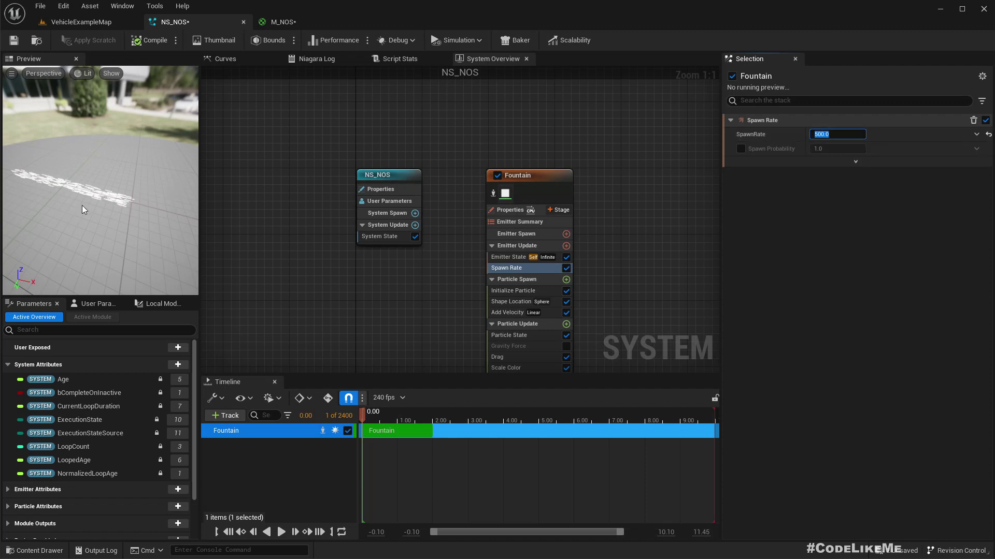
left_click_drag(82, 205, 157, 207)
scroll(86, 205, "up", 3)
scroll(135, 200, "up", 4)
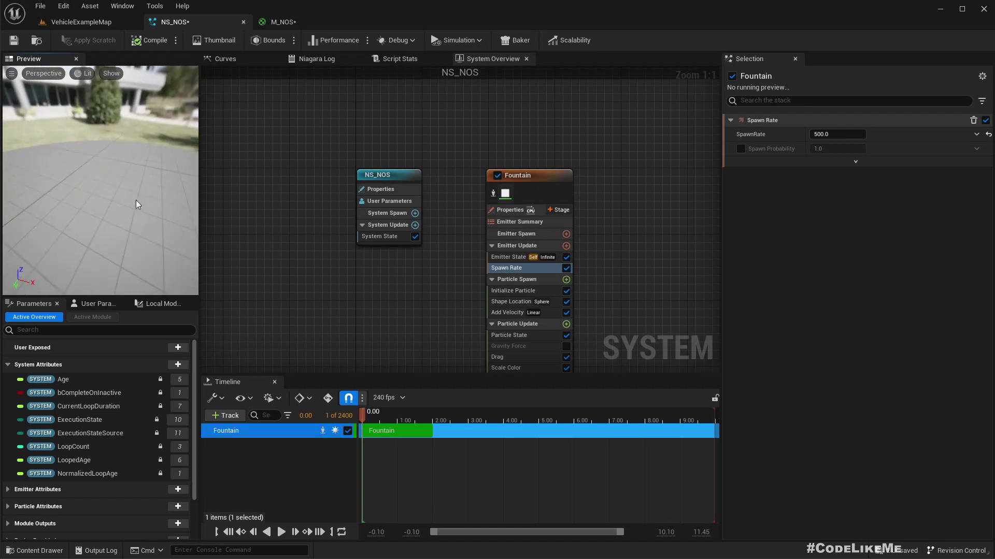
middle_click_drag(142, 207, 155, 188)
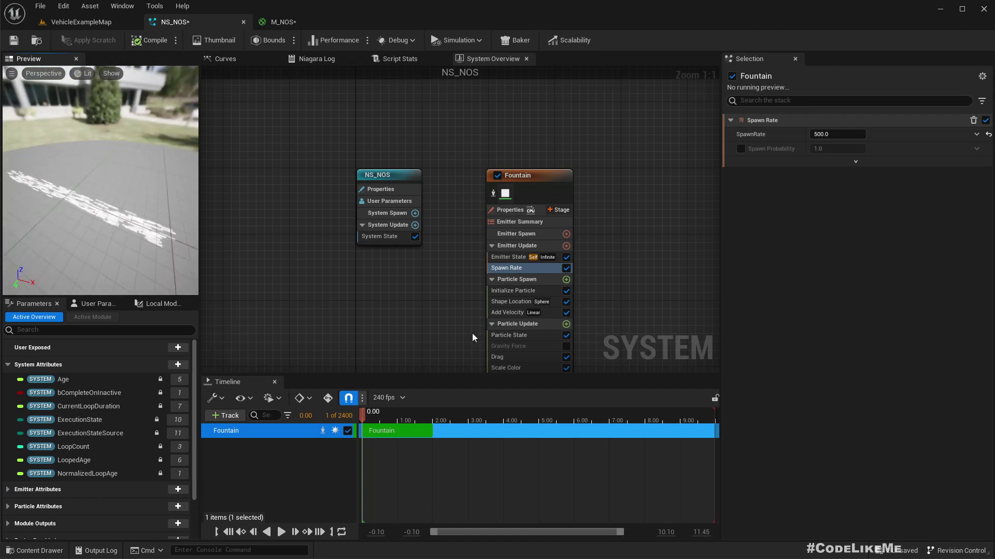
Set Initialize Particle's Sprite Size X to 4 and view the wider streaks from another angle in the preview.
left_click(511, 291)
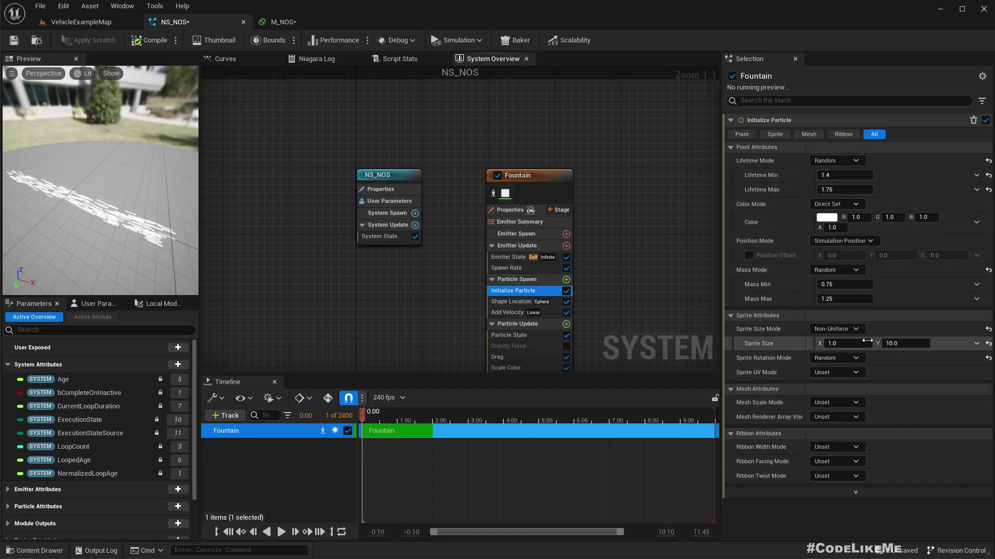
left_click(850, 343)
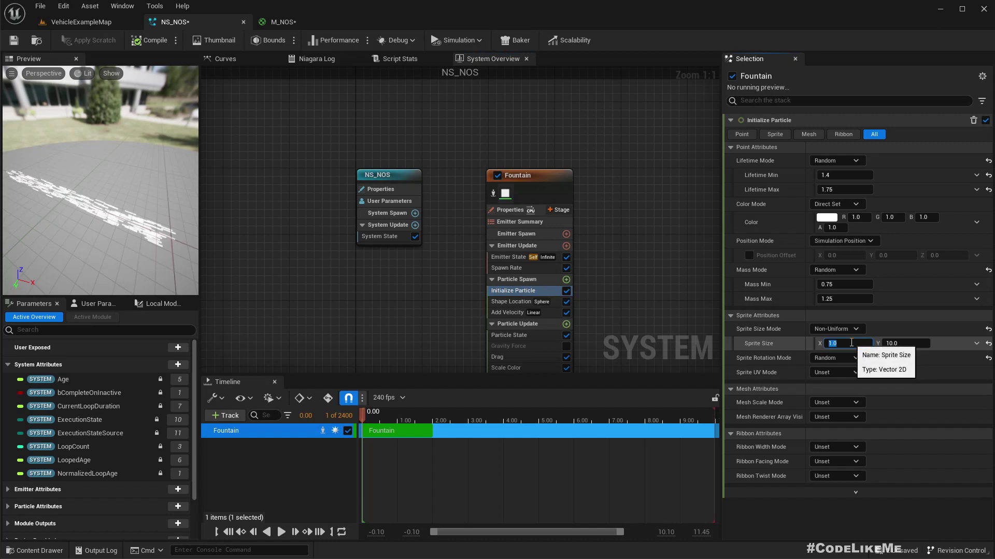
key("Tab")
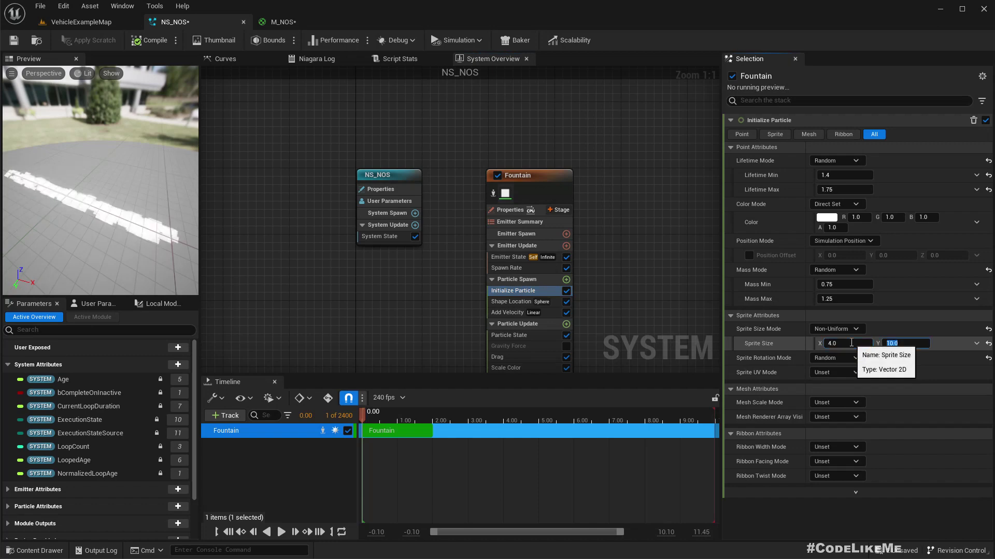
left_click_drag(44, 166, 57, 217)
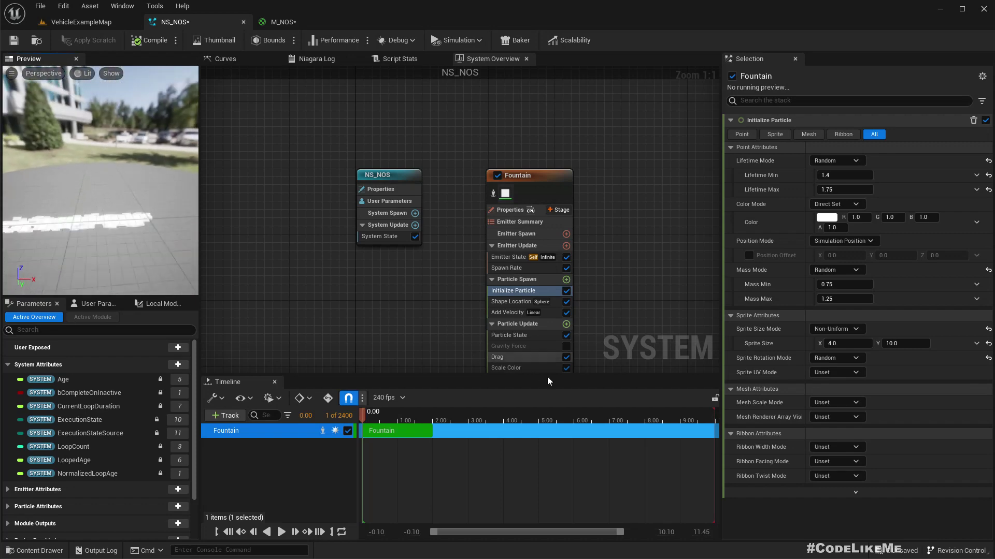
Review the Fountain emitter's Scale Color settings and play the simulation to examine the particle trail.
scroll(508, 334, "down", 2)
scroll(491, 333, "up", 1)
right_click_drag(438, 334, 437, 205)
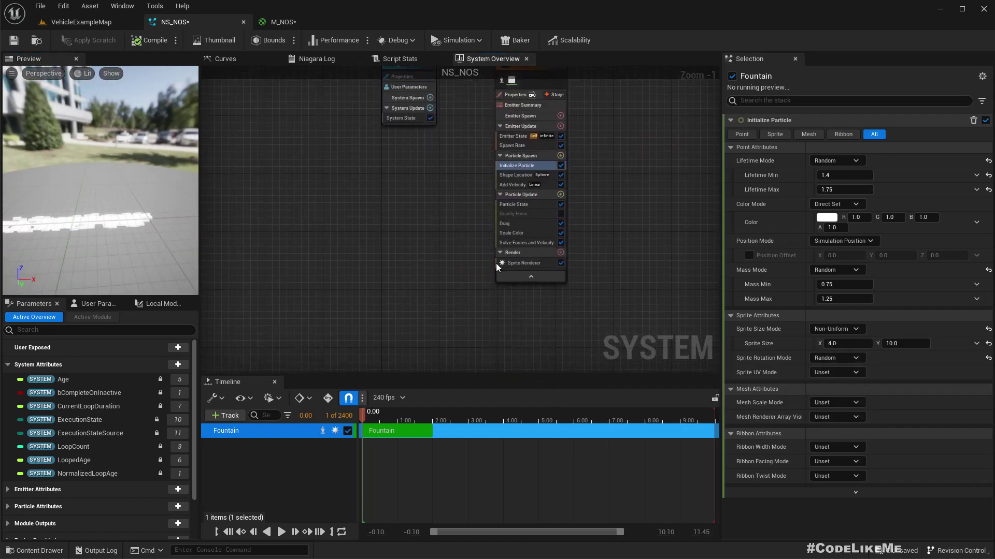
scroll(496, 263, "up", 1)
left_click(537, 228)
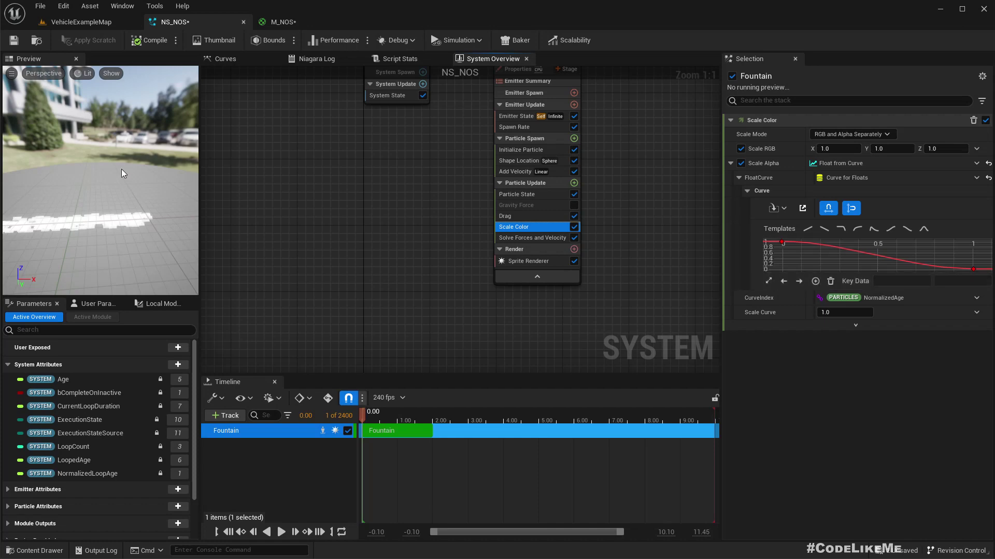
left_click_drag(60, 186, 86, 186)
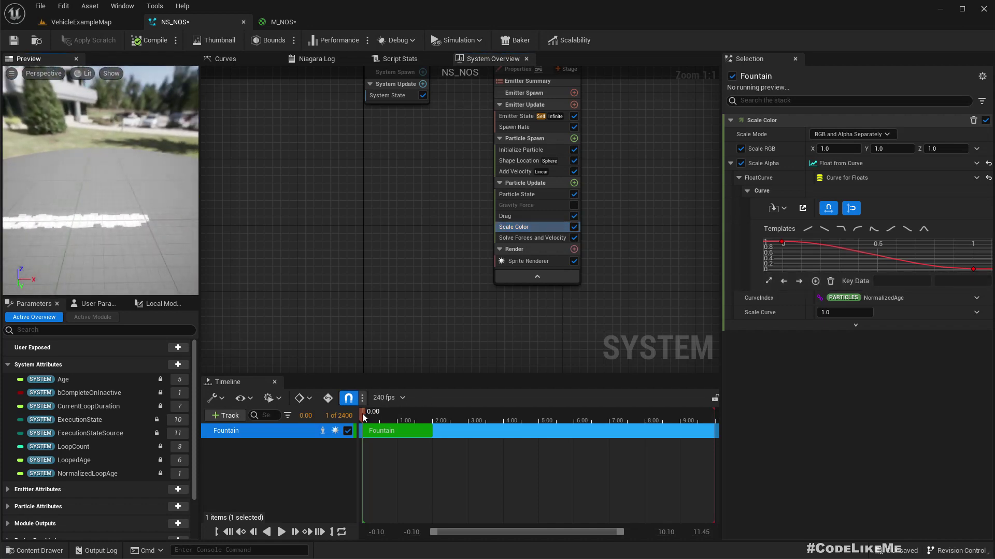
left_click_drag(362, 415, 337, 410)
key("space")
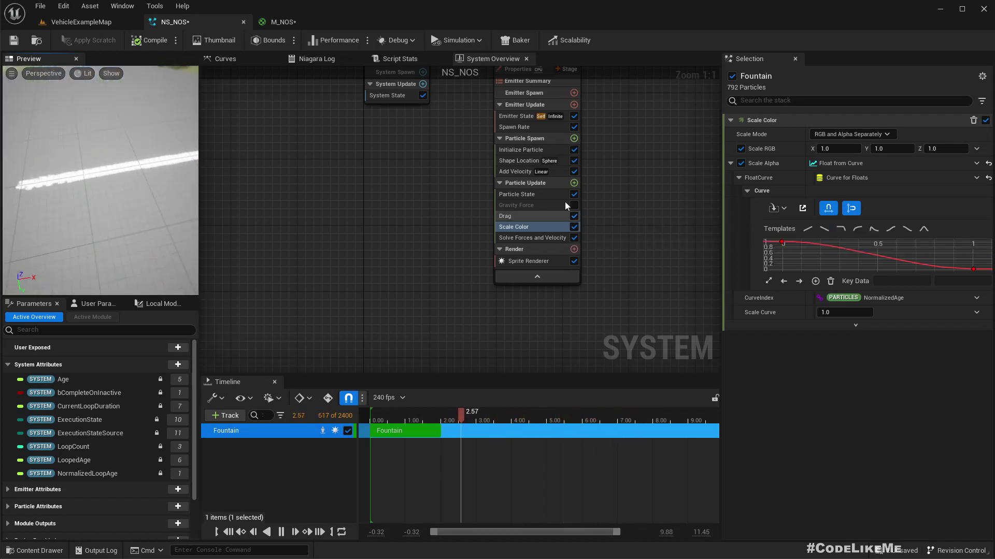
Set Initialize Particle's Lifetime Min to 0.4 and Lifetime Max to 0.6.
left_click(513, 150)
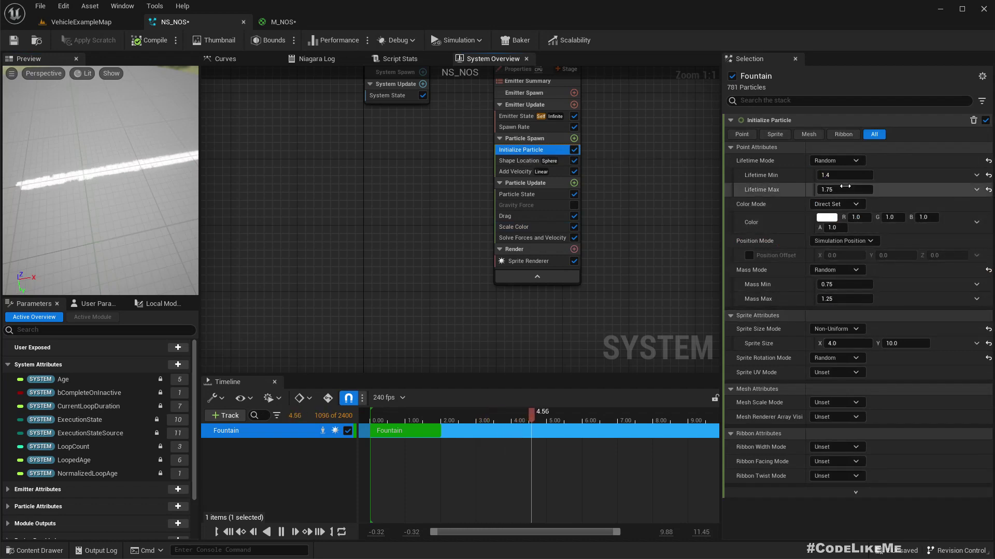
left_click(844, 176)
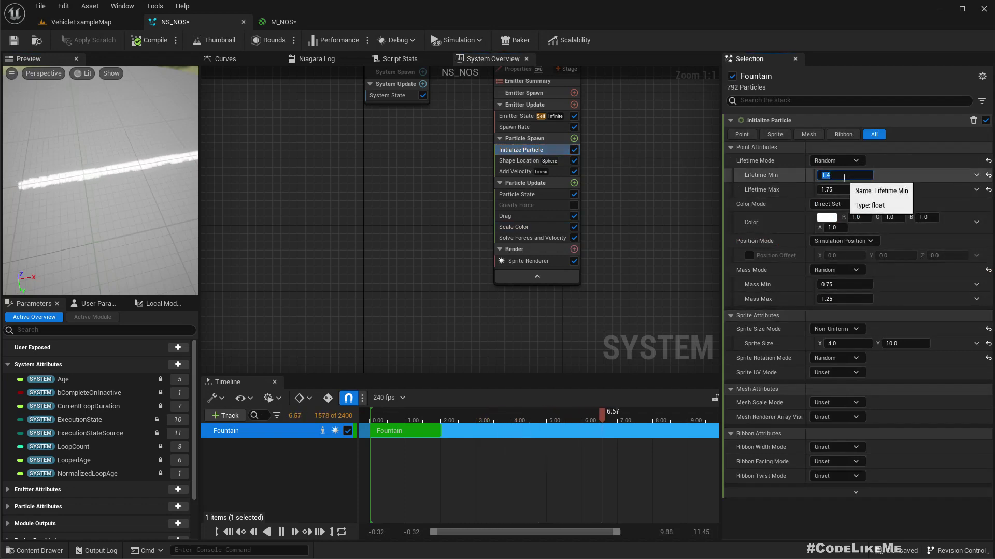
type("0.4")
key("Tab")
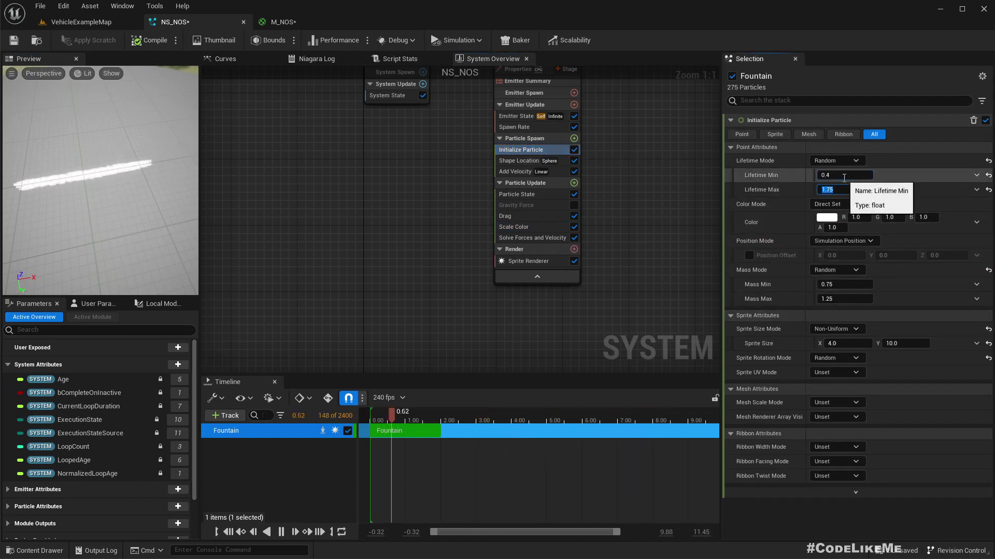
type("0.6")
key("Return")
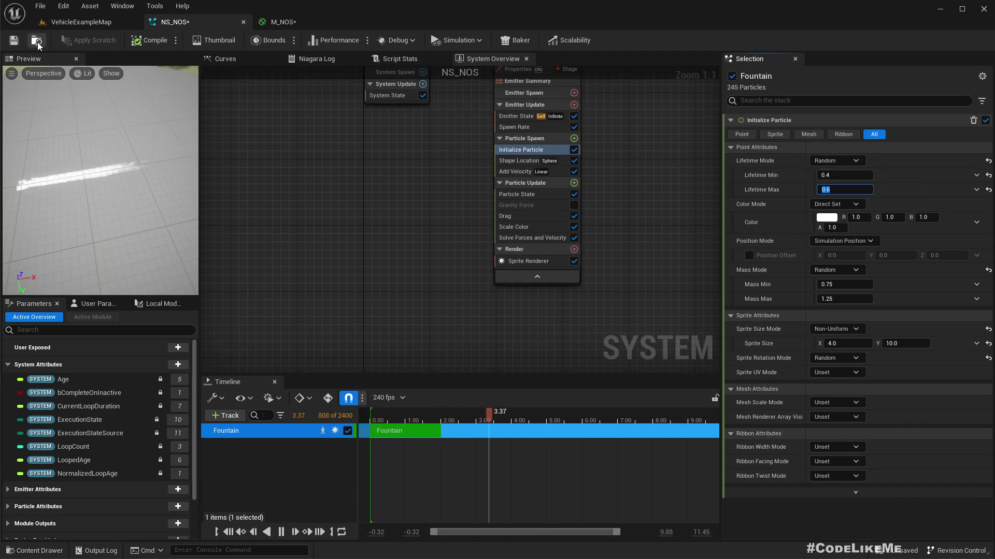
Locate the NS_NOS asset in the project content and examine the race car's rear exhausts in the level.
left_click(36, 41)
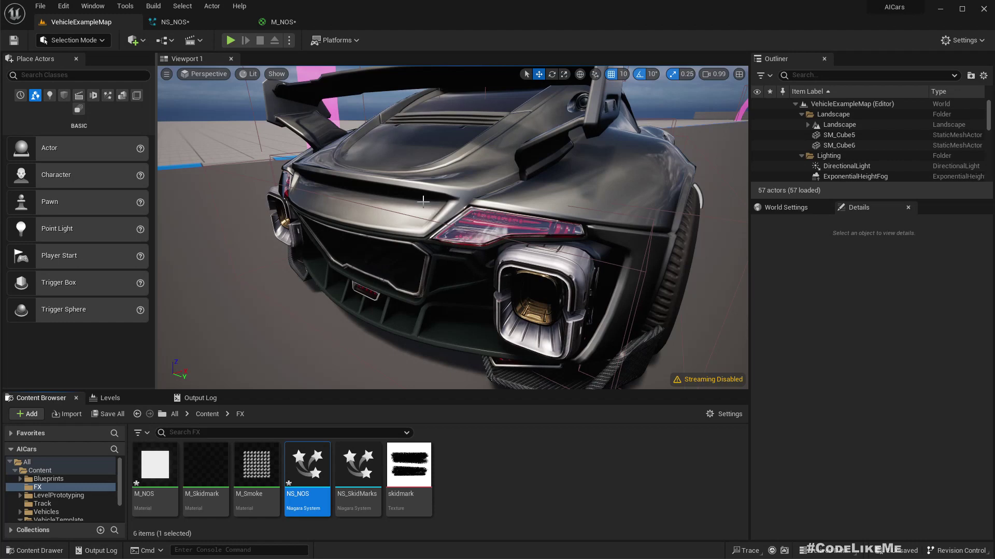
key("s")
right_click_drag(423, 202, 495, 233)
key("w")
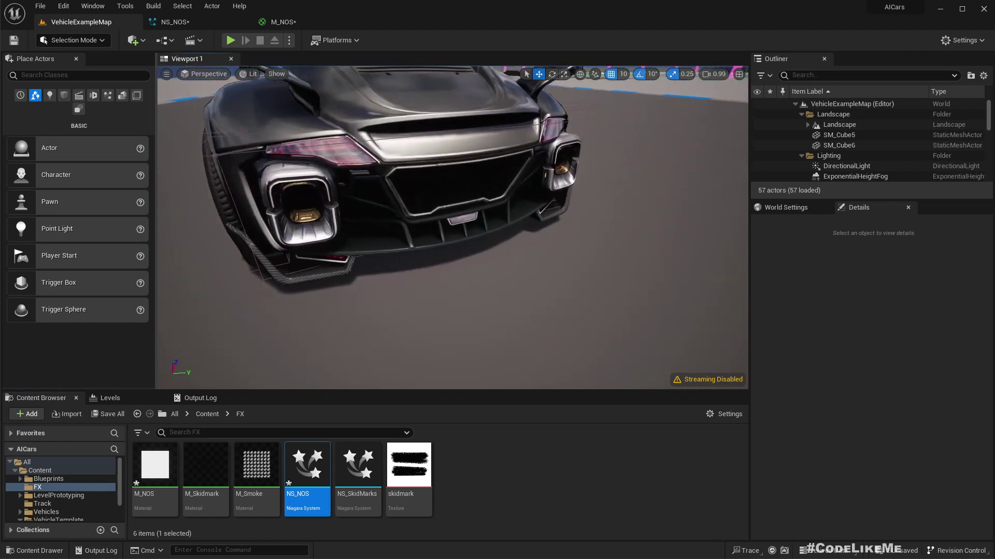
scroll(422, 203, "down", 4)
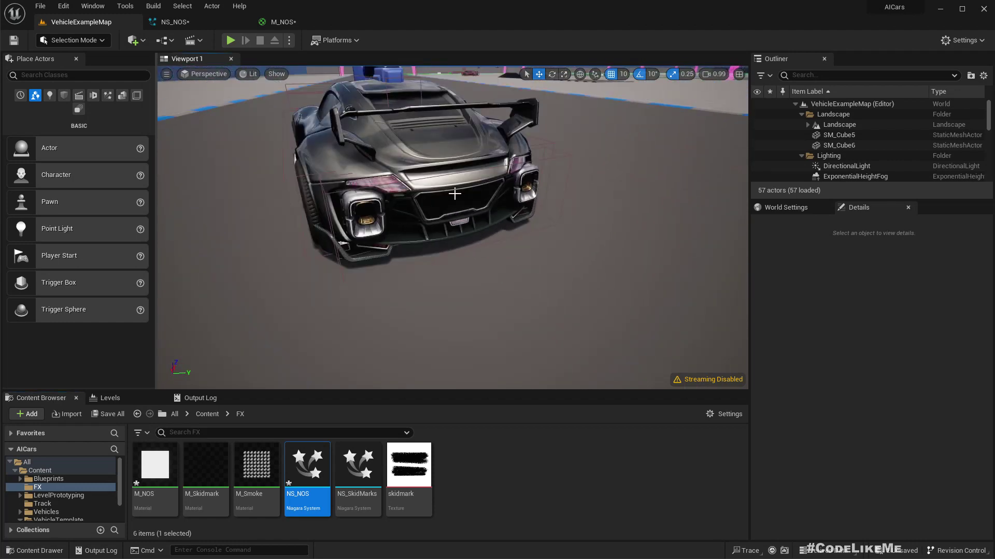
Find the level race car's AI_Car blueprint in the project content and open the SportsCar_Pawn blueprint beside it.
left_click(415, 171)
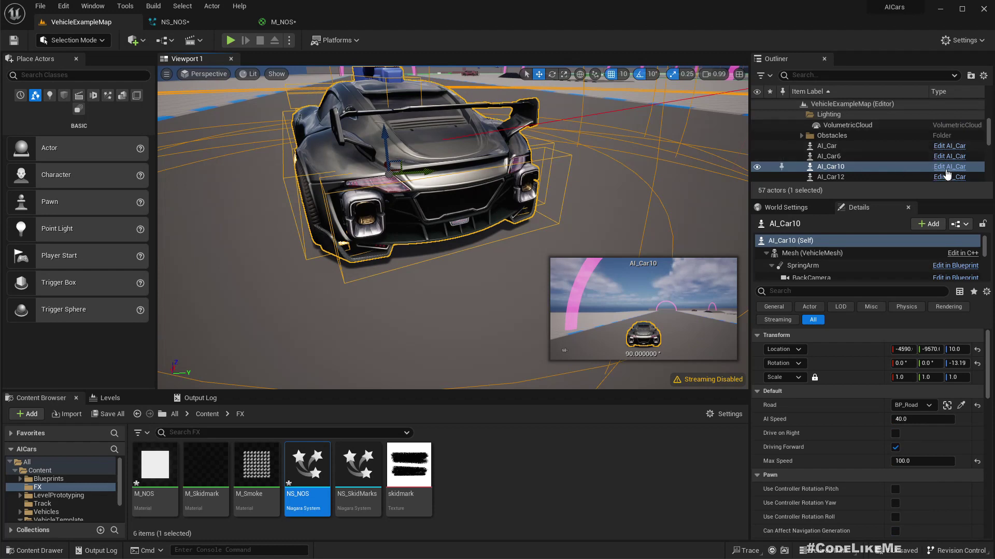
right_click(882, 165)
left_click(917, 187)
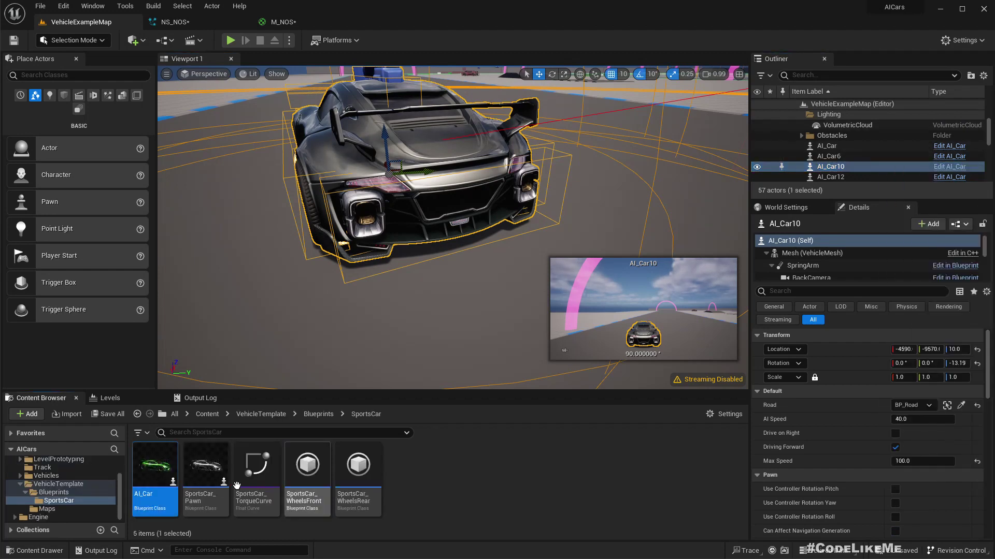
left_click(215, 457)
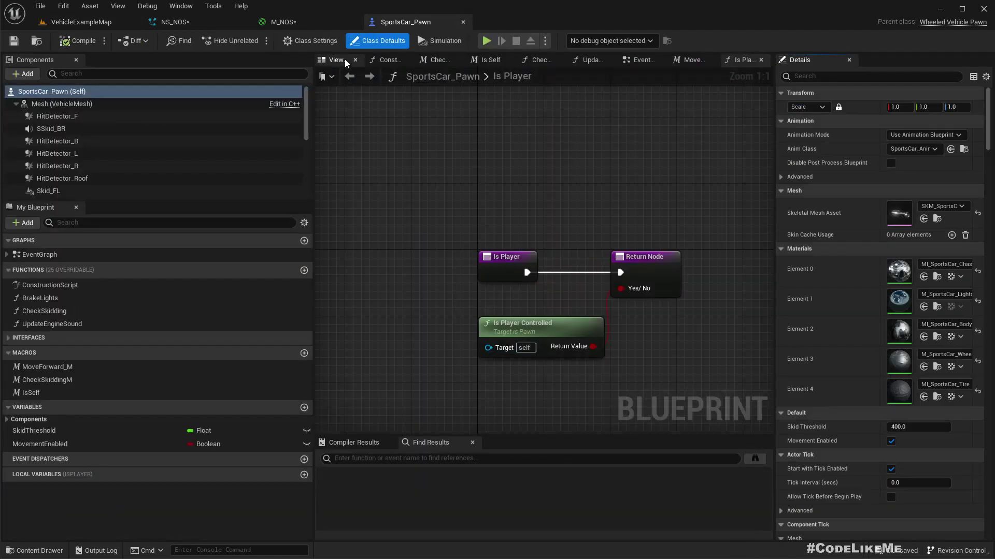
Select the Mesh component in SportsCar_Pawn's 3D view and view the car's exhausts from behind.
left_click(346, 61)
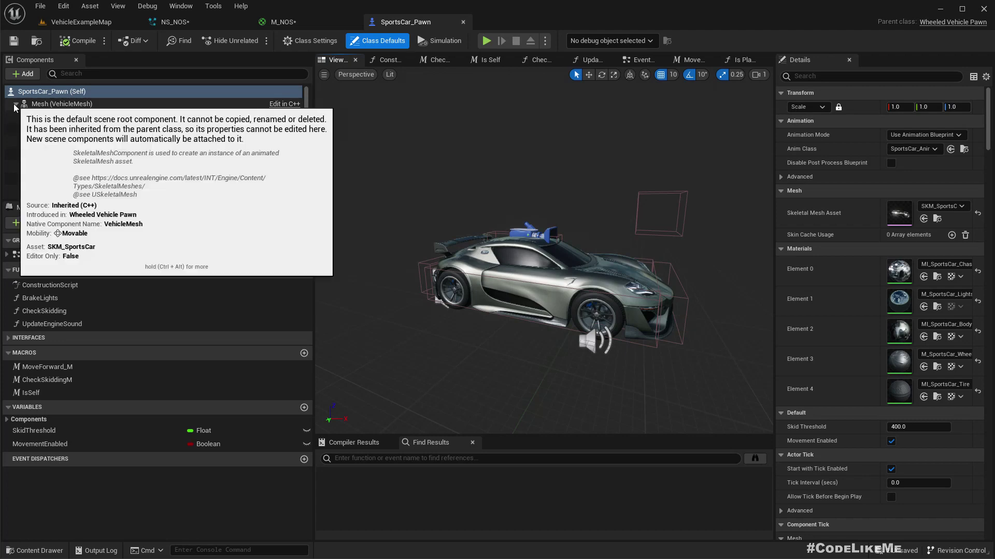
left_click(54, 104)
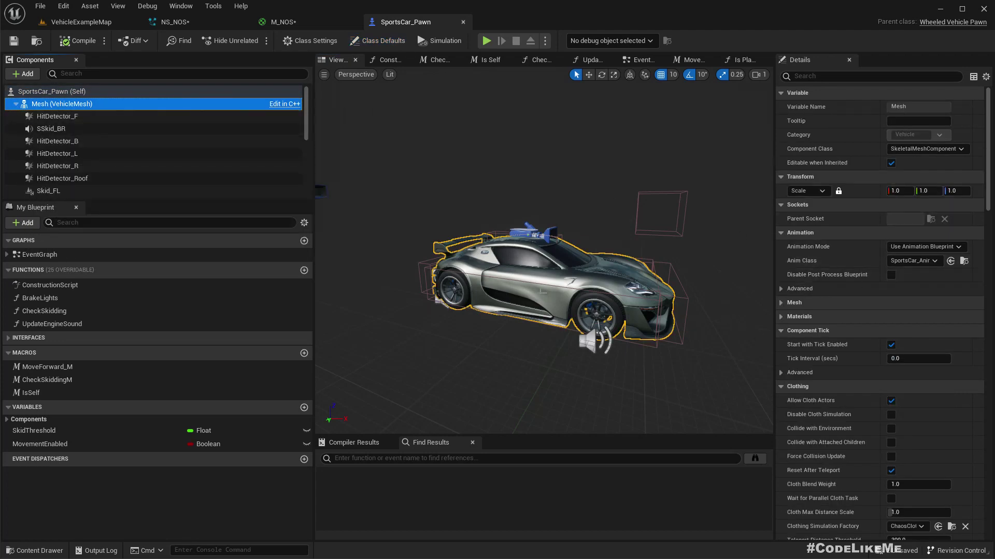
key("w")
key("a")
right_click_drag(458, 266, 640, 300)
key("w")
right_click_drag(461, 290, 461, 259)
key("s")
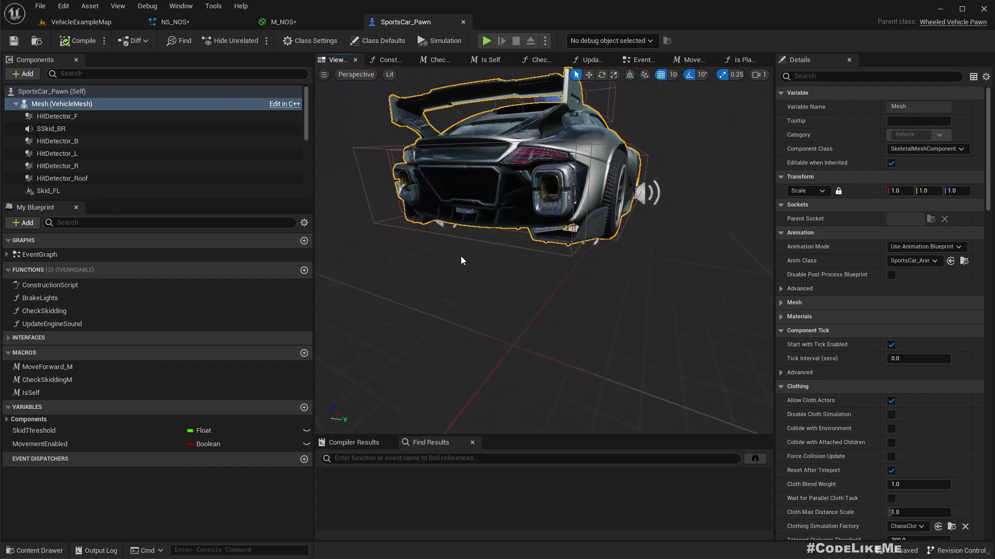
Look through the Mesh component's properties and open its skeletal mesh asset, SKM_SportsCar.
scroll(920, 332, "down", 7)
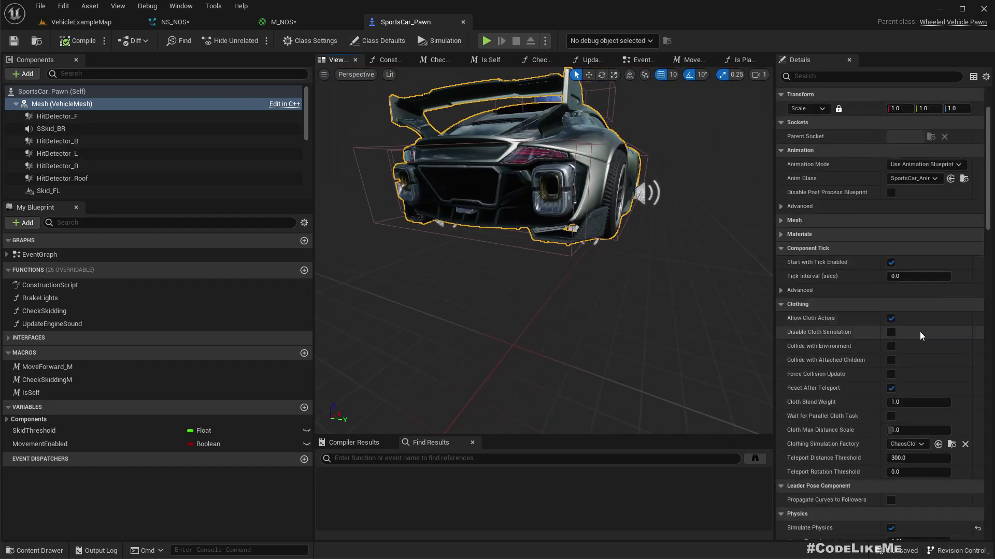
scroll(919, 345, "up", 7)
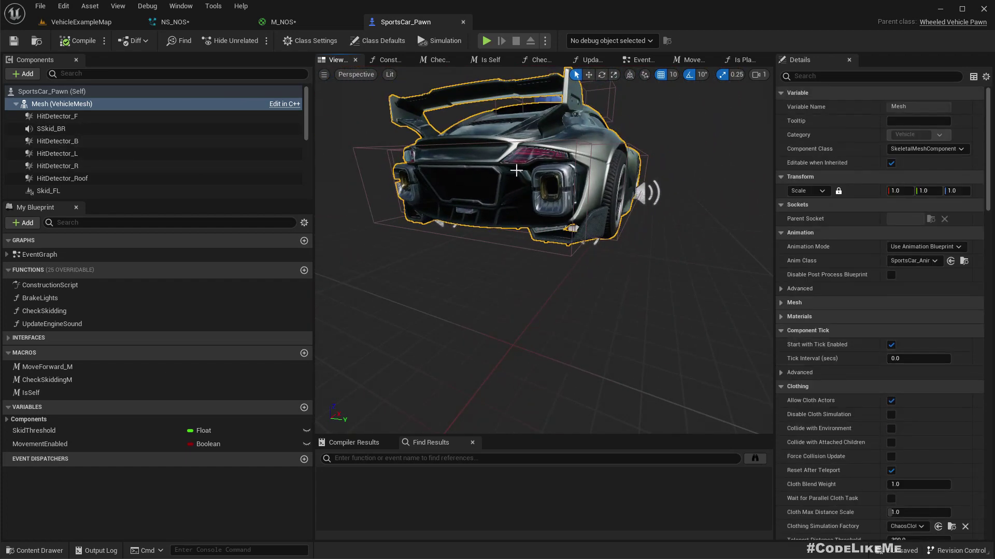
scroll(925, 260, "down", 15)
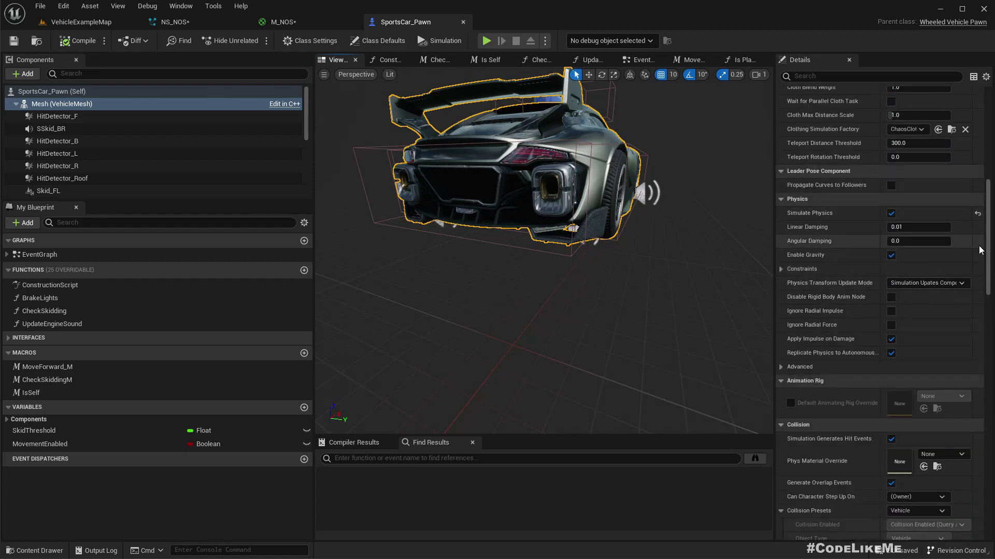
scroll(976, 248, "down", 20)
scroll(992, 141, "up", 20)
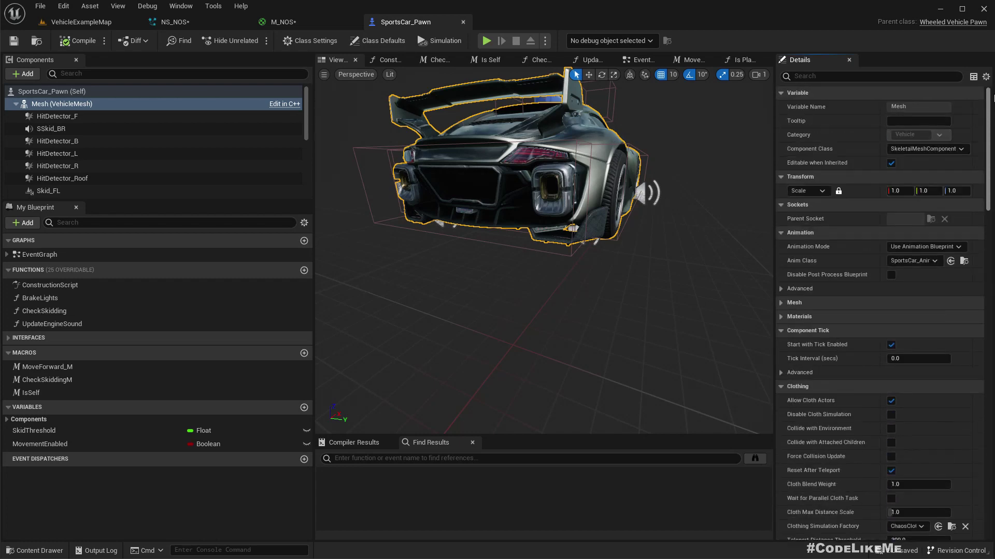
left_click(781, 303)
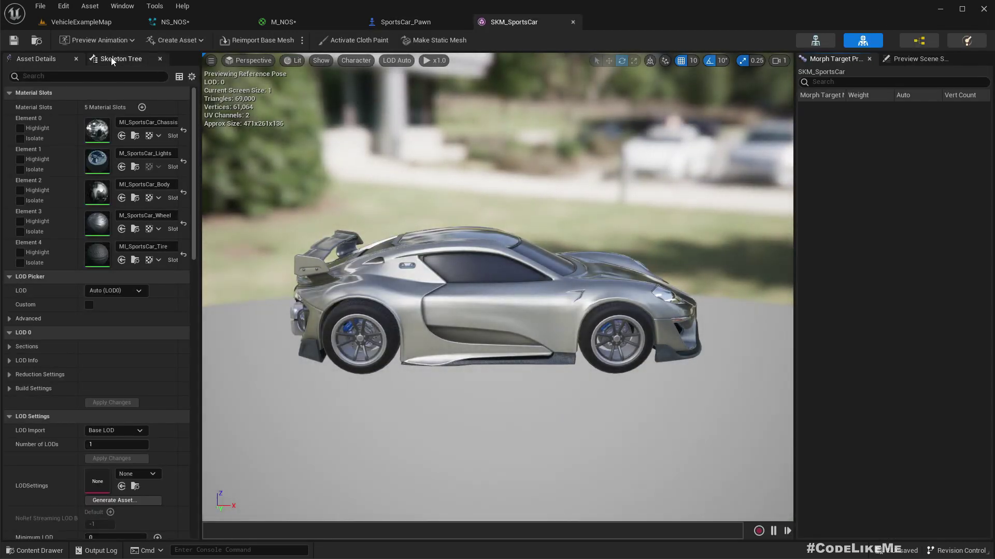
Show SKM_SportsCar's skeleton hierarchy and examine the car's rear exhausts in the mesh preview.
left_click(110, 59)
middle_click_drag(401, 225, 332, 234)
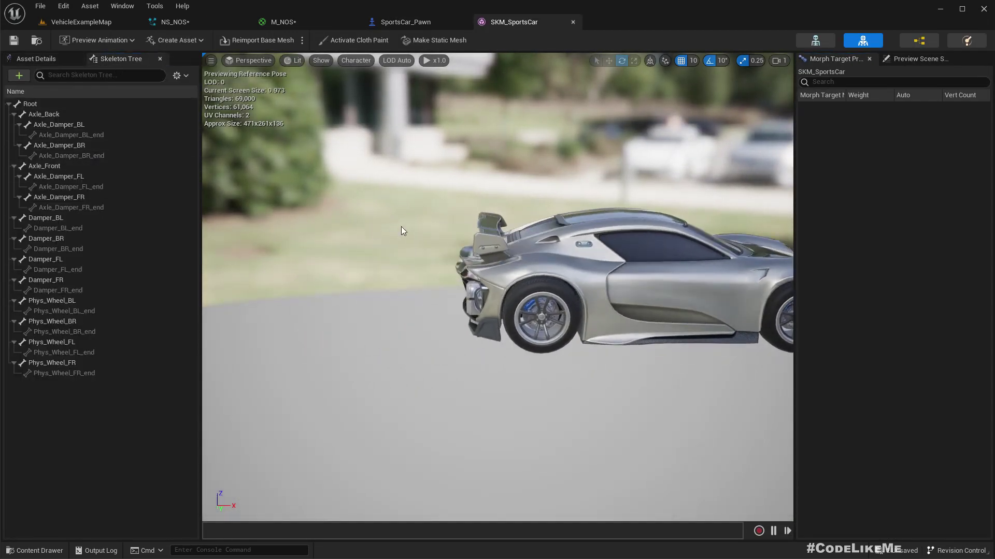
right_click_drag(401, 226, 449, 244)
middle_click_drag(449, 244, 300, 269)
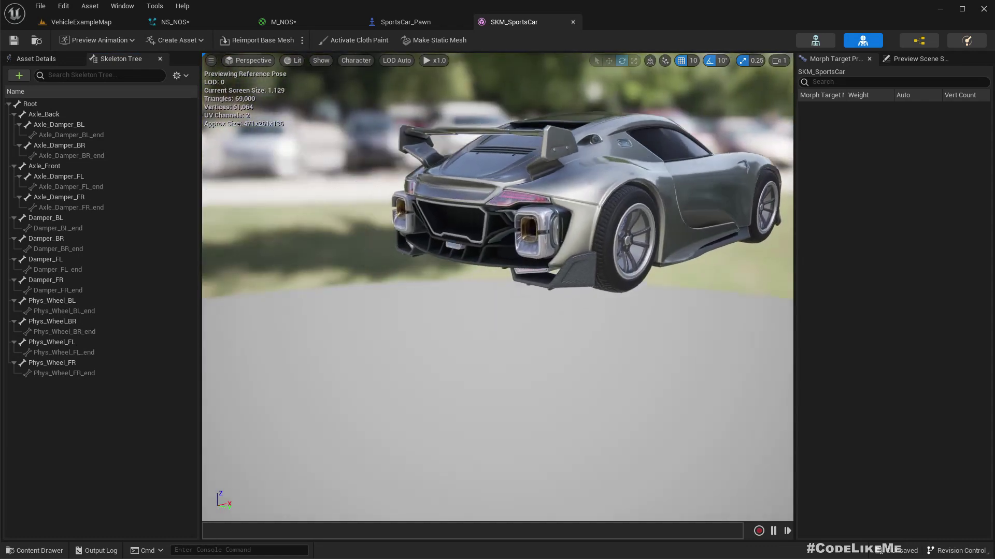
left_click_drag(414, 228, 460, 242)
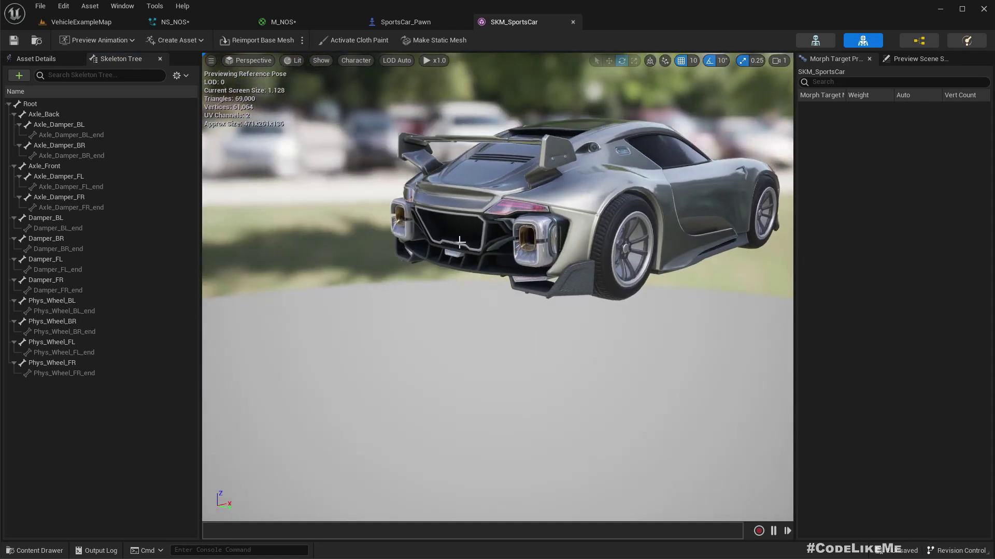
Select the Phys_Wheel_BR bone and set the mesh preview's bone drawing to All Hierarchy.
left_click(54, 321)
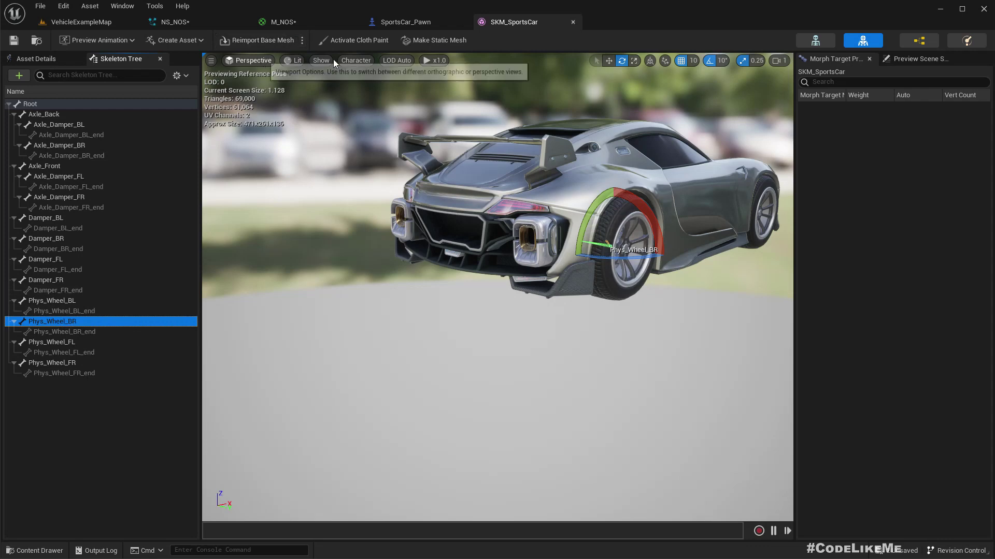
left_click(362, 61)
mouse_move(373, 102)
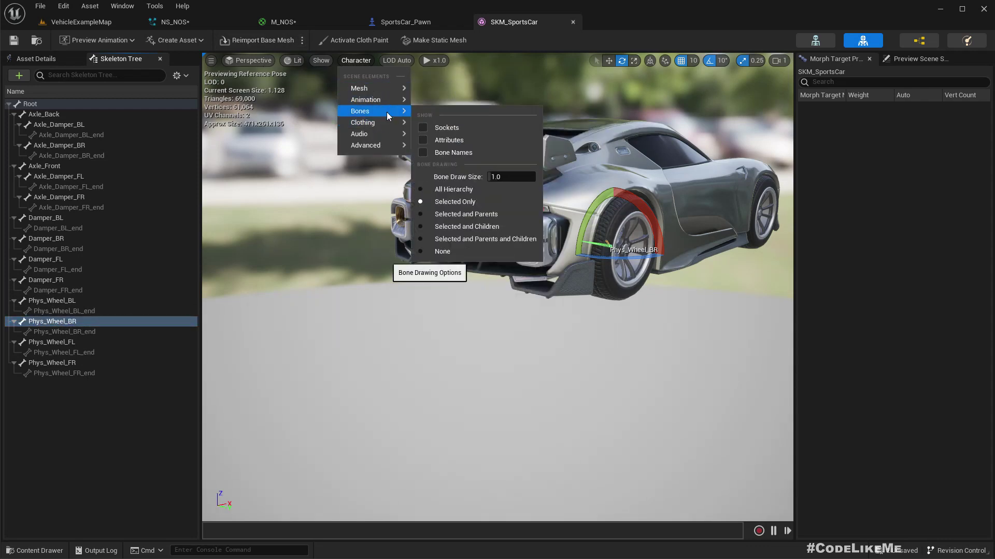
left_click(445, 192)
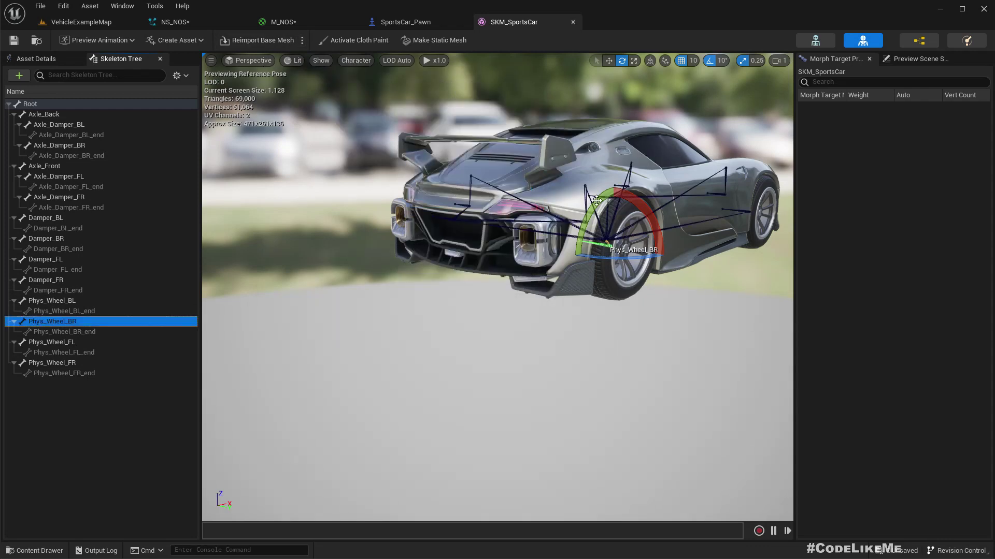
Examine the bones around the right rear exhaust and wheel, checking Damper_BR, Damper_BR_end and Axle_Back as possible attachment points.
mouse_move(595, 197)
right_mouse_down()
mouse_move(523, 161)
mouse_move(585, 139)
mouse_move(575, 78)
mouse_move(647, 88)
right_mouse_up()
right_click_drag(511, 182, 601, 233)
middle_click_drag(511, 182, 472, 11)
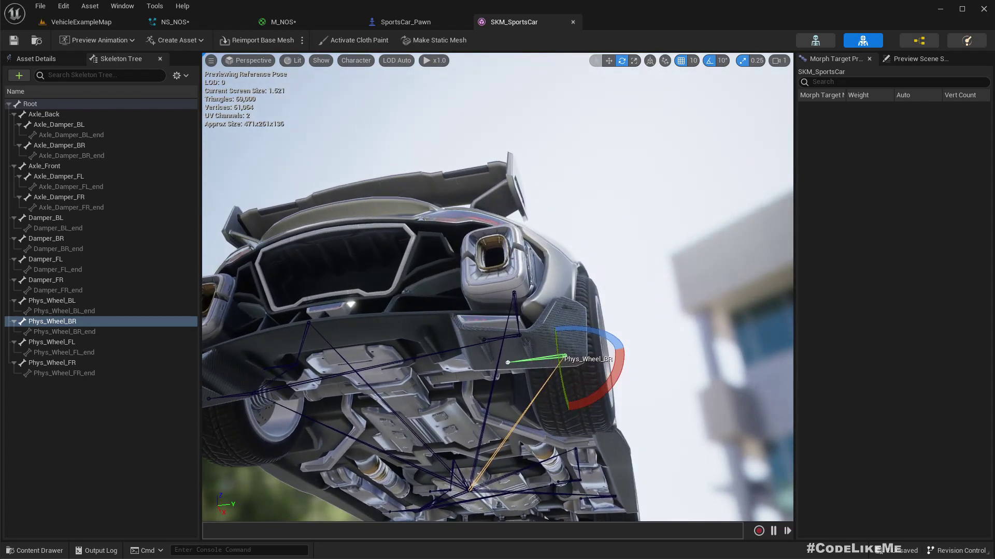
left_click(514, 294)
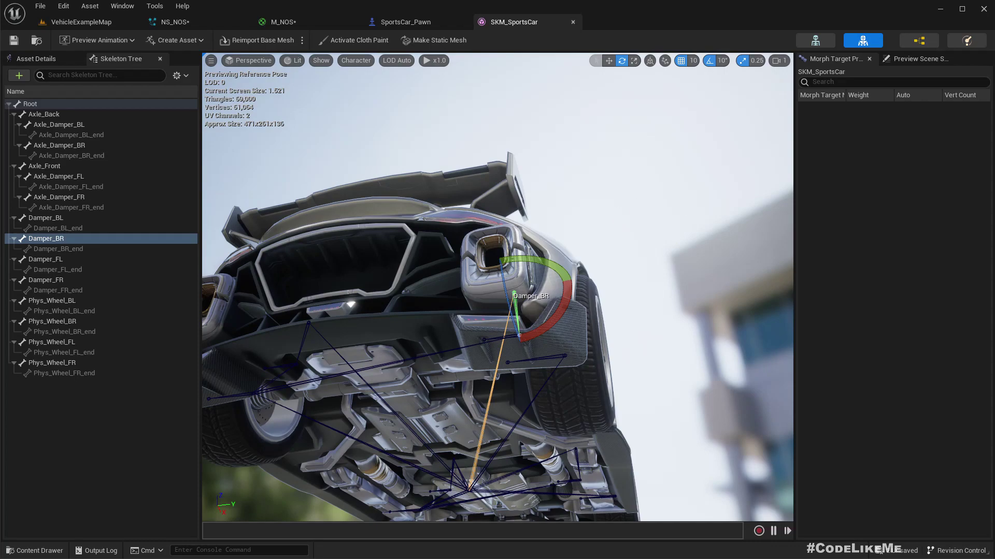
right_click_drag(715, 202, 611, 279)
middle_click_drag(715, 202, 751, 150)
left_click_drag(720, 206, 617, 259, "alt")
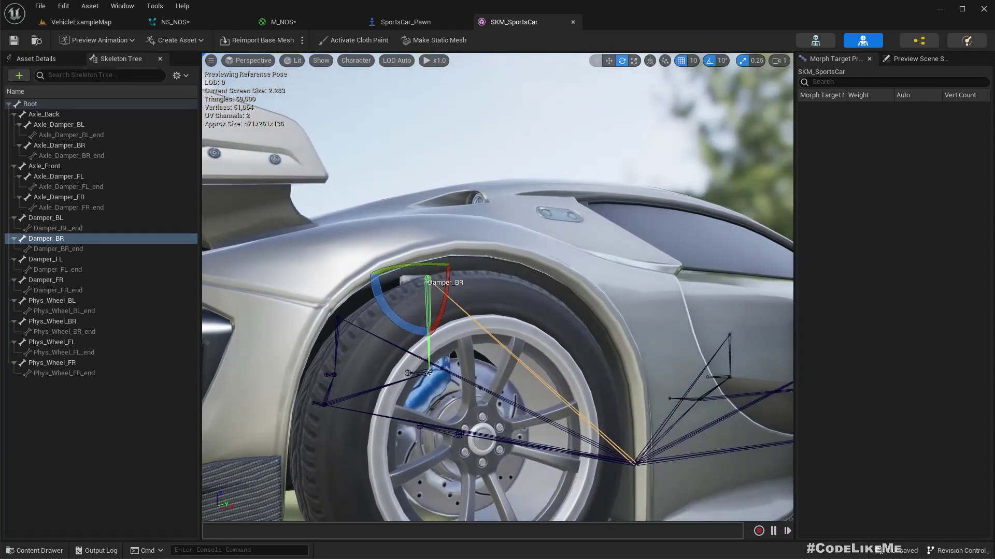
middle_click_drag(720, 206, 642, 285)
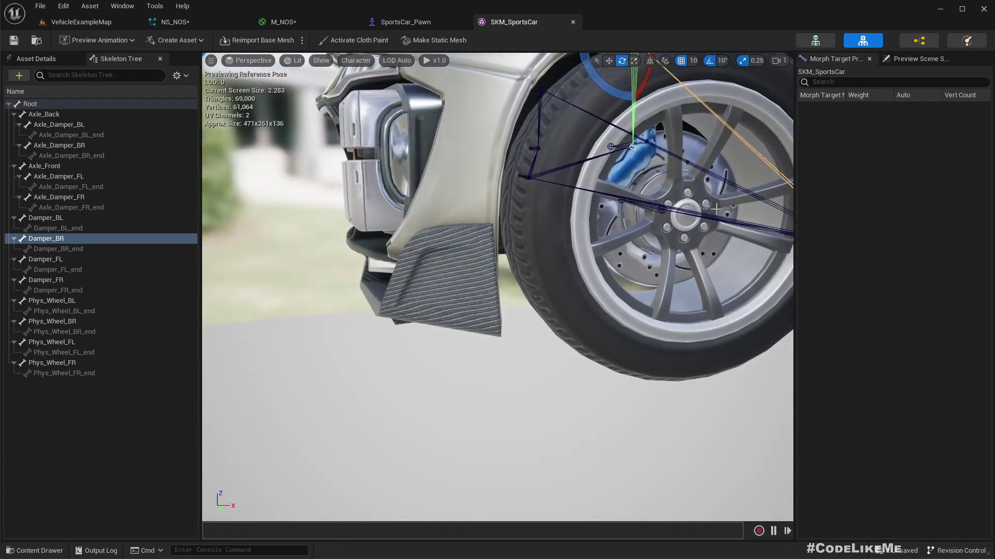
left_click(89, 251)
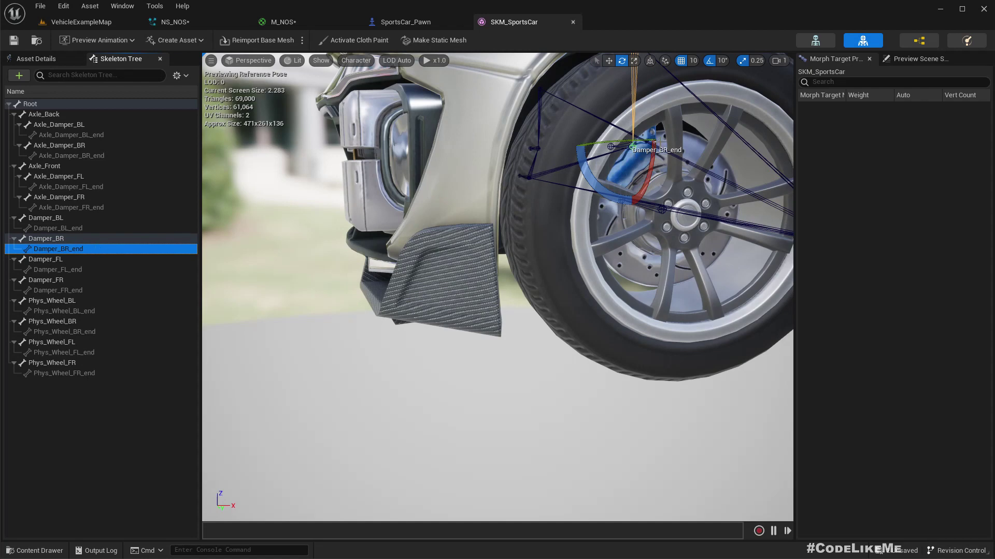
middle_click_drag(549, 243, 629, 203)
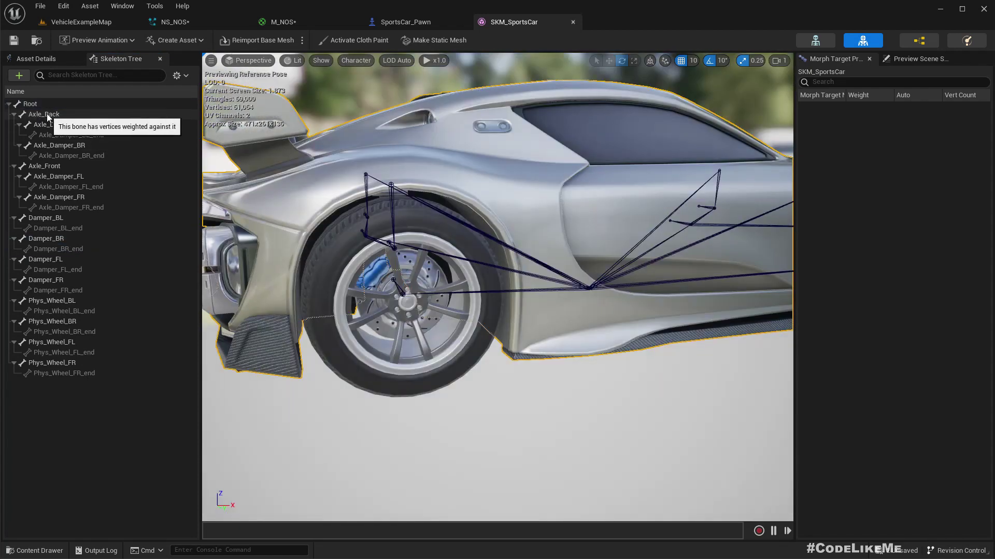
left_click(47, 117)
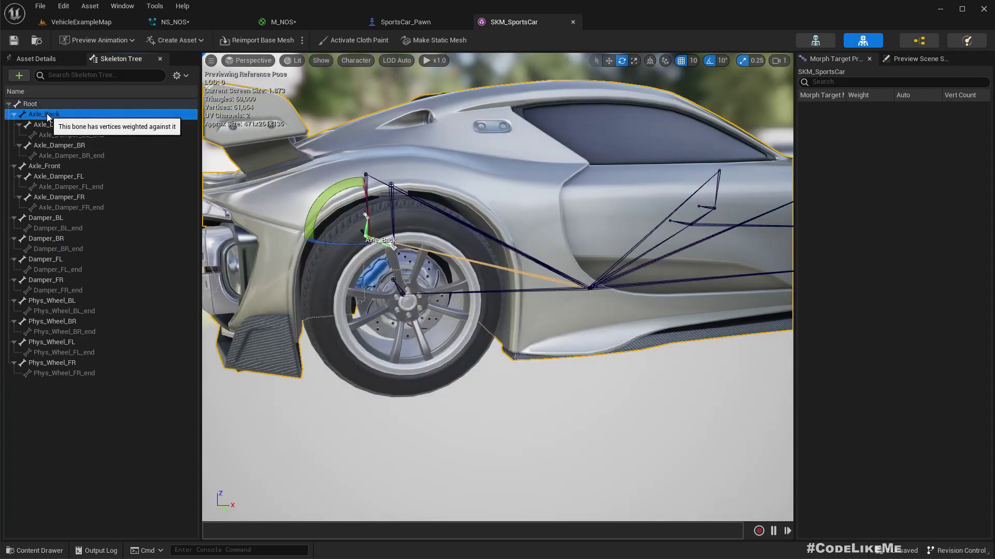
Add a socket to the Root bone and name it NOS_R.
left_click(39, 106)
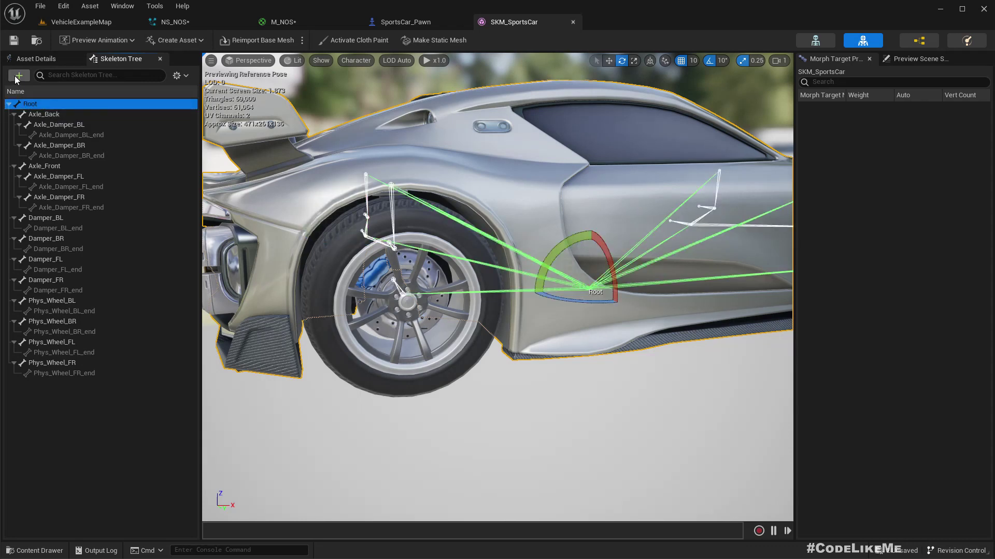
left_click(19, 76)
left_click(38, 103)
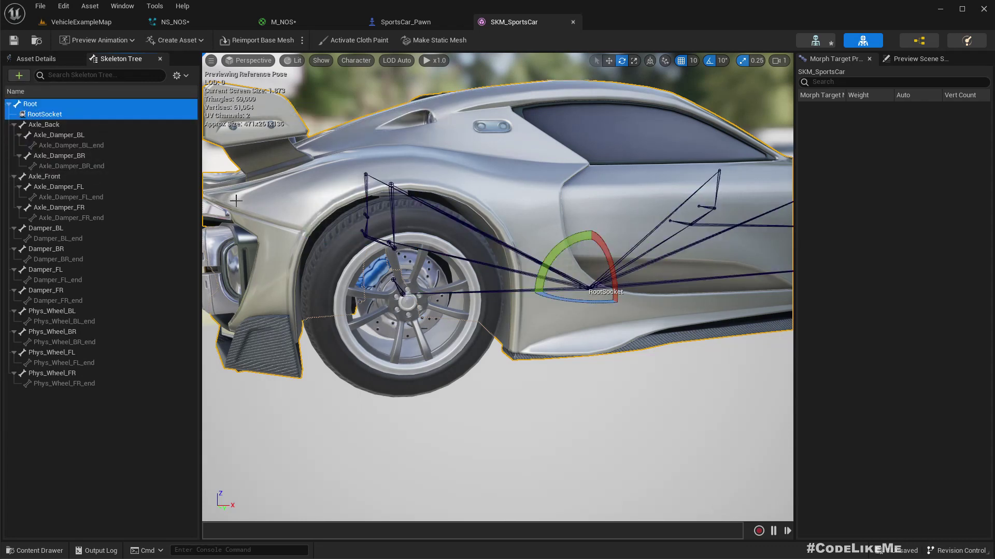
left_click(60, 113)
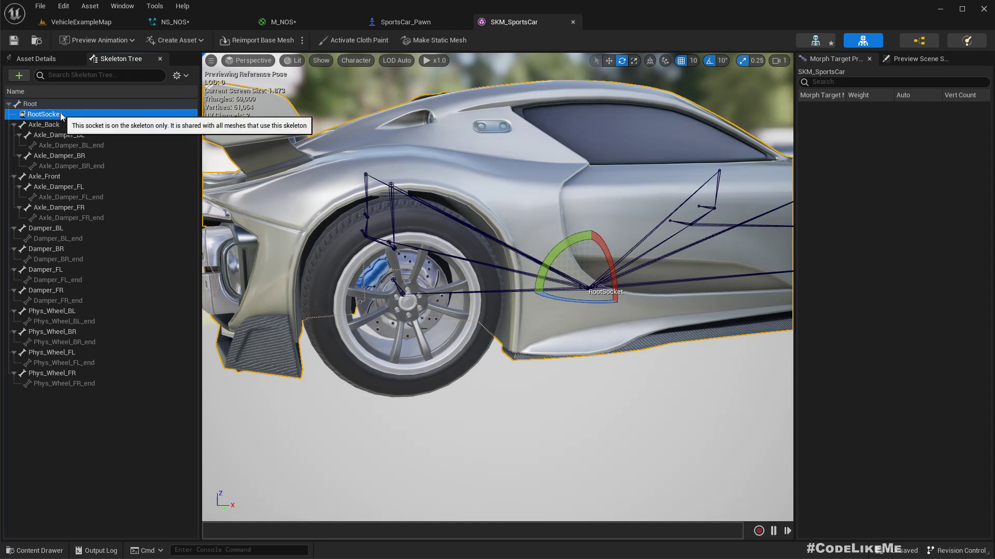
left_click(60, 112)
type("NOS")
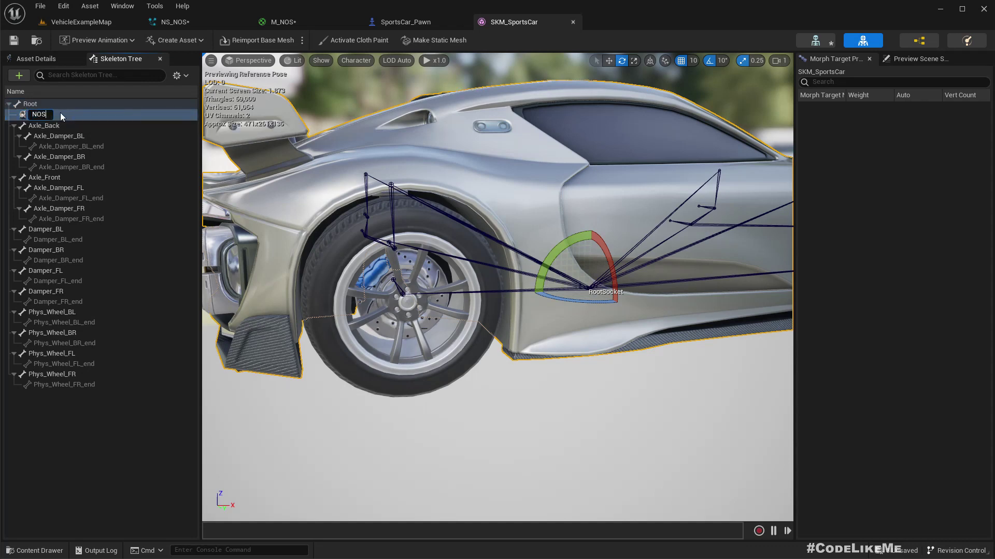
type("_R")
key("Return")
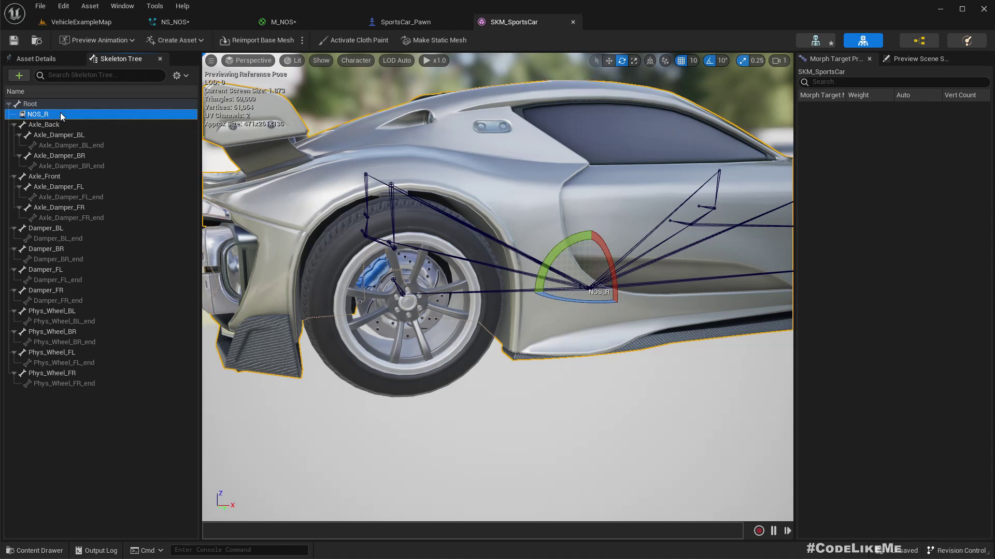
In the left orthographic view, move the NOS_R socket back and up to the car's rear end at exhaust height.
left_click(256, 60)
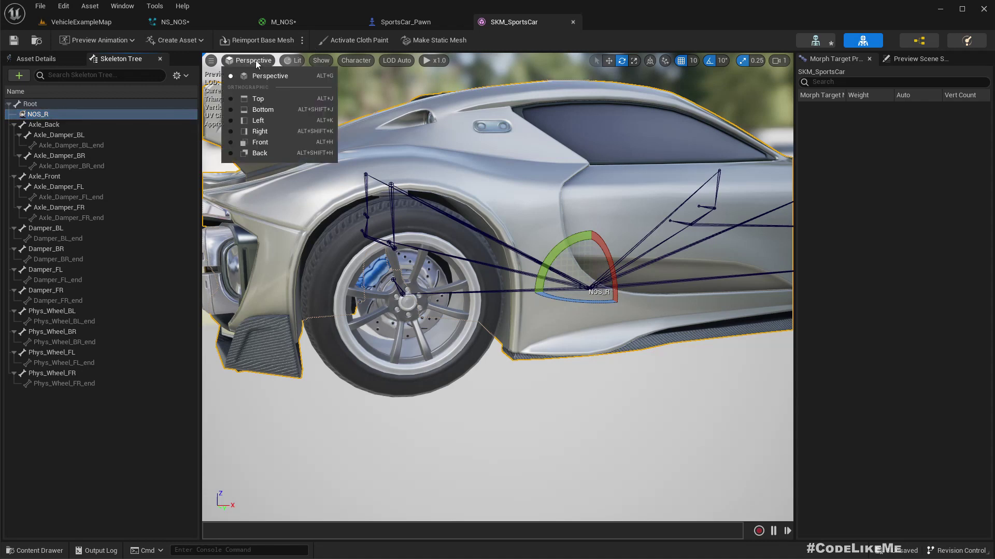
left_click(291, 118)
scroll(519, 281, "up", 8)
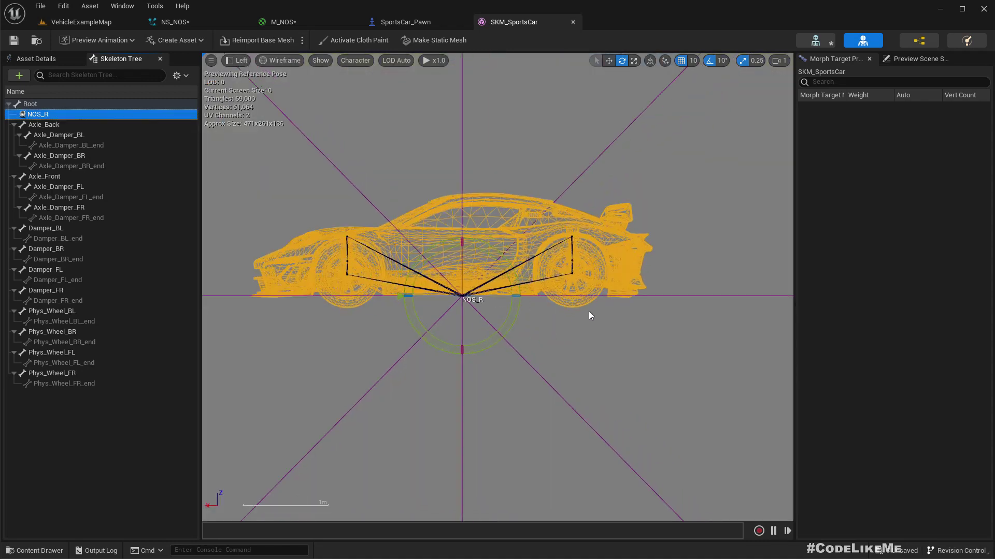
key("w")
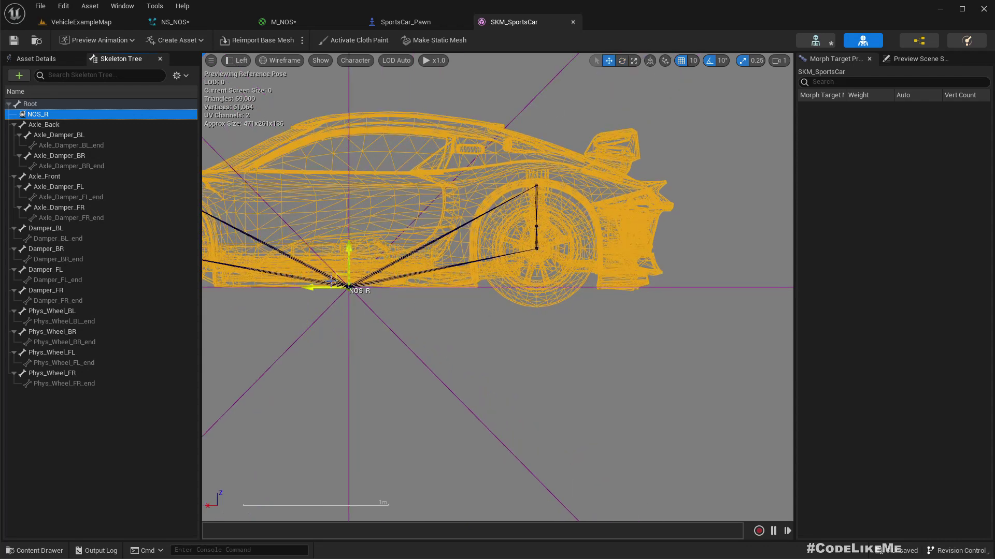
left_click_drag(337, 279, 523, 252)
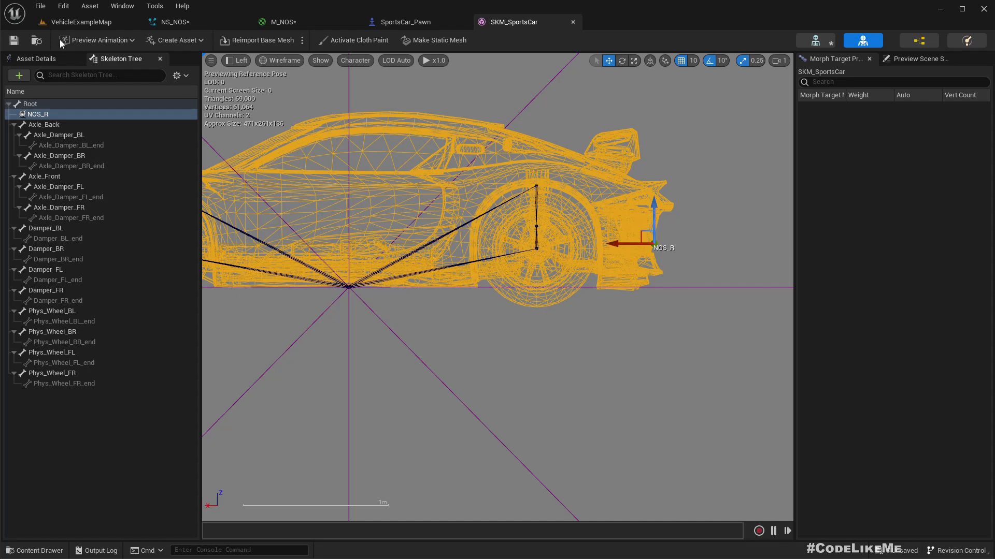
Show the mesh in the back orthographic view with Lit shading and move the NOS_R socket onto the right exhaust.
left_click(236, 60)
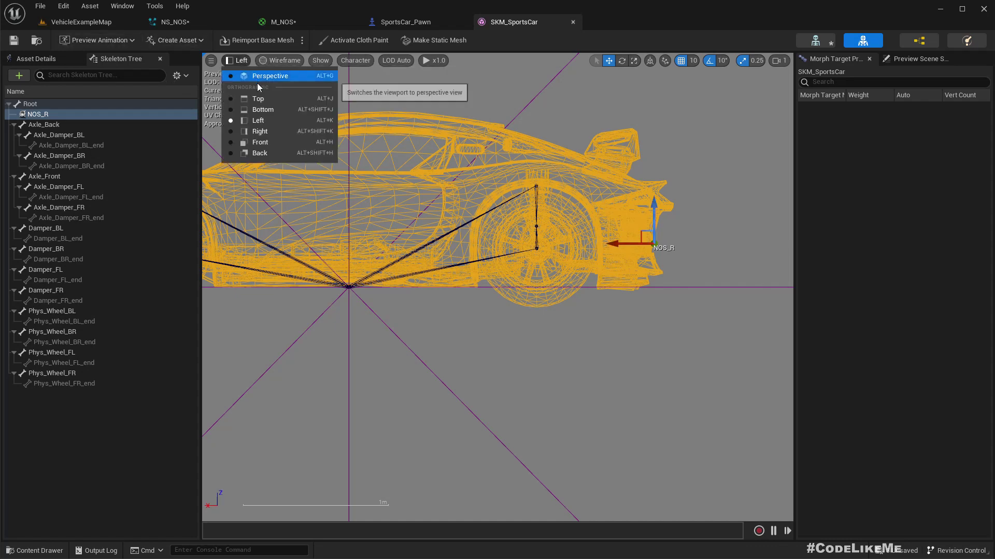
left_click(260, 142)
scroll(515, 354, "up", 4)
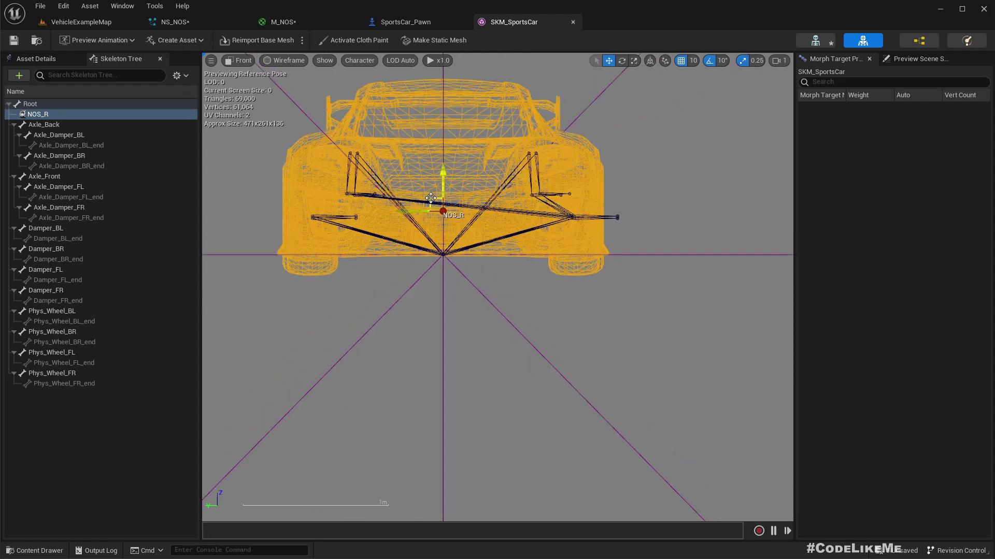
scroll(431, 198, "up", 2)
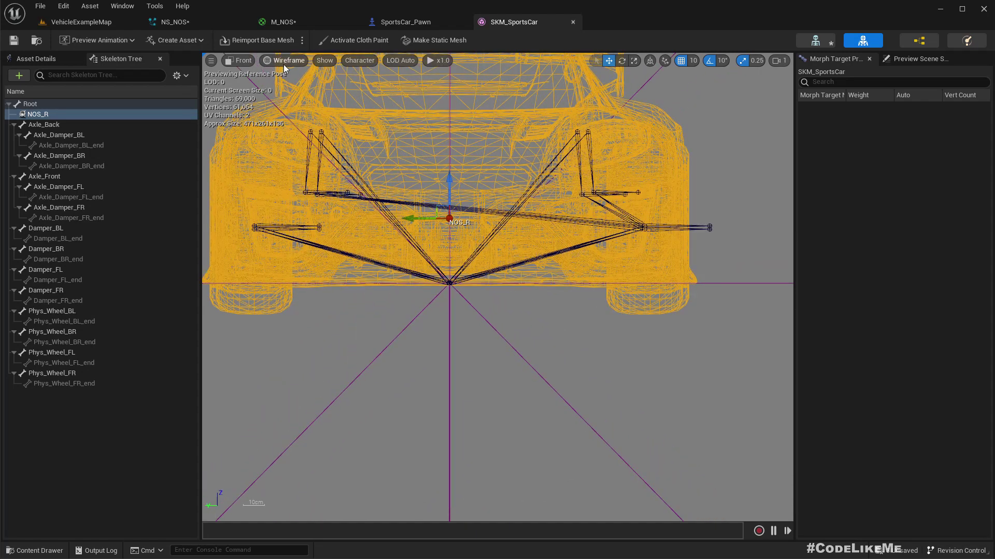
left_click(250, 62)
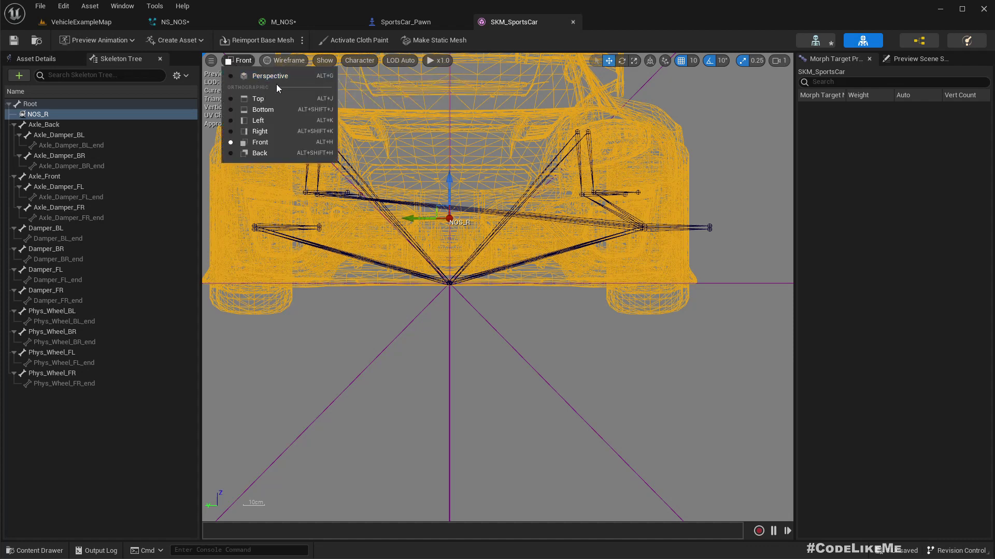
left_click(287, 60)
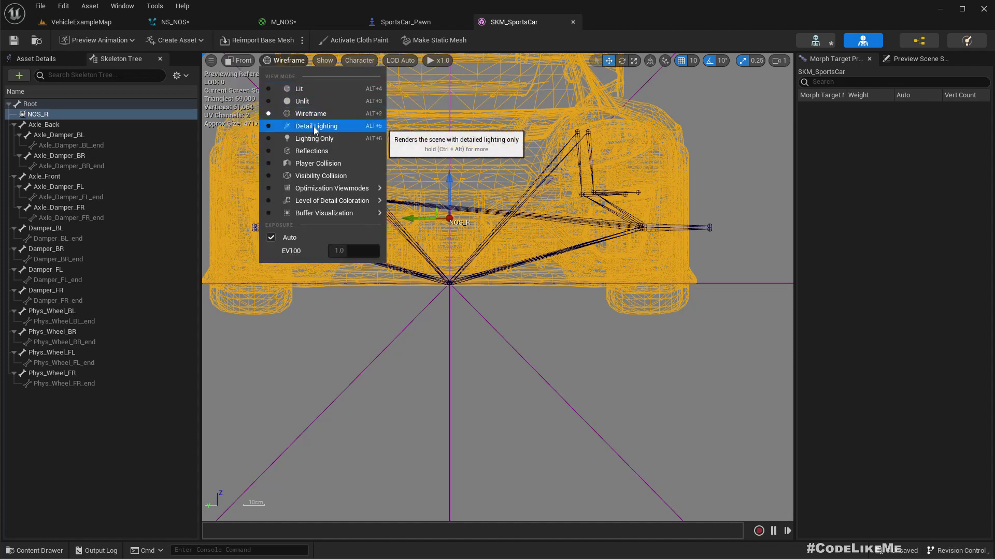
left_click(299, 93)
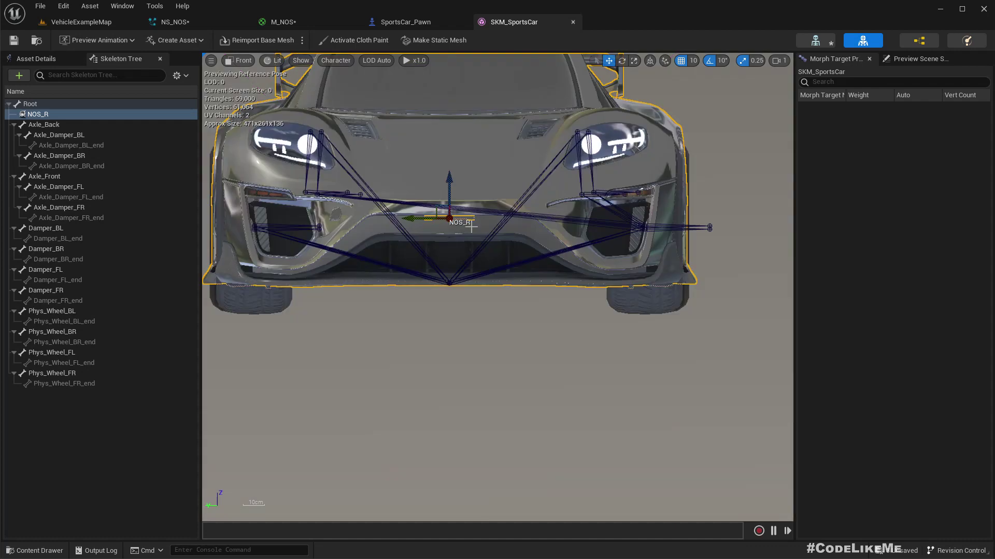
left_click(243, 61)
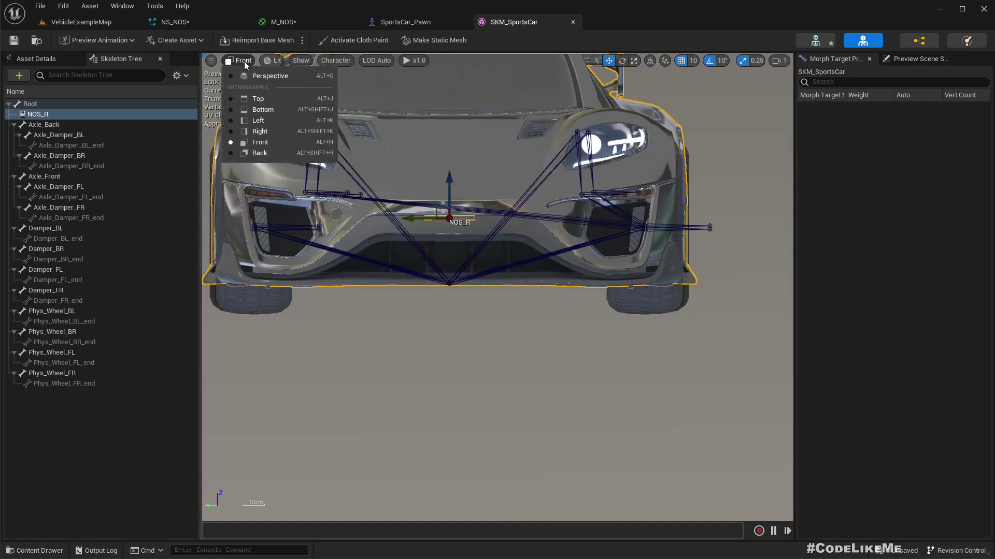
left_click(259, 153)
scroll(513, 282, "up", 4)
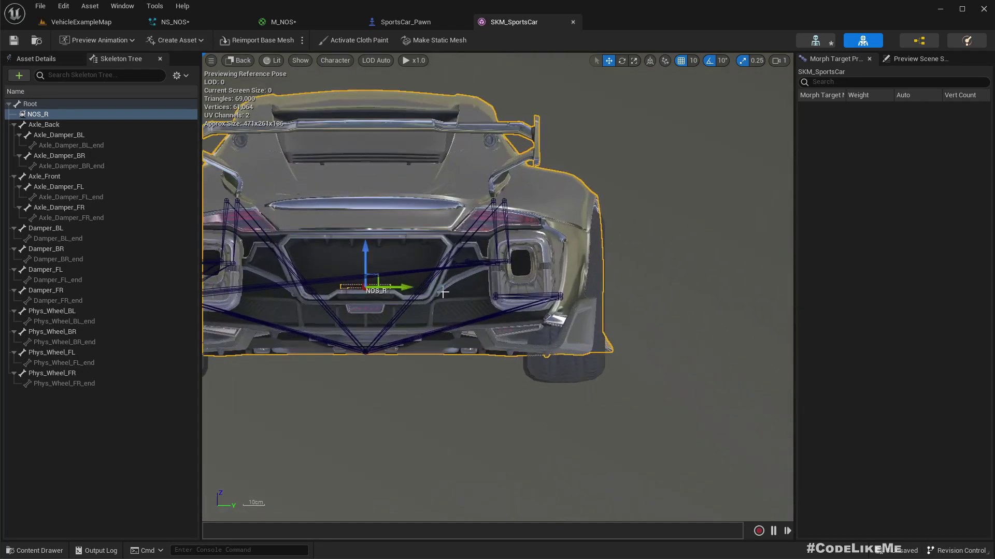
left_click_drag(376, 279, 534, 252)
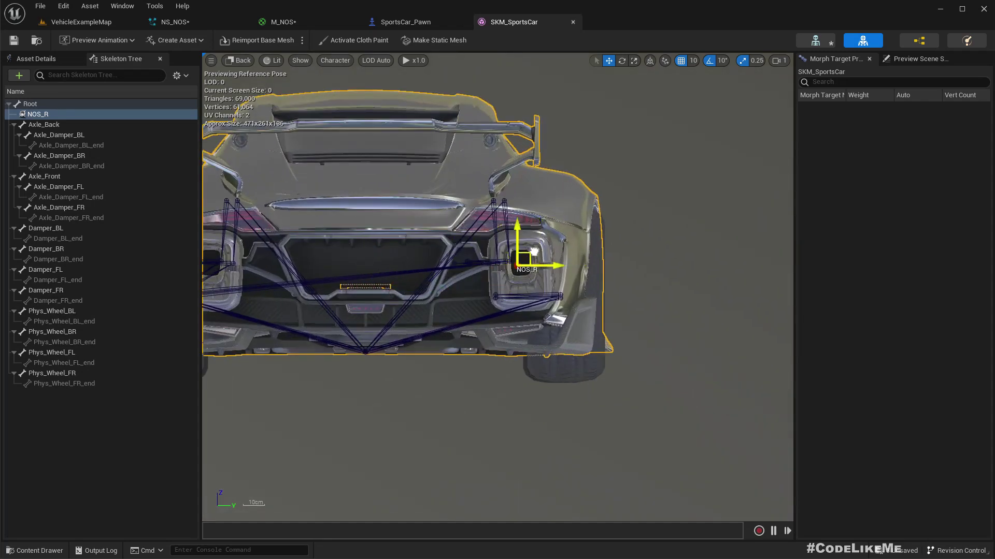
Set the grid snap size to 1 and centre the NOS_R socket in the right exhaust opening.
scroll(539, 262, "up", 5)
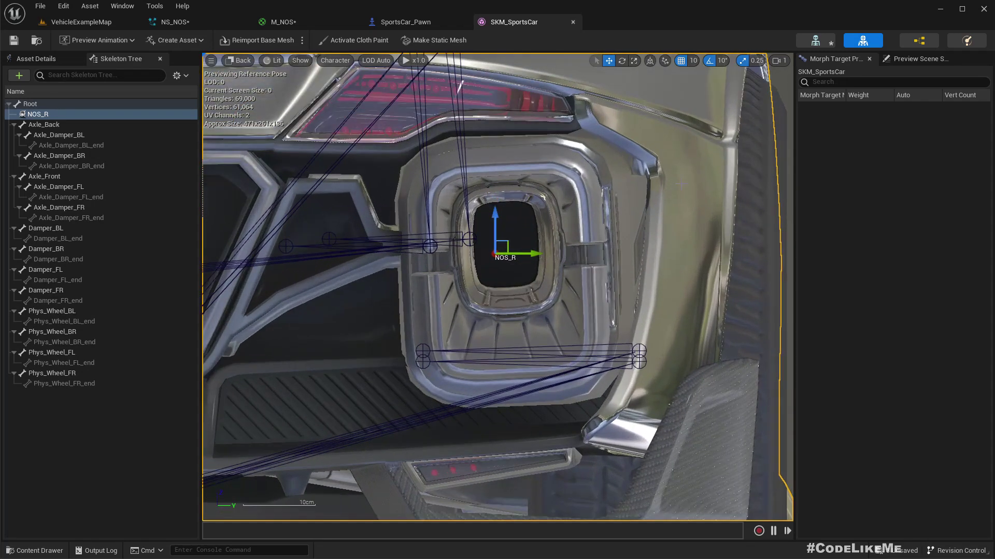
left_click(694, 60)
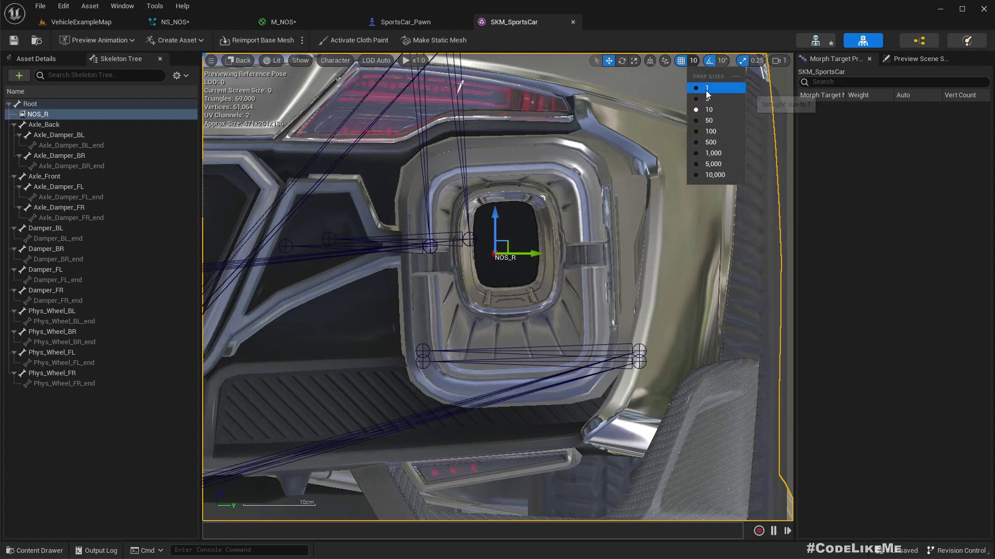
left_click(705, 89)
left_click_drag(540, 255, 562, 255)
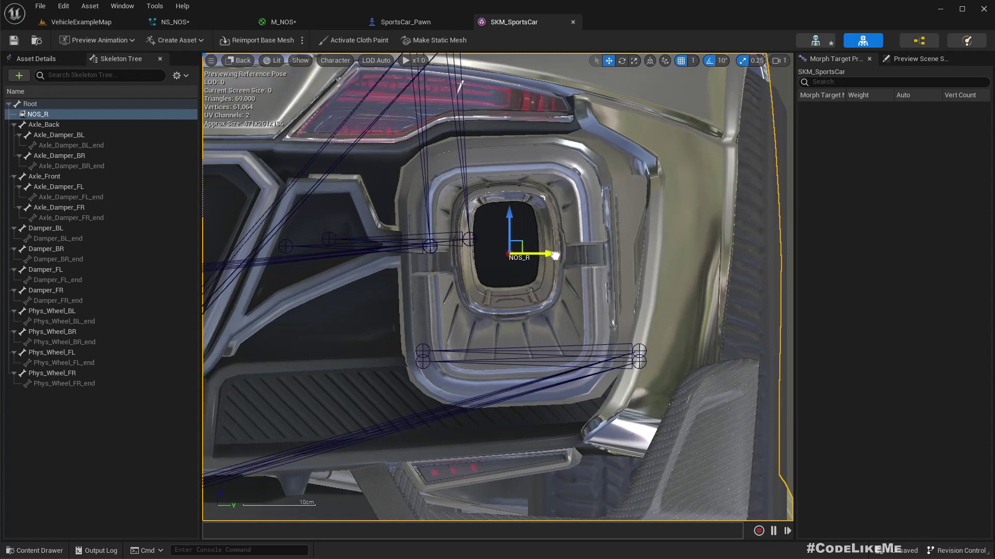
left_click_drag(510, 220, 510, 208)
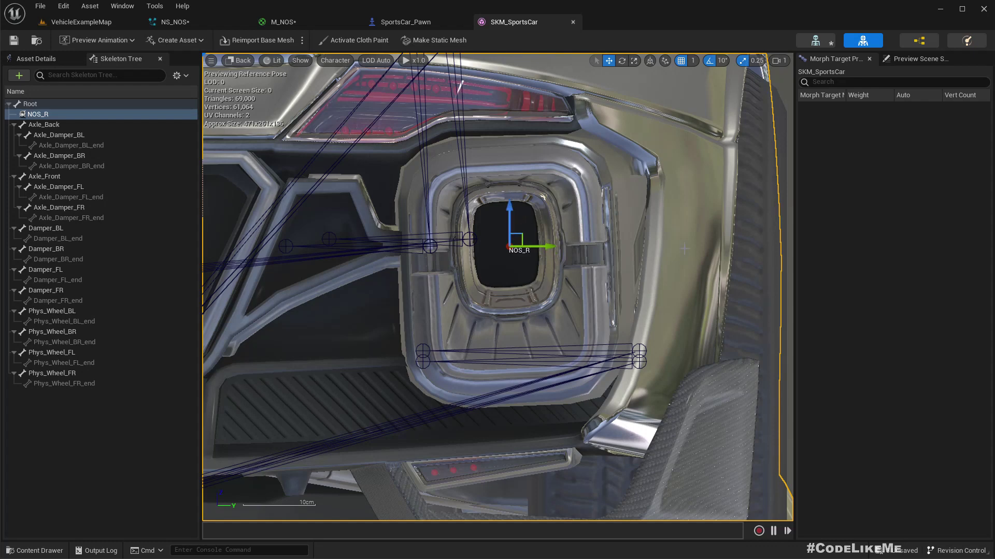
Open the car's skeleton asset, SportsCar_Skeleton, and select its NOS_R socket.
scroll(654, 249, "down", 3)
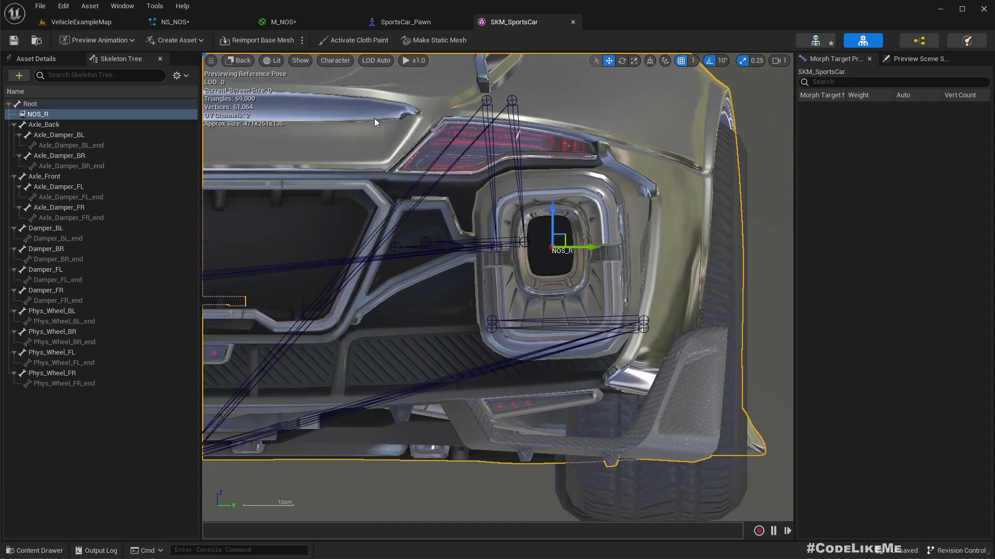
left_click(813, 41)
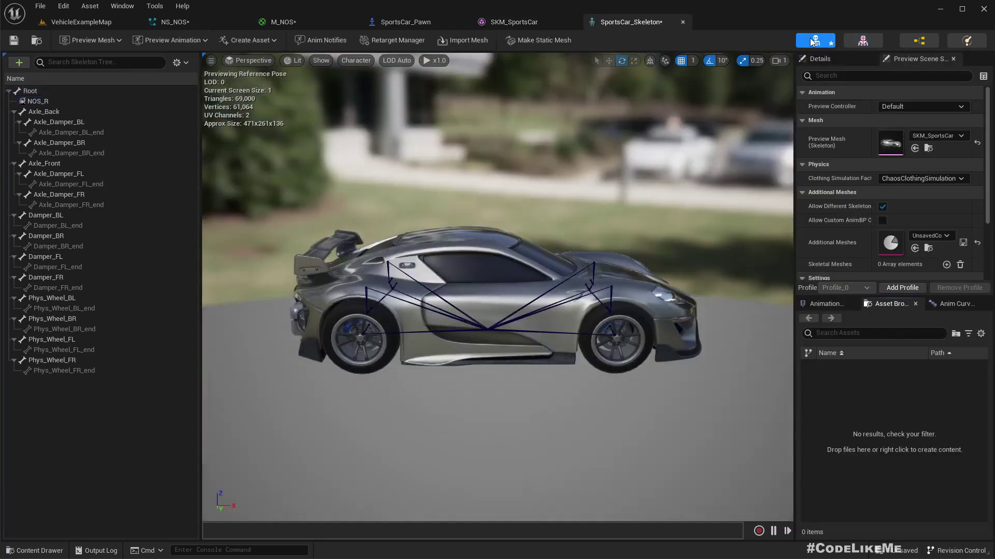
left_click(39, 101)
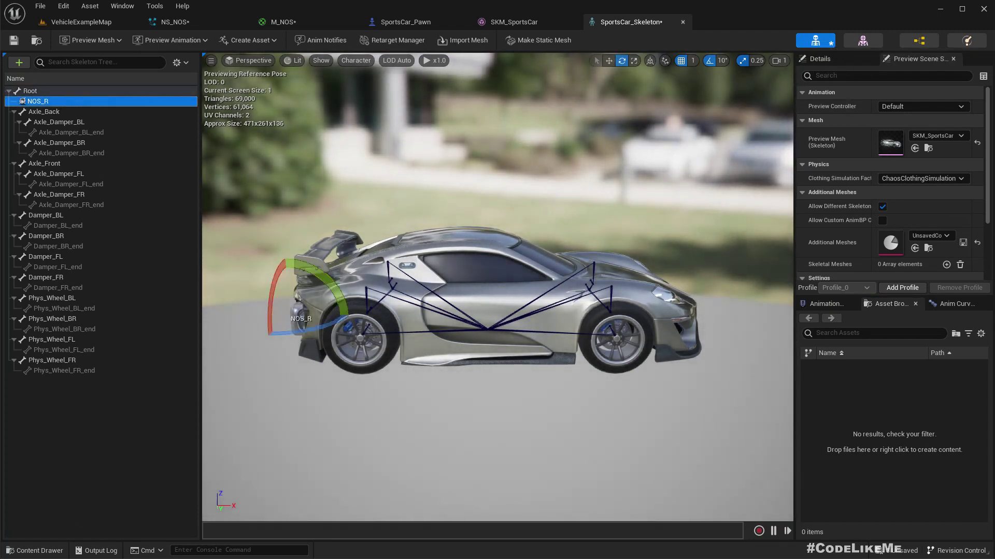
Show the NOS_R socket's details and copy its relative location.
left_click(835, 60)
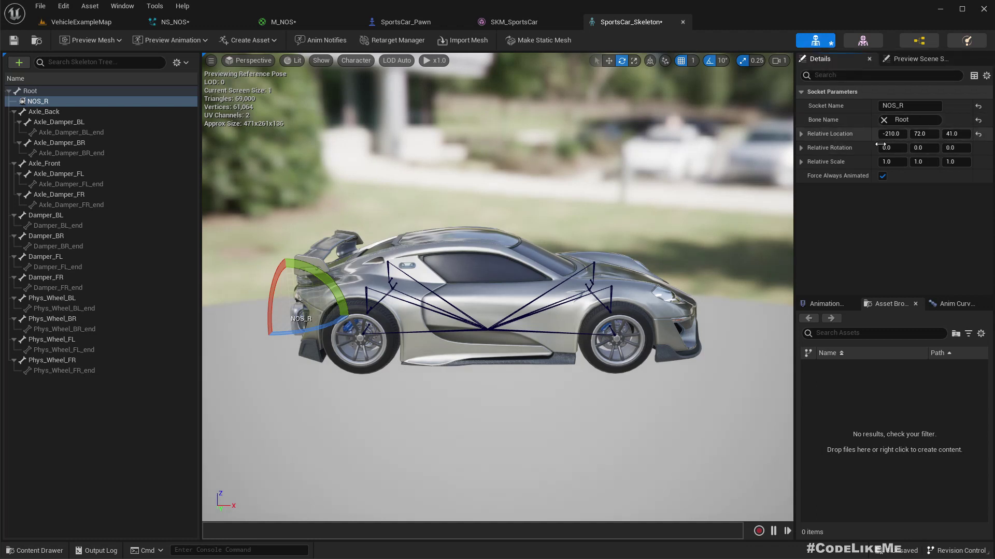
right_click(838, 131)
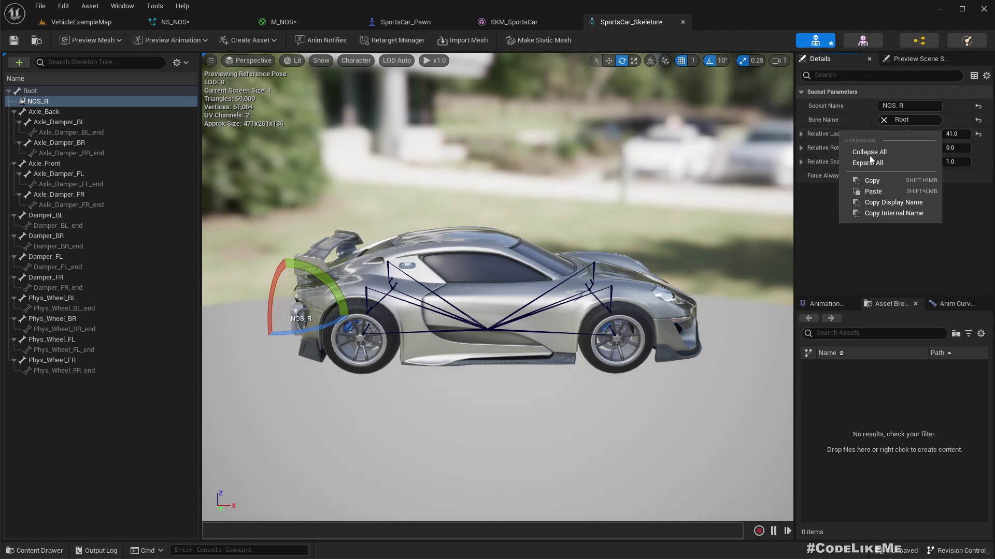
left_click(877, 181)
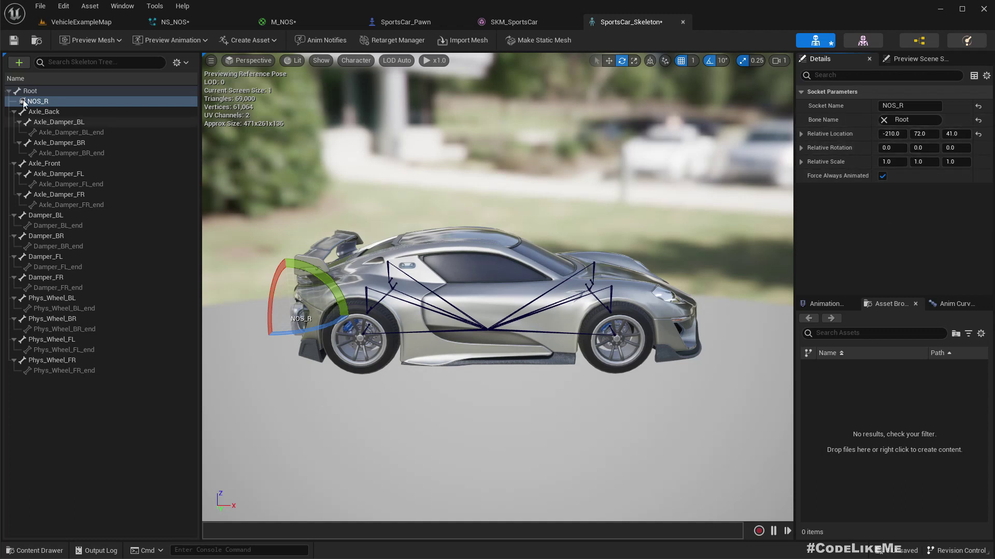
right_click(46, 101)
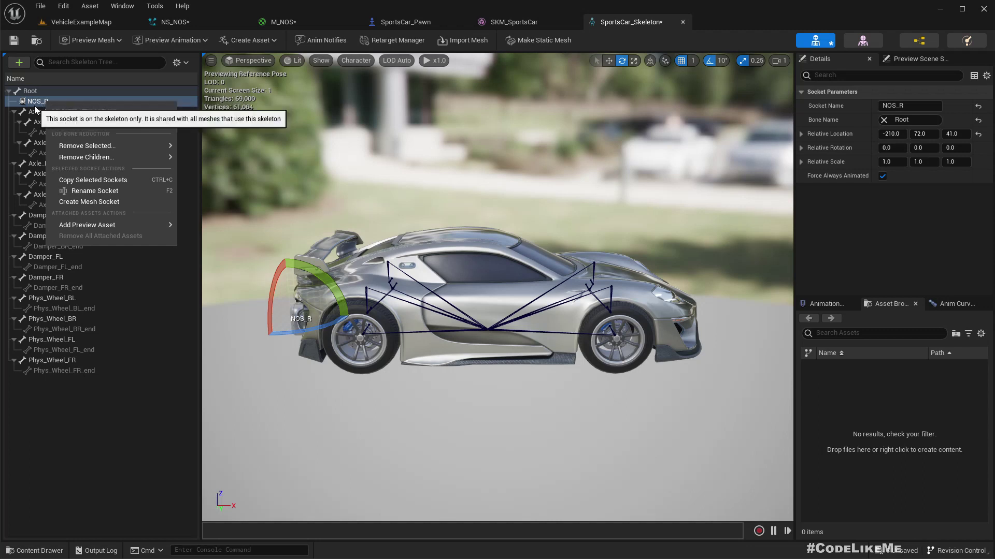
left_click(36, 104)
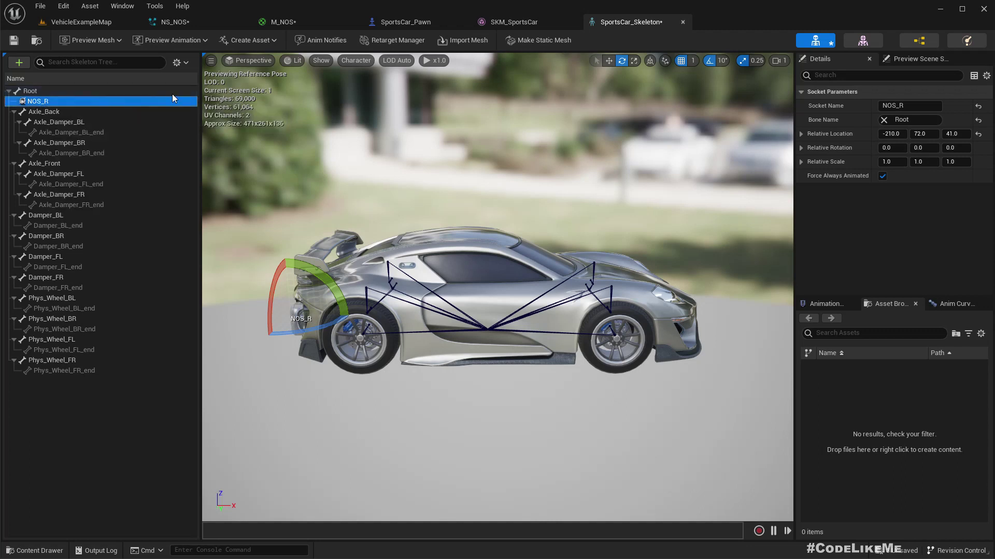
left_click(23, 93)
right_click(42, 90)
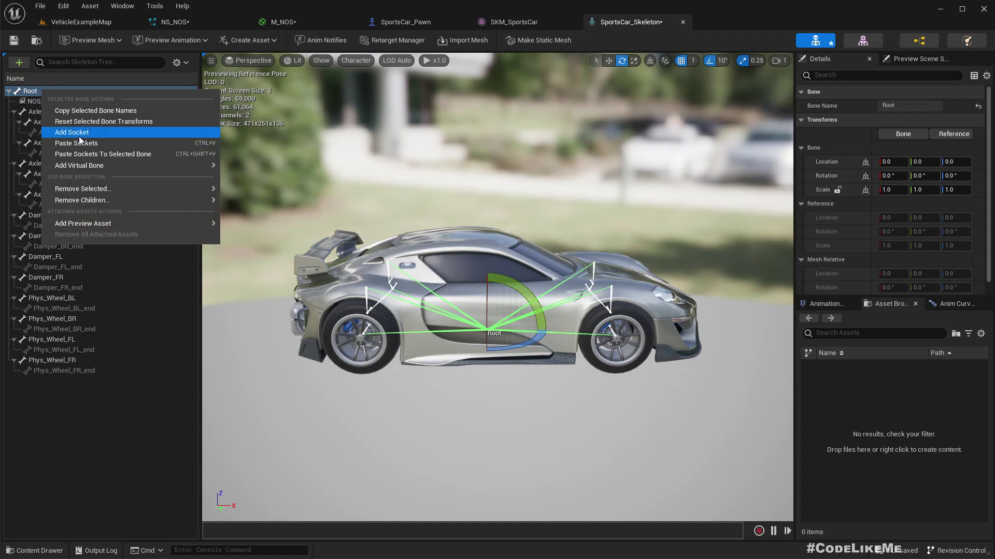
left_click(28, 105)
left_click(29, 102)
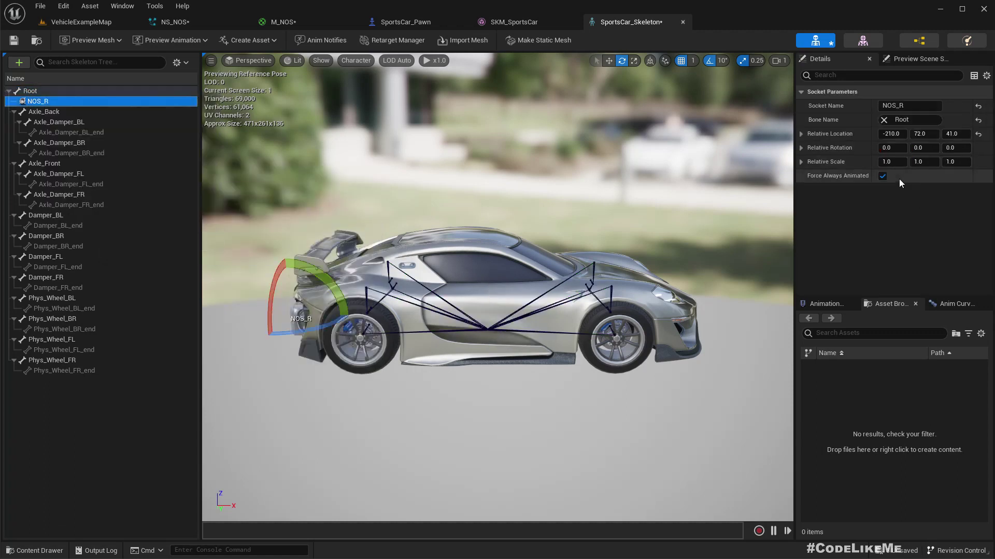
Copy the NOS_R socket's relative location and add a socket named NOS_L to the Root bone.
right_click(845, 137)
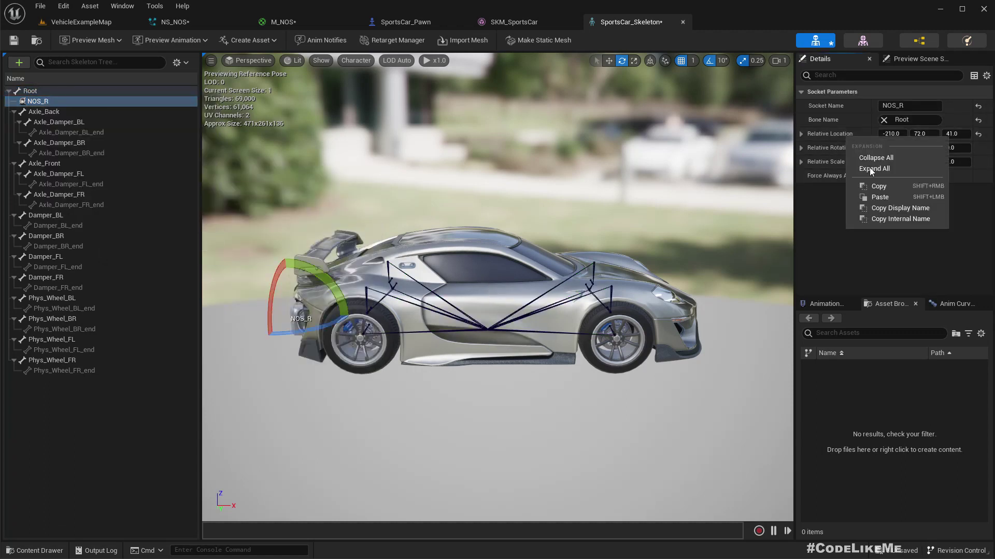
left_click(878, 187)
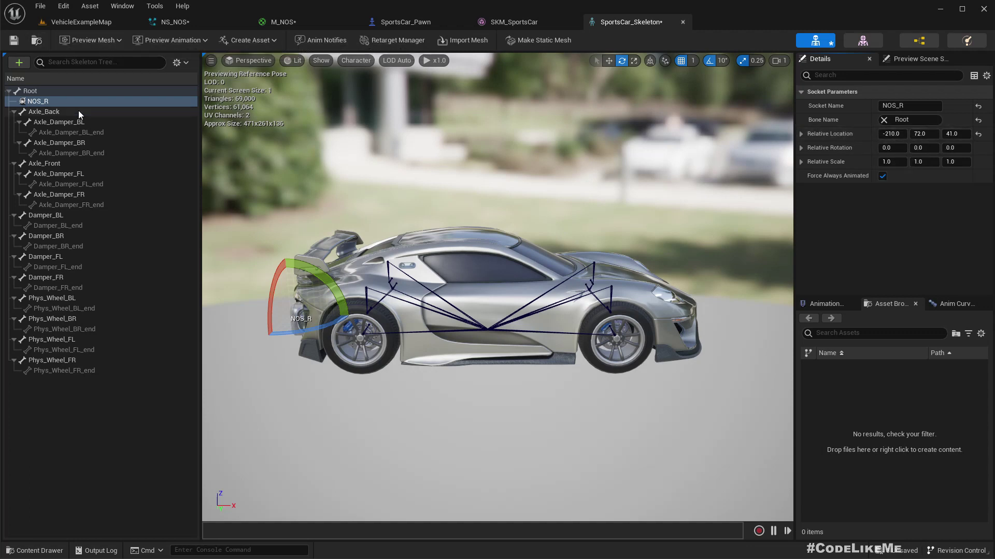
left_click(19, 62)
left_click(45, 89)
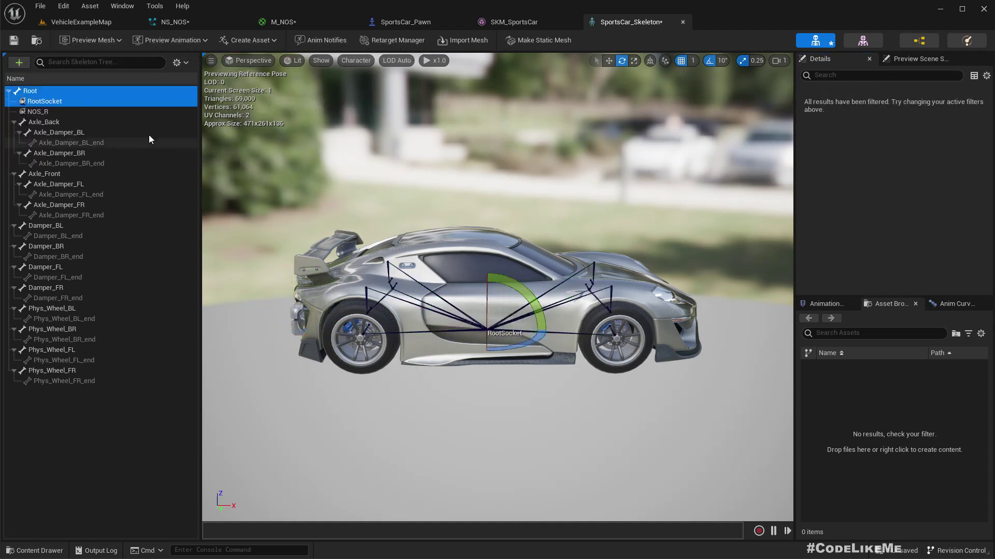
left_click(57, 101)
left_click(57, 102)
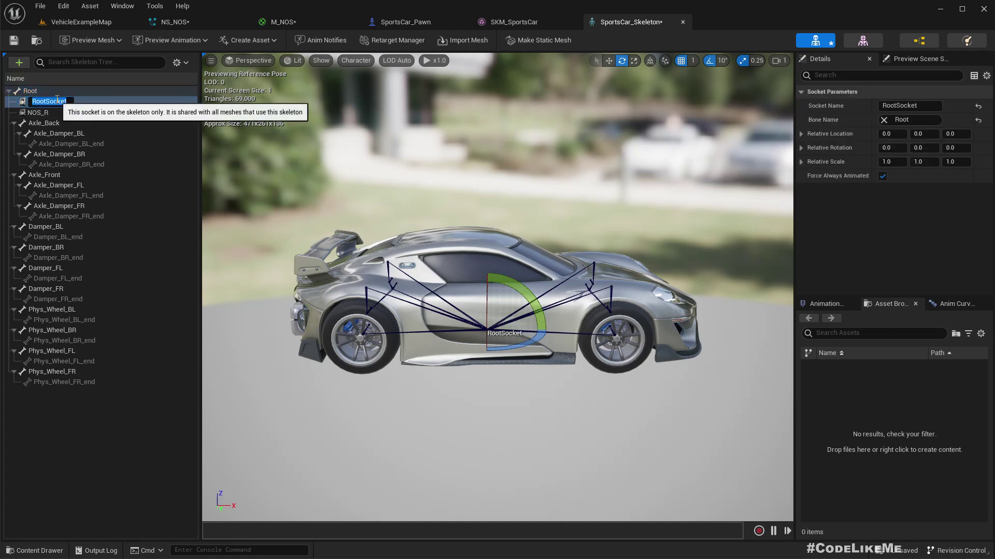
type("NOS_L")
key("Return")
Paste the copied relative location into the NOS_L socket.
right_click(837, 133)
left_click(881, 189)
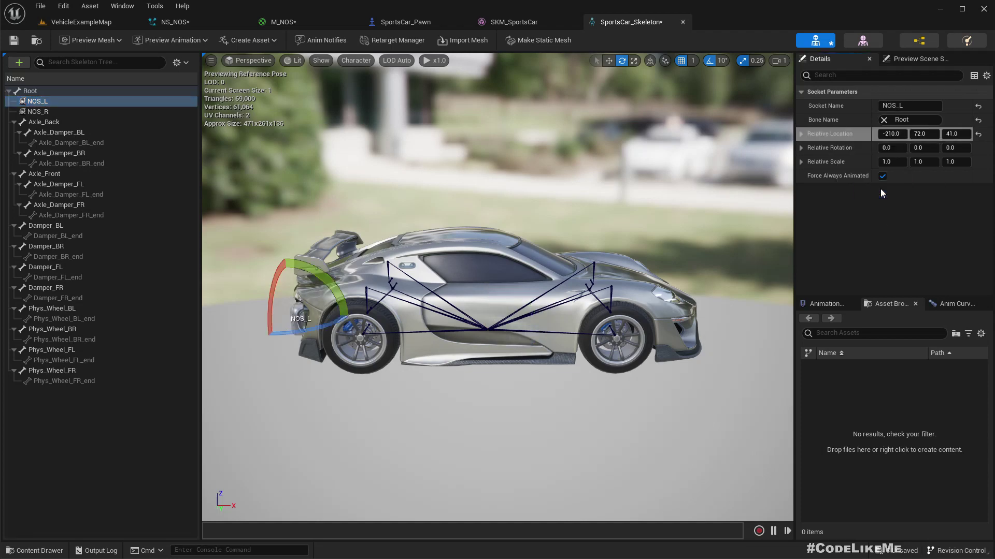
key("a")
right_click_drag(447, 204, 611, 230)
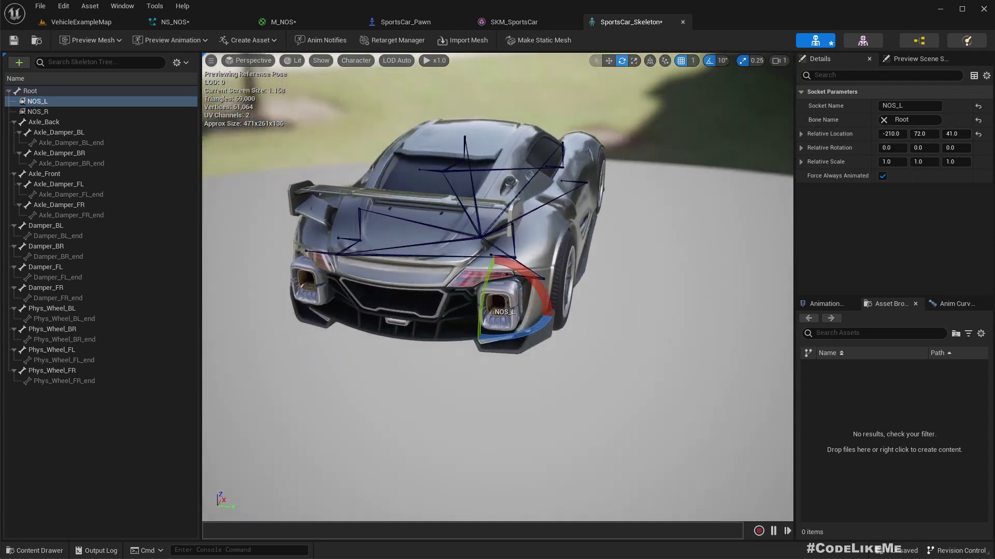
left_click_drag(290, 189, 518, 198)
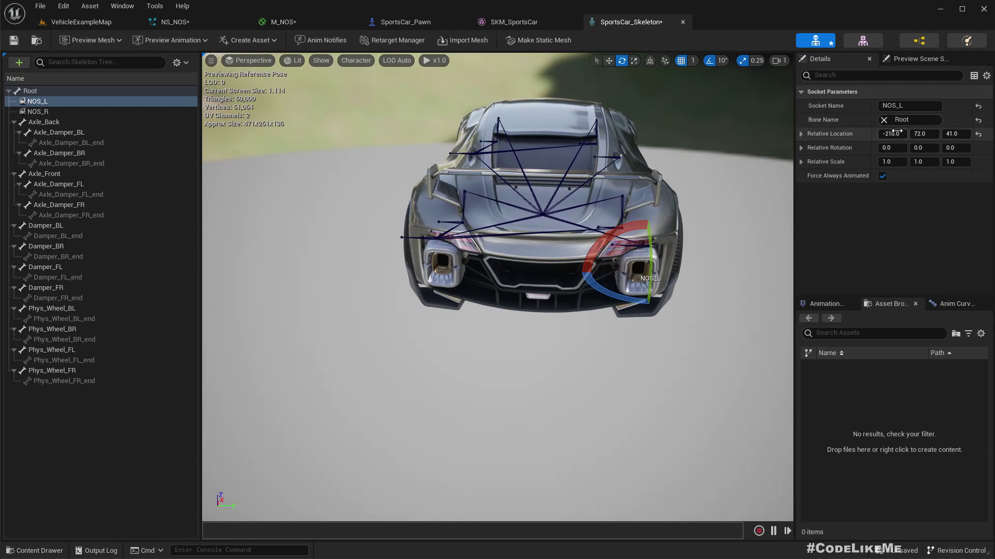
Move the NOS_L socket to the left exhaust by setting its relative location to -210 in X and -72 in Y.
key("Delete")
key("Return")
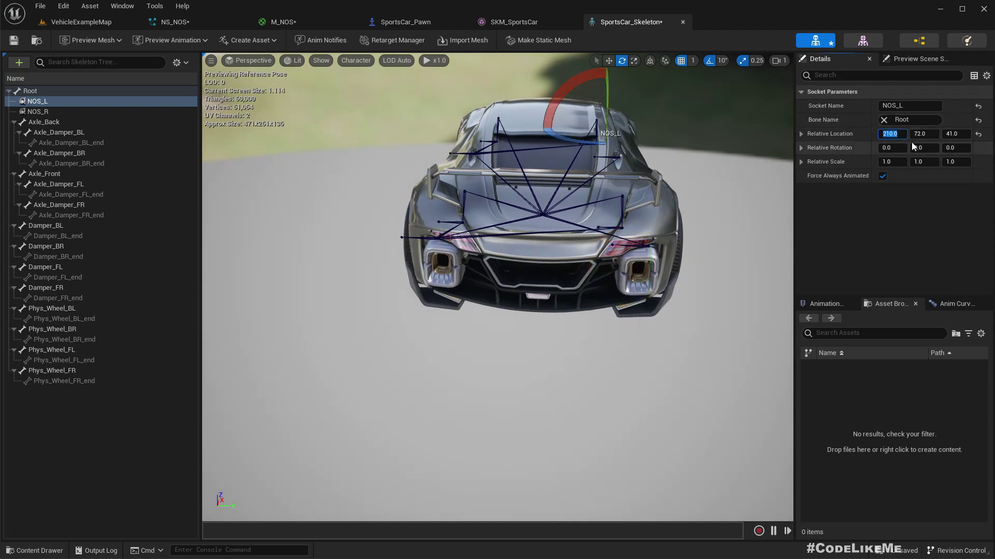
type("-")
key("Tab")
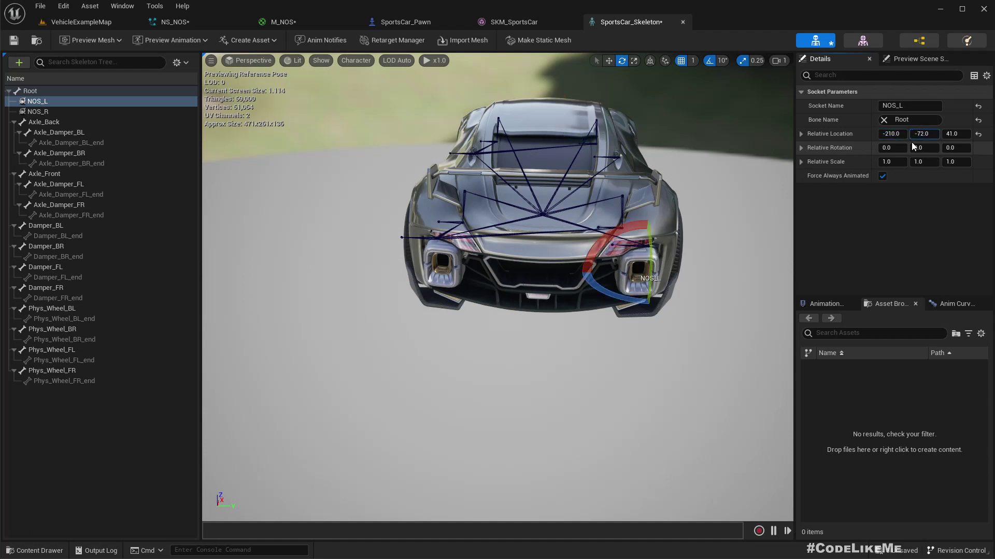
key("Return")
middle_click_drag(606, 122, 576, 218)
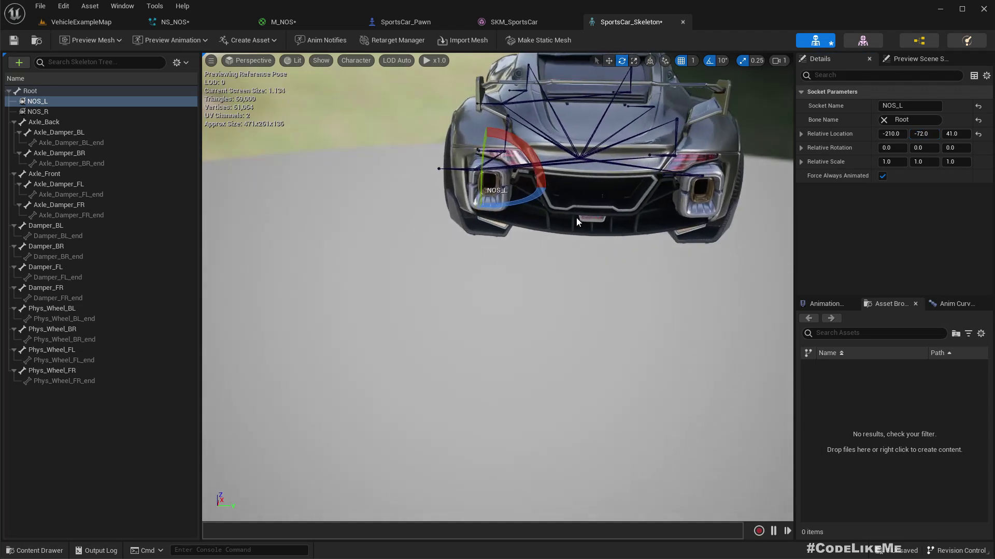
scroll(573, 215, "up", 1)
right_click_drag(564, 203, 582, 151)
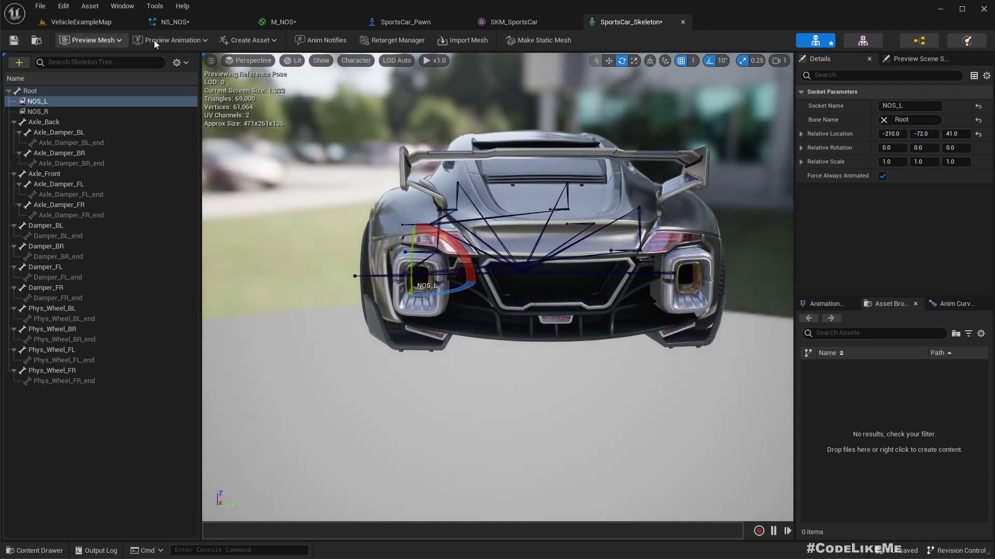
Add the NS_NOS Niagara system from the FX folder to the SportsCar_Pawn blueprint as a component of its vehicle mesh.
left_click(397, 22)
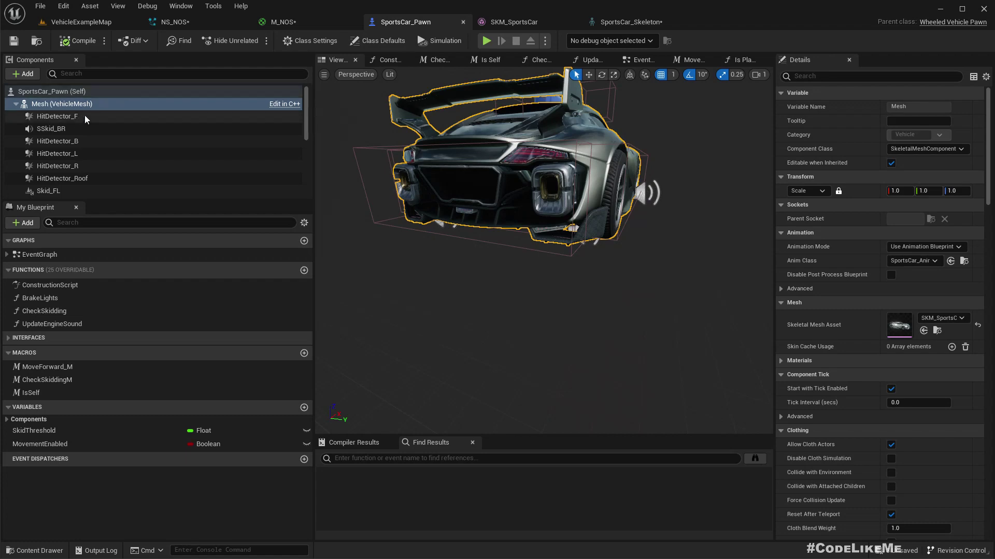
scroll(96, 115, "down", 3)
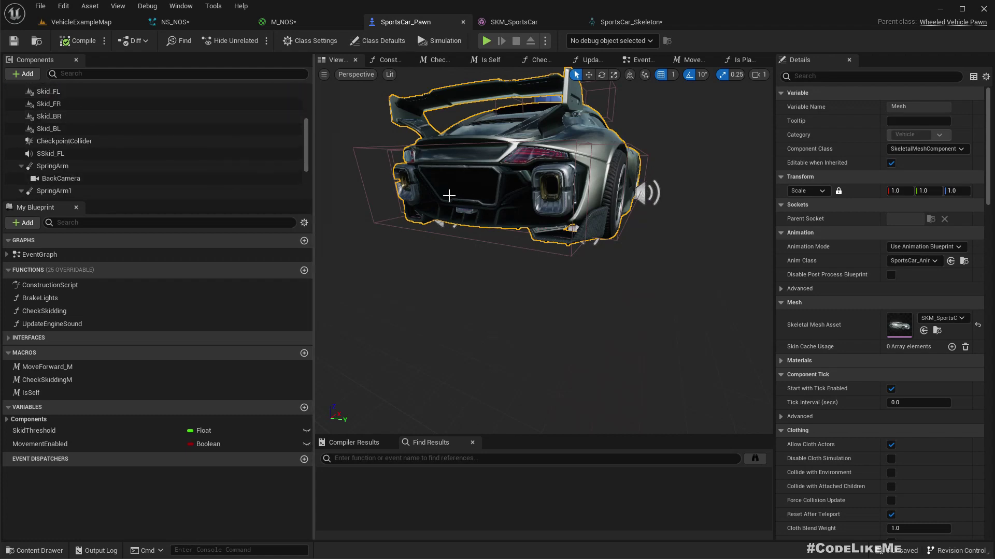
left_click(82, 22)
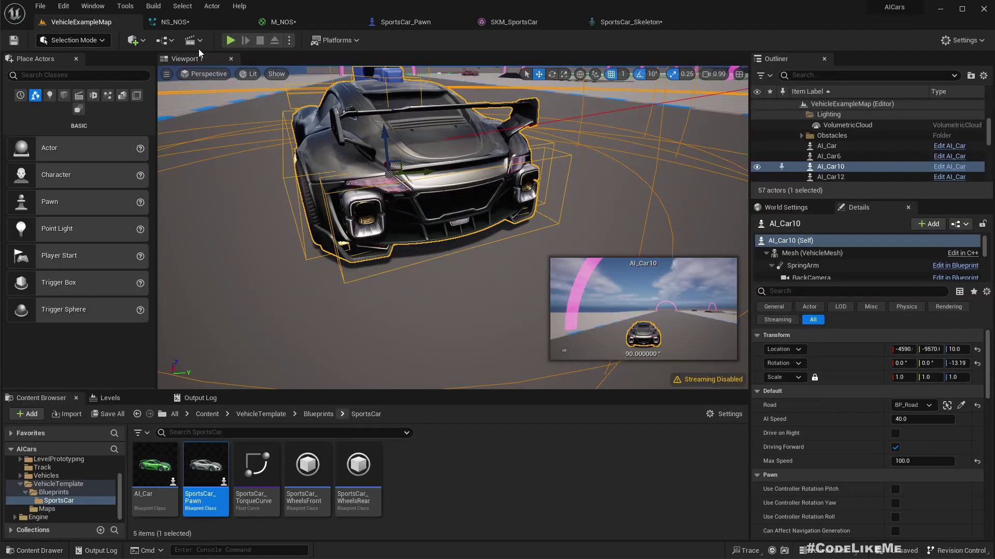
scroll(67, 472, "up", 3)
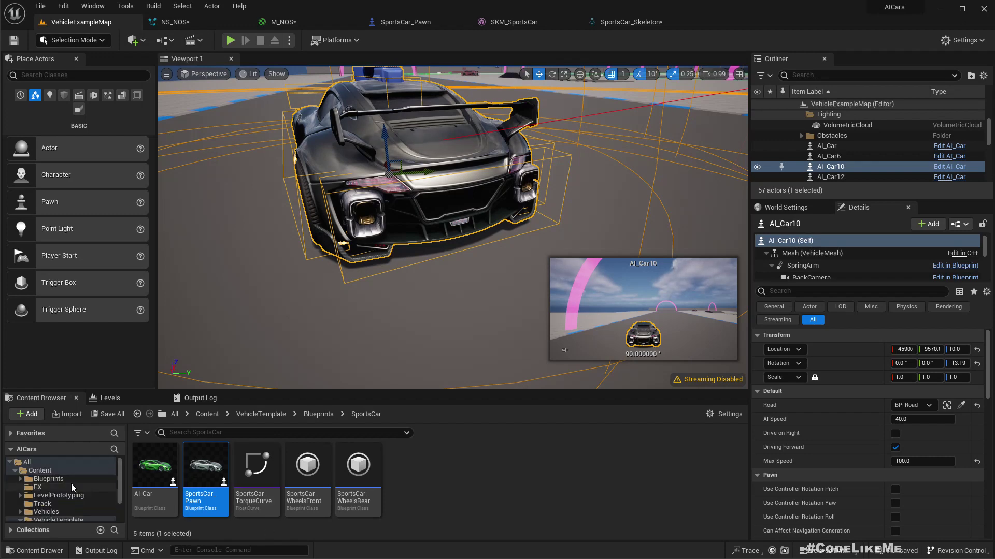
left_click(49, 486)
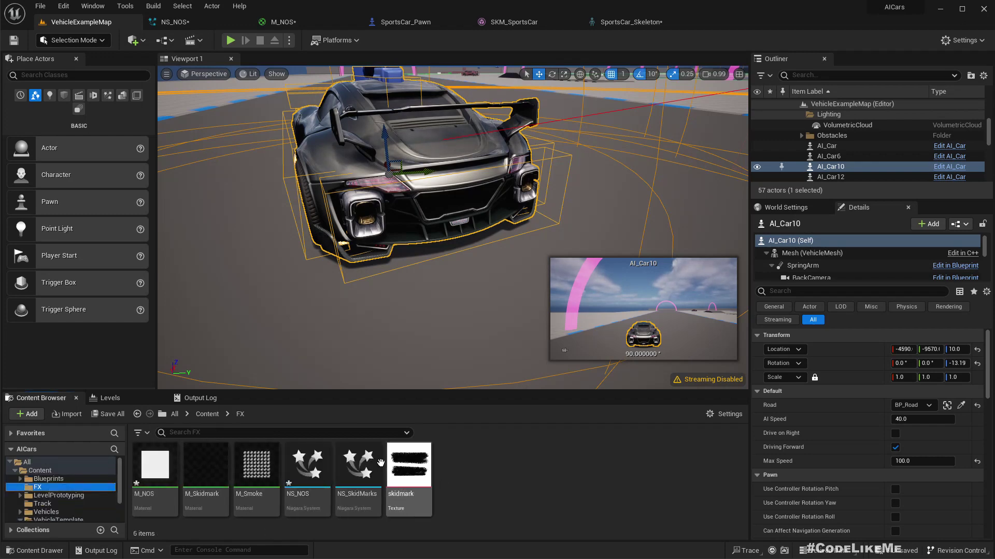
left_click_drag(307, 465, 81, 104)
Select the NS_NOS component and set its parent socket to NOS_R.
left_click(56, 118)
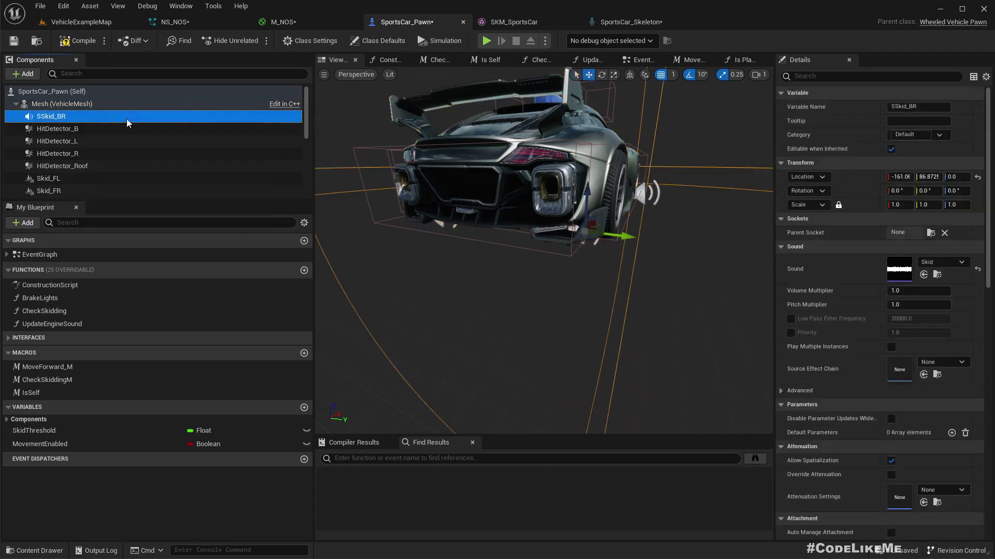
scroll(61, 135, "down", 5)
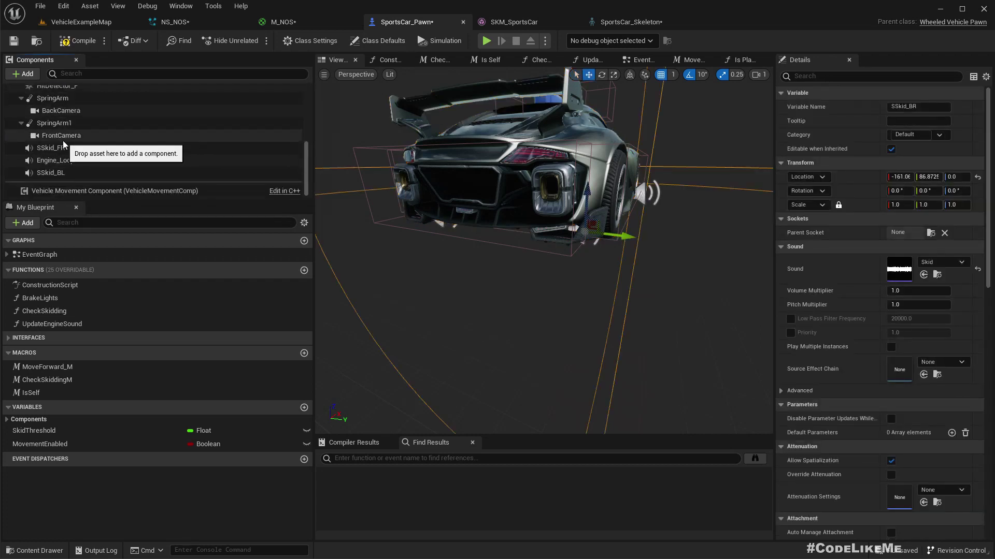
scroll(63, 145, "up", 4)
left_click(51, 161)
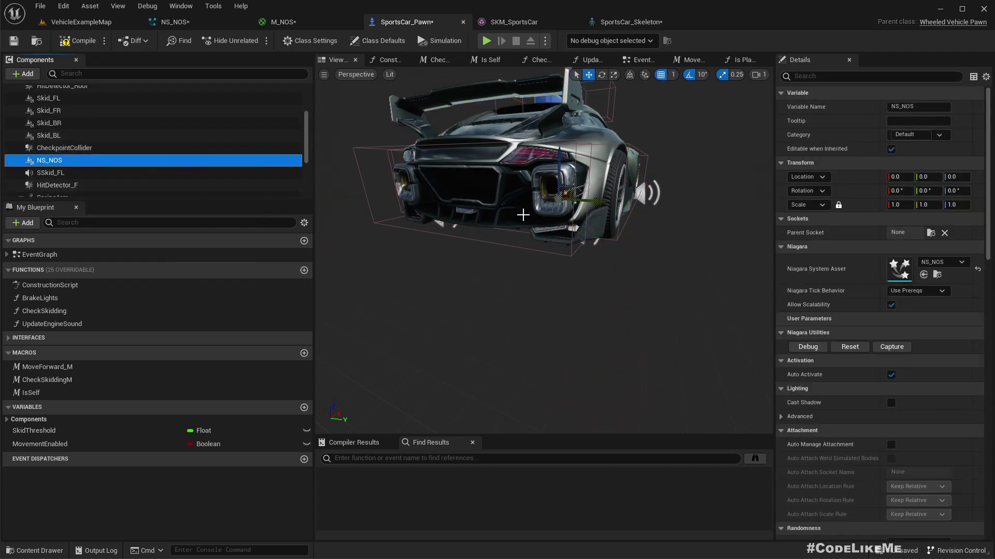
mouse_move(657, 215)
right_mouse_down()
mouse_move(665, 247)
mouse_move(652, 231)
right_mouse_up()
scroll(653, 232, "down", 4)
scroll(653, 231, "up", 5)
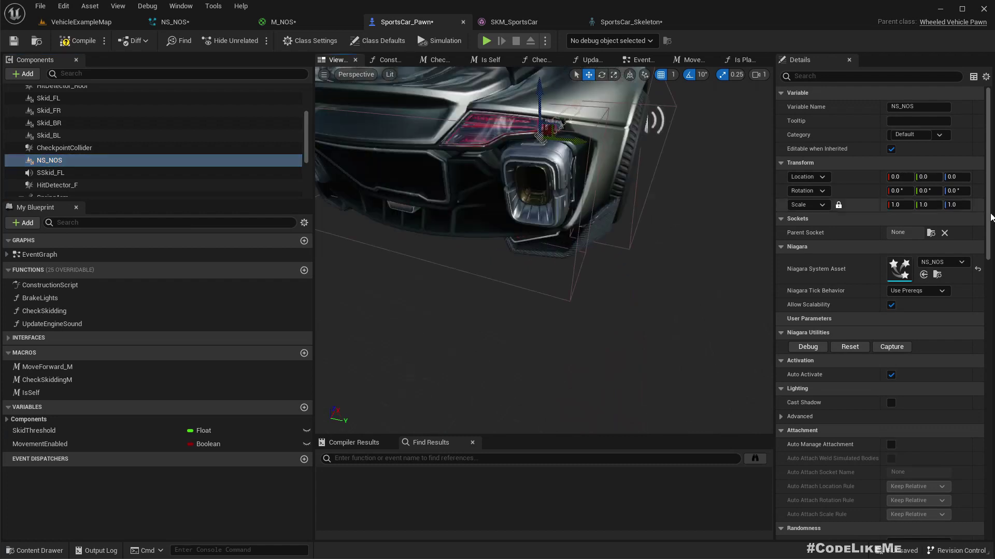
left_click(930, 233)
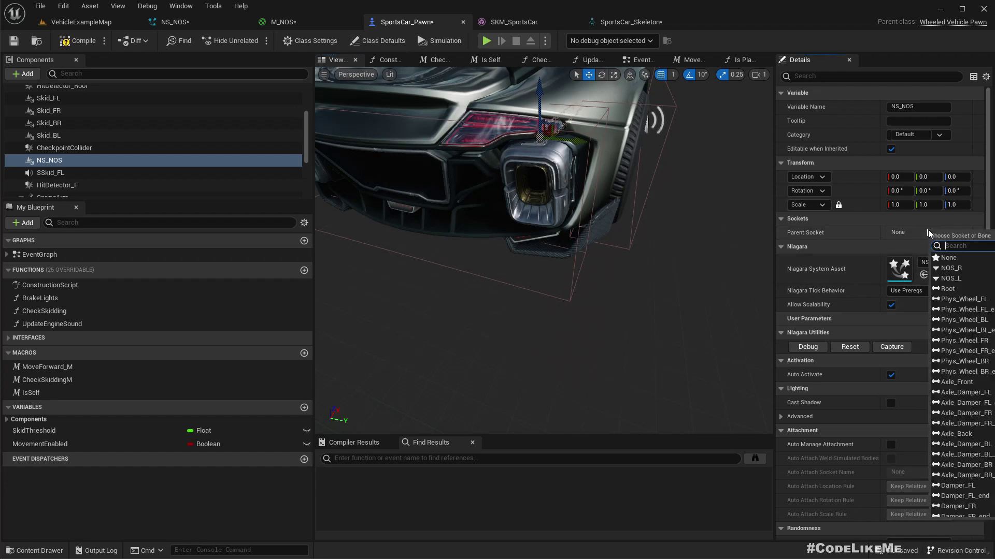
left_click(951, 268)
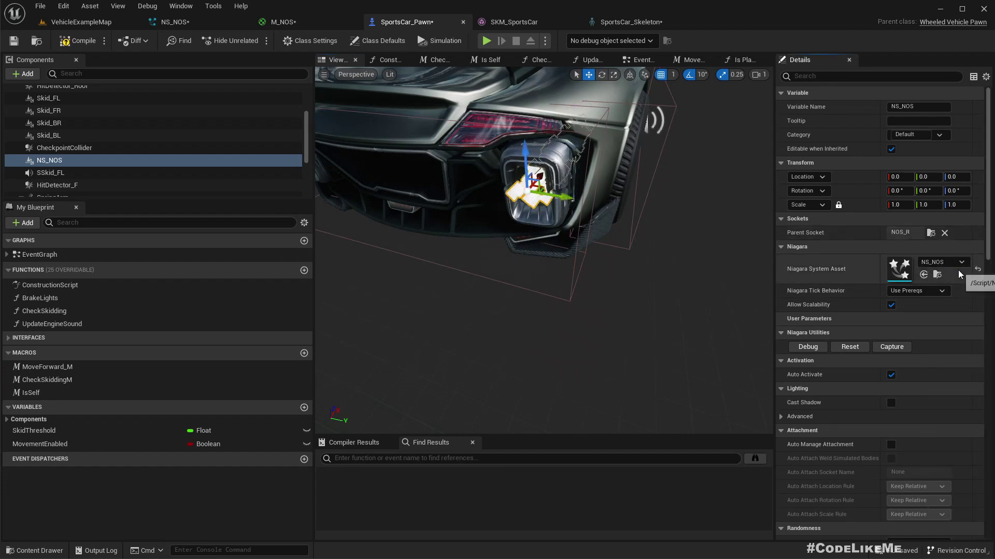
In SportsCar_Skeleton, set the relative Z rotation of the NOS_L and NOS_R sockets to 180 and save the skeleton.
left_click(616, 20)
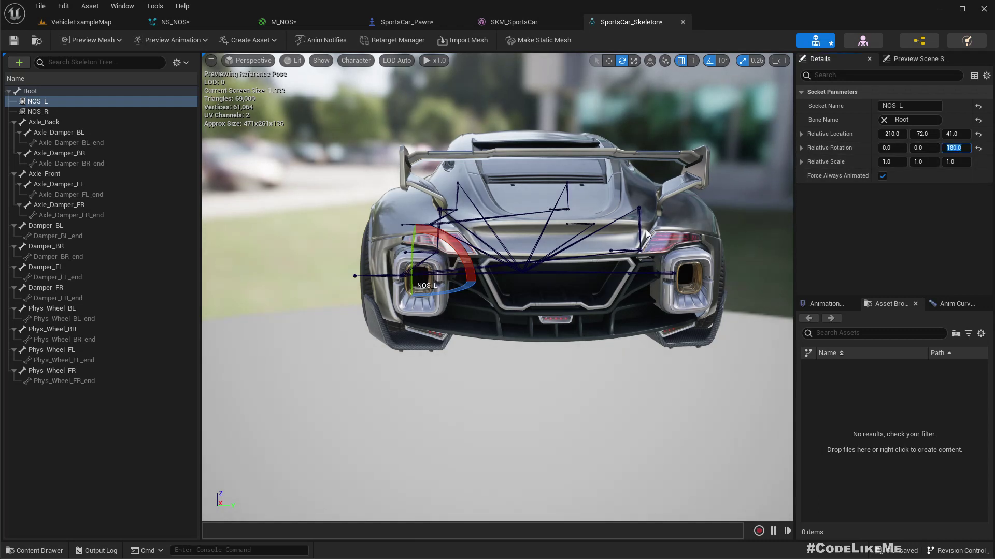
mouse_move(548, 221)
right_mouse_down()
mouse_move(557, 300)
mouse_move(549, 221)
right_mouse_up()
key("w")
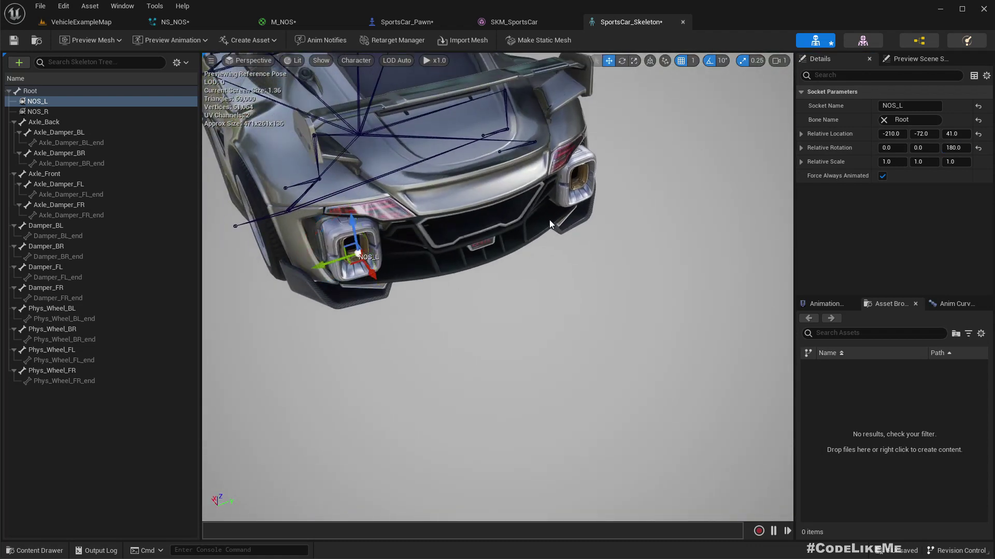
left_click(13, 40)
left_click(77, 111)
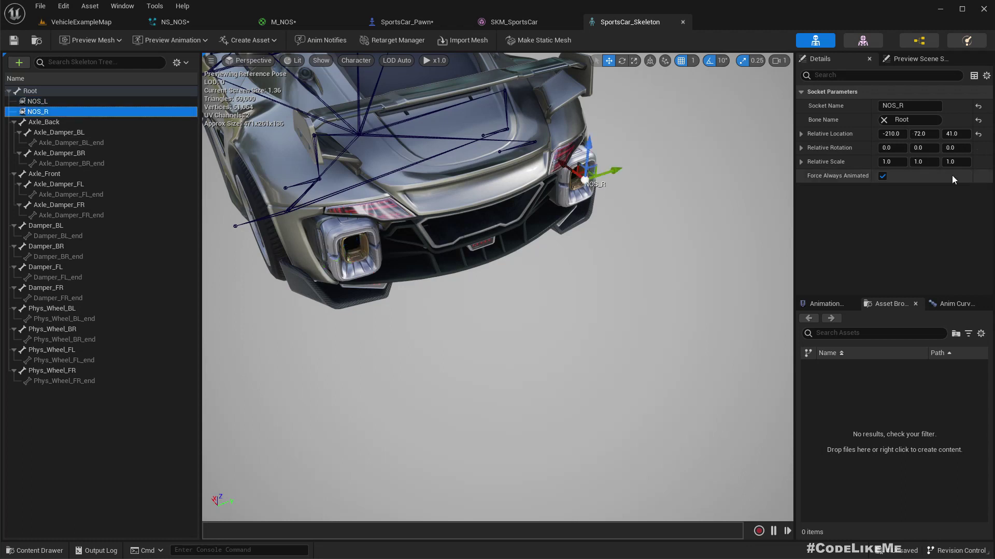
left_click(961, 148)
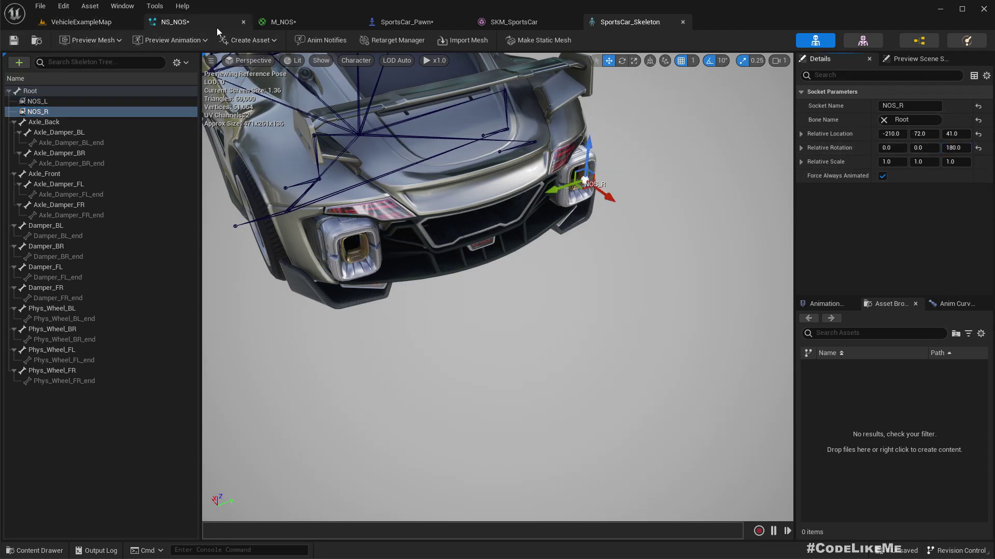
In SportsCar_Pawn, duplicate the NS_NOS component and name the copy NS_NOSL.
left_click(406, 22)
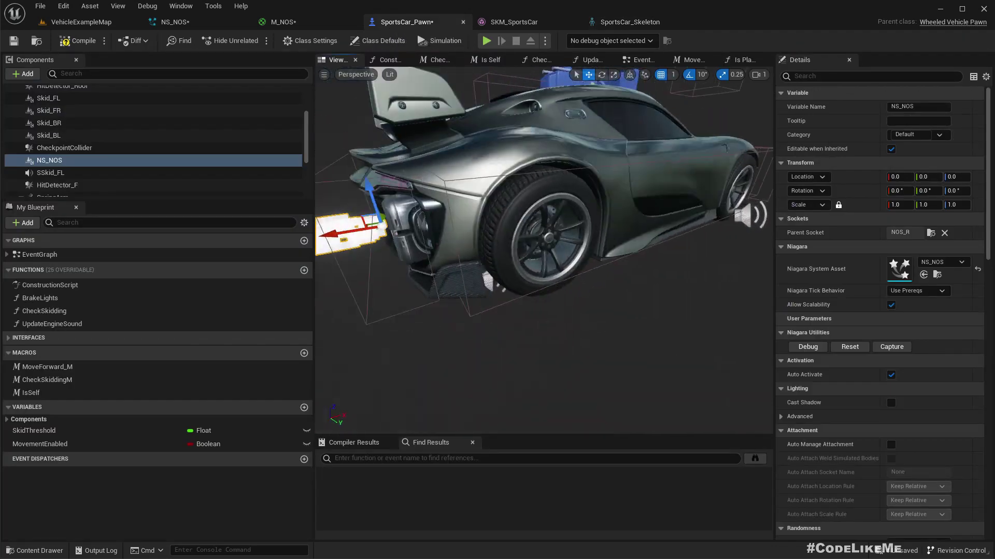
right_click_drag(544, 249, 658, 286)
left_click(104, 161)
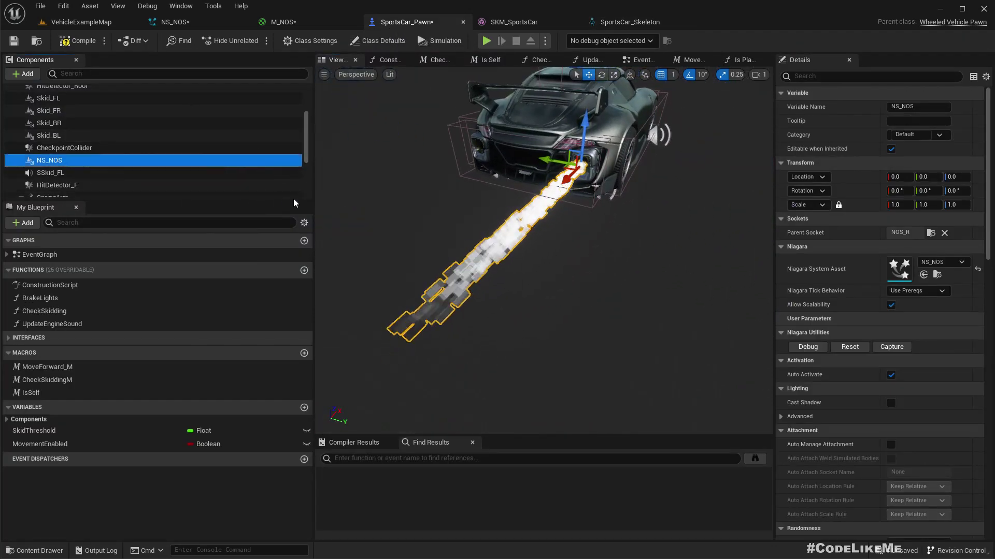
key("ctrl+d")
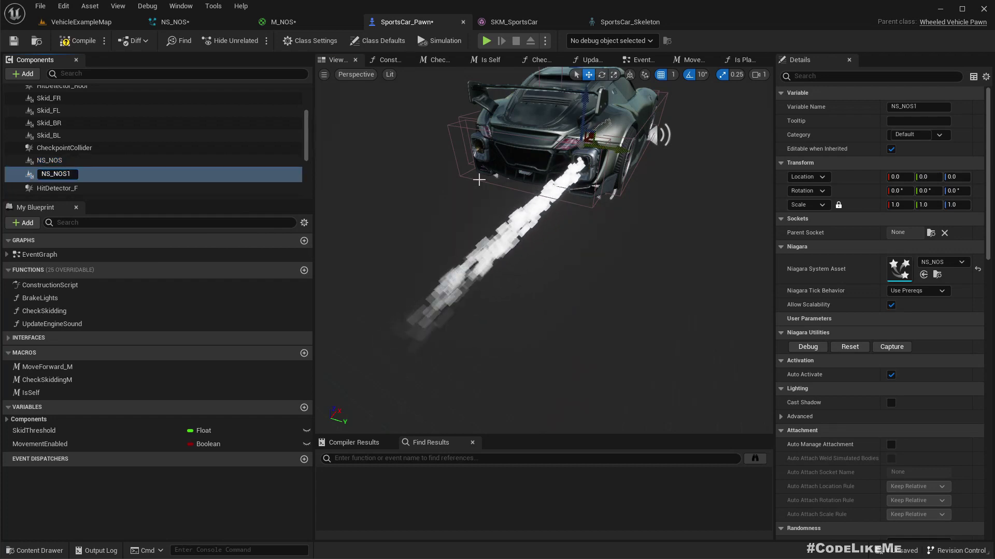
type("L")
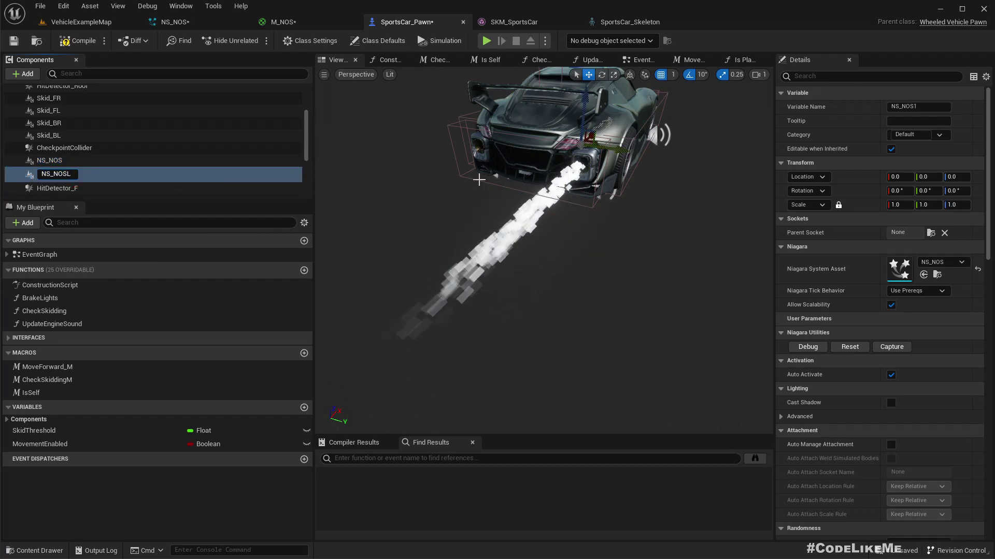
key("Return")
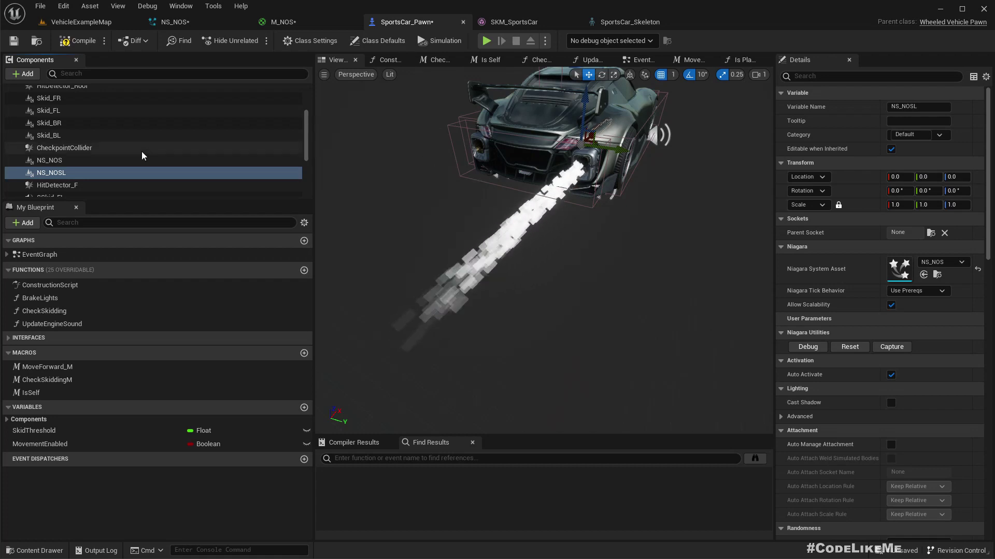
Rename the original NS_NOS component to NS_NOSR.
double_click(112, 161)
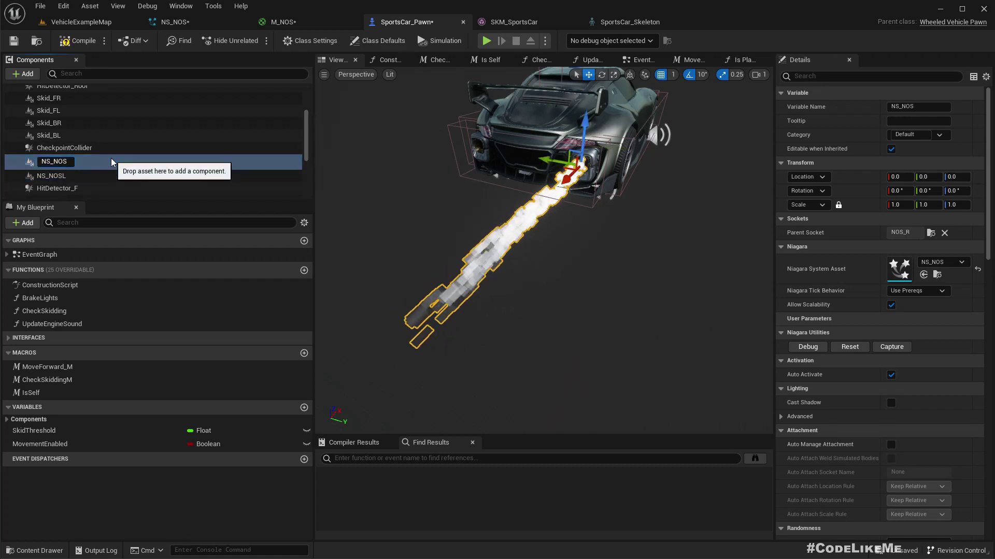
type("R")
key("Return")
Set the parent socket of the NS_NOSL component to NOS_L.
left_click(129, 172)
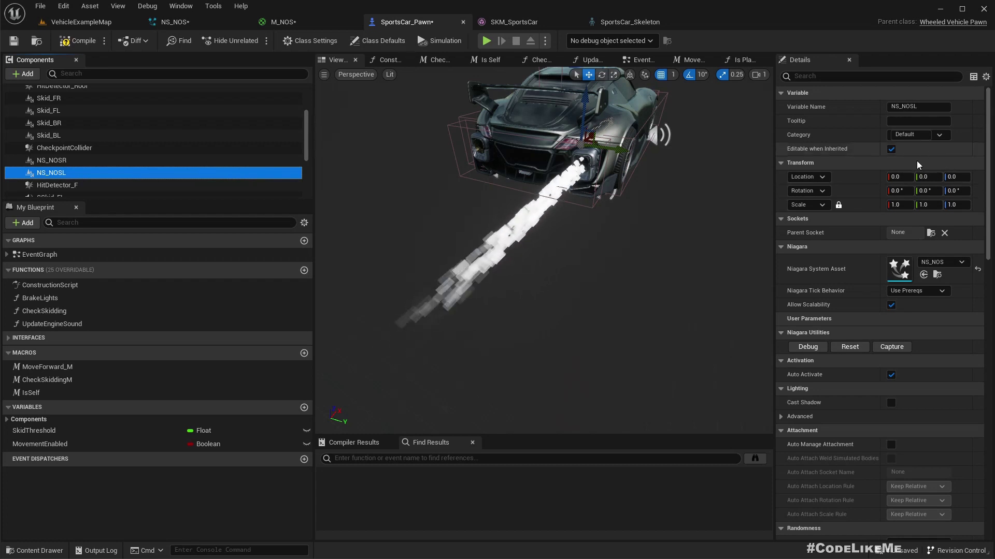
left_click(930, 233)
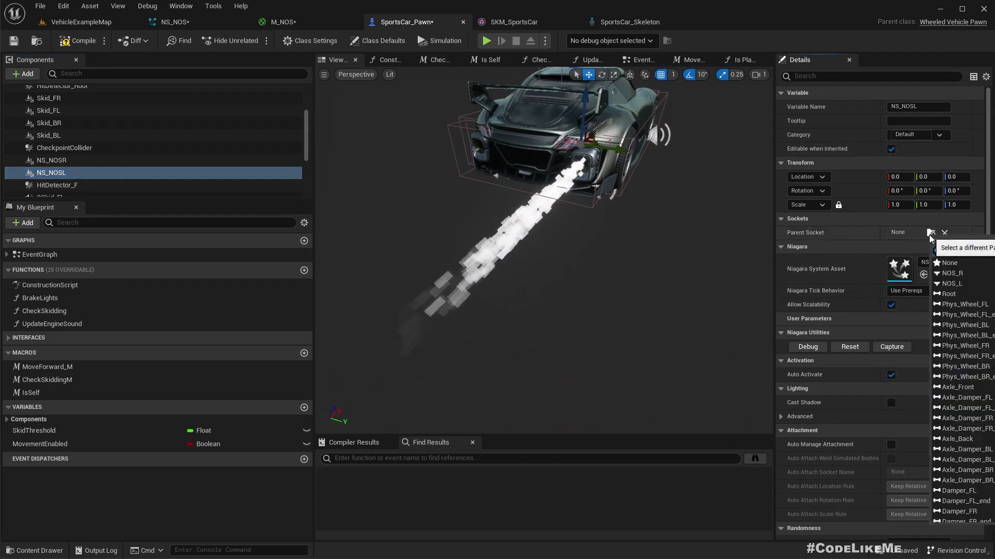
left_click(959, 283)
right_click_drag(466, 193, 517, 195)
right_click_drag(557, 223, 485, 205)
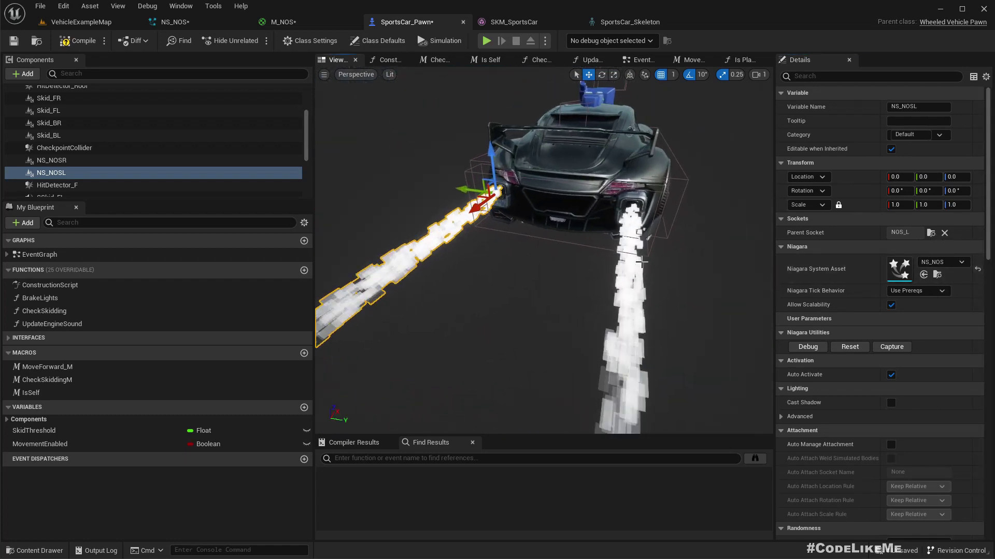
Play VehicleExampleMap in full screen to examine the exhaust flames on the cars, then stop the play session.
left_click(81, 21)
right_click_drag(452, 228, 383, 264)
right_click_drag(503, 209, 468, 194)
key("F11")
key("alt+p")
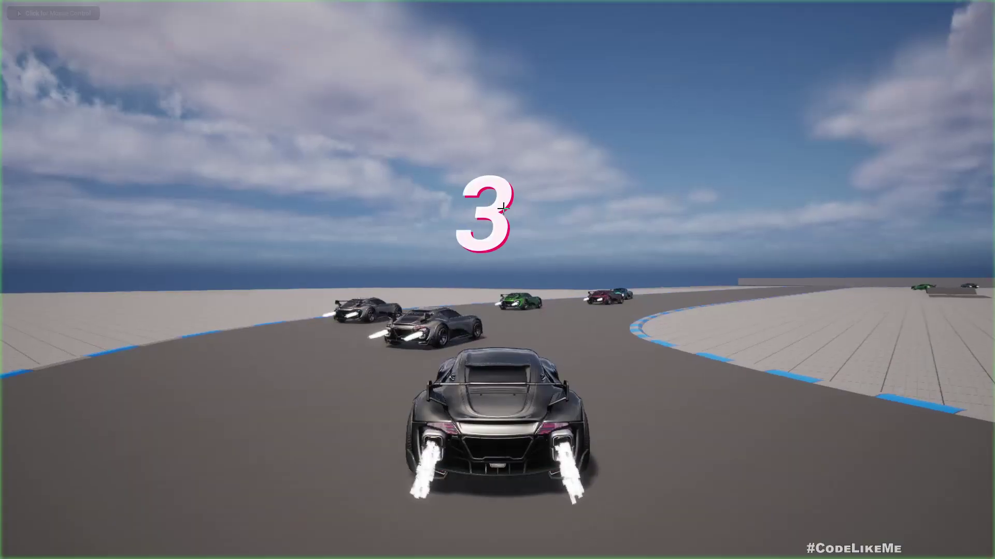
key("Escape")
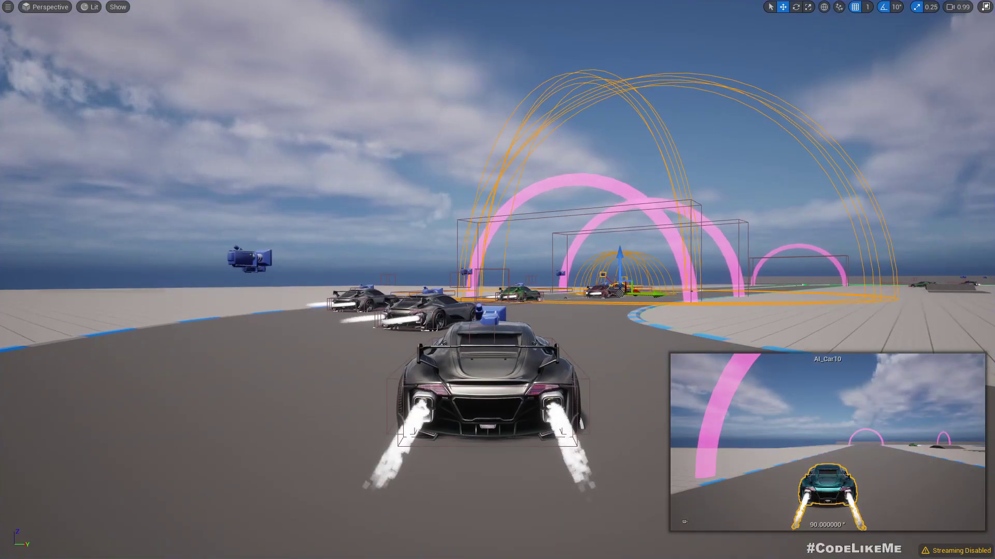
left_click(484, 215)
key("F11")
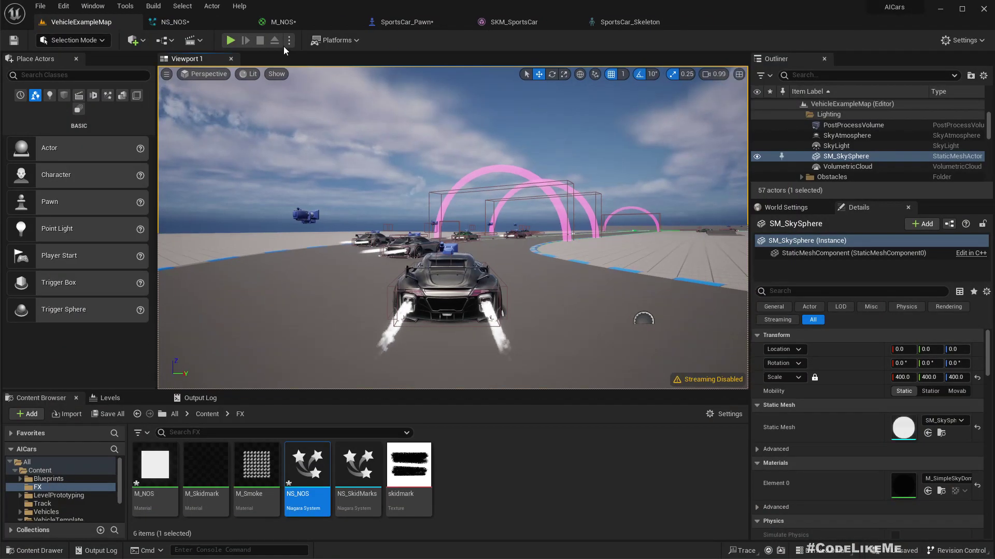
In NS_NOS, set the Initialize Particle lifetime to a minimum of 0.1 and maximum of 0.2, and check the flames in VehicleExampleMap.
left_click(175, 22)
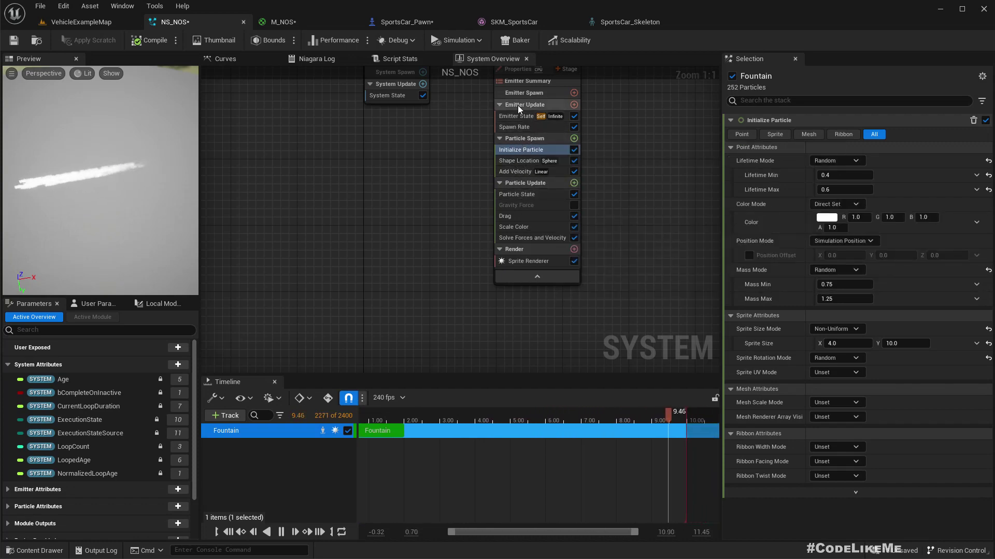
left_click(844, 175)
type("0.1")
key("Tab")
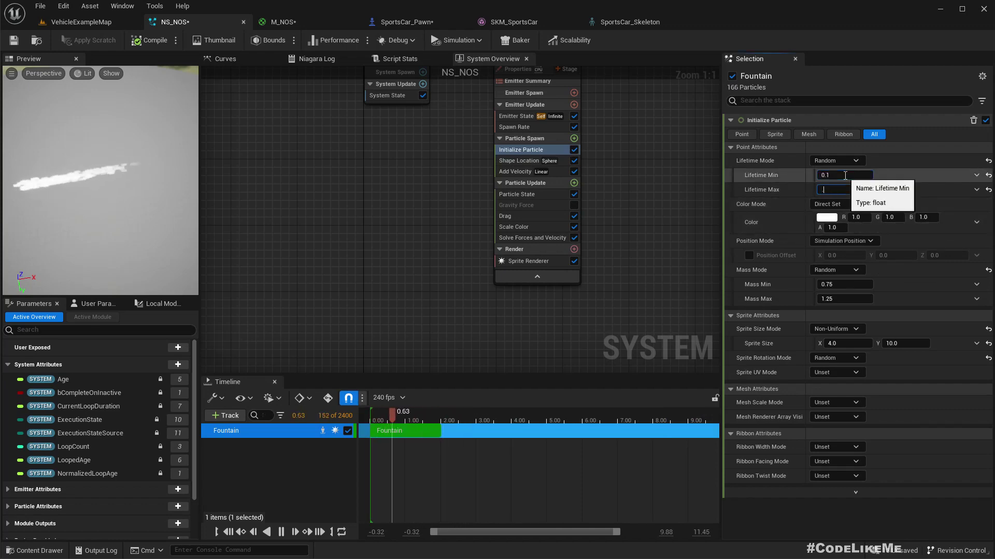
type("0.2")
key("Return")
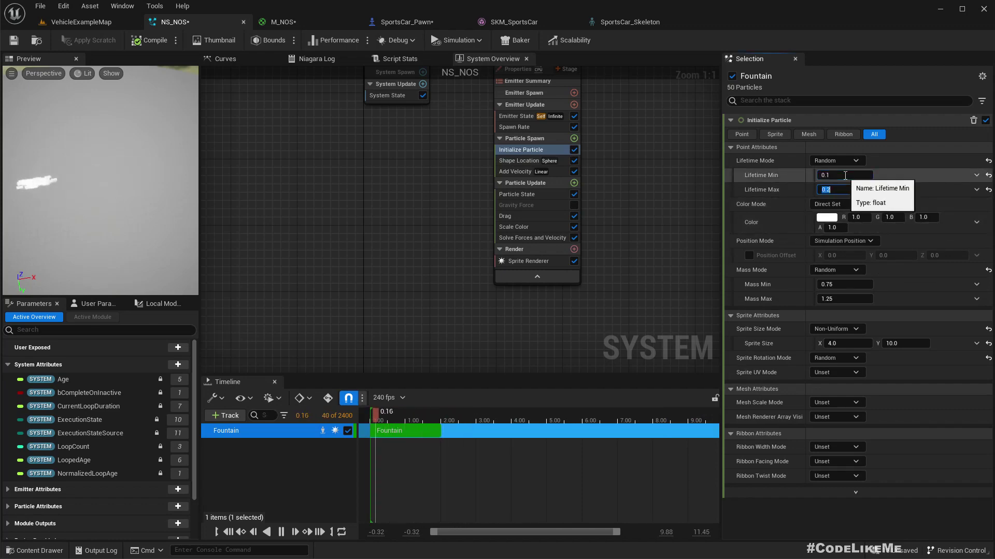
left_click(50, 20)
scroll(500, 311, "up", 5)
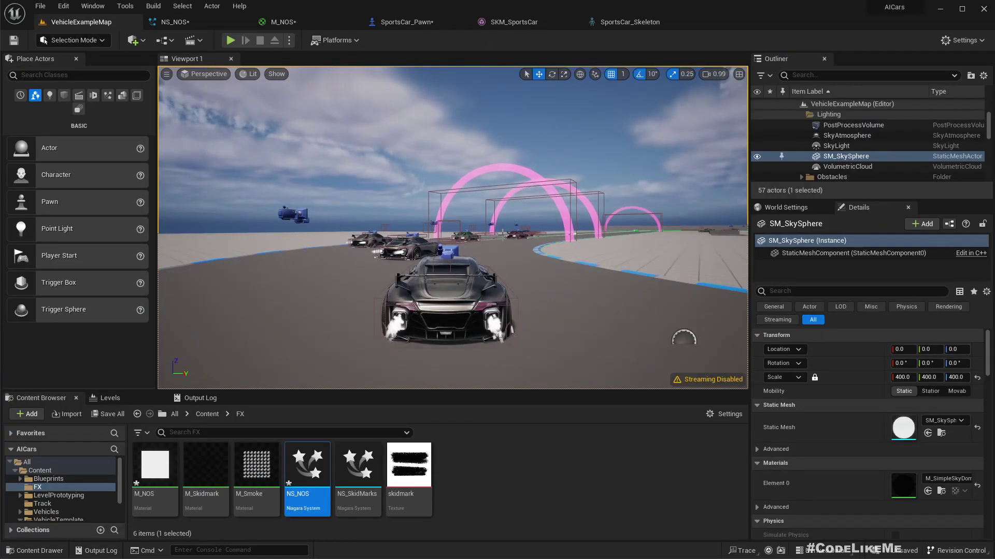
right_click_drag(500, 310, 497, 339)
right_click_drag(499, 216, 498, 236)
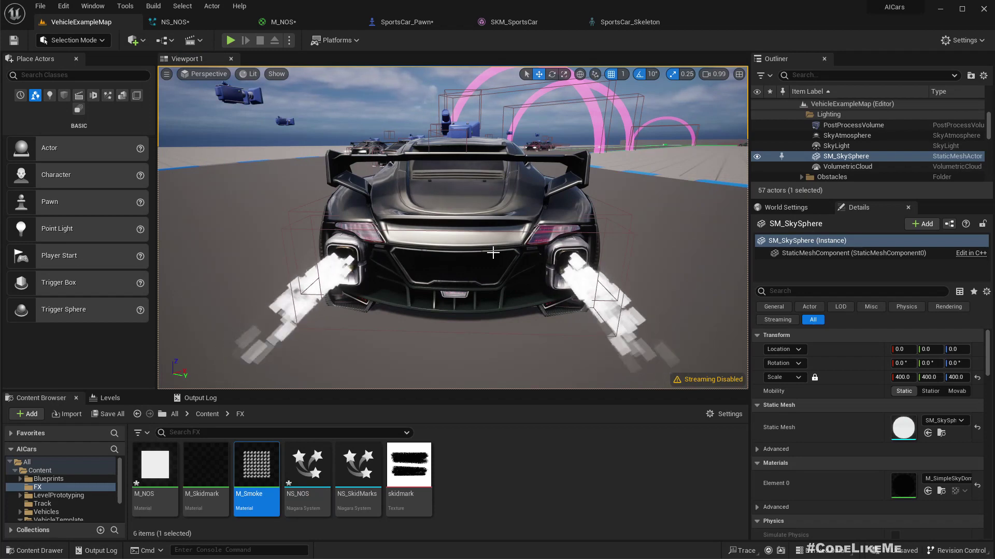
Examine the M_Smoke material's emissive color and opacity node networks and its blend mode.
double_click(247, 466)
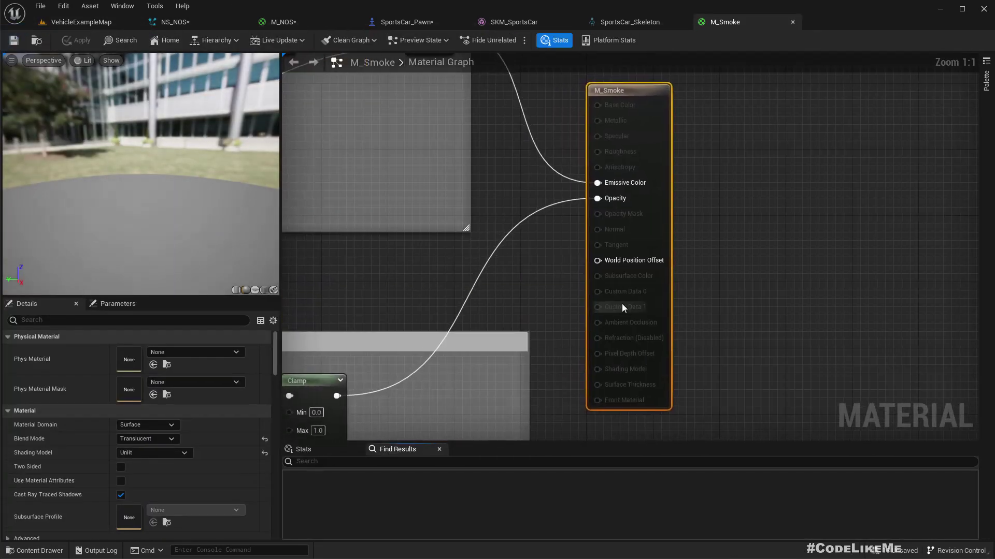
scroll(530, 275, "down", 3)
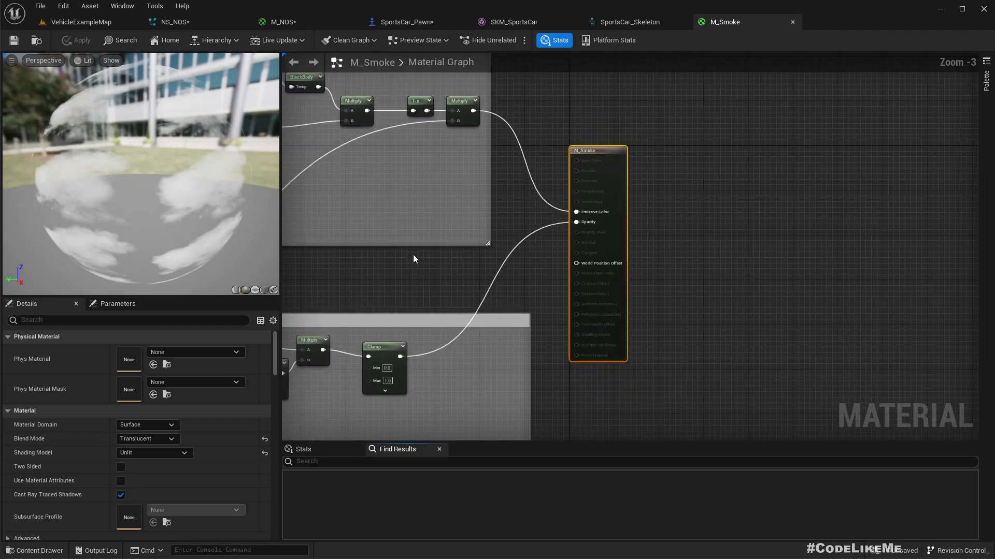
scroll(595, 132, "down", 2)
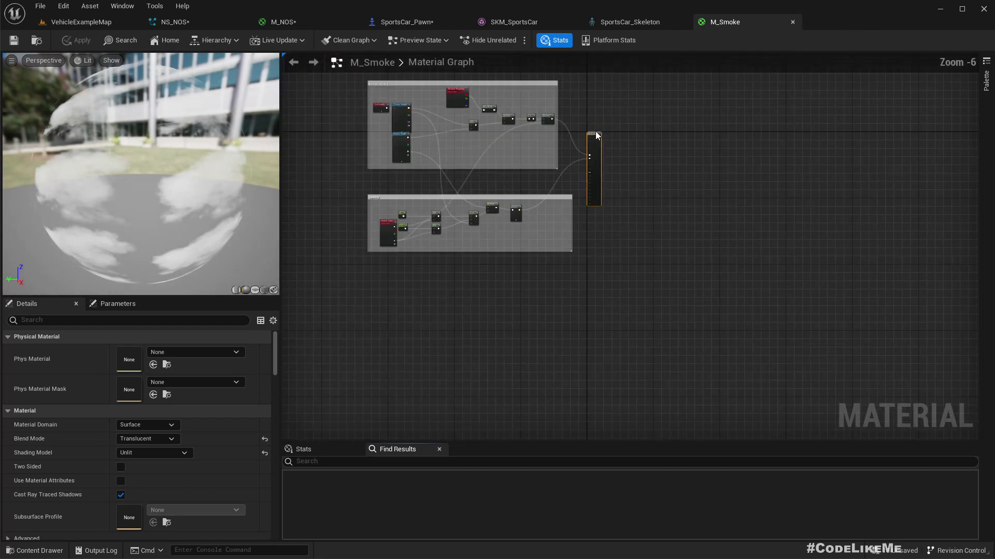
scroll(393, 106, "up", 4)
scroll(589, 185, "down", 3)
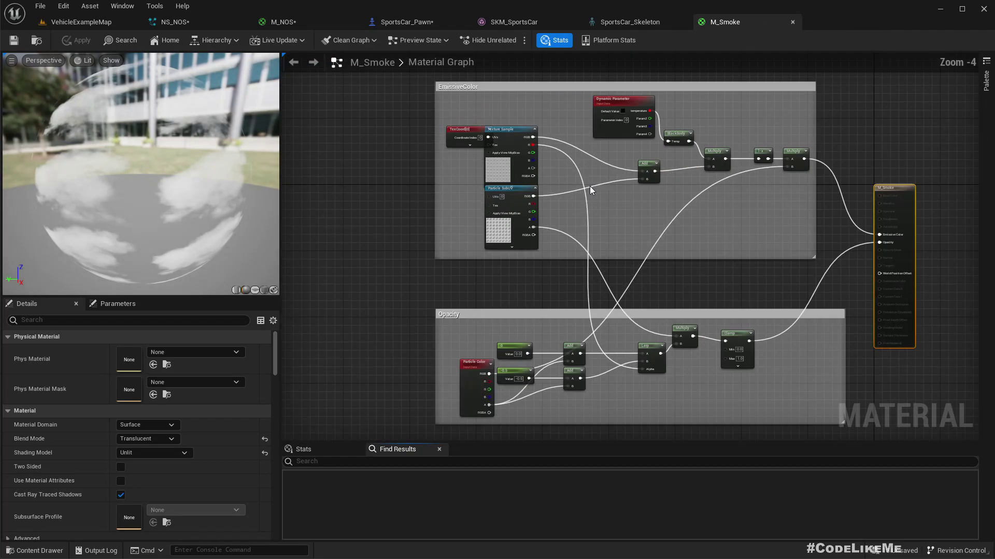
left_click(792, 22)
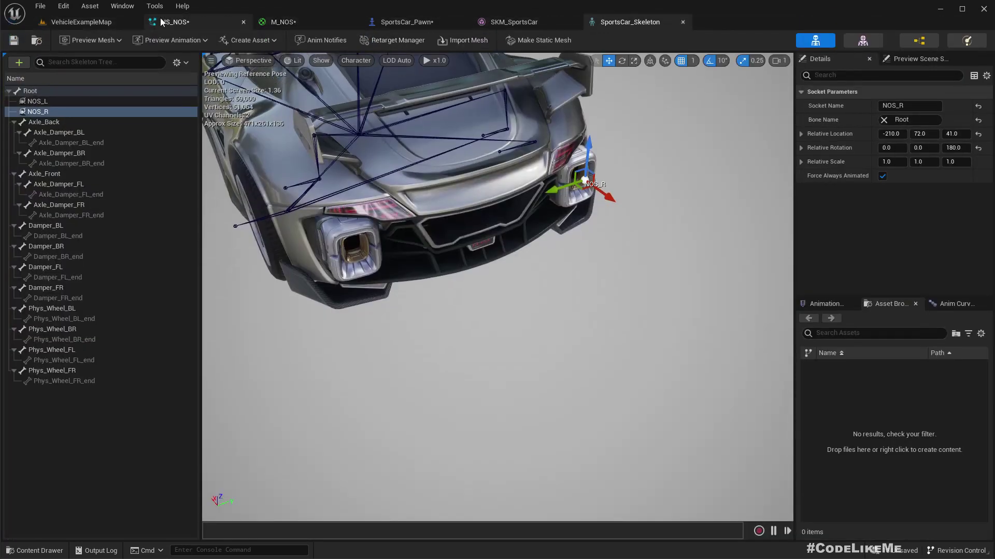
left_click(81, 22)
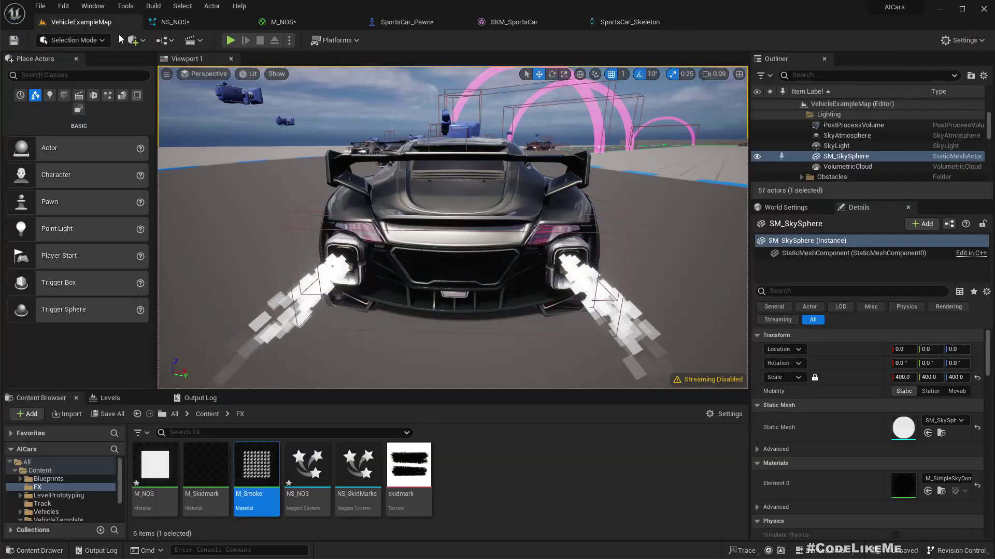
double_click(254, 470)
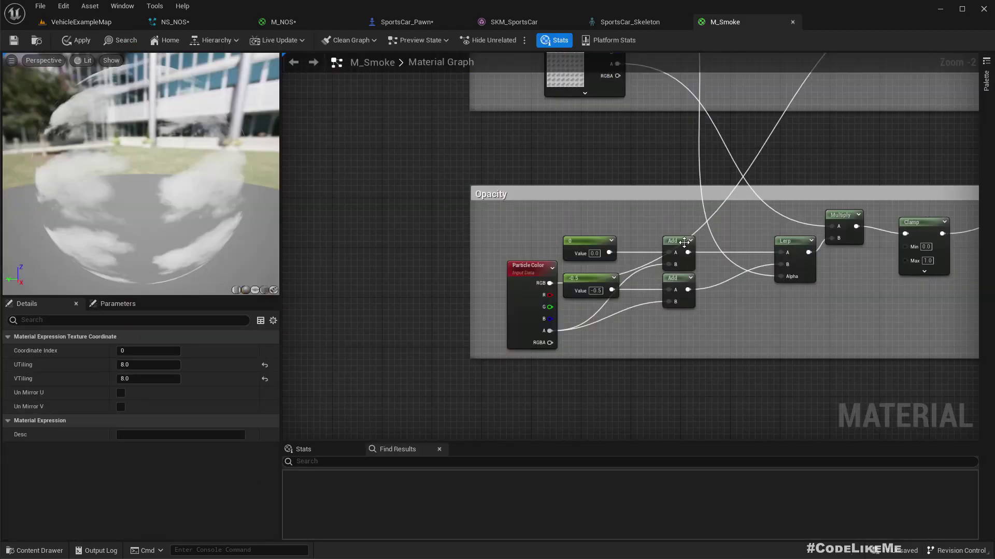
left_click(364, 256)
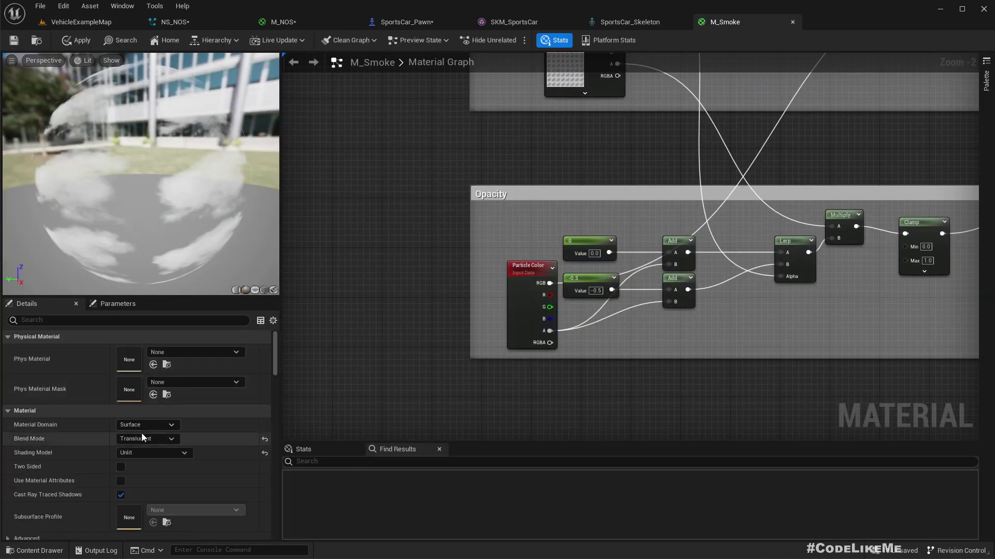
Duplicate the M_Smoke material in the FX folder as M_SmokeAdditive and open the copy.
left_click(38, 41)
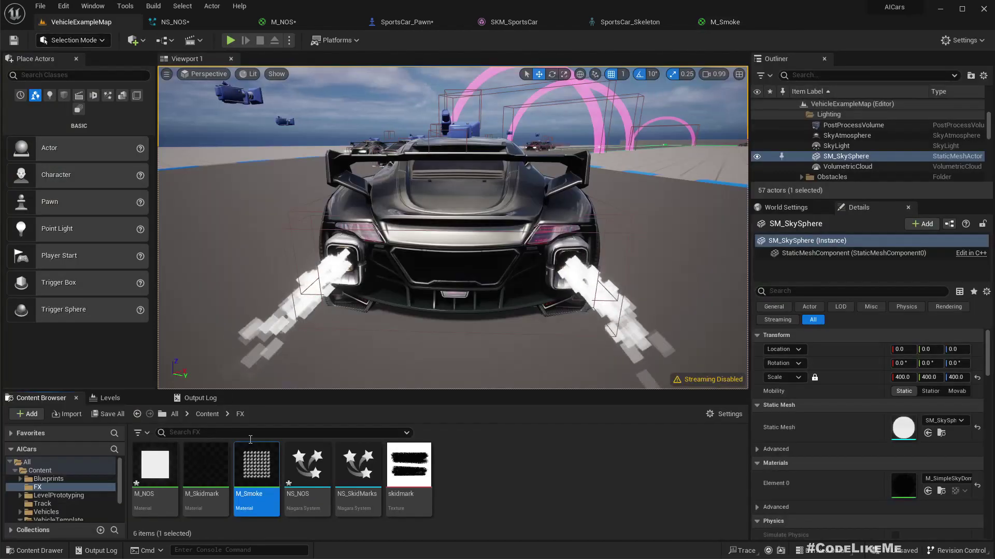
key("ctrl+d")
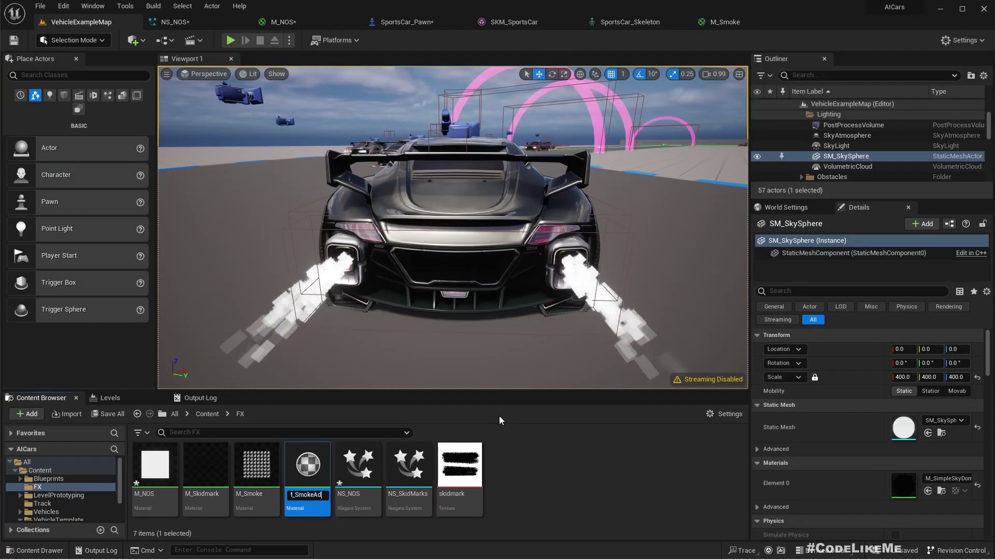
key("Return")
key("Return")
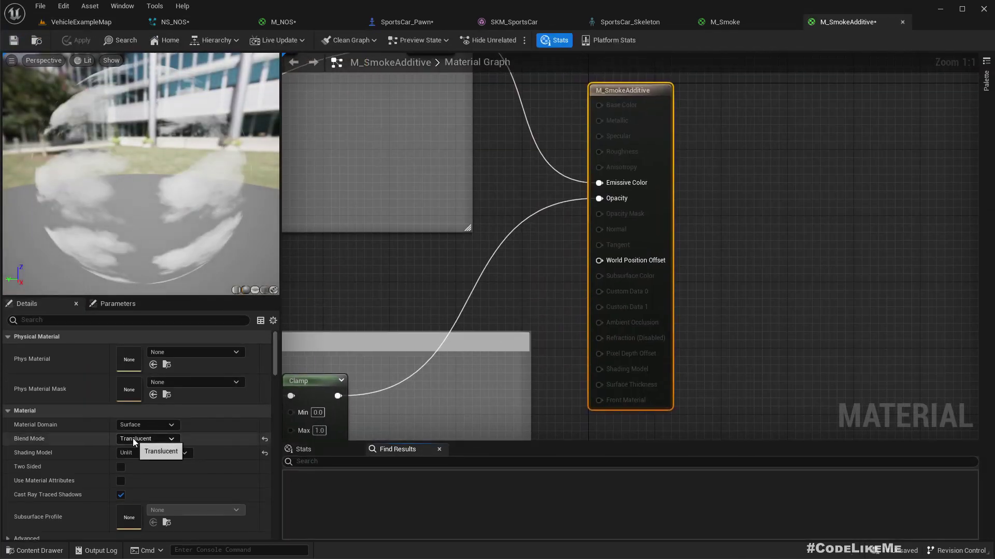
Set the blend mode of M_SmokeAdditive to Additive and apply the change.
left_click(133, 438)
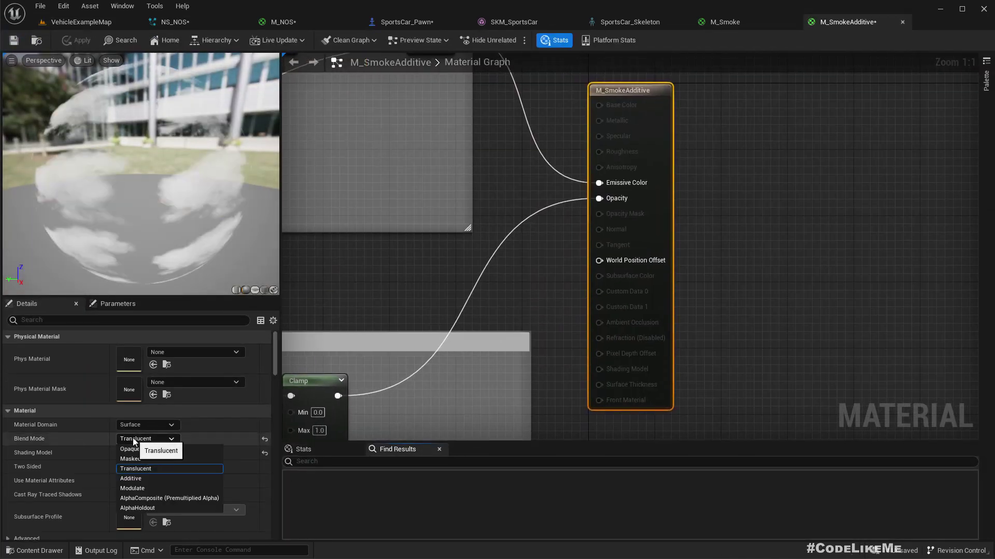
left_click(135, 481)
left_click(78, 39)
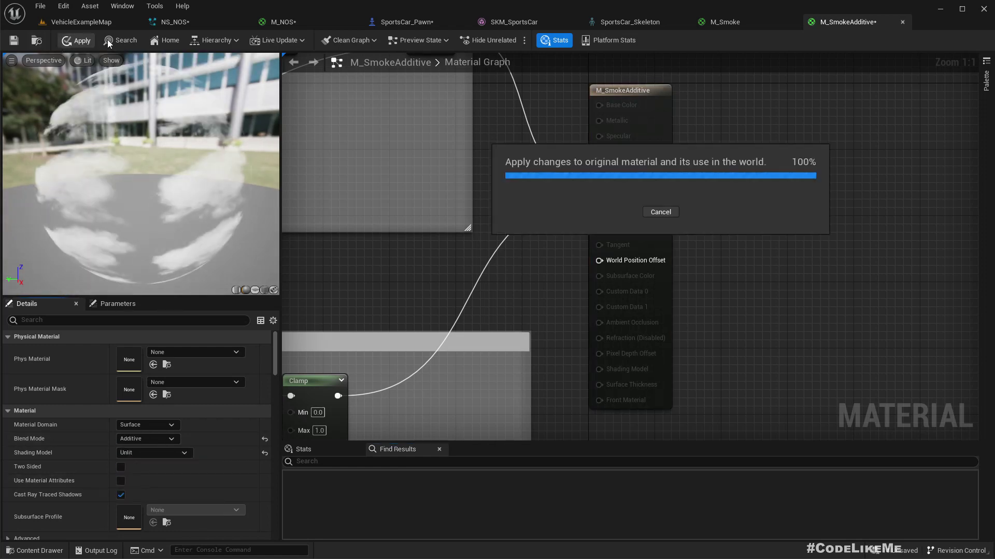
right_click_drag(416, 232, 908, 157)
Assign M_SmokeAdditive as the material of the NS_NOS Sprite Renderer and check the exhaust effect up close in VehicleExampleMap.
left_click(37, 40)
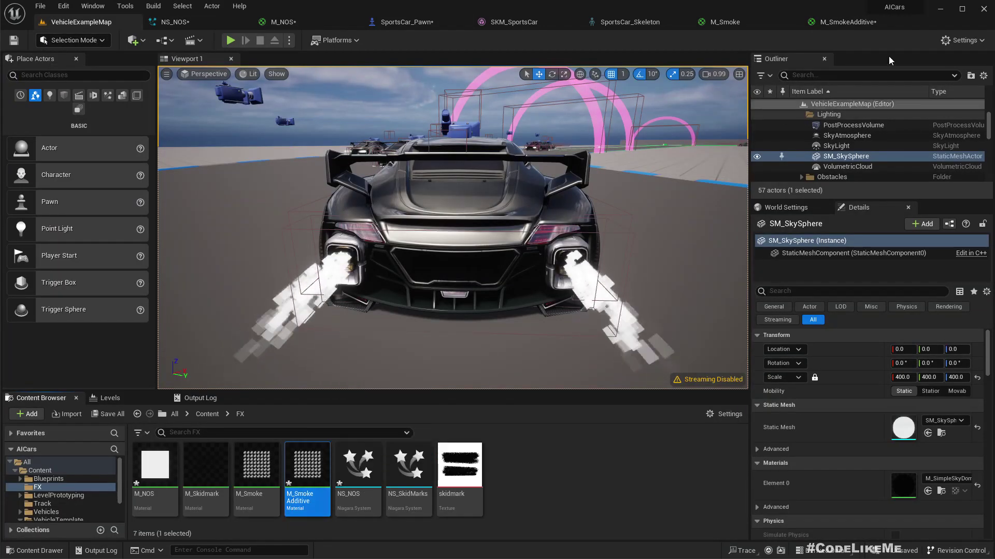
left_click(189, 25)
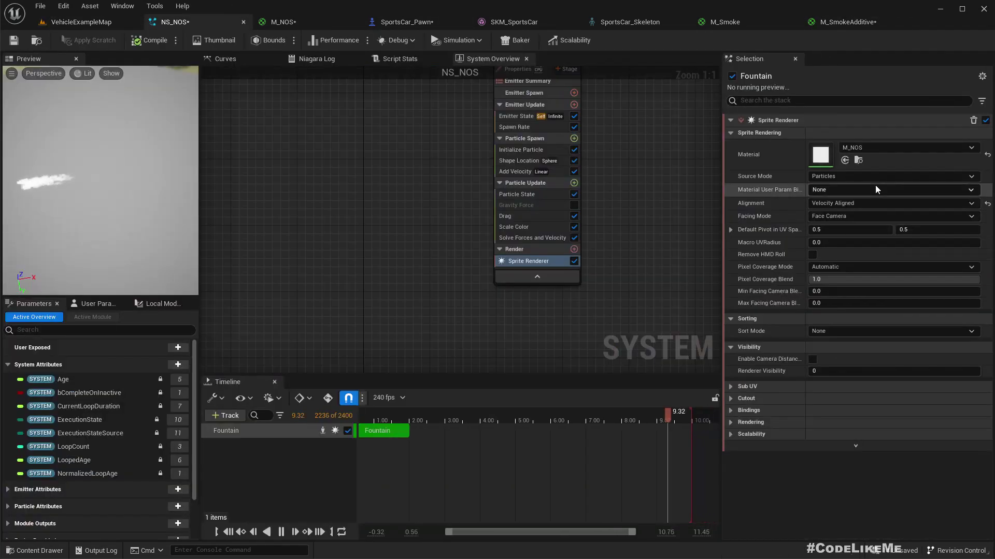
left_click(845, 160)
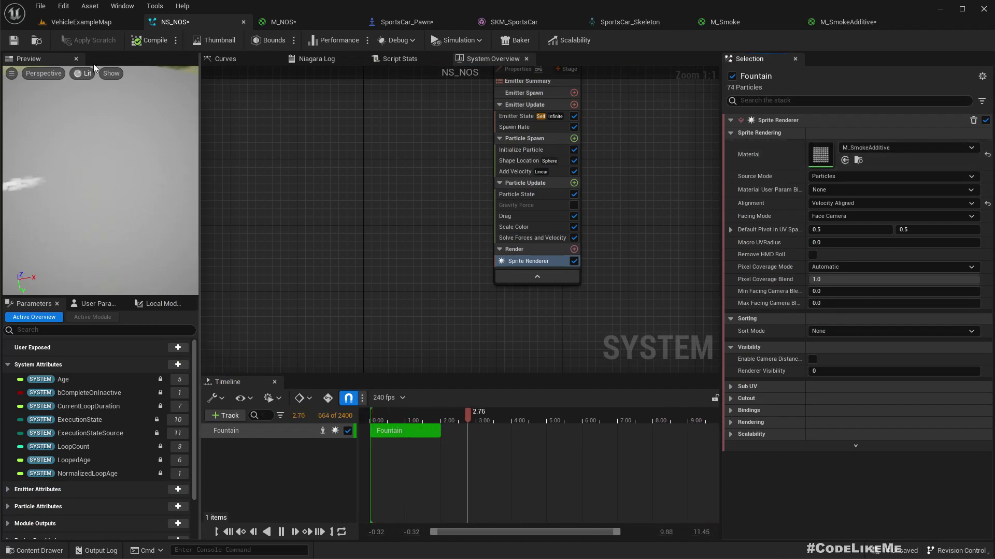
left_click(78, 23)
scroll(429, 273, "up", 2)
scroll(429, 273, "down", 1)
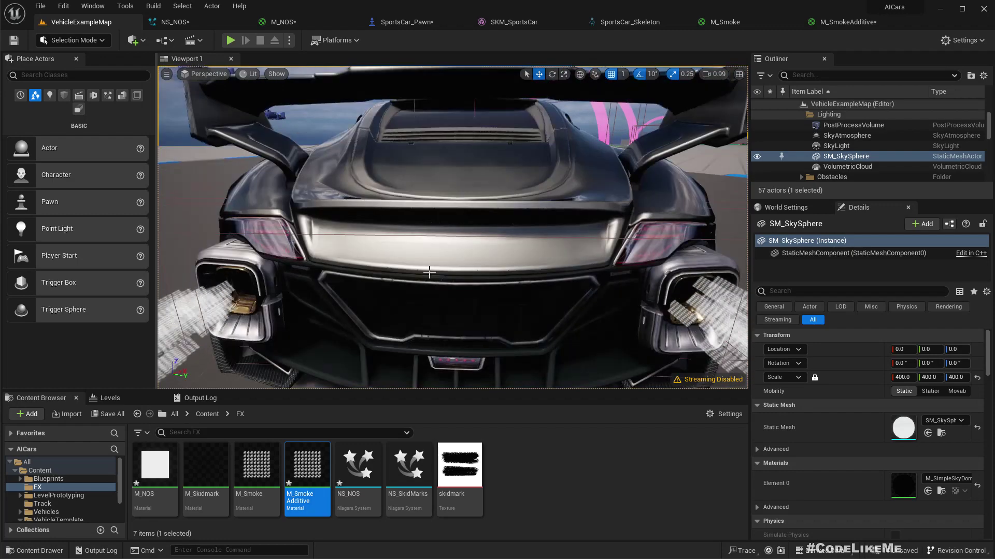
middle_click_drag(429, 273, 489, 295)
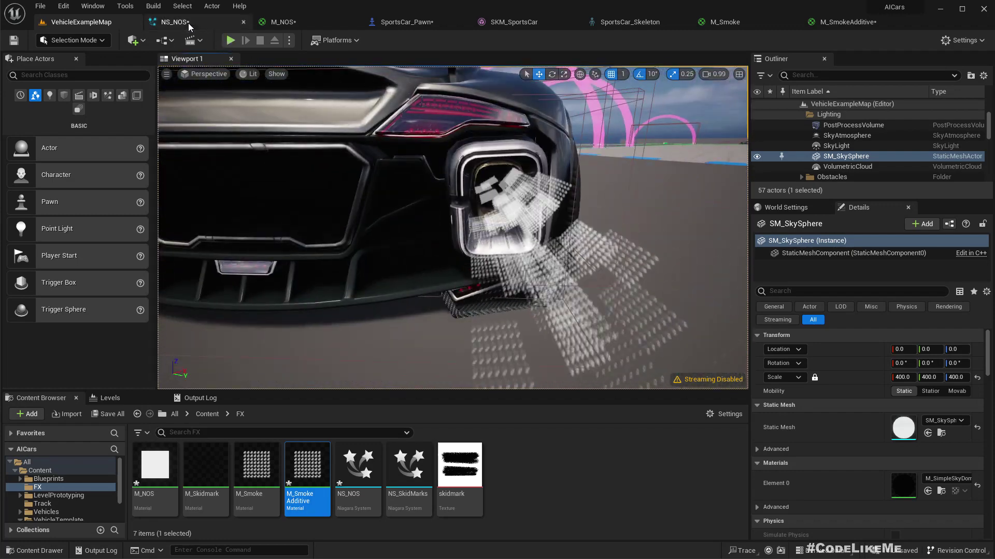
Set the Sub UV image size of the NS_NOS Sprite Renderer to 8 by 8 and check the exhaust smoke in VehicleExampleMap.
left_click(240, 25)
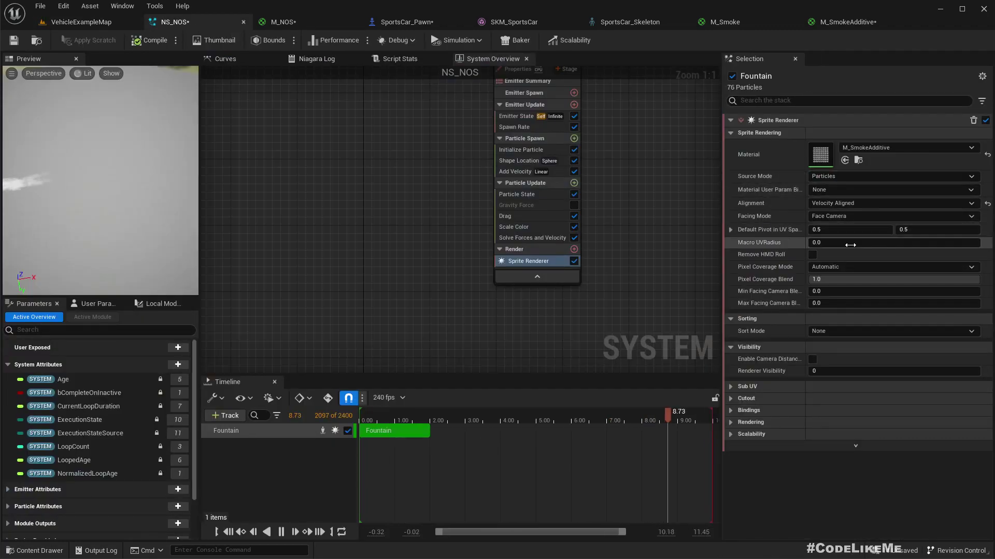
left_click(107, 23)
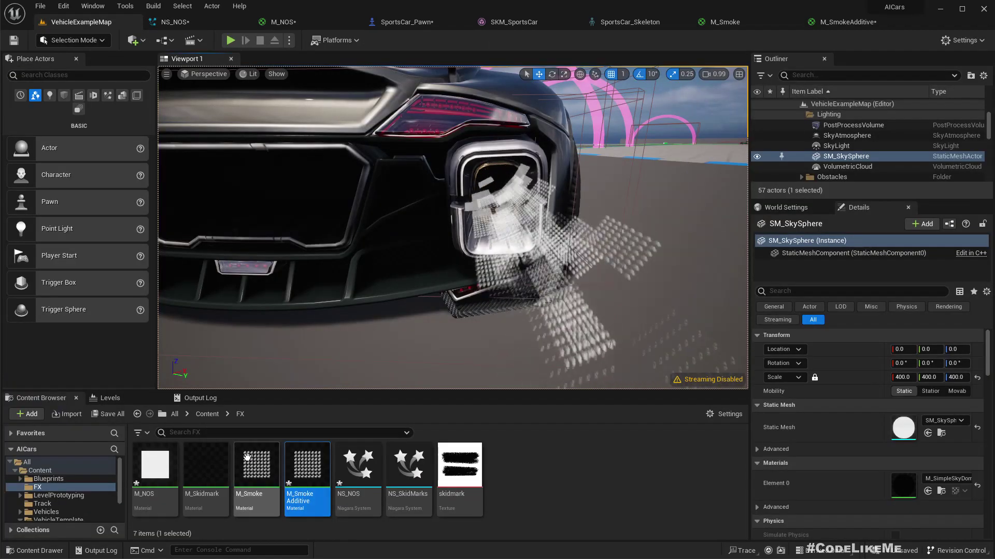
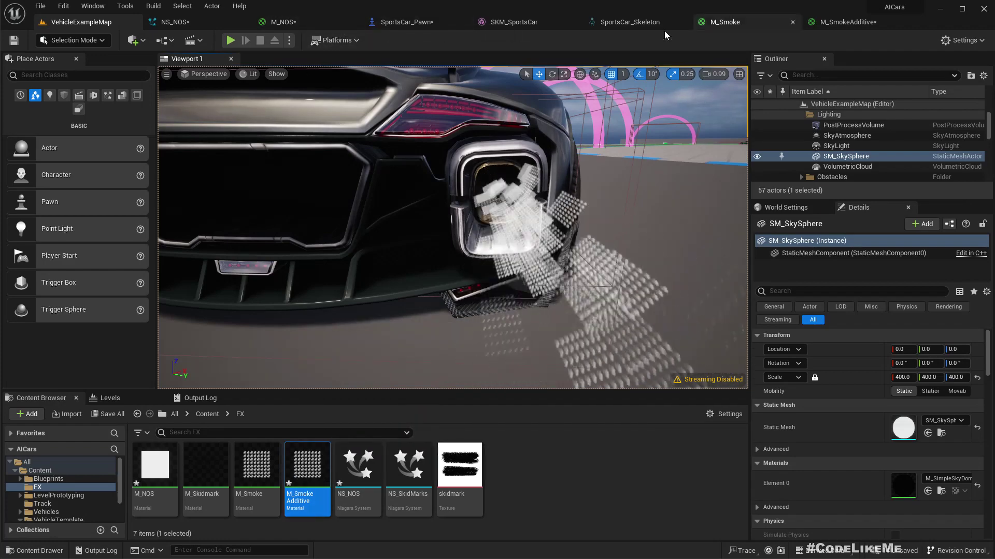
left_click(204, 26)
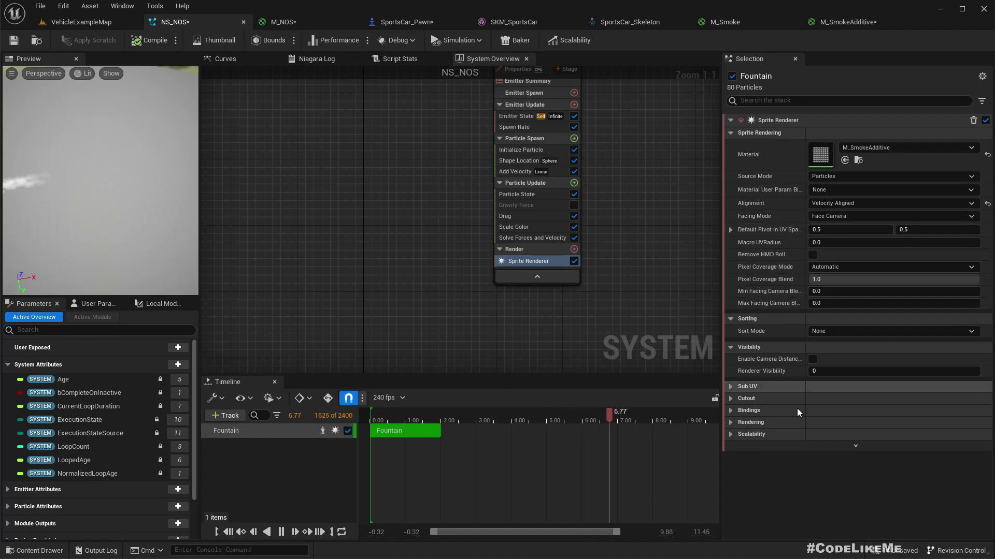
left_click(741, 386)
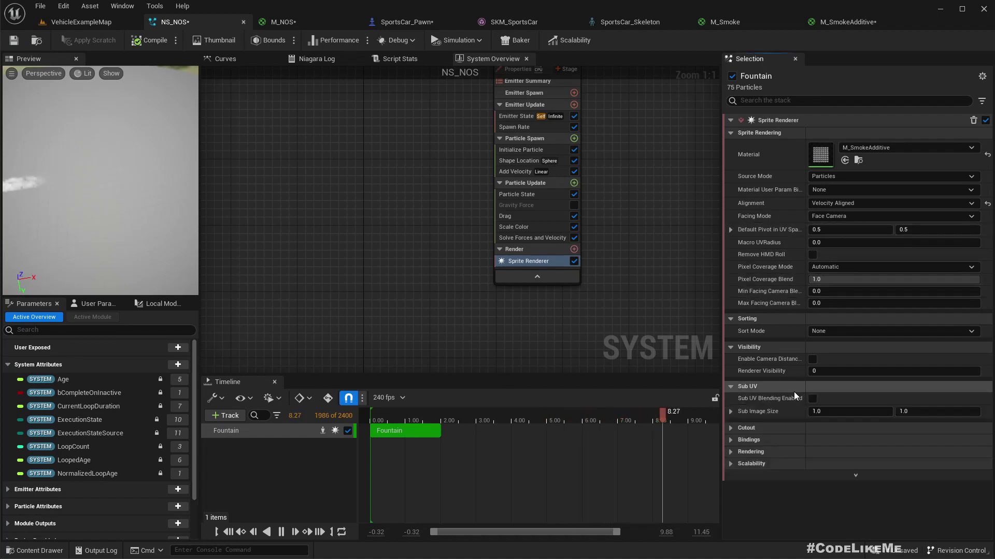
left_click(829, 411)
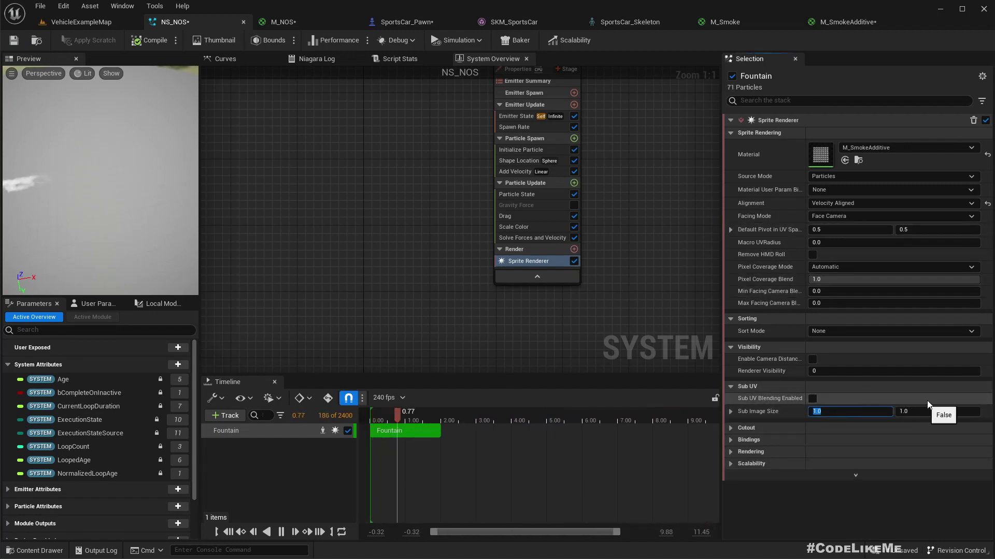
type("8")
key("Tab")
type("8")
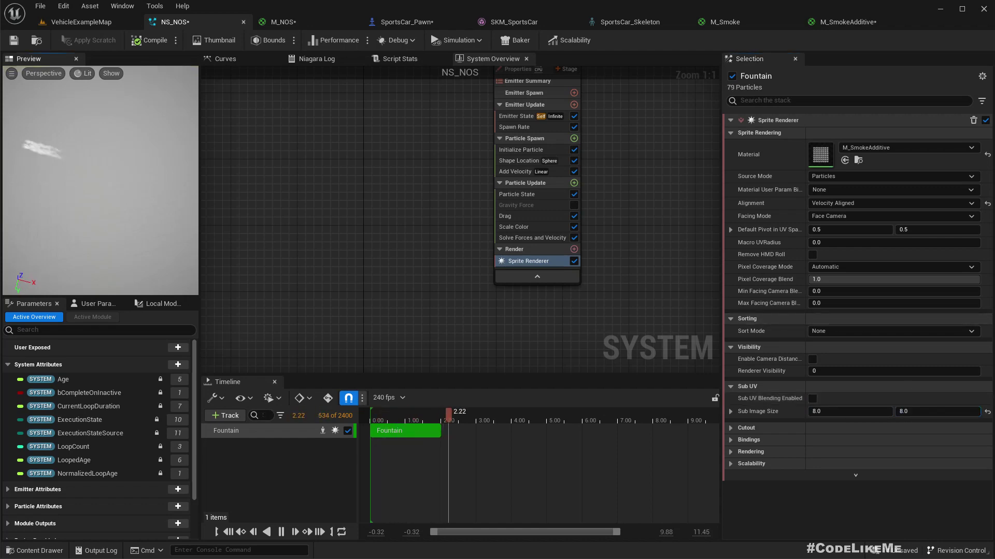
left_click(81, 22)
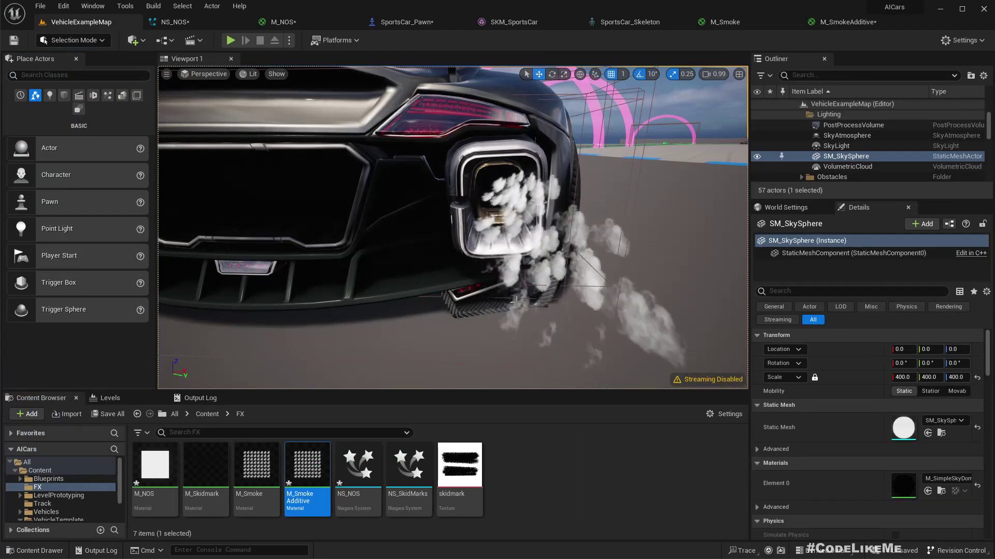
scroll(527, 295, "down", 3)
scroll(527, 294, "up", 3)
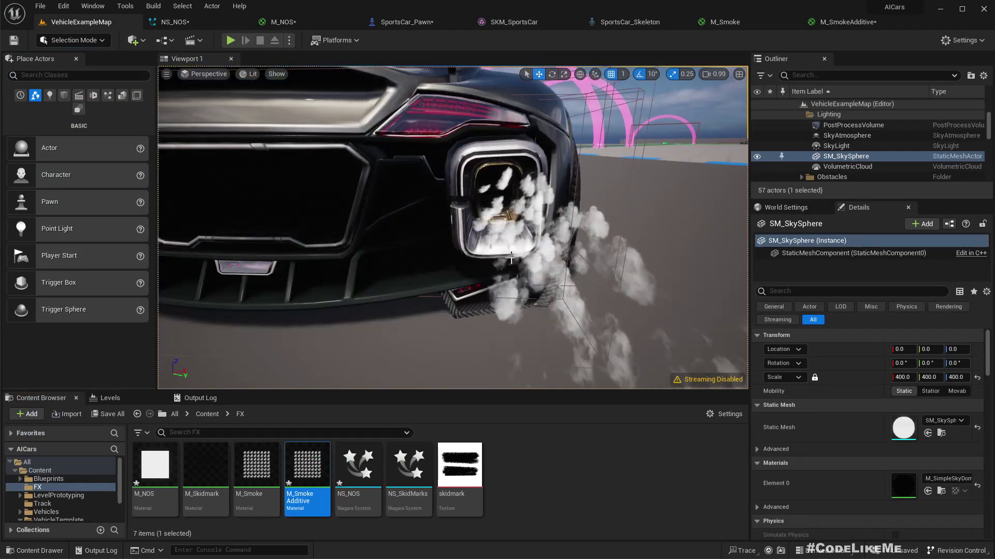
scroll(514, 252, "down", 8)
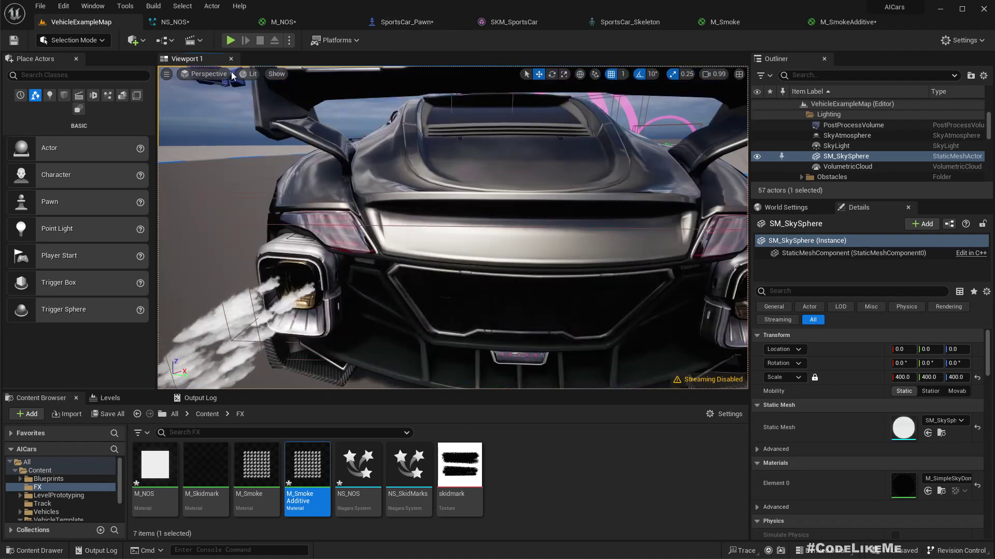
Add a Sub UVAnimation module to the Particle Spawn group of the Fountain emitter in NS_NOS.
left_click(200, 22)
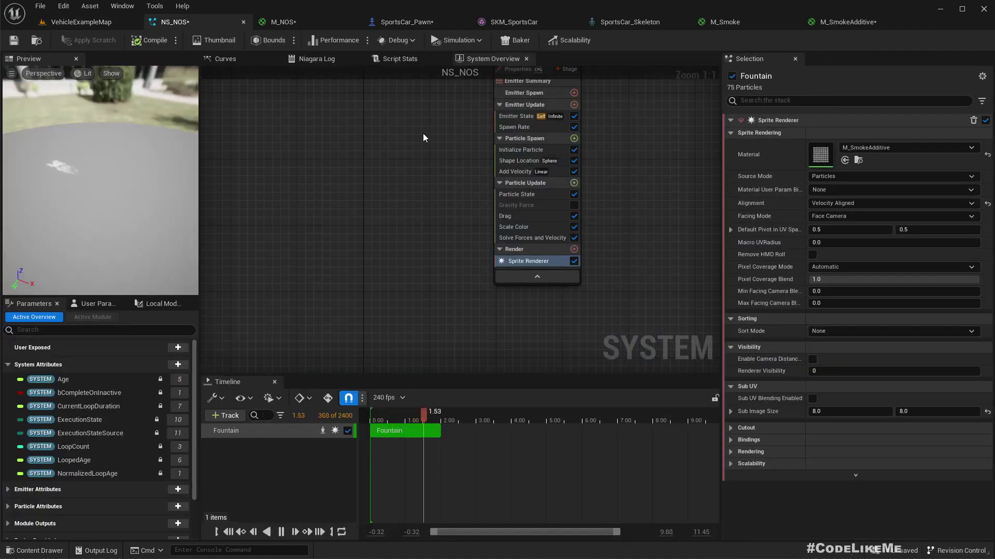
left_click(515, 149)
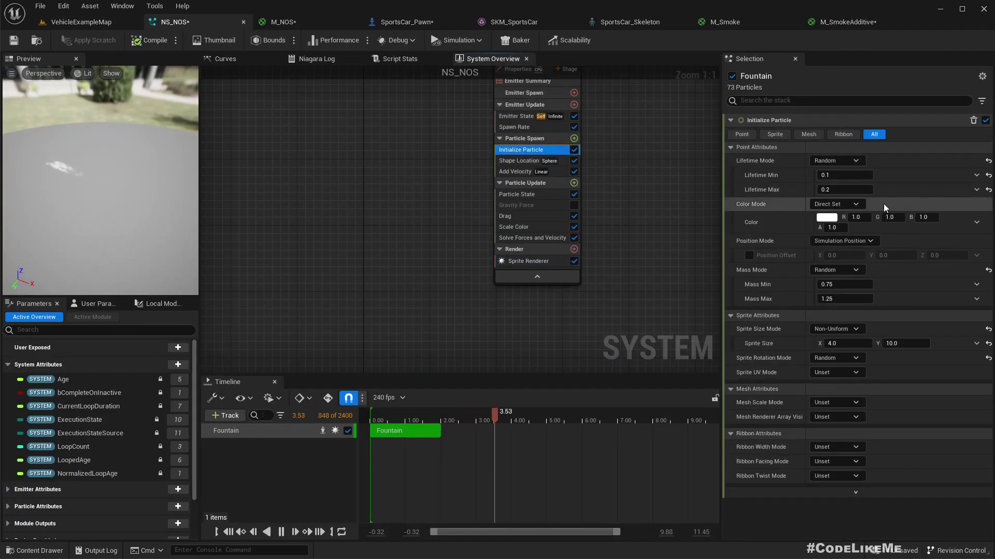
left_click(574, 139)
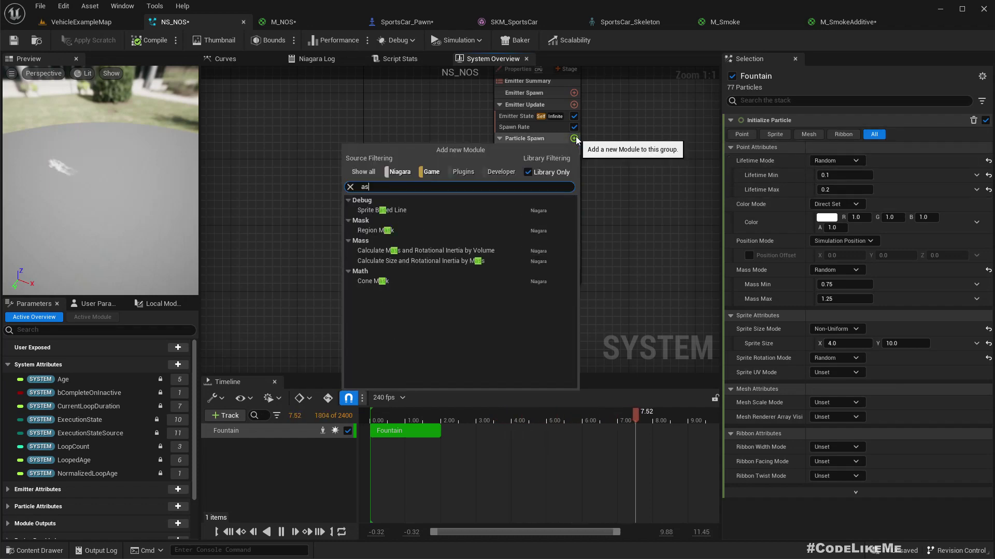
type("subu")
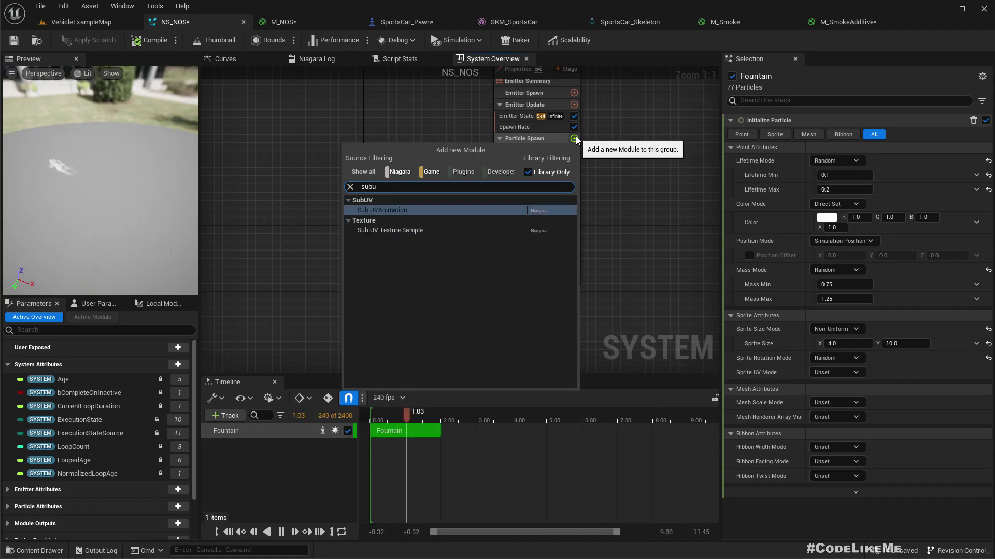
key("Return")
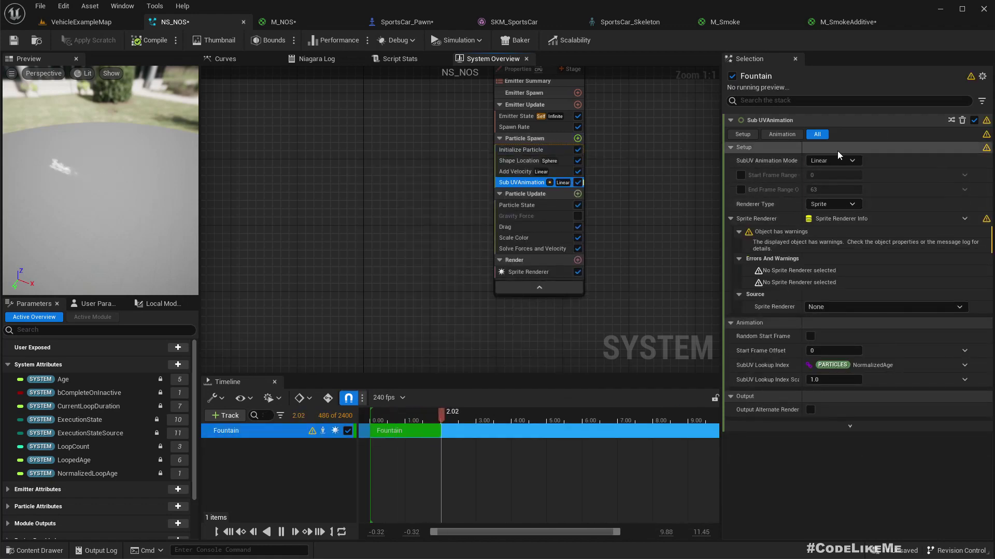
Set the Sub UVAnimation to Random mode with frame range overrides 0 to 63 and Sprite Renderer as its source.
left_click(828, 161)
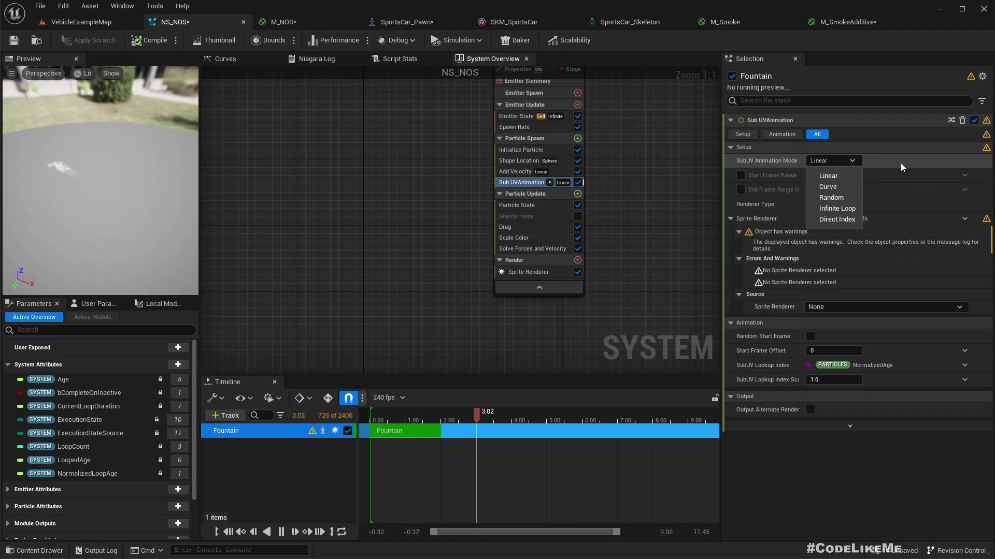
left_click(844, 198)
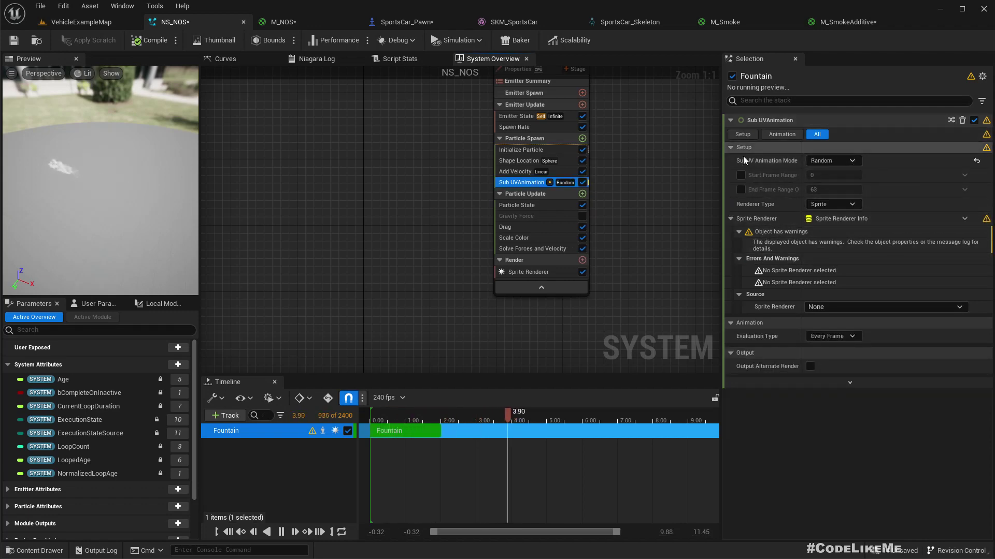
left_click(747, 135)
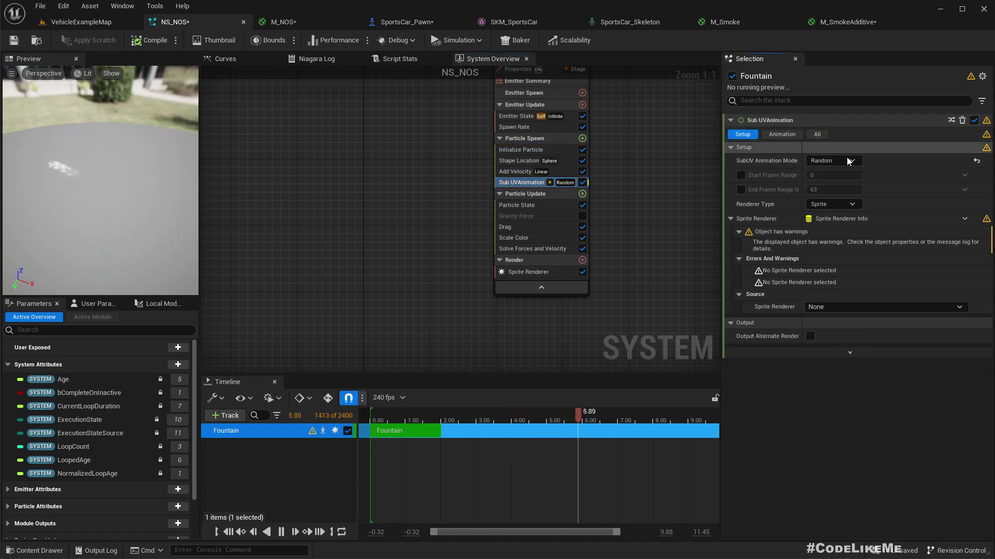
left_click(816, 135)
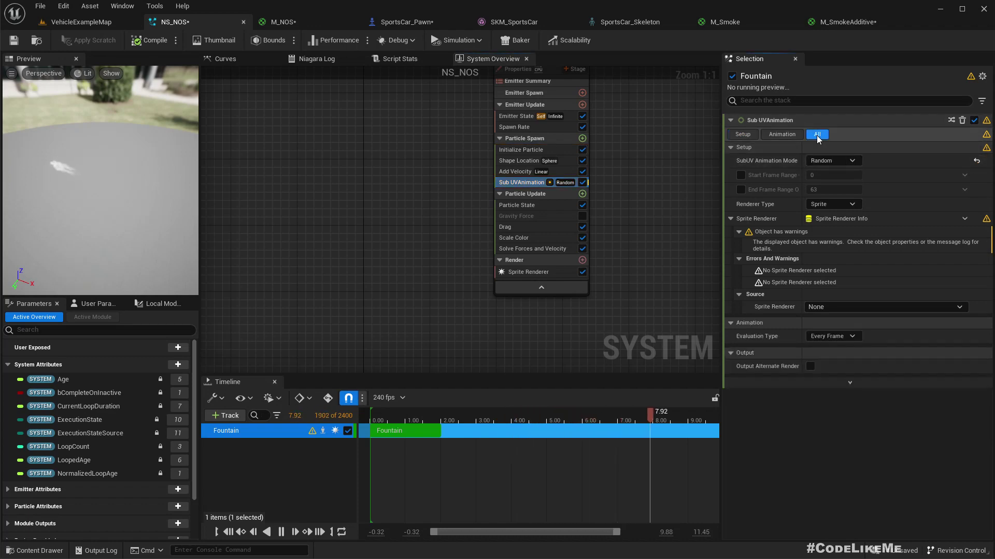
left_click(741, 175)
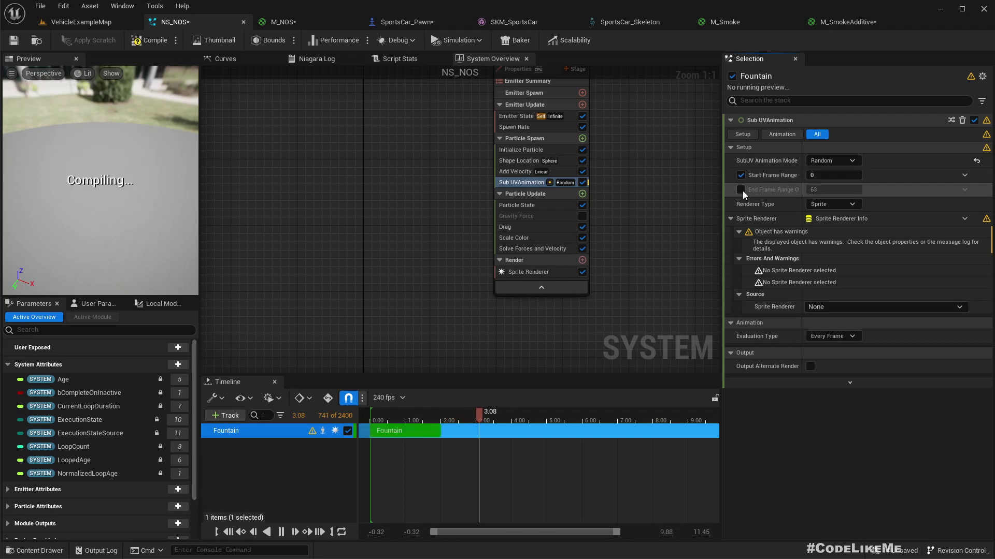
left_click(740, 190)
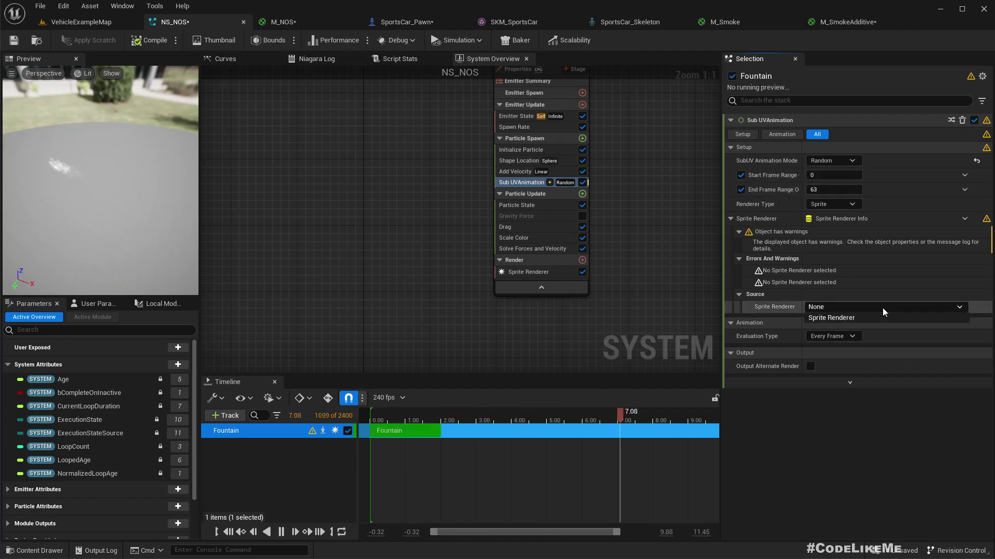
left_click(882, 307)
left_click(852, 318)
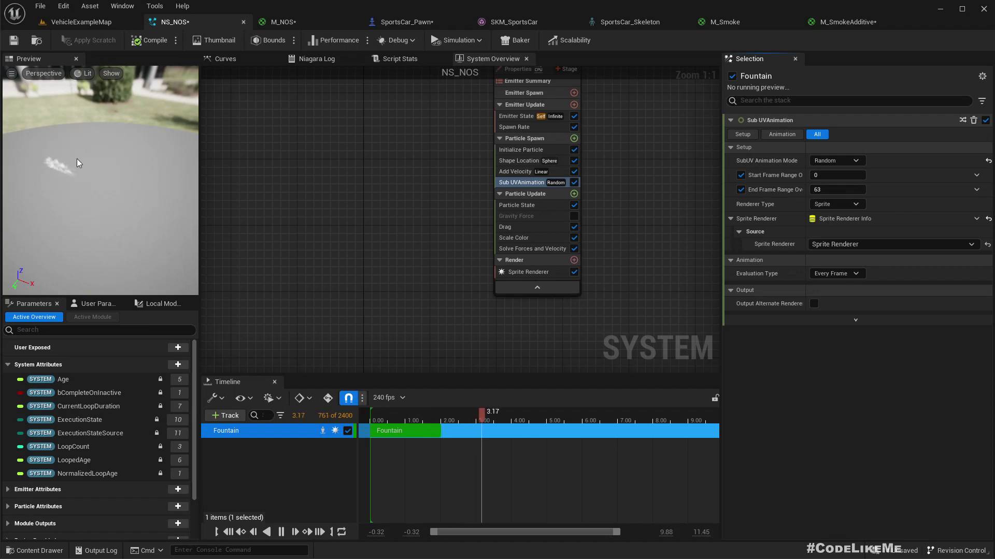
right_click_drag(77, 159, 56, 146)
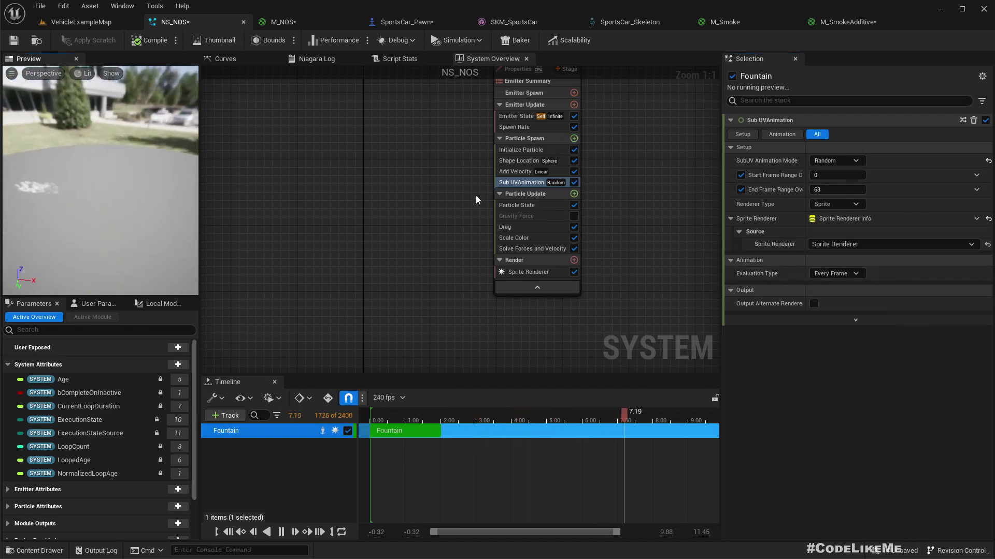
Move the Sub UVAnimation module from Particle Spawn to Particle Update and change its animation mode to Linear.
left_click_drag(526, 188, 525, 202)
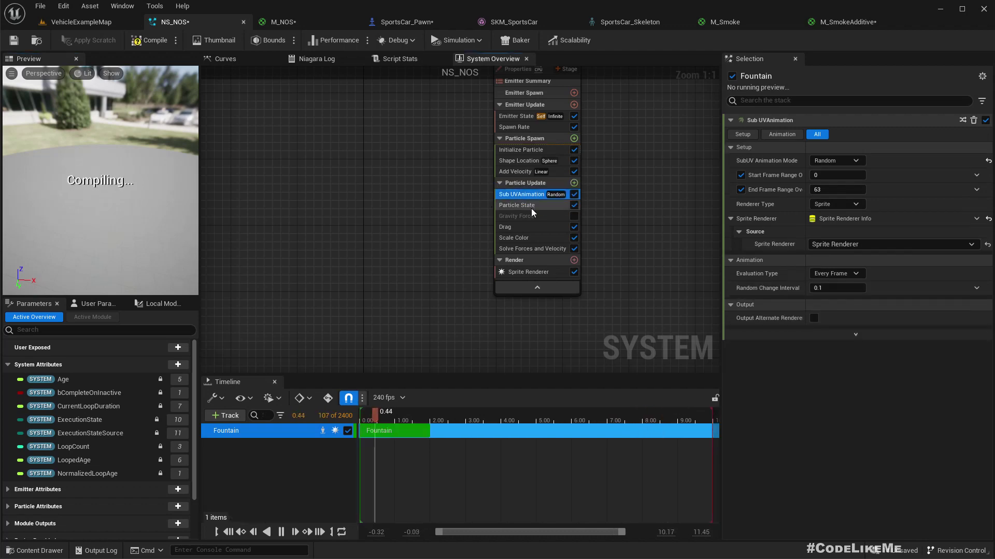
left_click(834, 164)
left_click(846, 176)
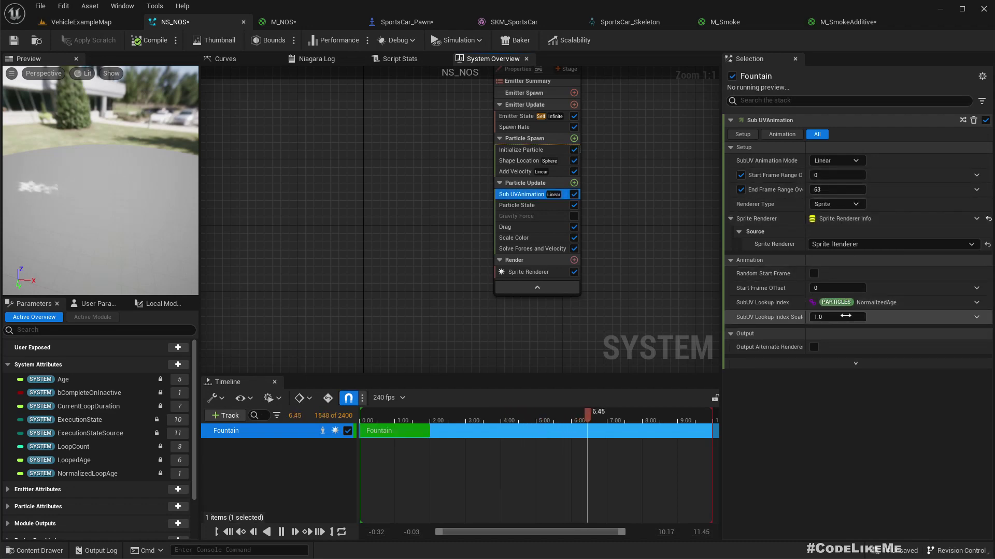
left_click_drag(49, 171, 93, 141)
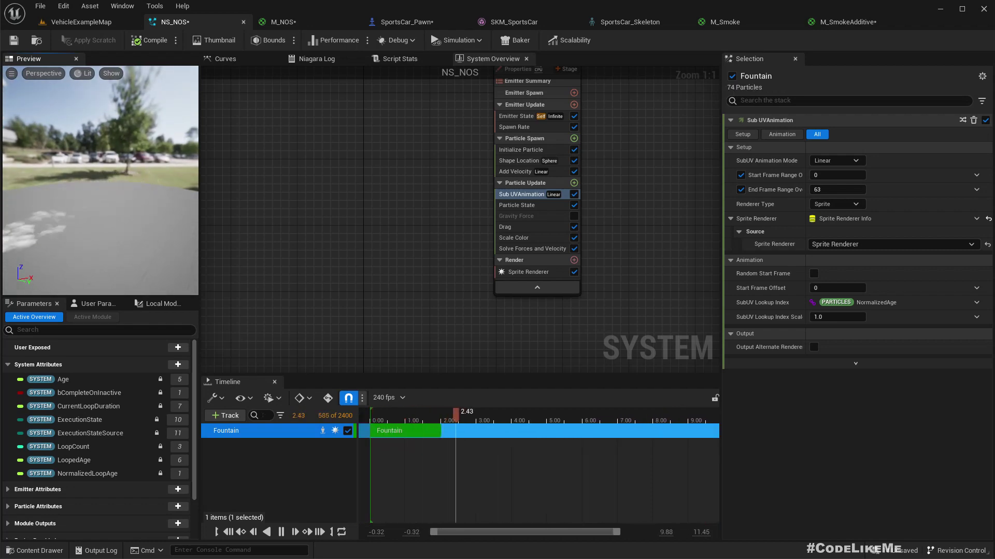
Examine the animated smoke at the car's exhausts up close from several angles in VehicleExampleMap.
left_click(81, 22)
right_click_drag(601, 298, 654, 228)
scroll(548, 282, "up", 5)
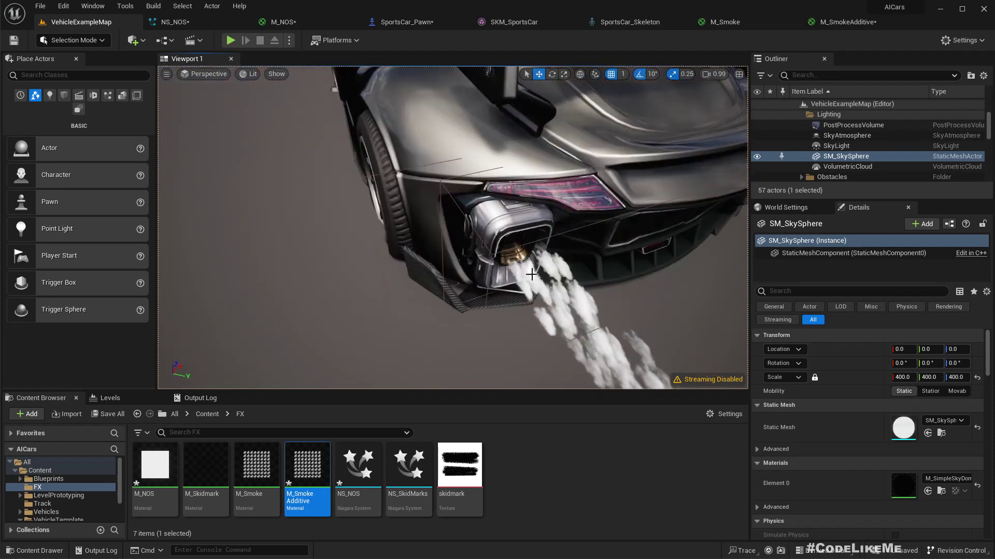
right_click_drag(518, 265, 558, 262)
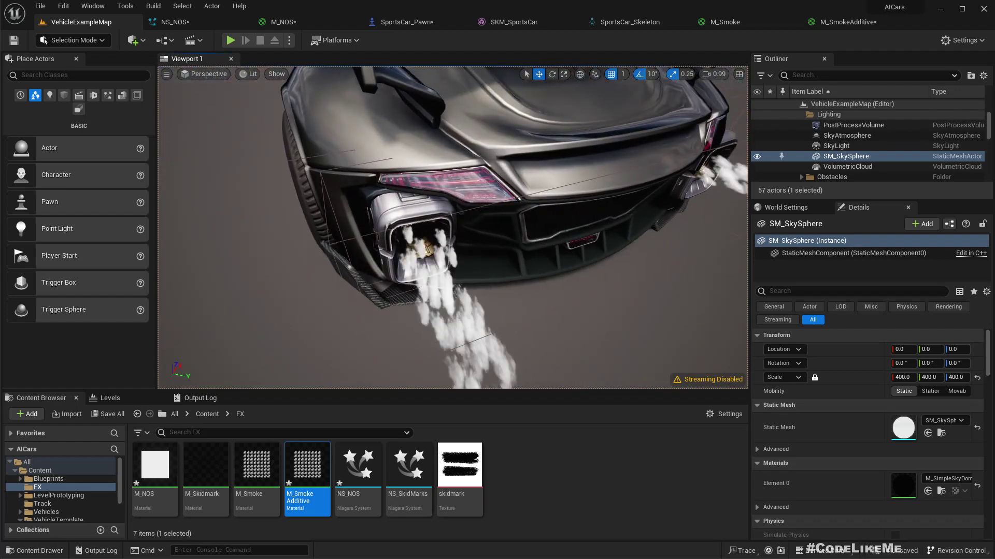
middle_click_drag(500, 257, 520, 276)
right_click_drag(530, 298, 497, 249)
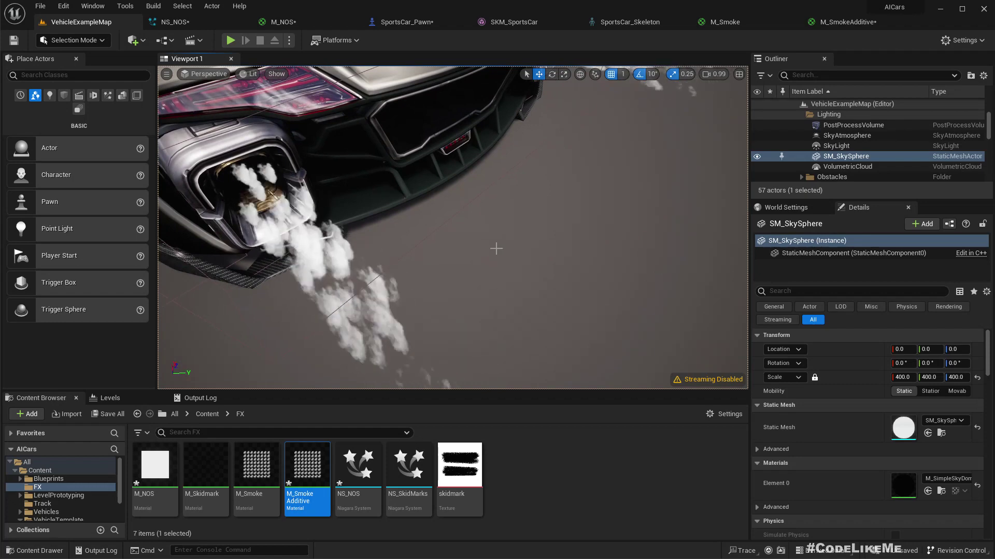
Set the Fountain emitter's spawn rate to 2000 in NS_NOS and check both exhaust plumes behind the car in VehicleExampleMap.
left_click(192, 19)
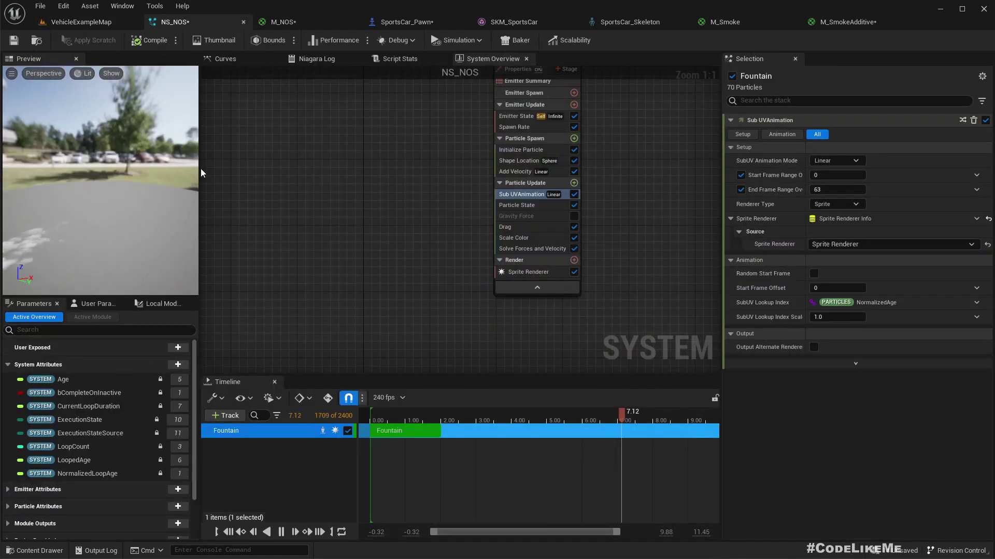
left_click(516, 127)
left_click(840, 135)
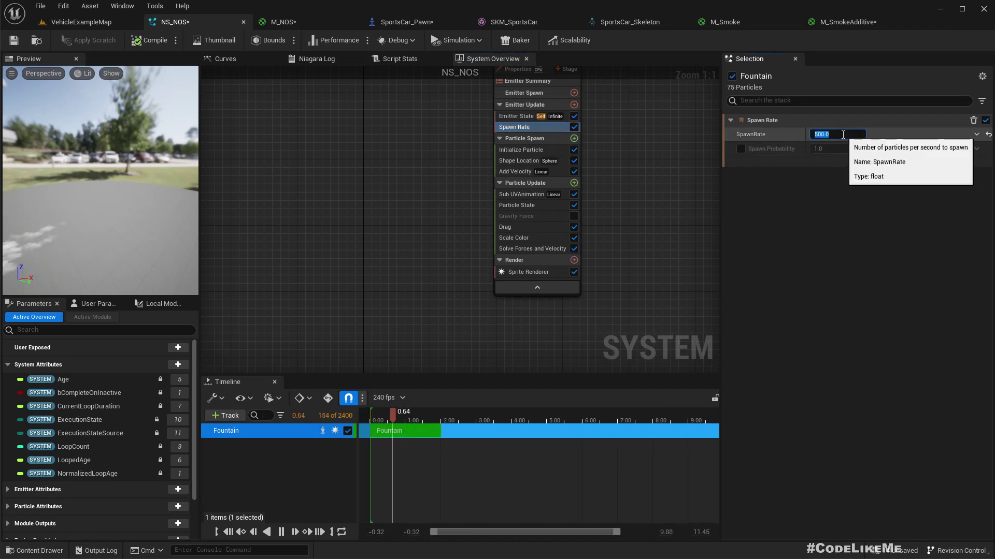
type("200")
key("Return")
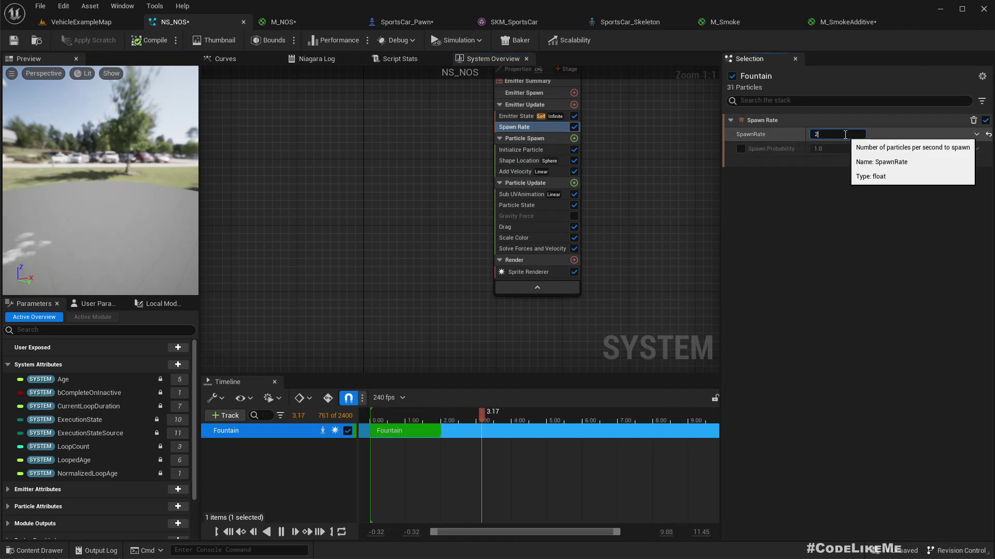
key("Return")
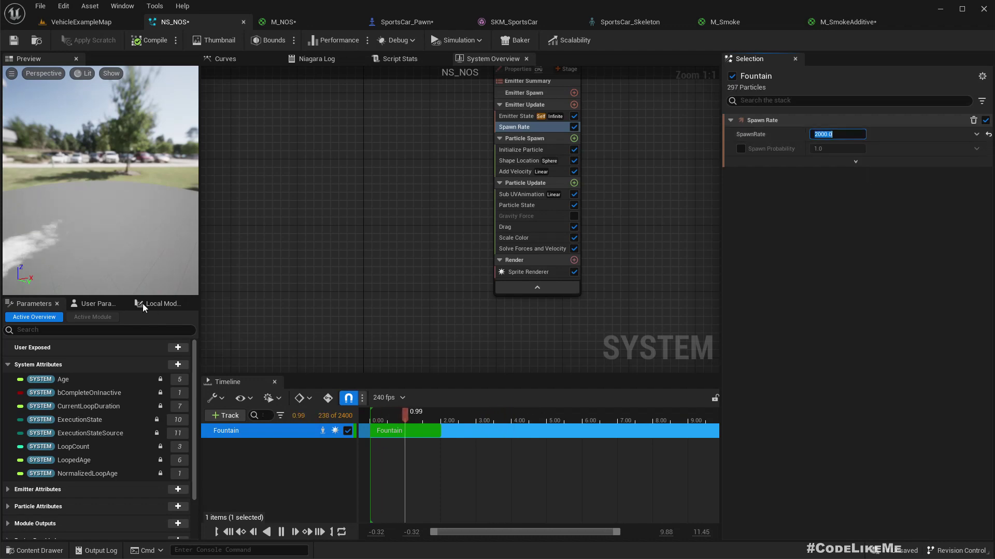
left_click(67, 22)
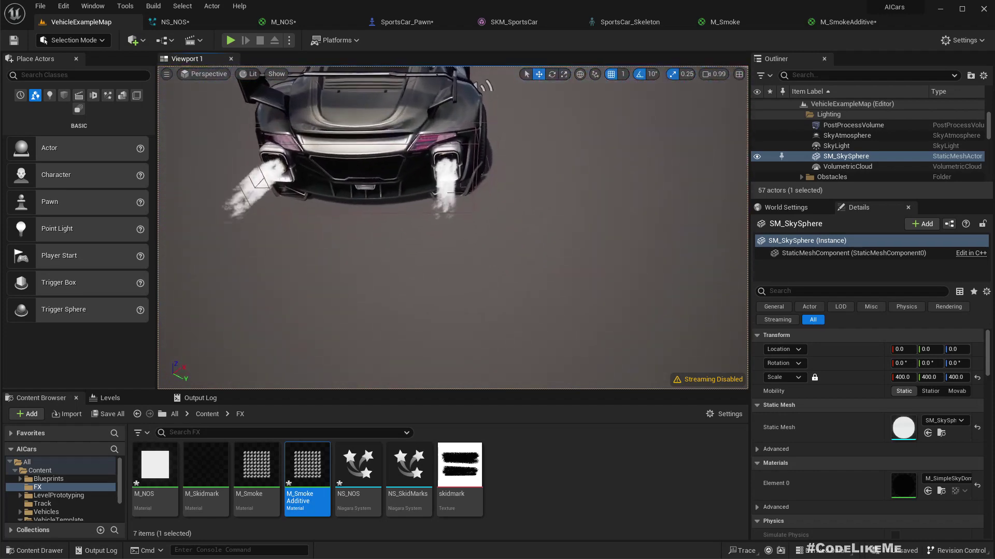
right_click_drag(376, 160, 360, 150)
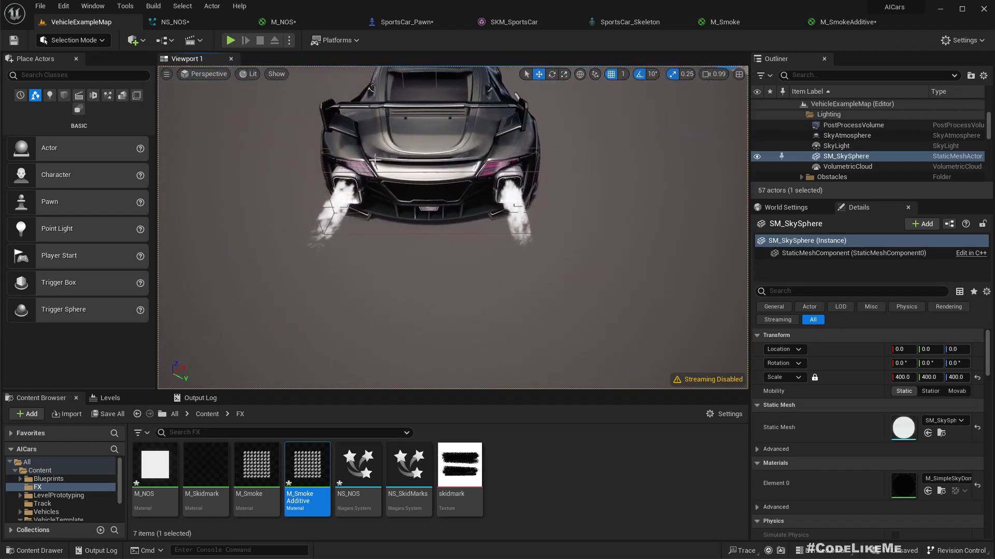
Add a Color module to the Fountain emitter's Particle Update group in NS_NOS.
scroll(376, 159, "up", 3)
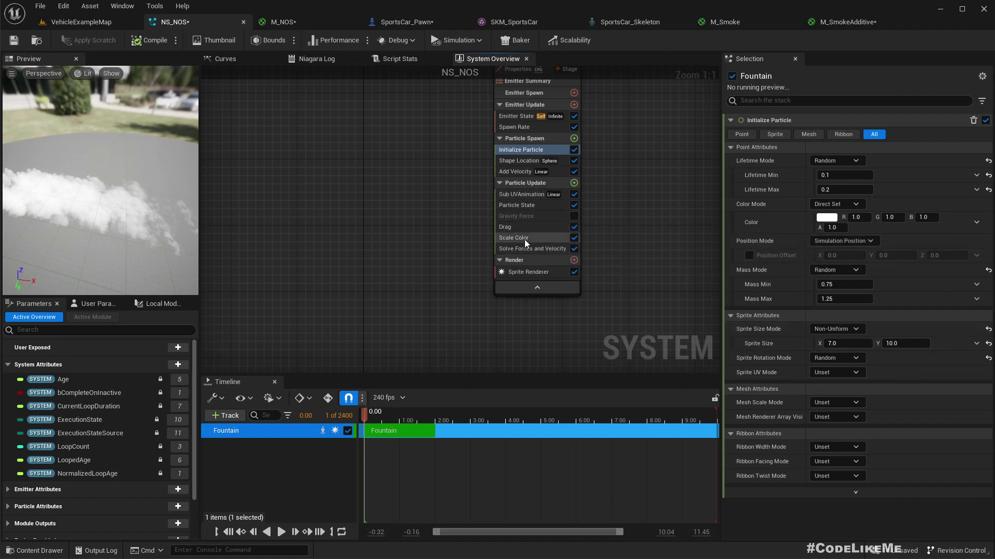
left_click(574, 183)
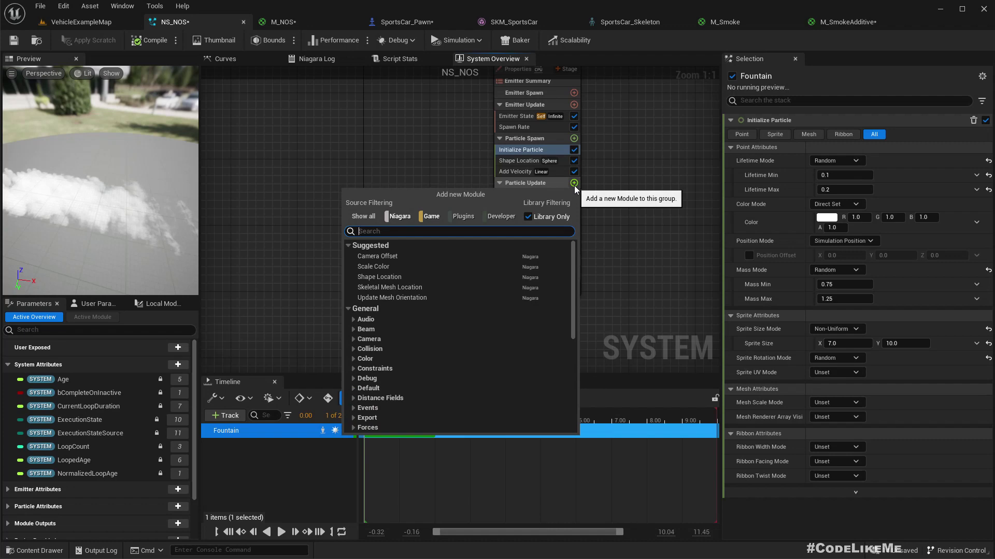
left_click(361, 150)
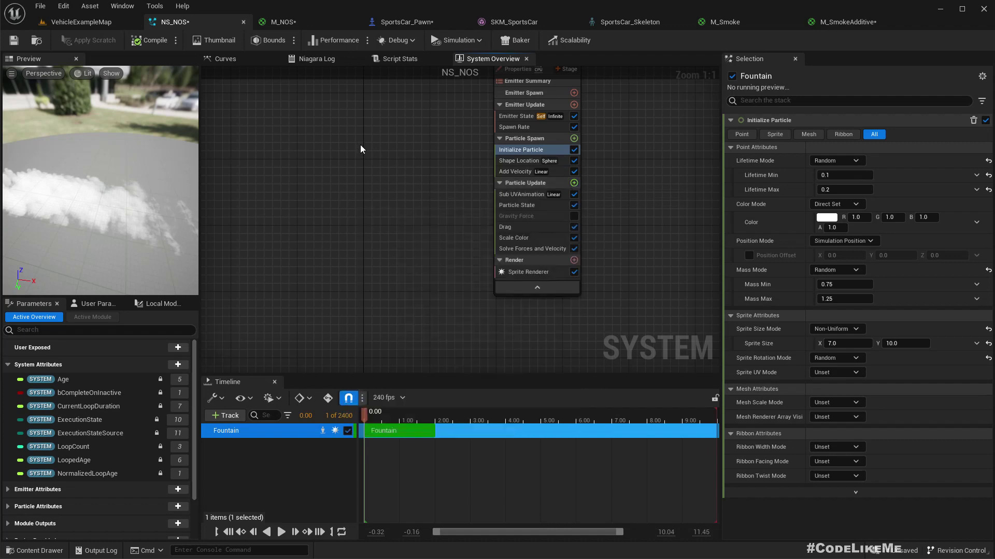
left_click(574, 184)
type("colo")
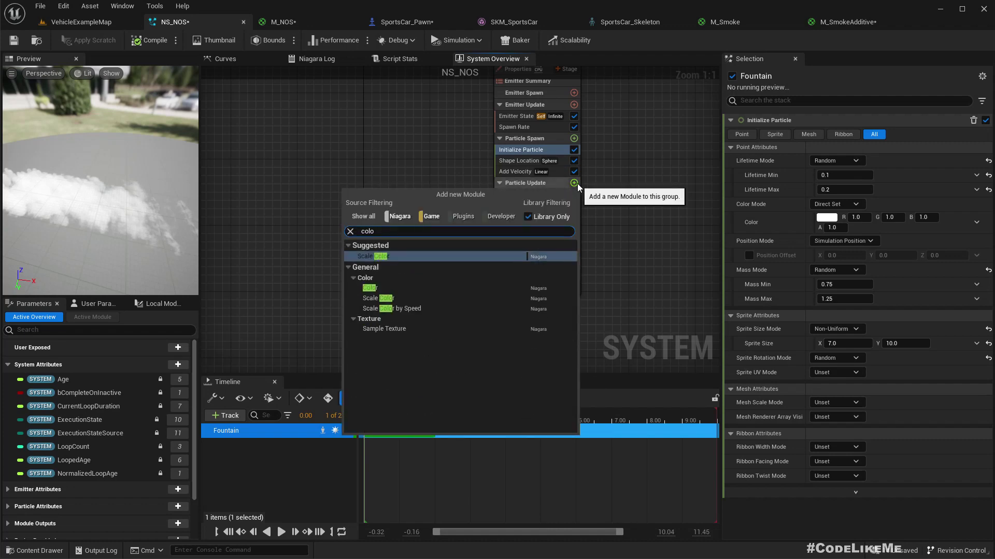
key("Down")
key("Down")
key("Down")
key("Return")
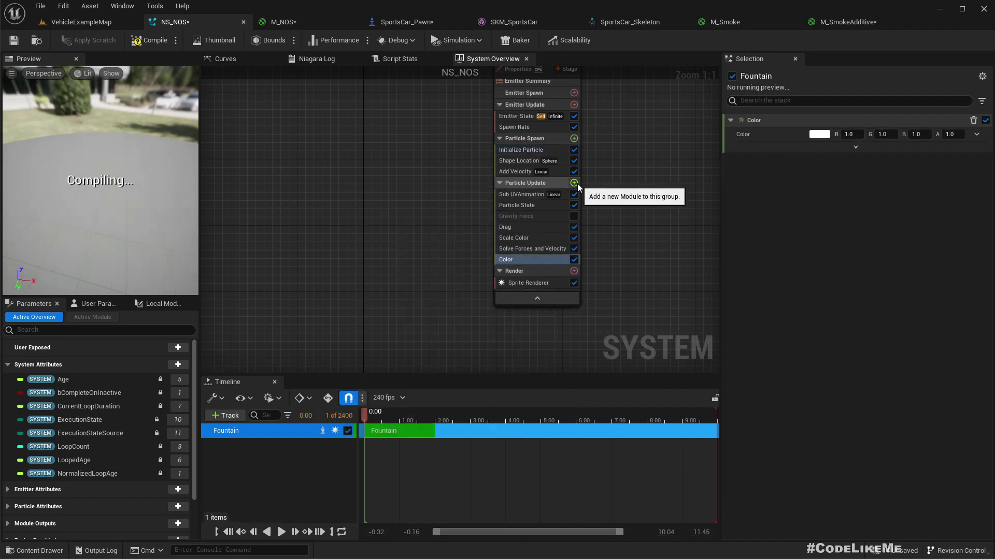
left_click(819, 135)
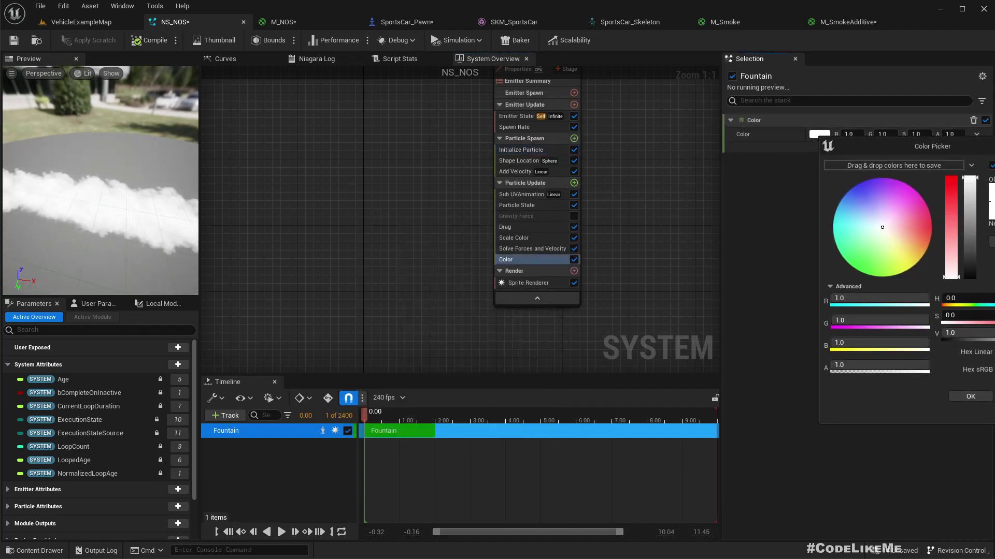
left_click(994, 146)
left_click(829, 133)
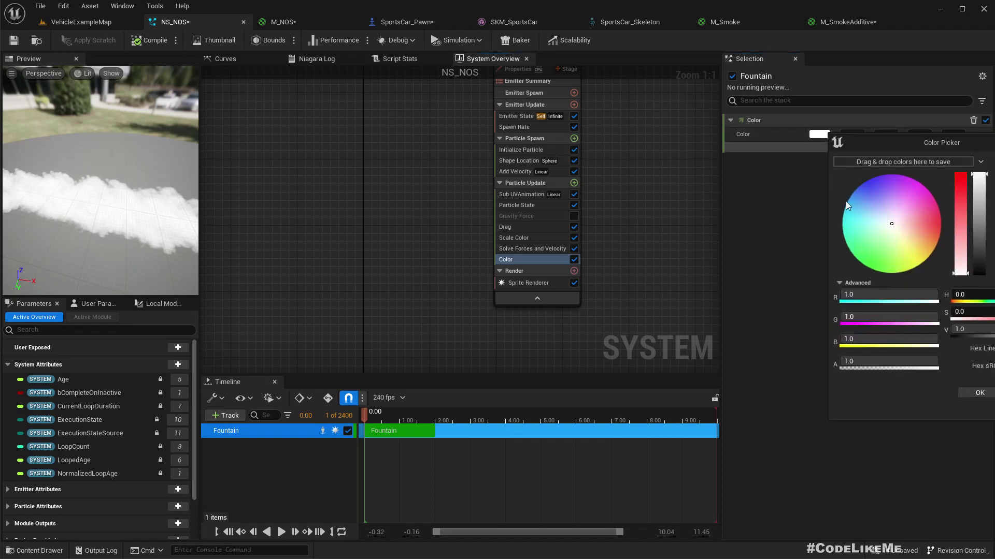
left_click_drag(890, 210, 955, 200)
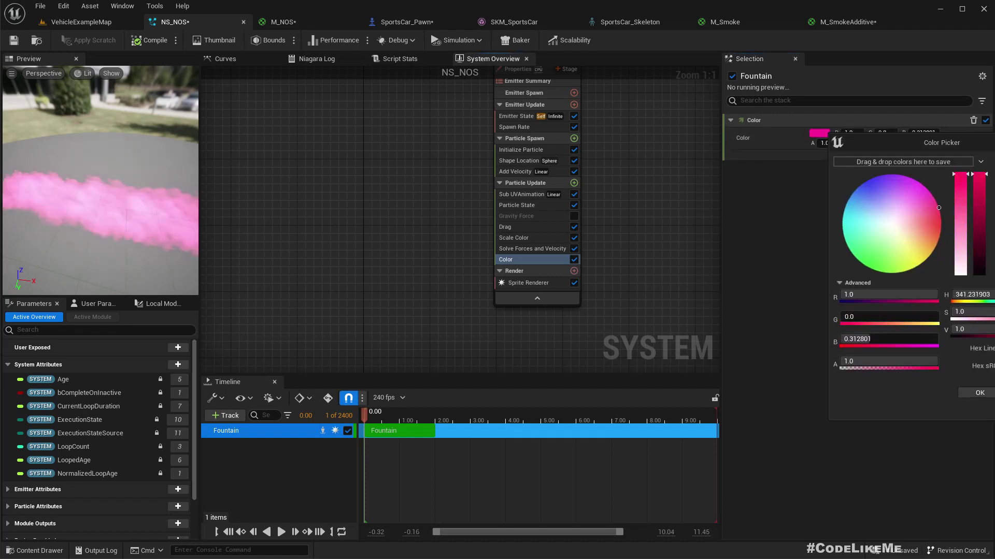
key("Escape")
Save all modified assets and drive the Color module's color with the Color from Curve dynamic input.
left_click(976, 134)
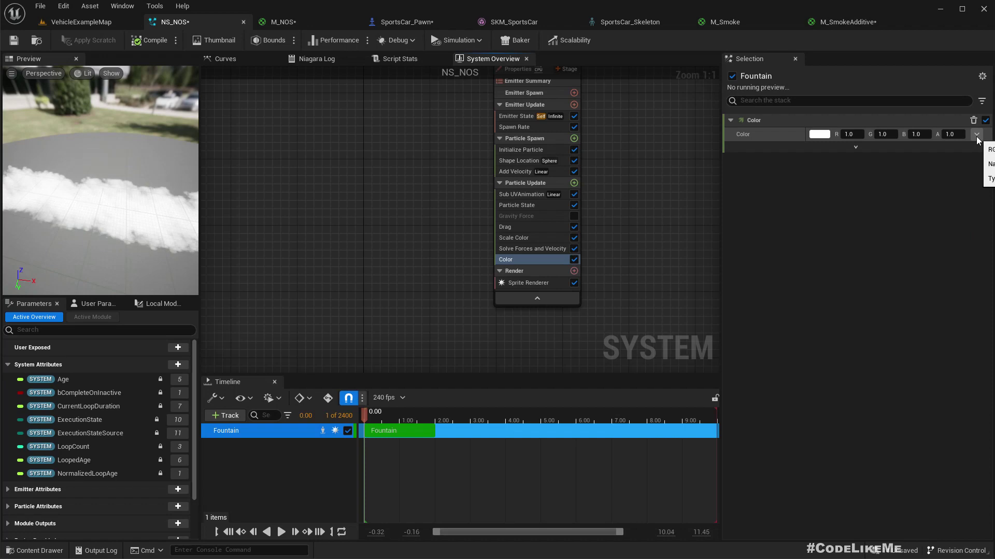
left_click(975, 134)
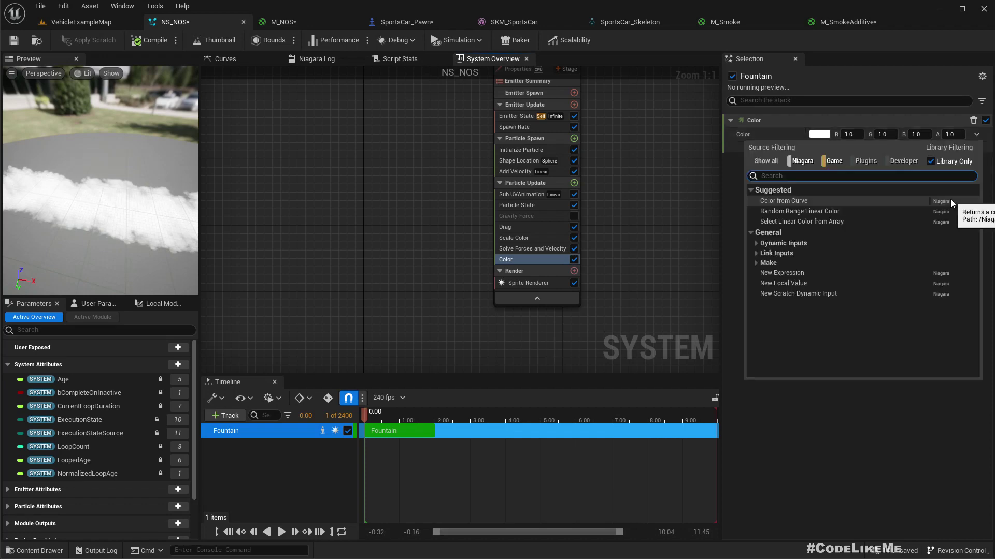
key("ctrl+shift+s")
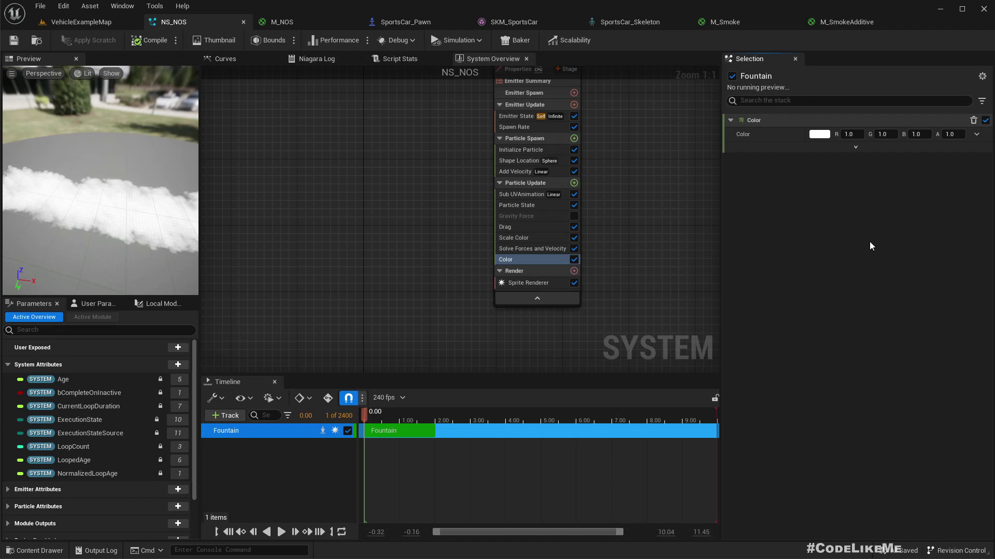
left_click(977, 134)
type("curv")
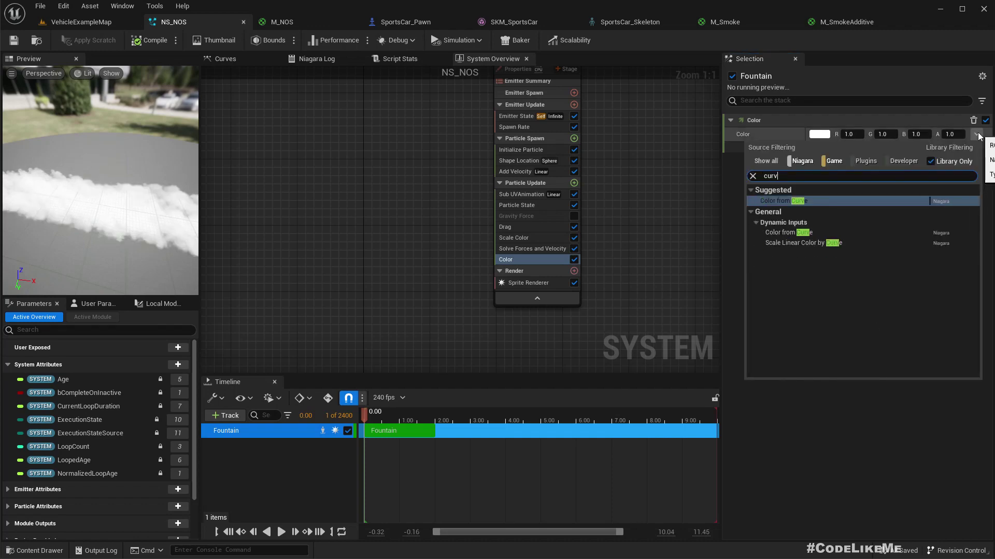
key("Return")
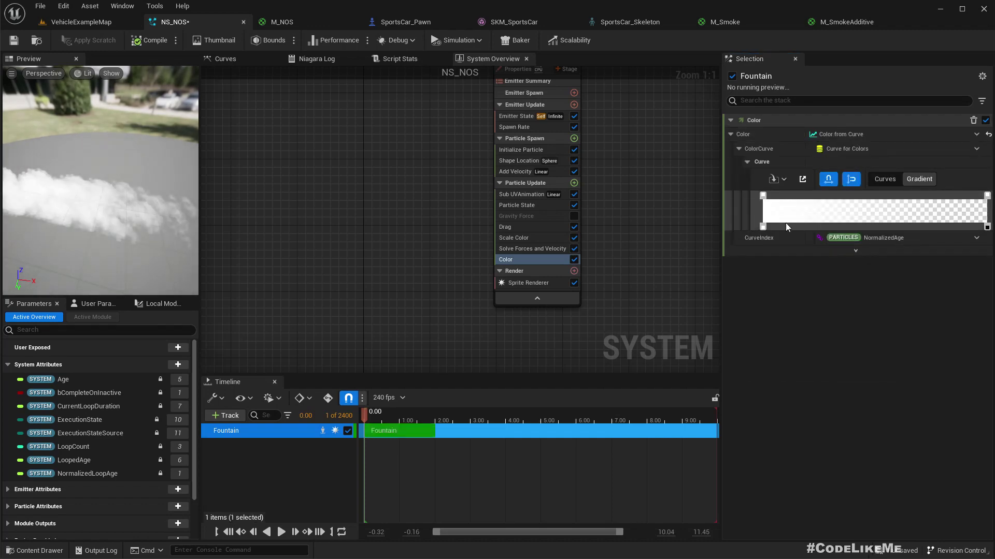
Set the gradient's starting color stop to a fully saturated blue with hue about 207 and value 500.
double_click(763, 195)
left_click_drag(826, 288, 750, 247)
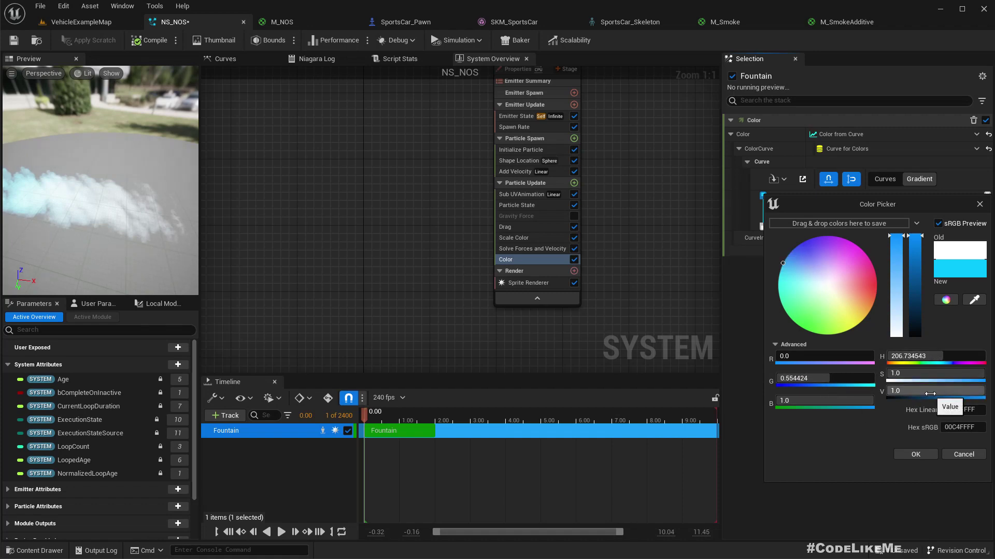
key("Return")
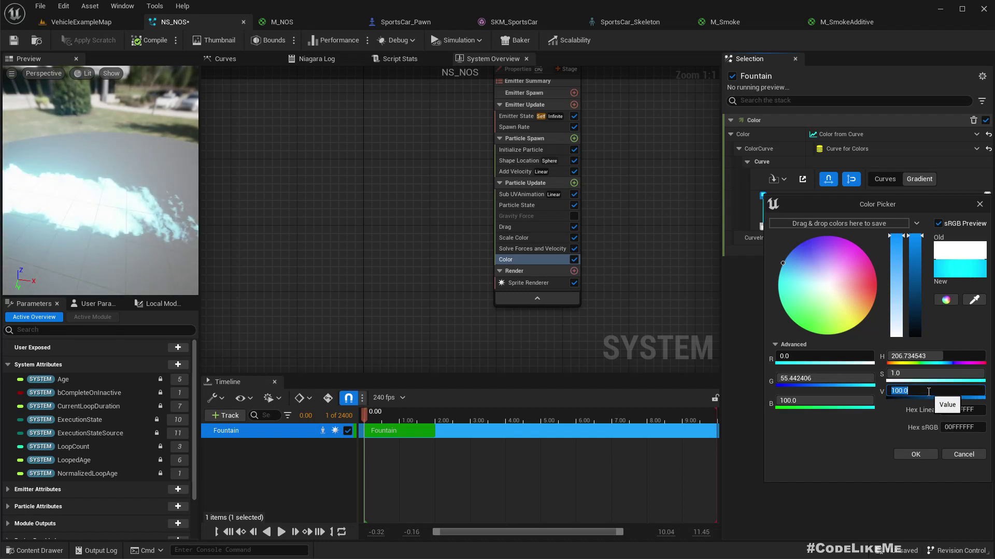
type("500")
key("Return")
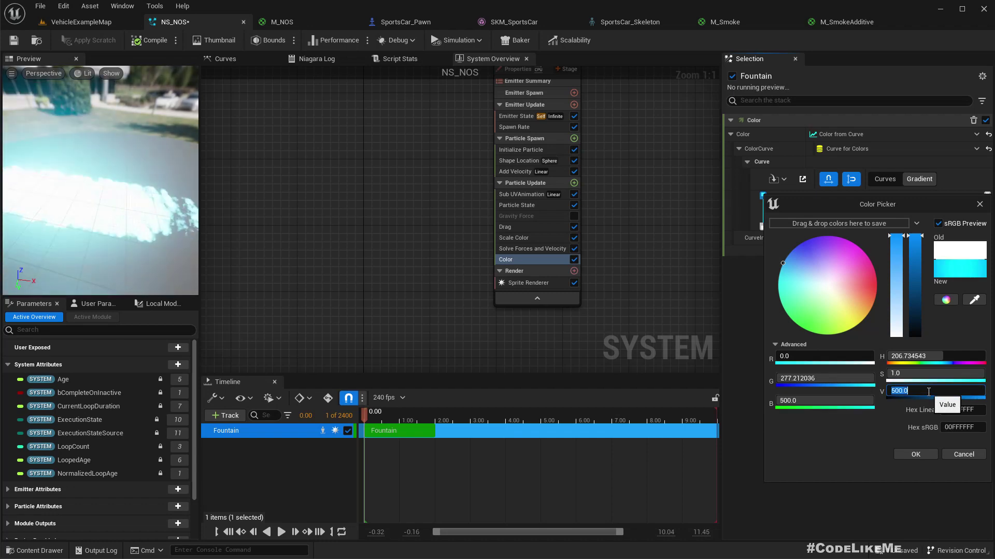
left_click(912, 455)
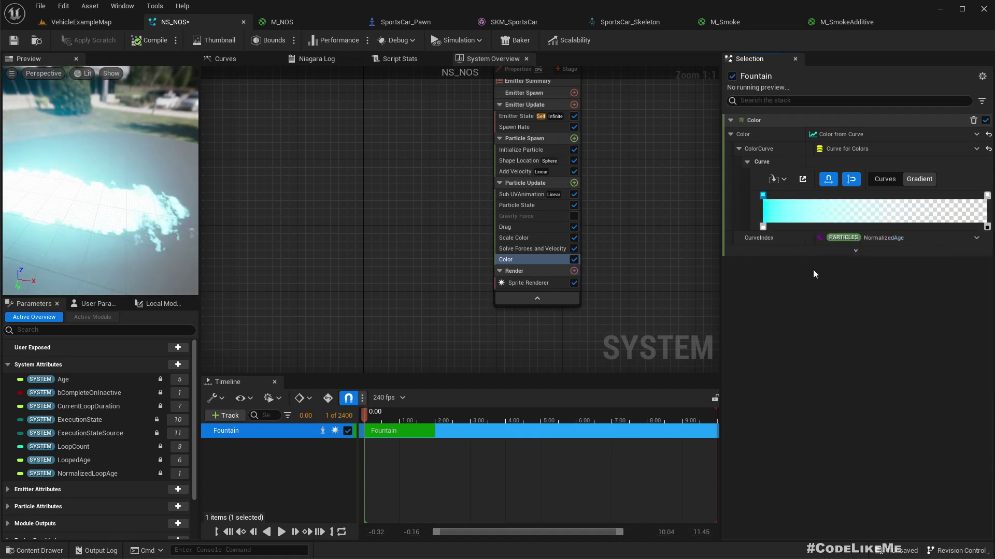
Add a second color stop about 13% along the gradient and reduce its color value to about 0.43.
double_click(801, 195)
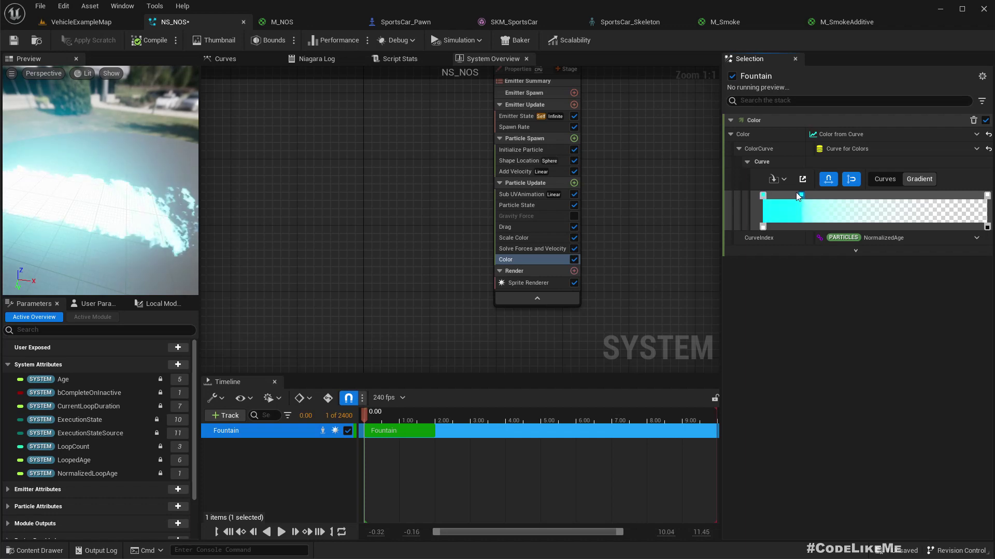
left_click_drag(799, 195, 791, 195)
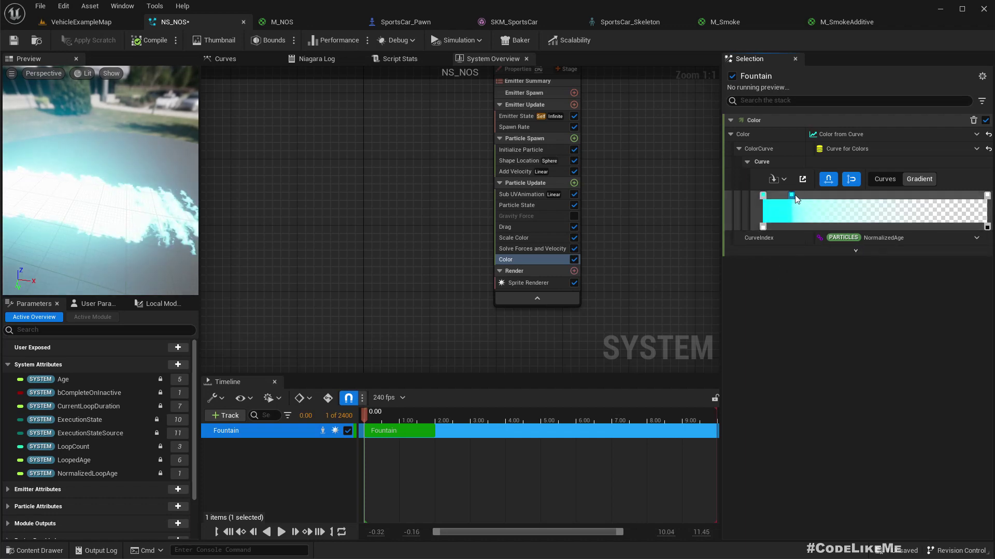
double_click(791, 195)
left_click_drag(934, 293, 948, 296)
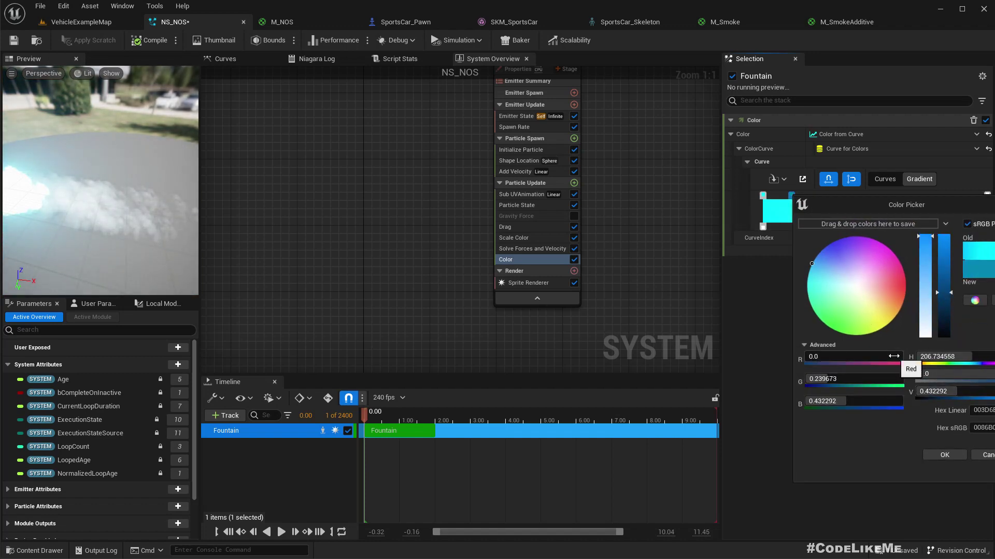
left_click(946, 454)
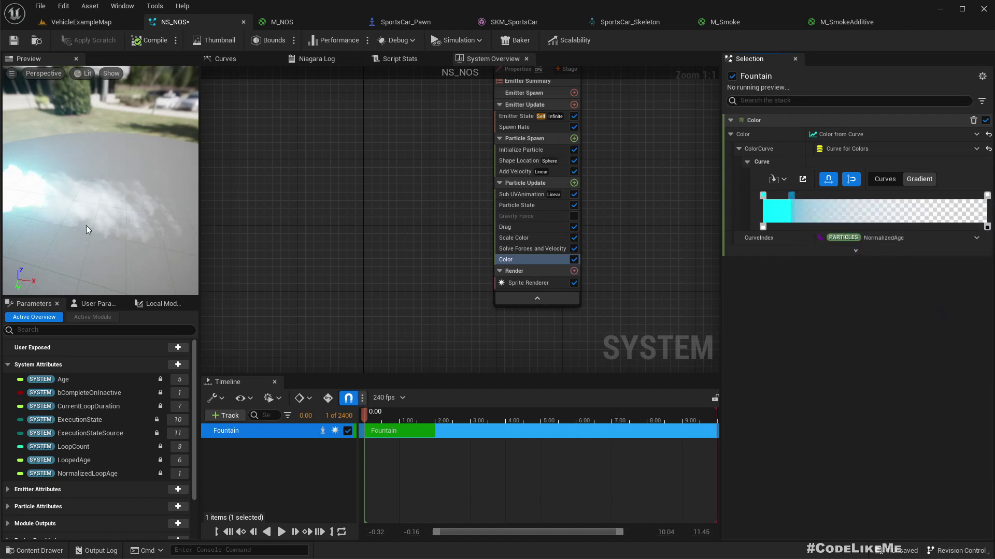
Set the gradient's end color stop to cyan.
mouse_move(106, 211)
left_mouse_down()
mouse_move(96, 215)
mouse_move(122, 207)
mouse_move(93, 220)
left_mouse_up()
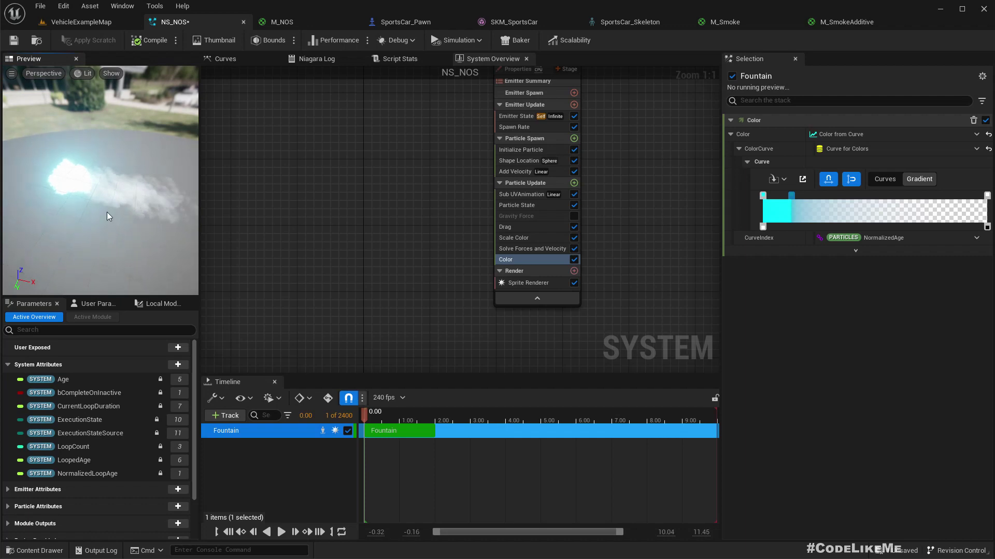
left_click(988, 195)
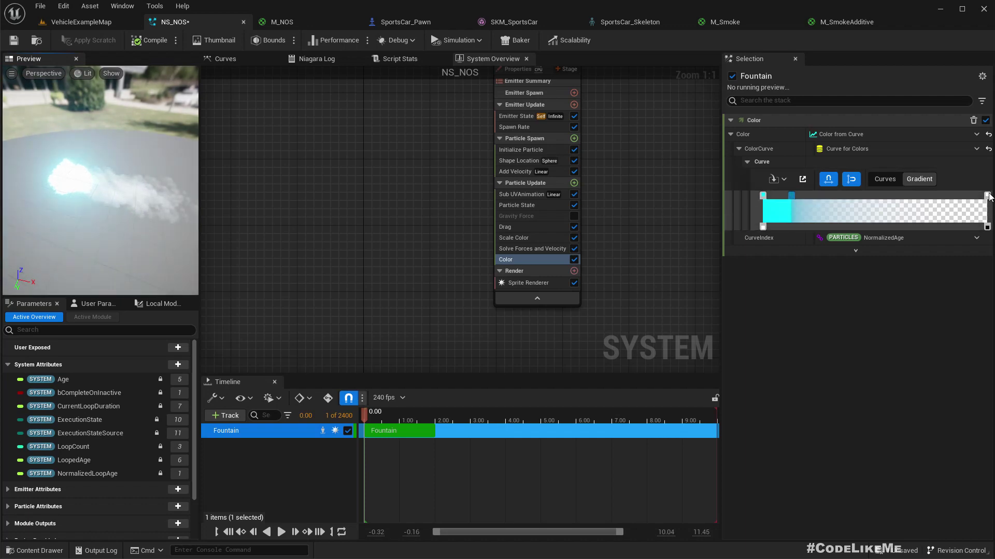
right_click(988, 197)
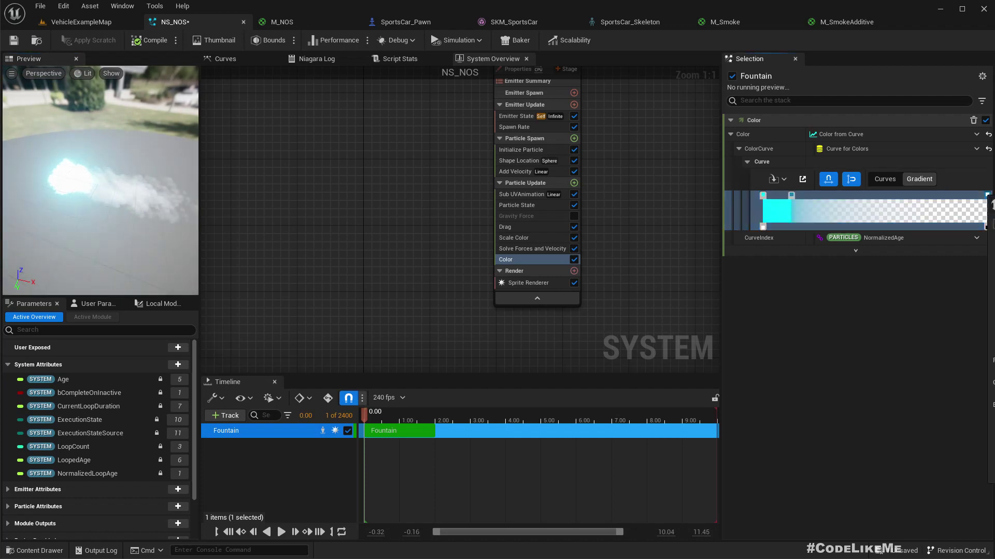
left_click_drag(994, 268, 915, 267)
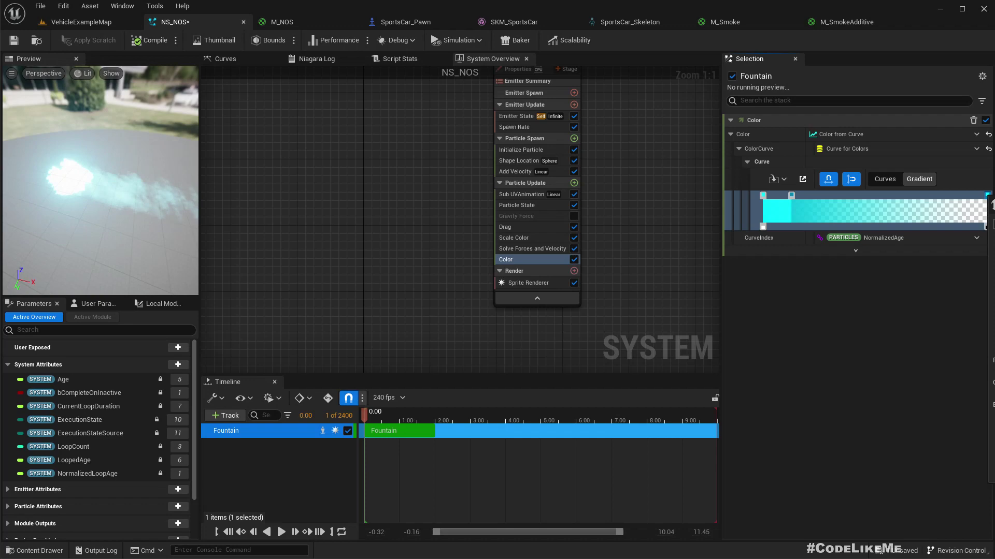
key("Return")
Move the gradient's middle color stop to about 27% along and set its color value to 10.
mouse_move(130, 202)
left_mouse_down()
mouse_move(21, 203)
mouse_move(133, 206)
left_mouse_up()
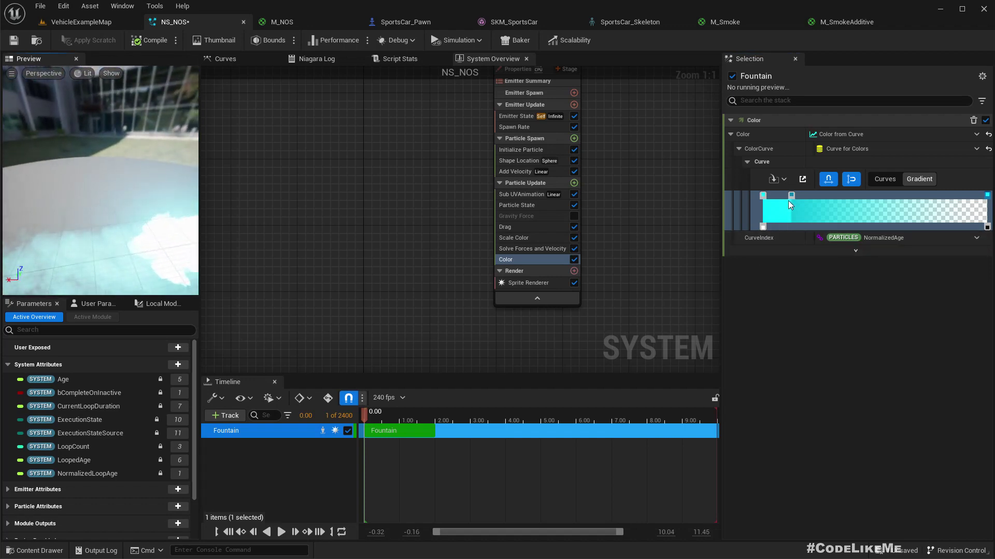
left_click_drag(791, 194, 854, 198)
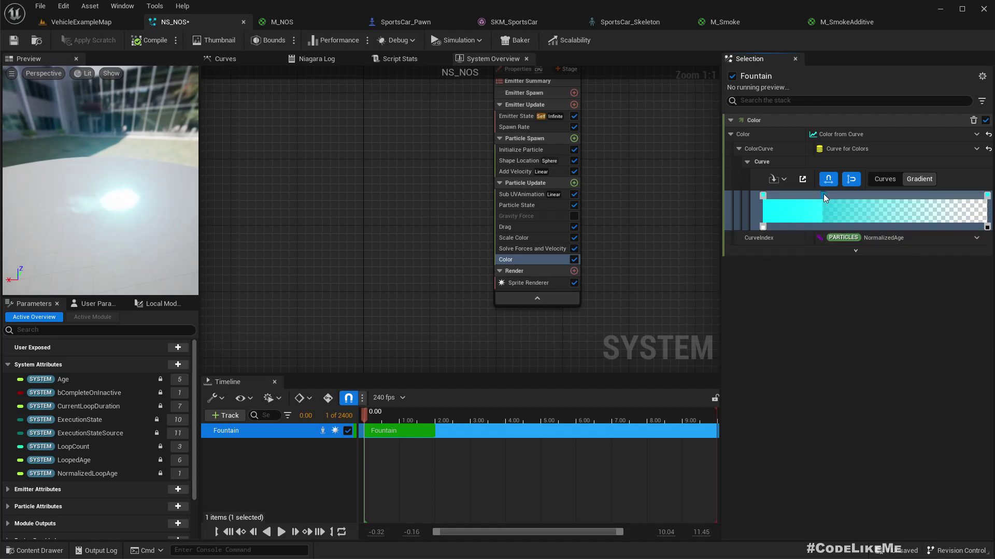
double_click(824, 195)
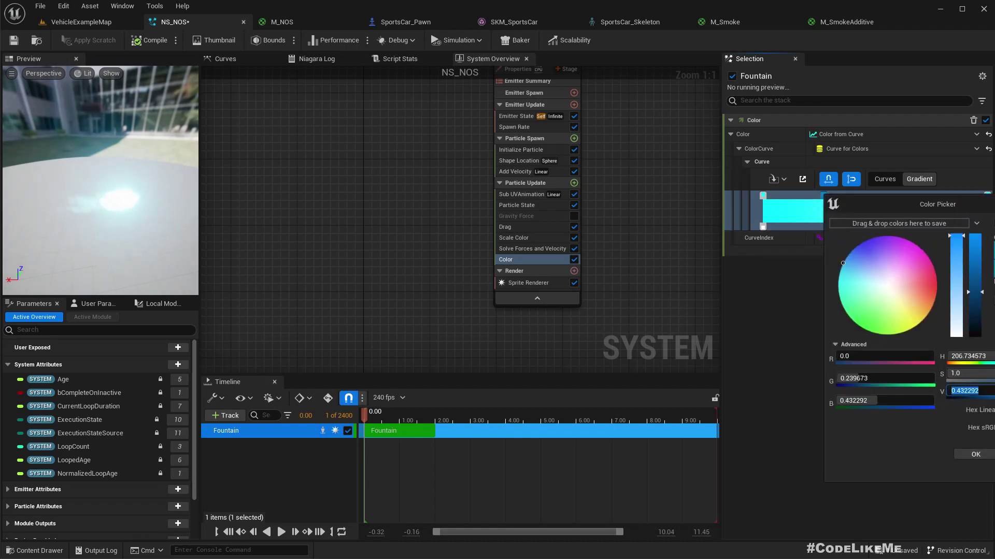
type("100")
key("Return")
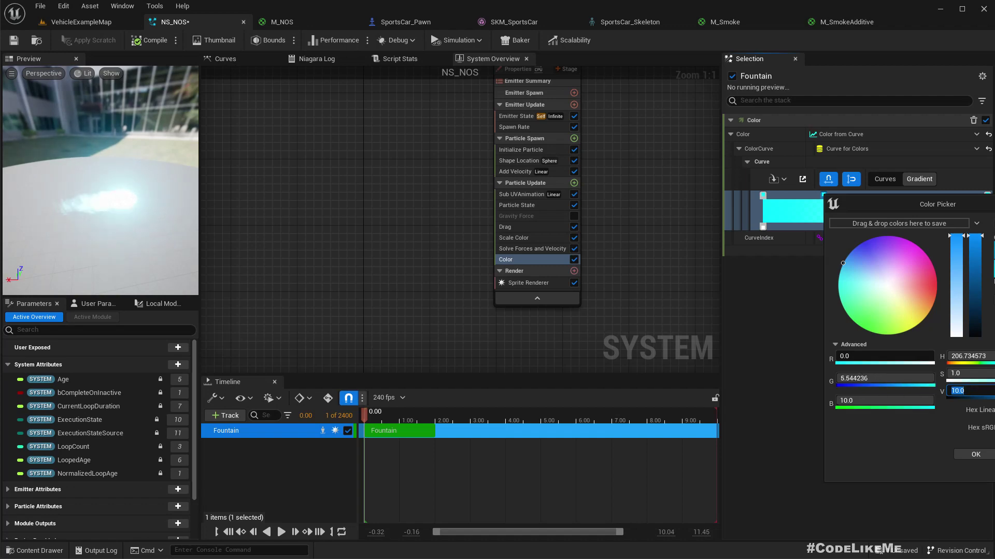
Examine the glowing exhaust plumes behind the nearest car in VehicleExampleMap from several distances and angles.
left_click(78, 22)
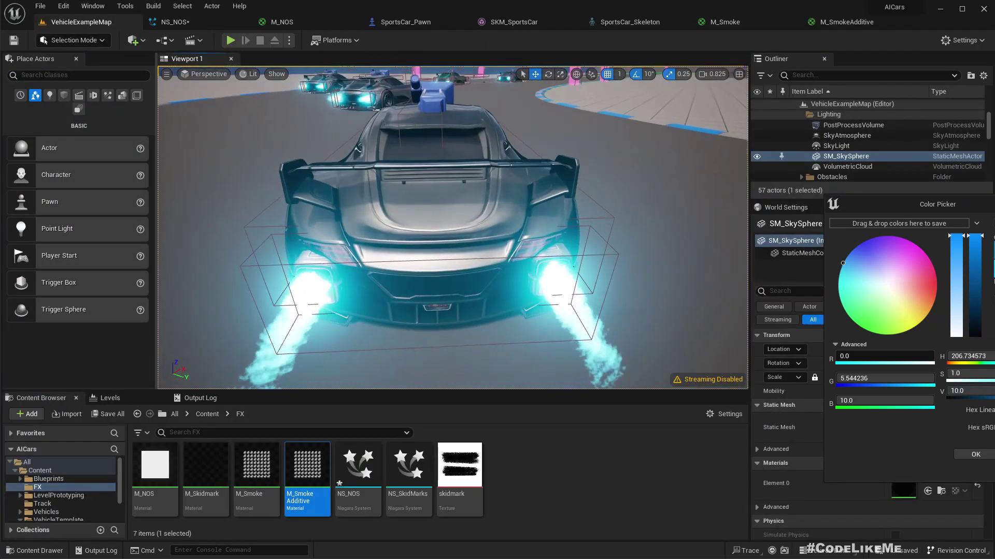
middle_click_drag(519, 253, 519, 280)
scroll(520, 253, "down", 3)
key("Escape")
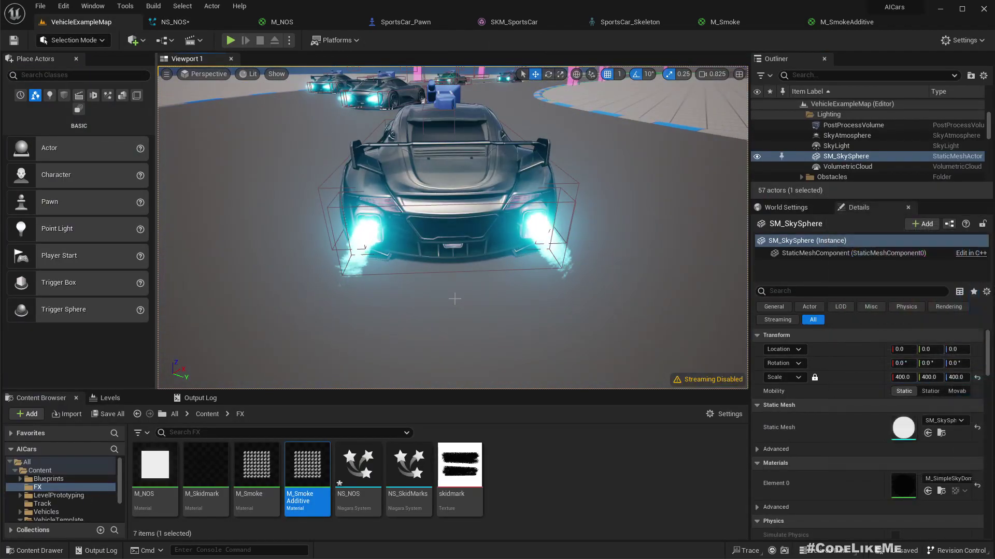
left_click(453, 299)
key("a")
mouse_move(453, 299)
right_mouse_down()
mouse_move(539, 299)
mouse_move(410, 299)
mouse_move(323, 278)
mouse_move(468, 300)
right_mouse_up()
key("d")
key("d")
key("a")
key("w")
Check how the nitrous plumes look on the cars spread along the track in VehicleExampleMap.
scroll(463, 300, "down", 1)
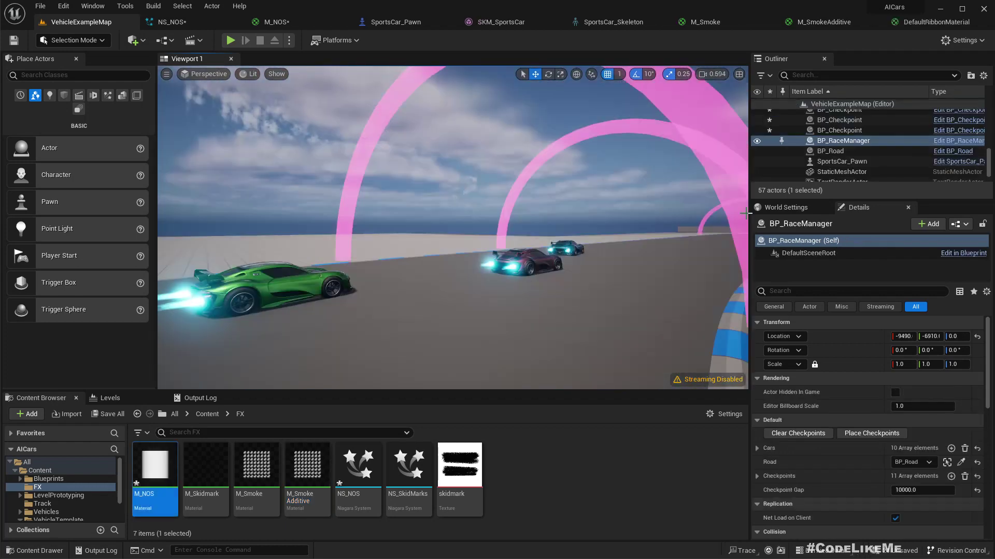
mouse_move(563, 236)
right_mouse_down()
mouse_move(487, 238)
mouse_move(553, 266)
mouse_move(565, 234)
right_mouse_up()
key("a")
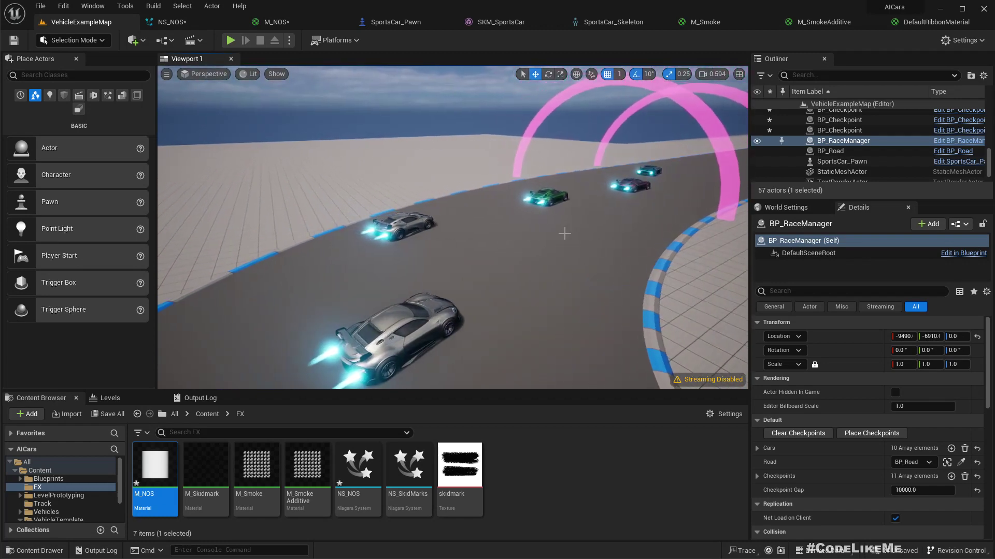
Turn off Auto Activate for the NS_NOSR and NS_NOSL components in SportsCar_Pawn and check the cars in VehicleExampleMap.
key("Escape")
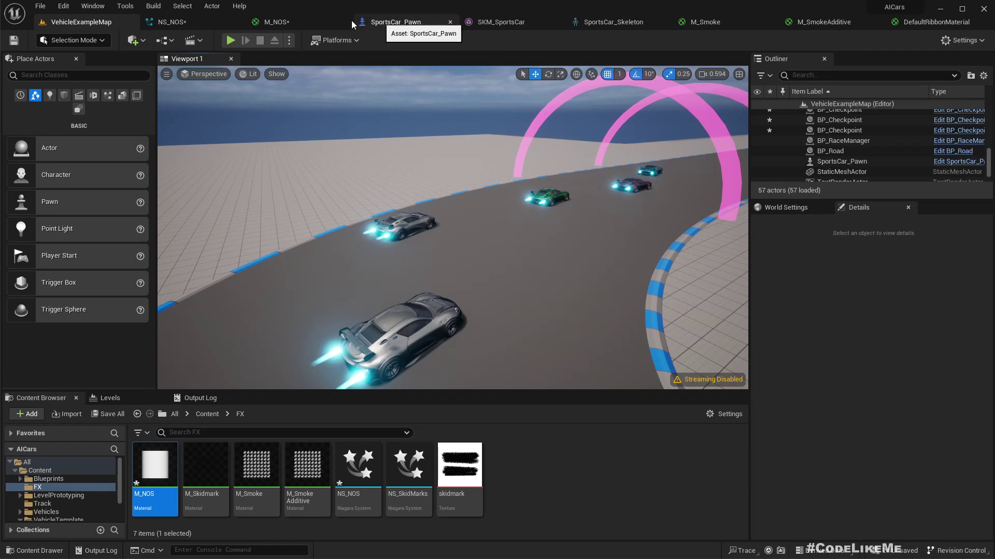
left_click(384, 25)
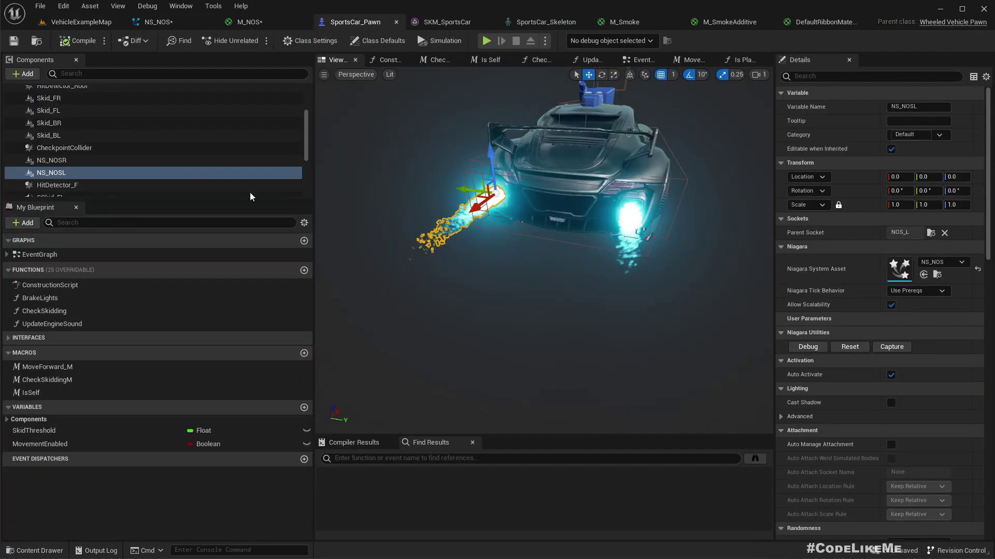
left_click(62, 161, "ctrl")
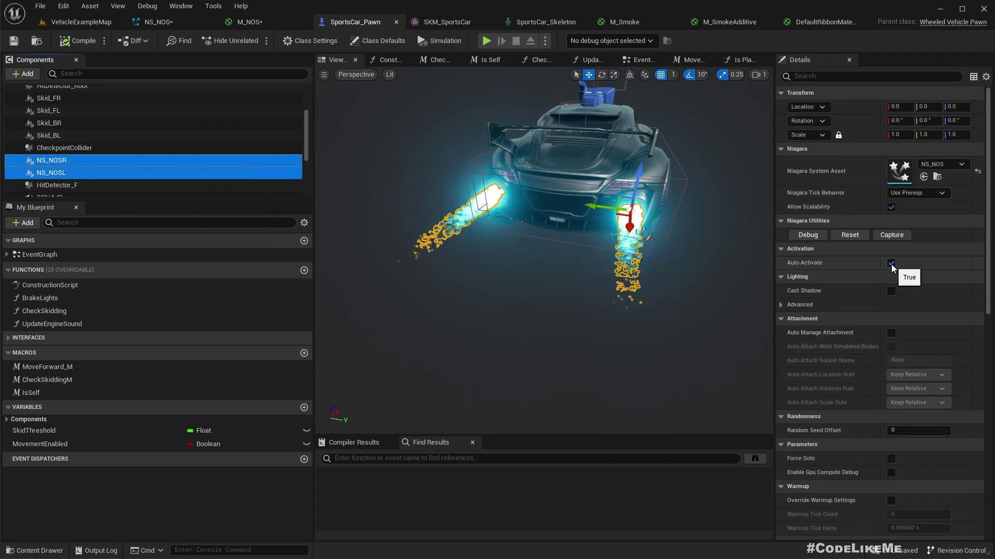
left_click(891, 263)
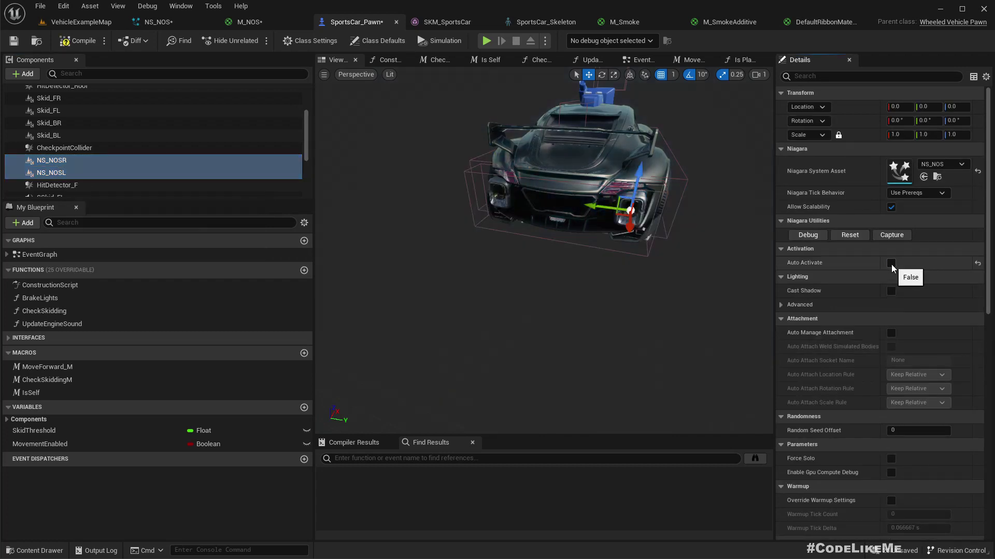
left_click(78, 25)
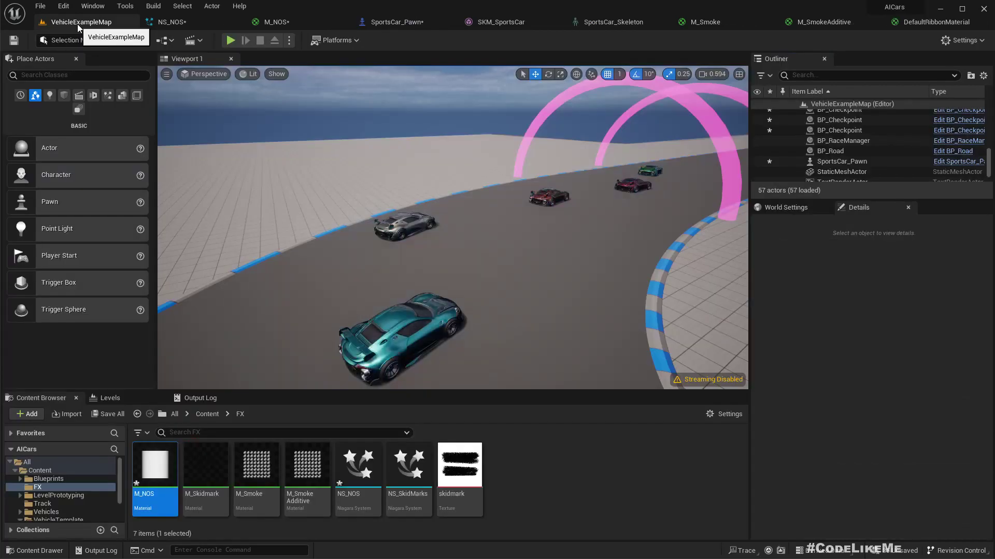
Bring up the Movement control + Brake lights section of SportsCar_Pawn's Event Graph.
left_click(393, 23)
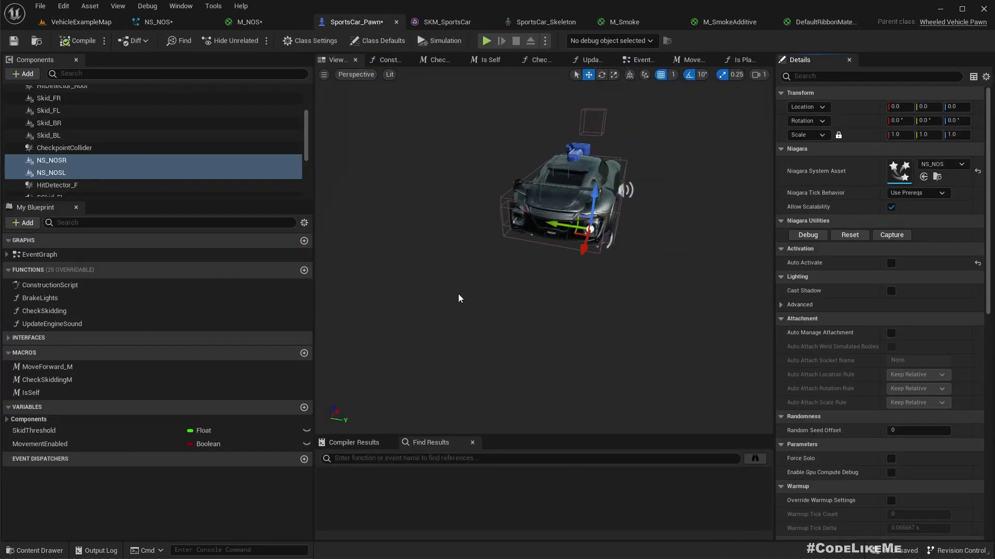
left_click(636, 60)
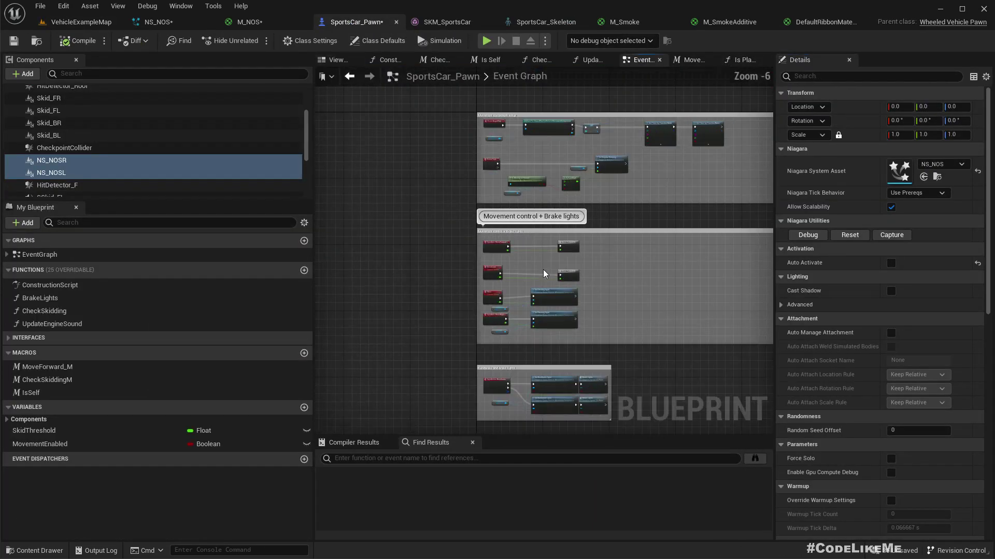
scroll(572, 226, "up", 5)
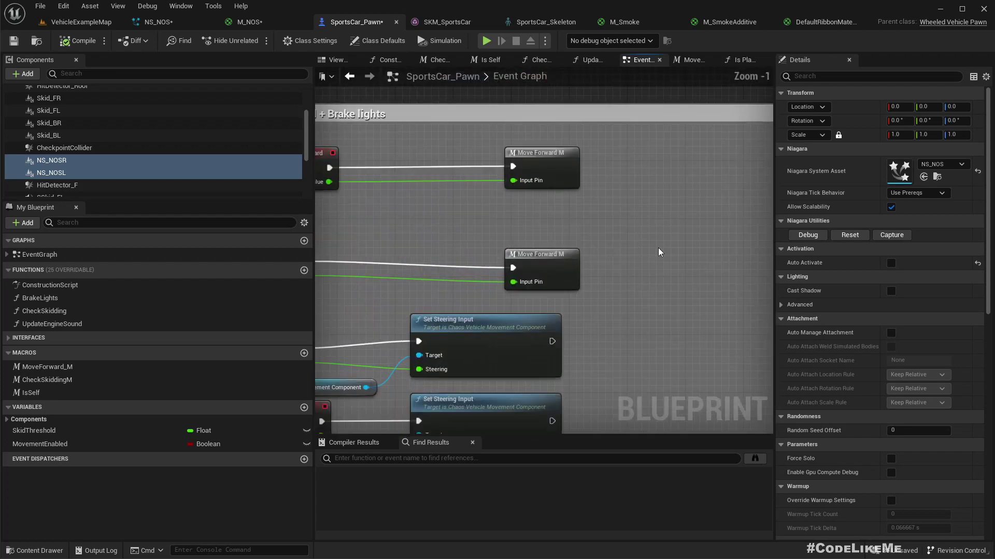
right_click(690, 176)
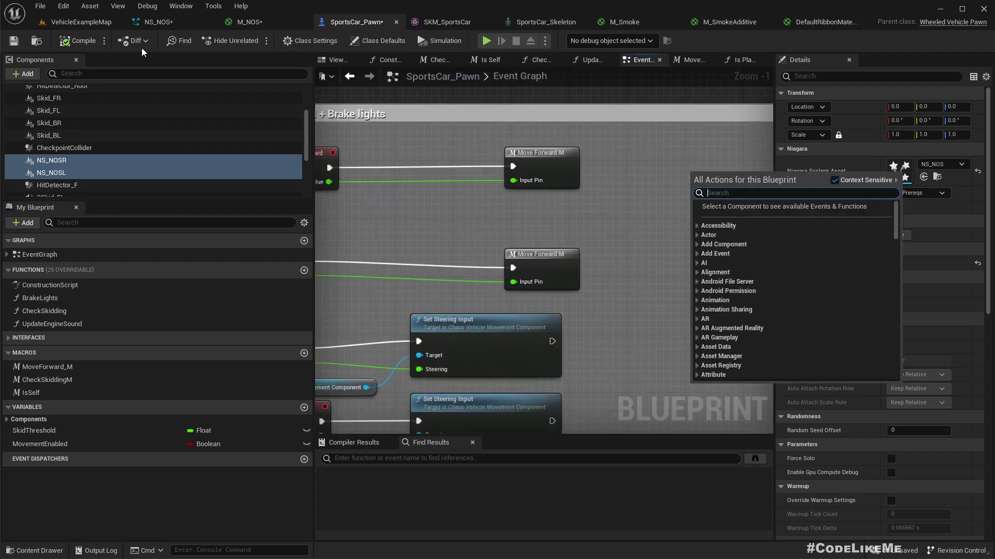
Open the Input category of the Project Settings and expand its Action Mappings.
left_click(104, 24)
left_click(976, 41)
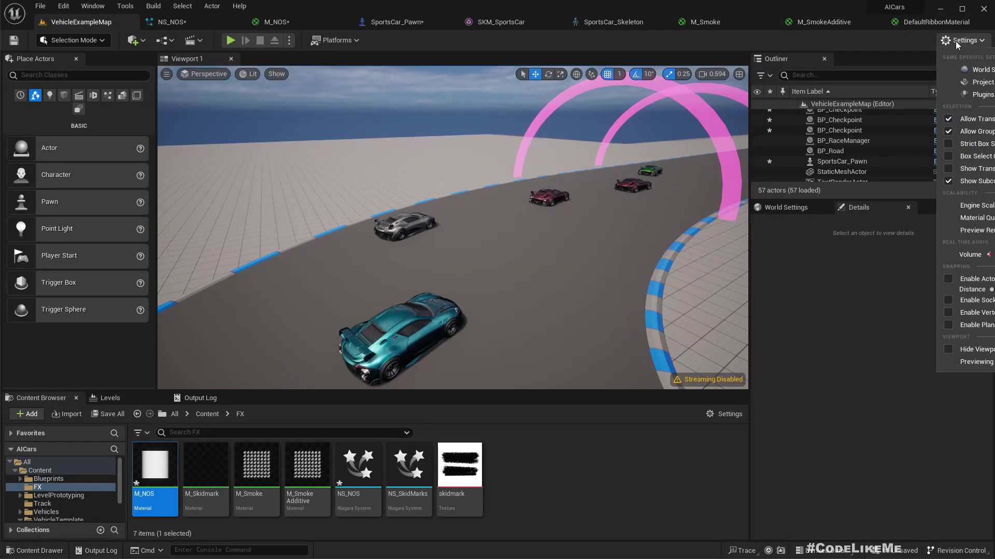
left_click(981, 83)
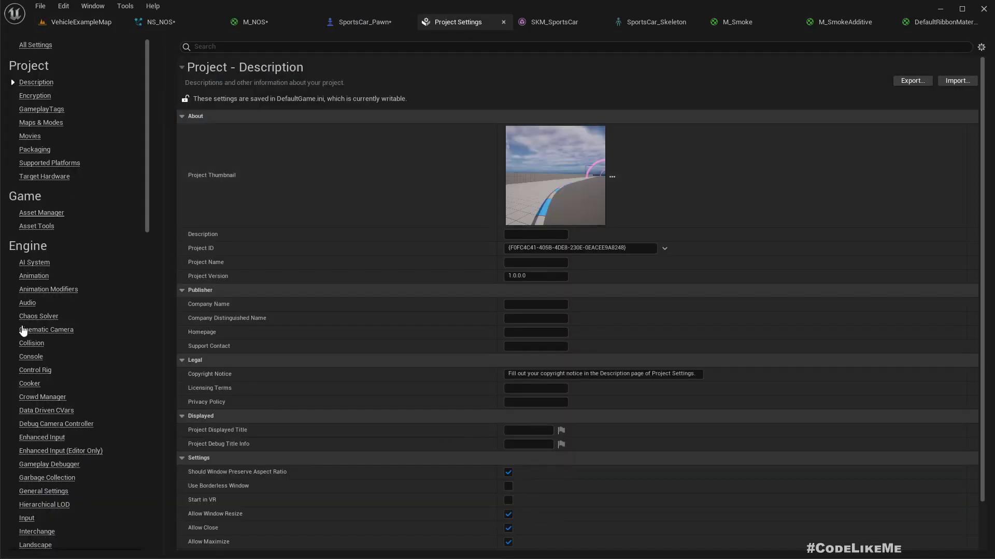
left_click(27, 519)
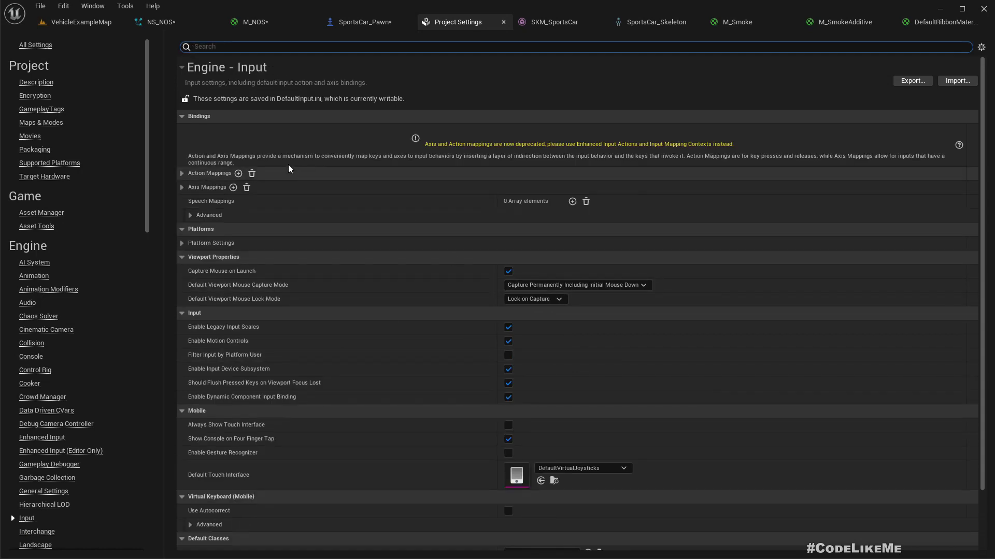
left_click(182, 173)
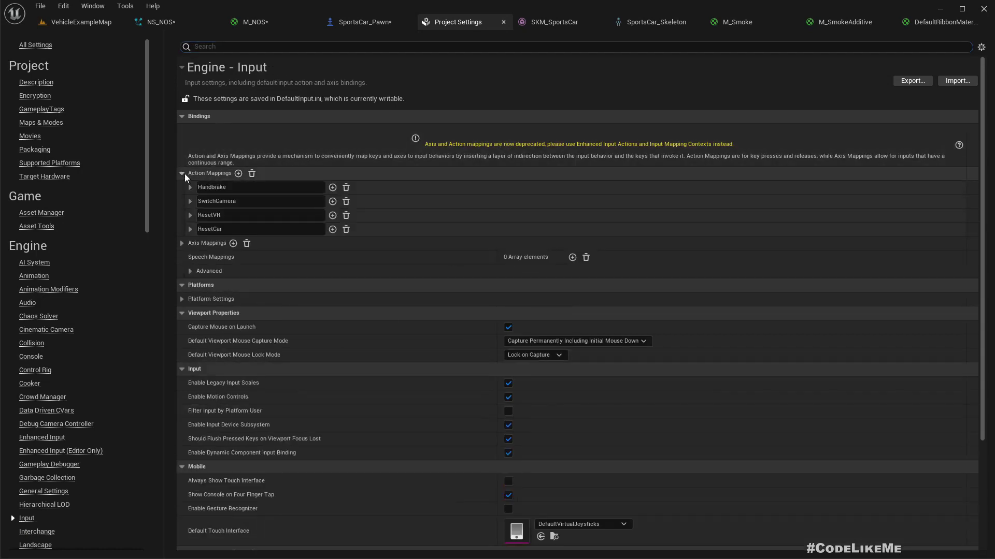
Add a new action mapping named NOS.
left_click(238, 173)
left_click(269, 242)
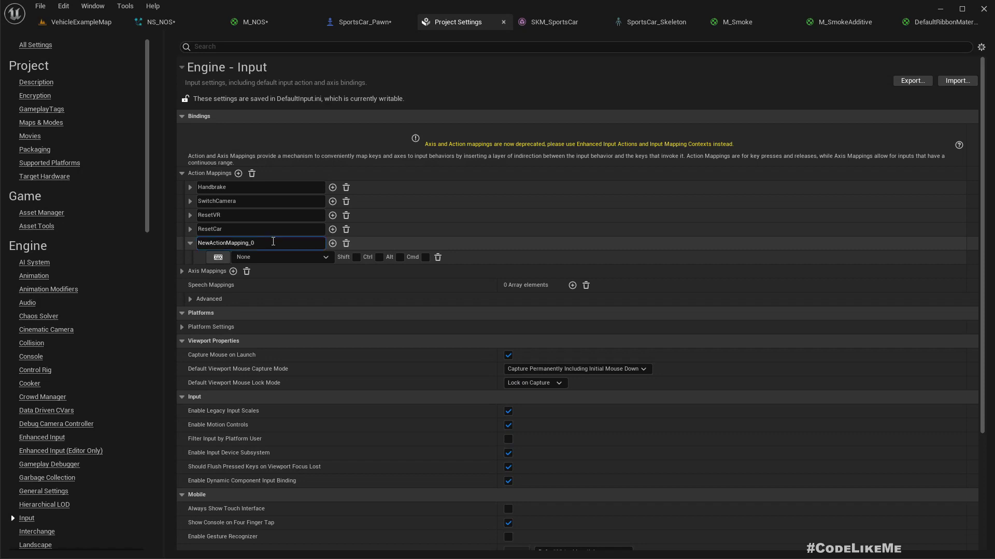
key("ctrl+a")
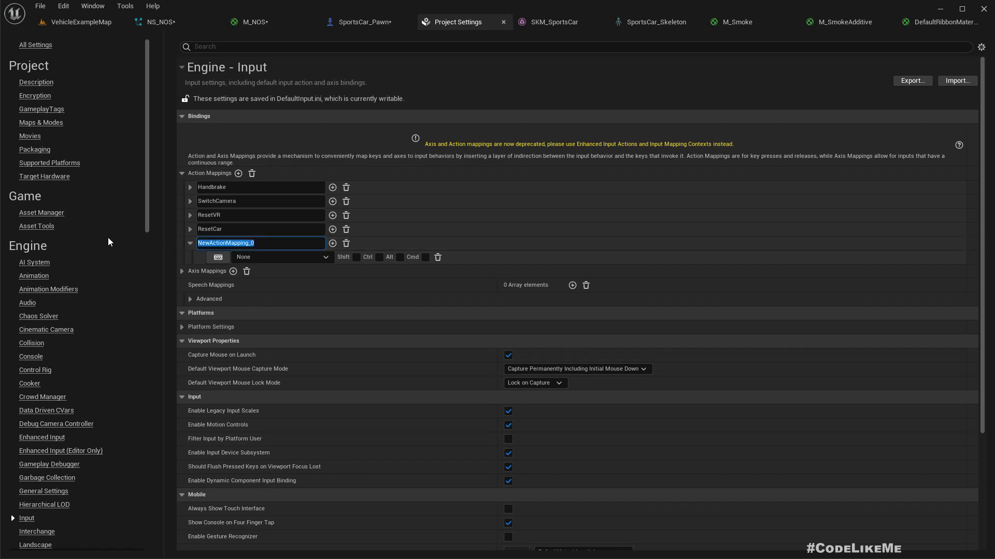
type("NOS")
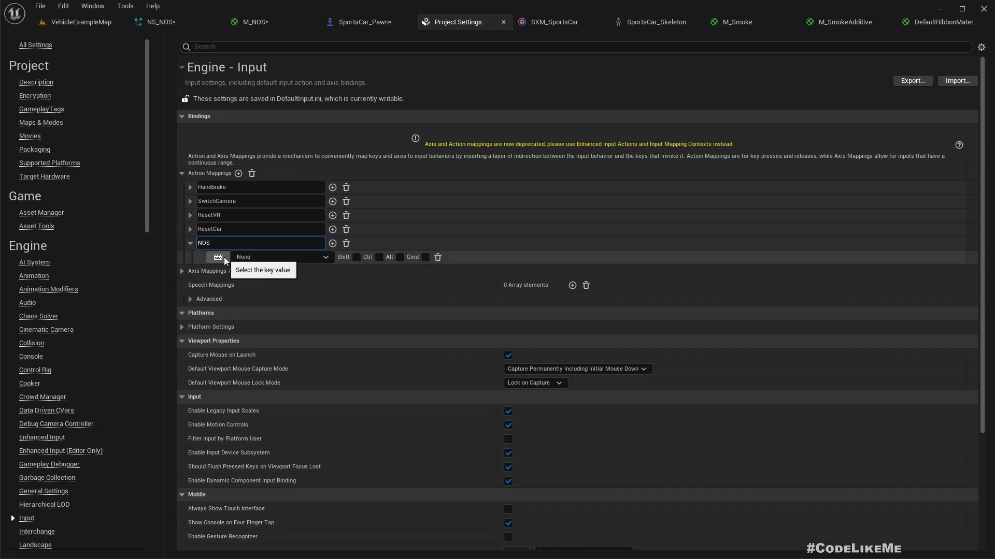
key("Return")
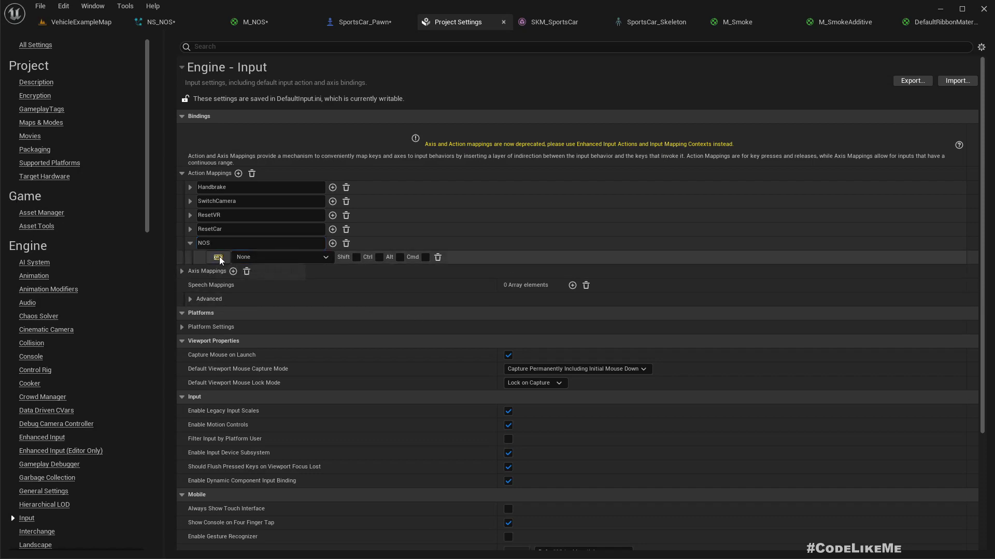
Return to SportsCar_Pawn's Event Graph and bring up the node list in the empty space beside the Move Forward nodes.
left_click(50, 21)
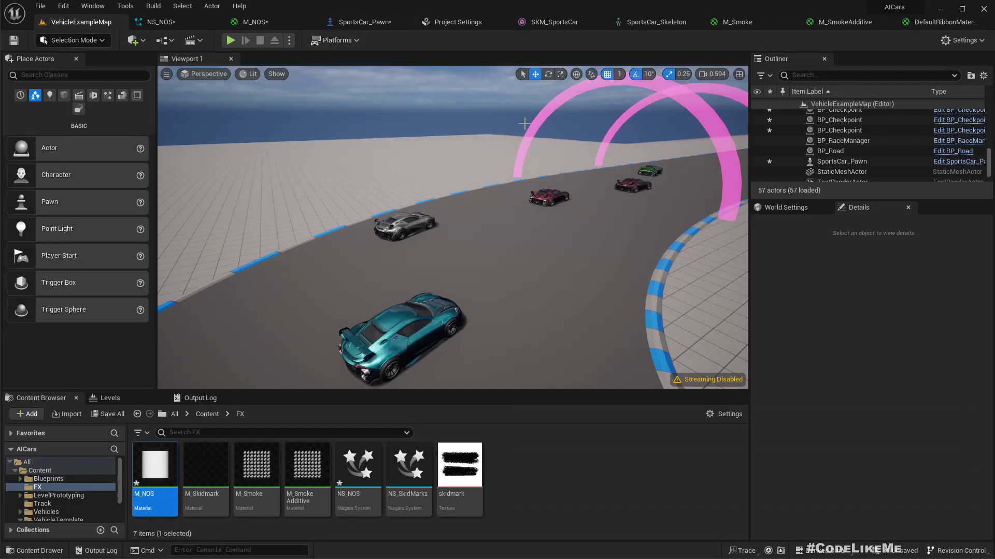
left_click(362, 21)
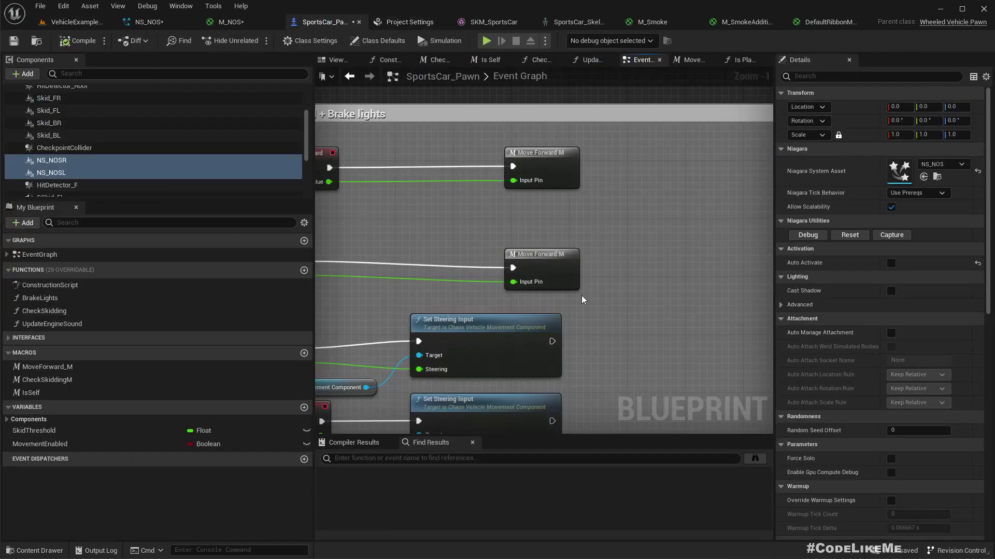
right_click_drag(657, 172, 462, 166)
right_click(462, 167)
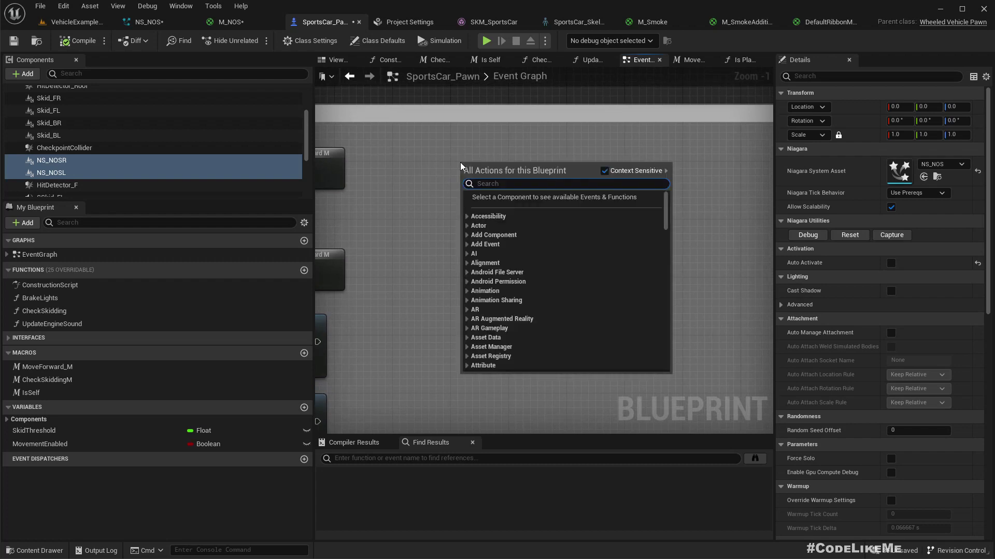
type("noise")
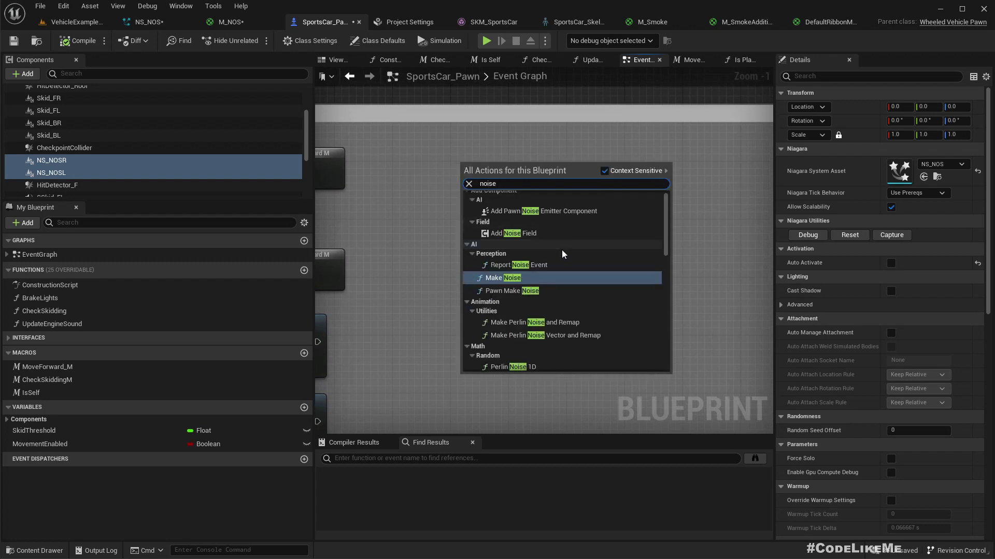
scroll(570, 259, "down", 4)
scroll(552, 247, "down", 10)
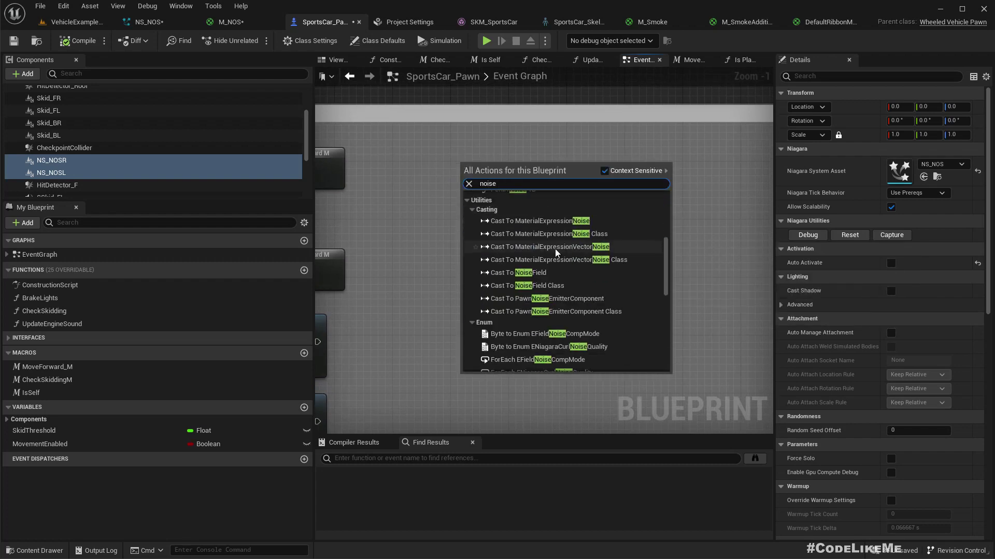
scroll(612, 272, "down", 5)
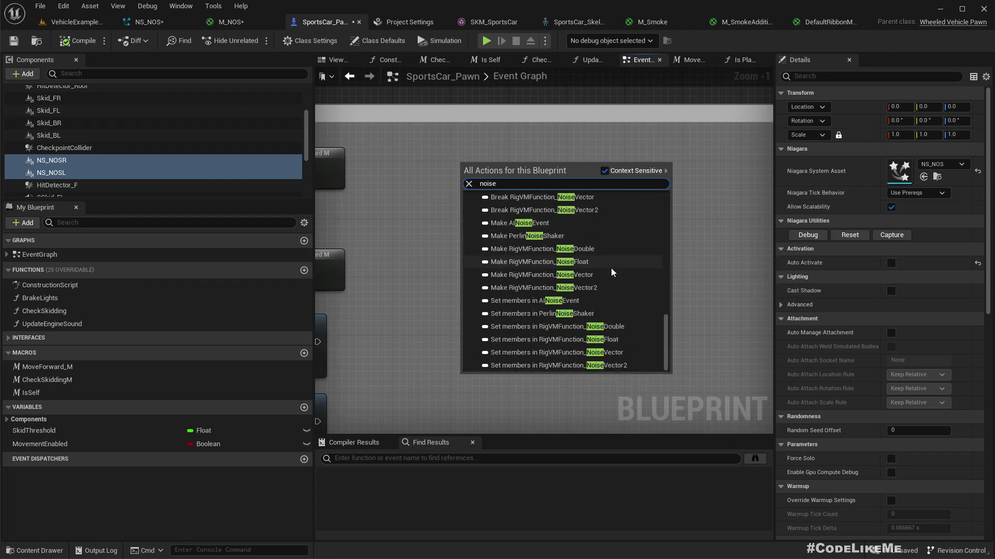
Add the NOS input action event to the Event Graph.
key("ctrl+a")
type("in")
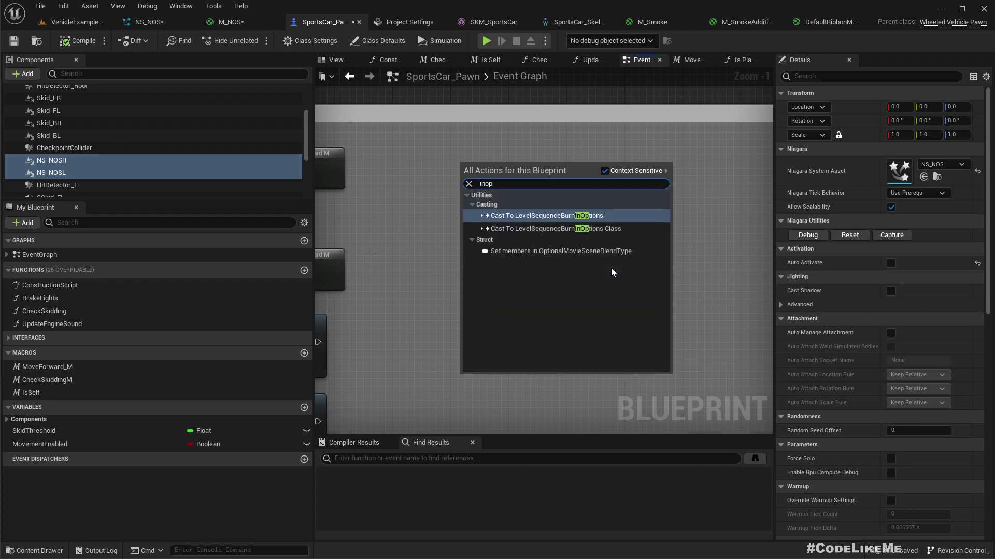
type("put ")
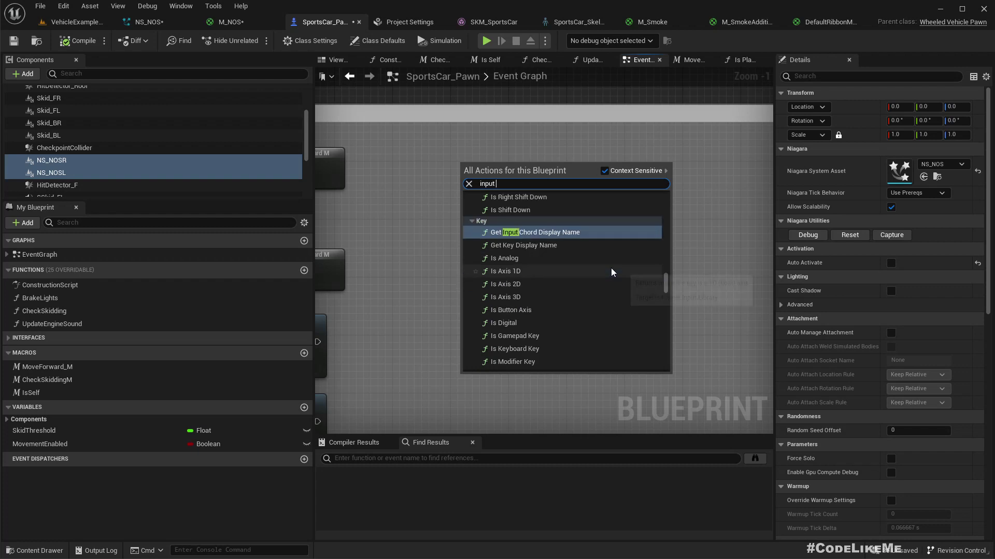
type("nos")
key("Return")
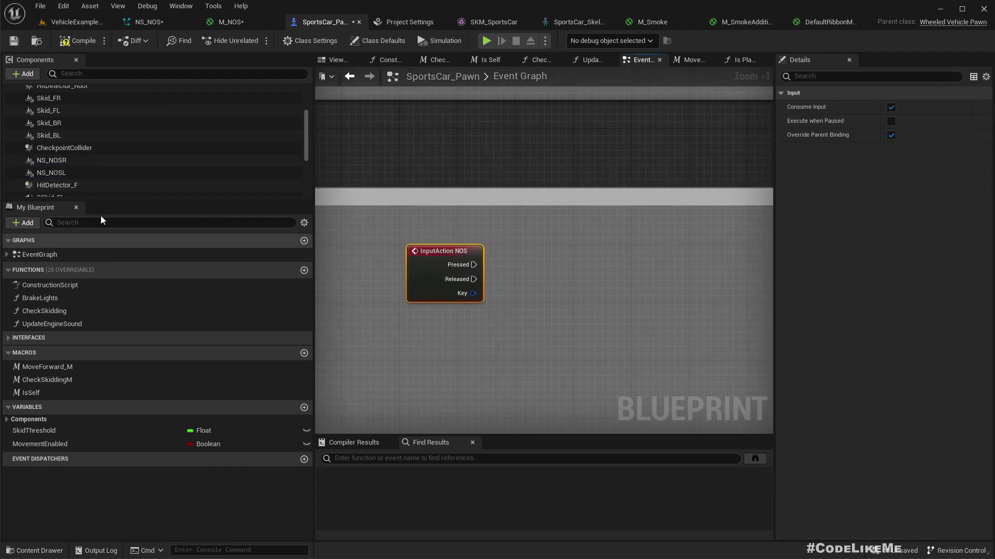
Place references to the NS_NOSL and NS_NOSR components in the graph beside the InputAction NOS event.
scroll(76, 172, "down", 1)
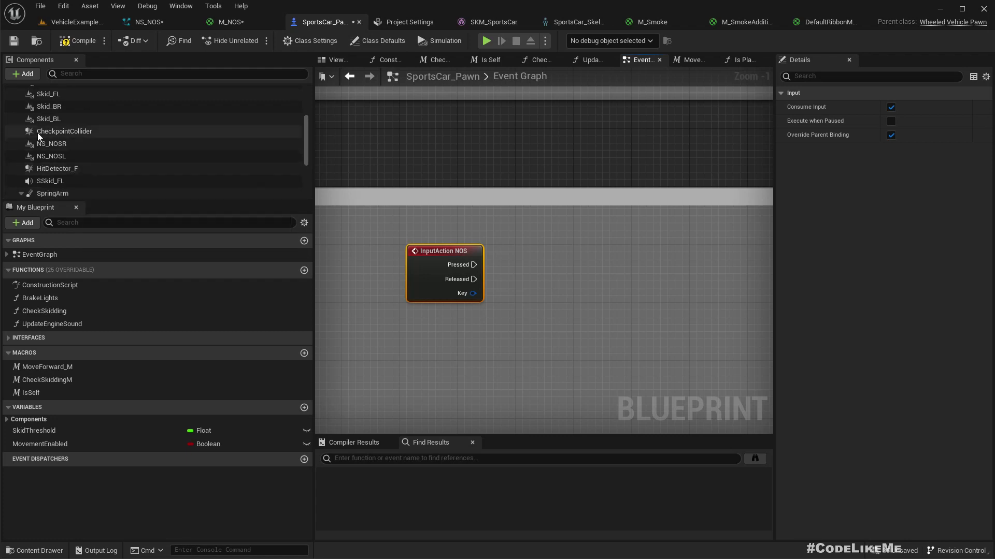
left_click(58, 145)
left_click(52, 155, "ctrl")
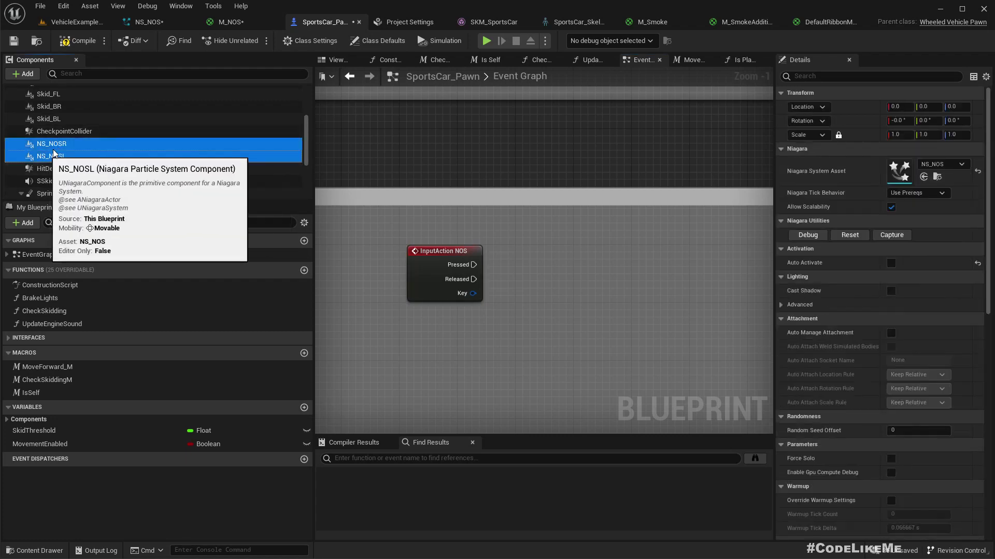
left_click_drag(52, 156, 645, 288)
Add an Activate node and connect both NS_NOSL and NS_NOSR to its Target.
type("set a")
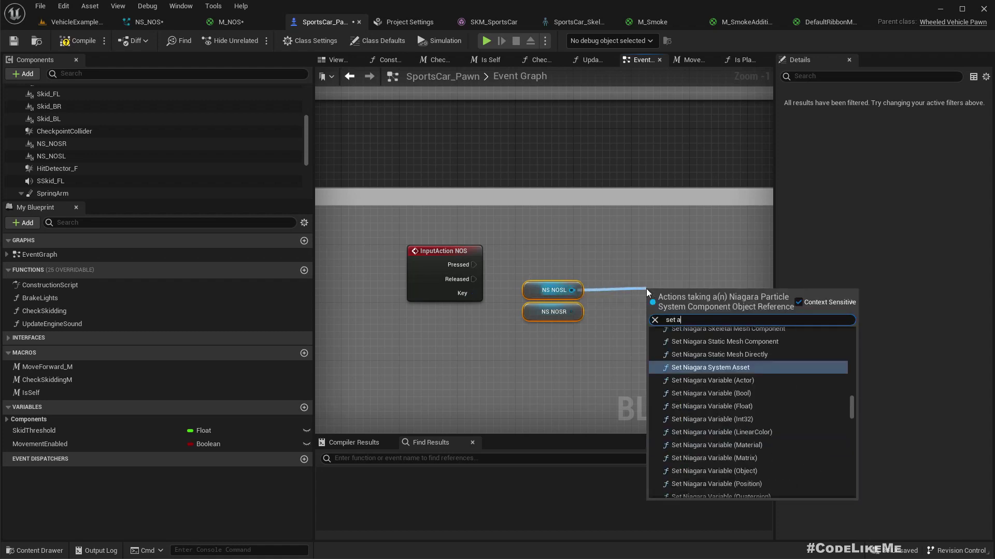
type("ctiva")
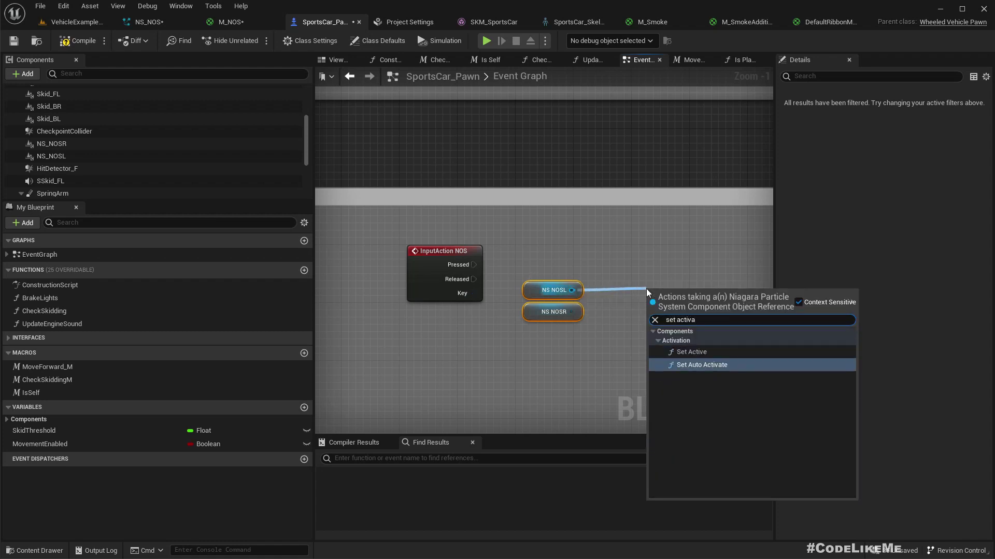
key("ctrl+a")
type("activ")
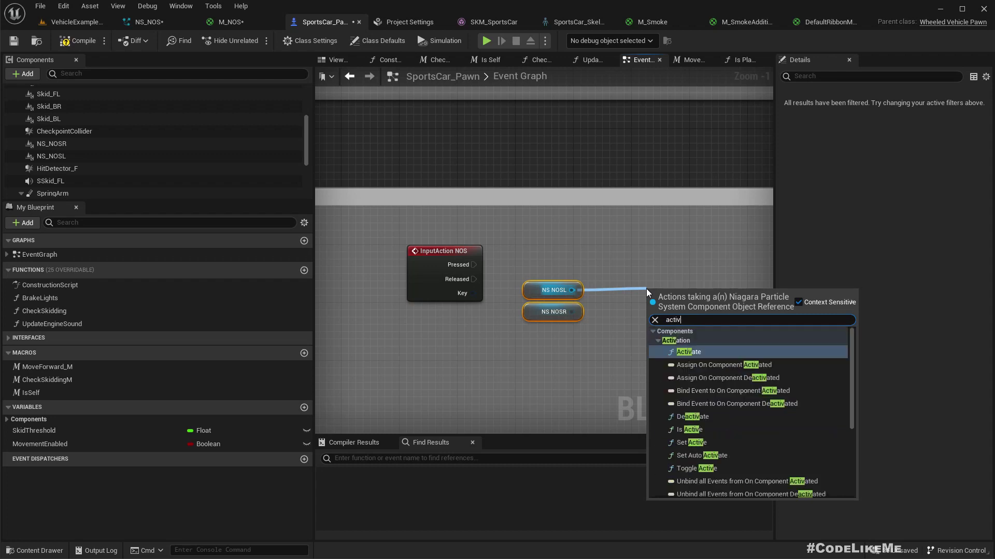
key("Return")
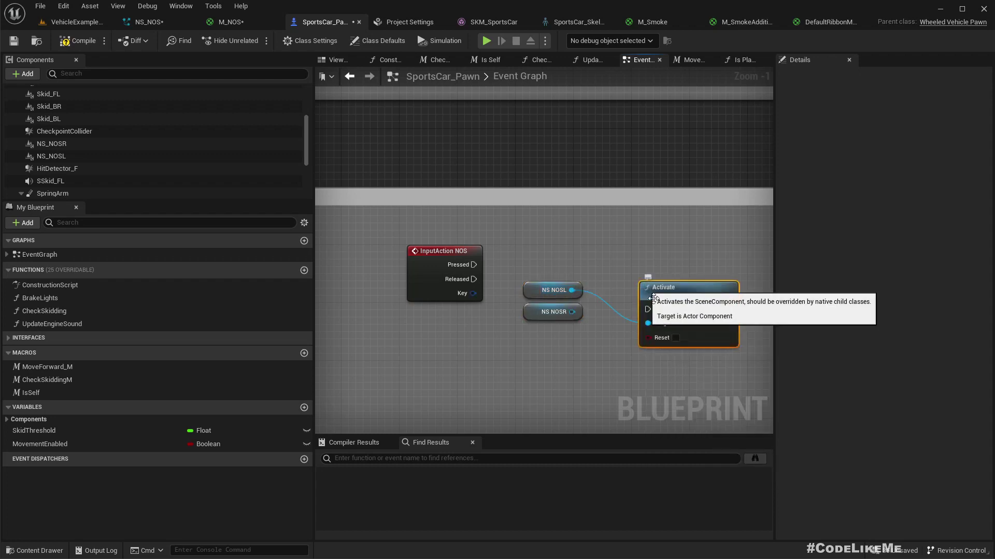
left_click_drag(571, 312, 649, 326)
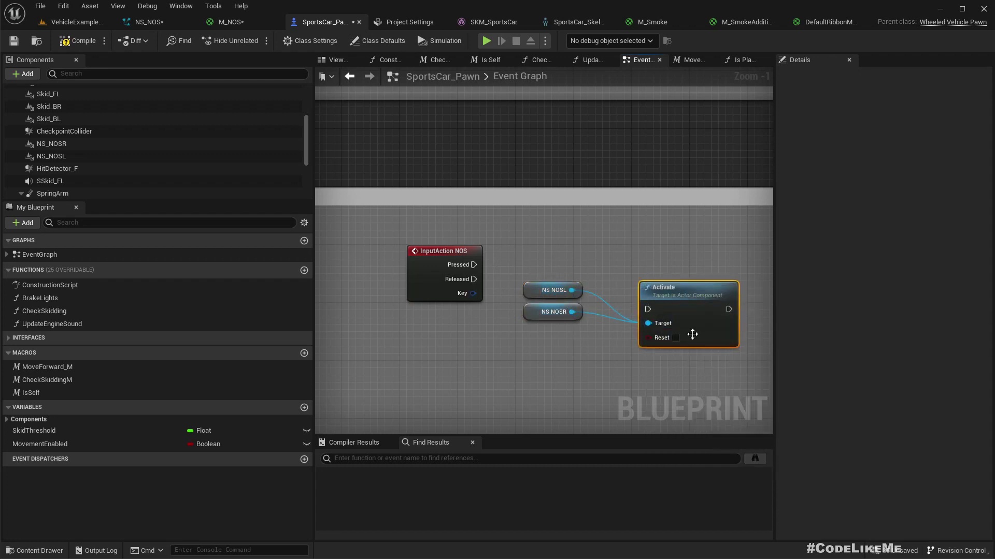
Connect the Pressed output of InputAction NOS to the Activate node and move the node up beside the event.
left_click(676, 339)
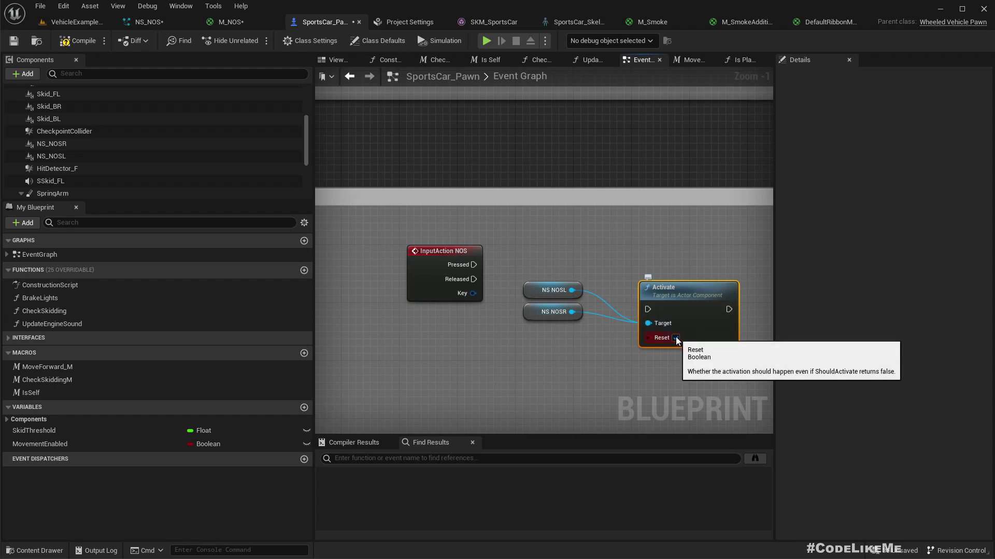
left_click(676, 339)
left_click_drag(473, 265, 687, 257)
right_click_drag(728, 284, 568, 248)
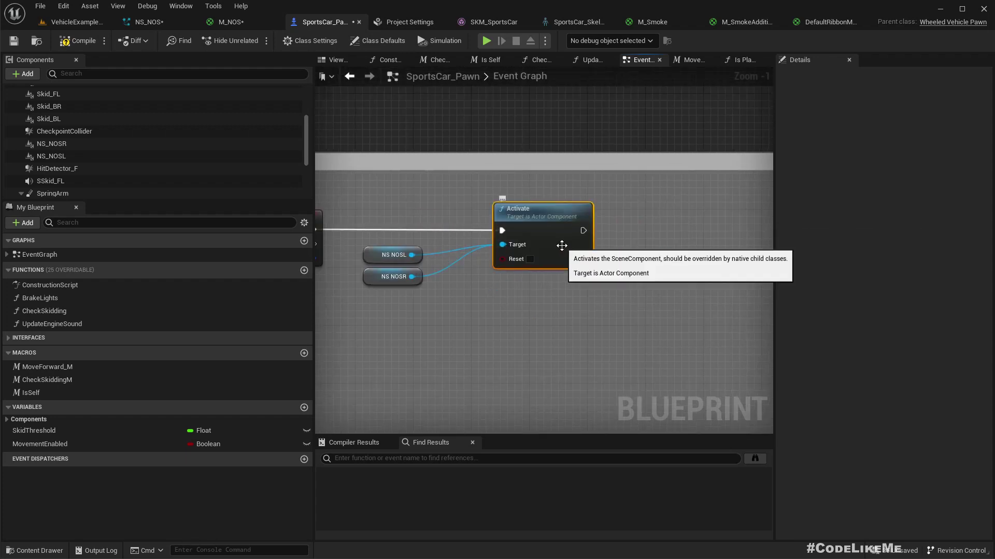
key("ctrl+v")
left_click_drag(623, 249, 550, 287)
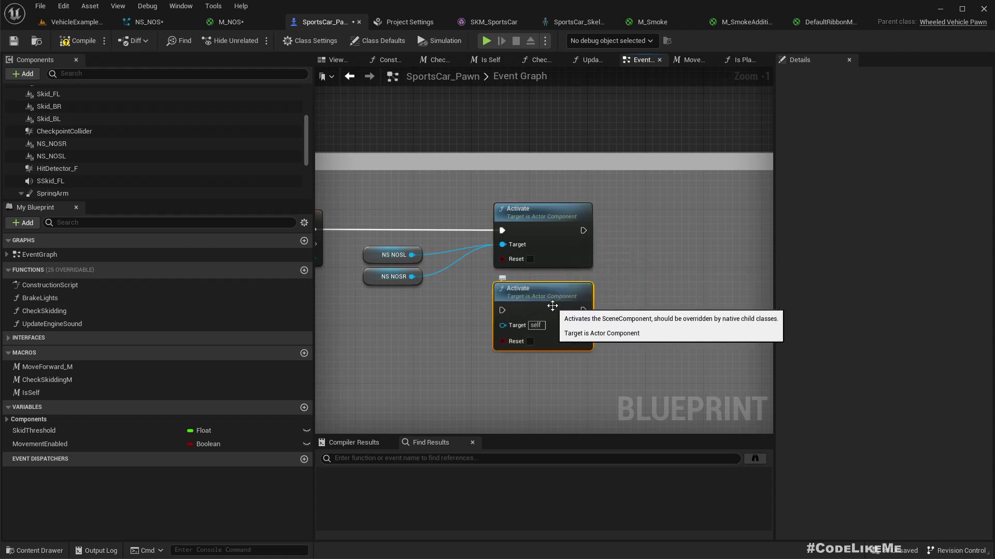
key("Delete")
Add a Deactivate node targeting both NS_NOSL and NS_NOSR and connect it to the Released output of InputAction NOS.
left_click_drag(412, 255, 499, 309)
type("deact")
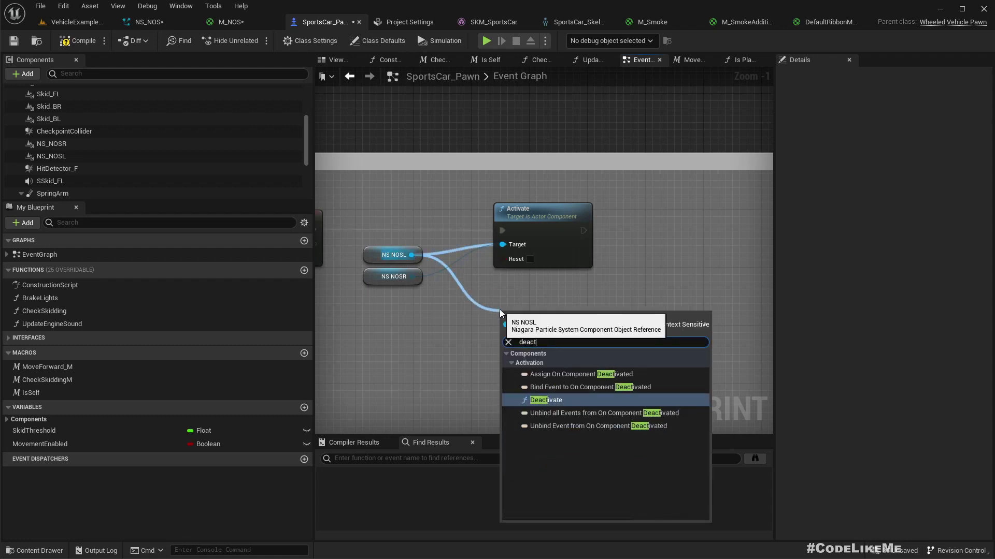
key("Return")
right_click_drag(509, 305, 631, 297)
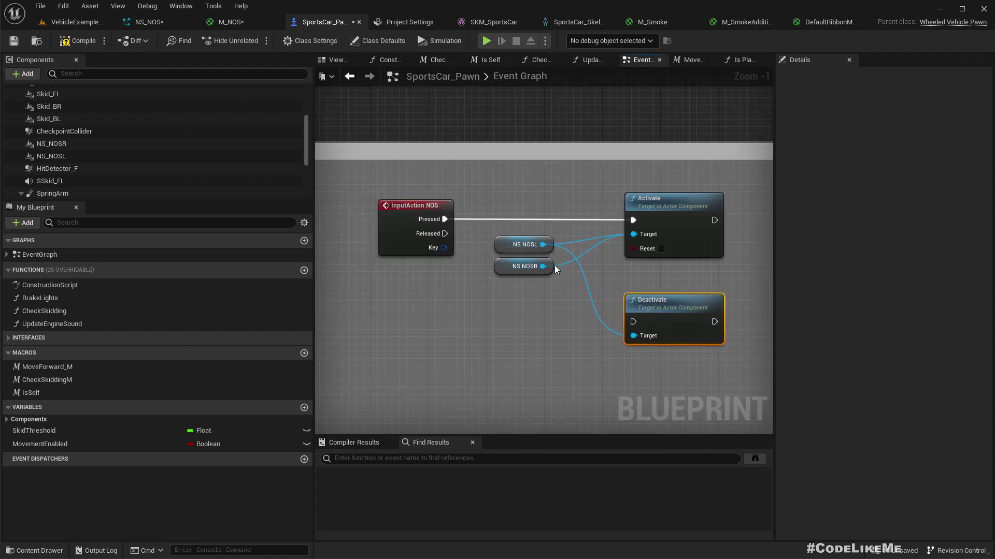
left_click_drag(544, 267, 633, 330)
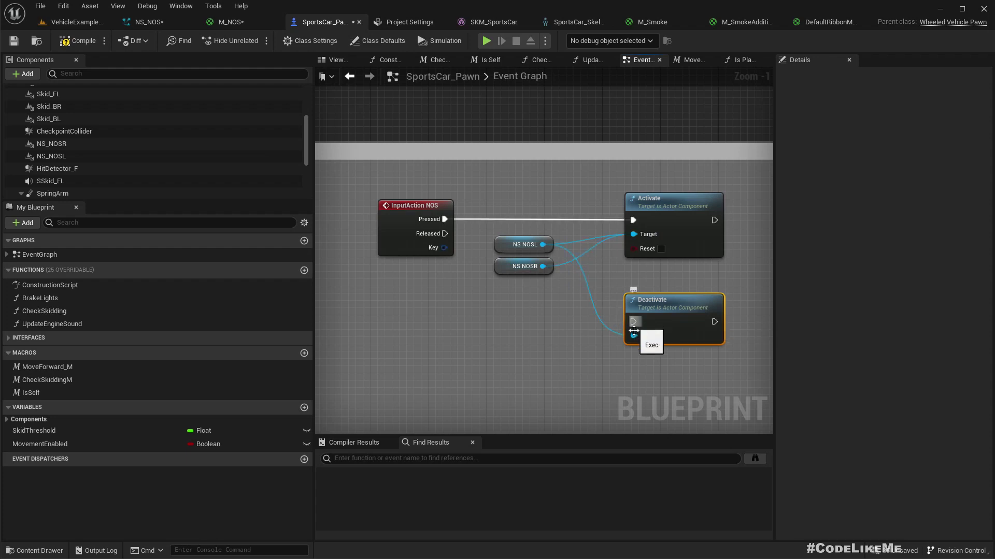
left_click_drag(543, 266, 445, 233)
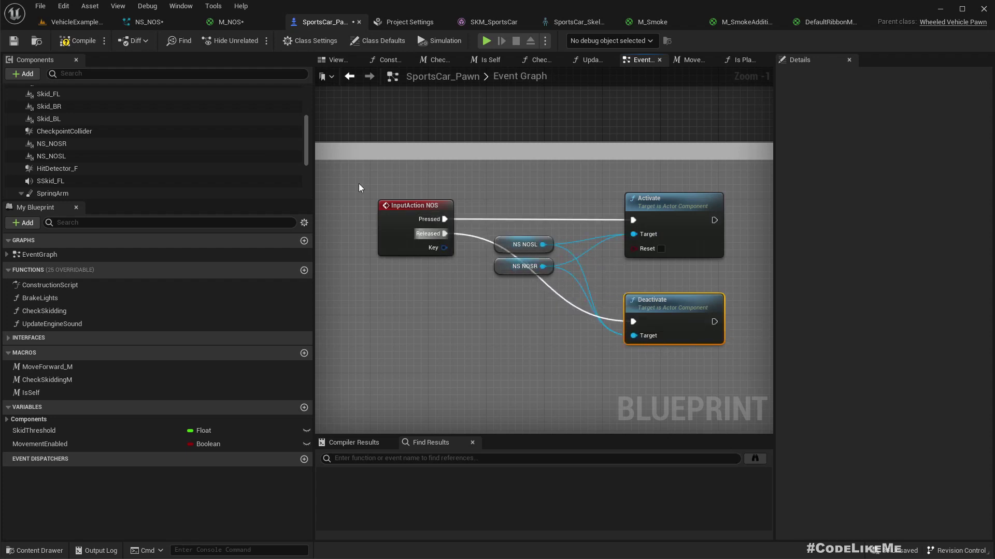
Switch to VehicleExampleMap and start playing the level in full screen.
left_click(76, 22)
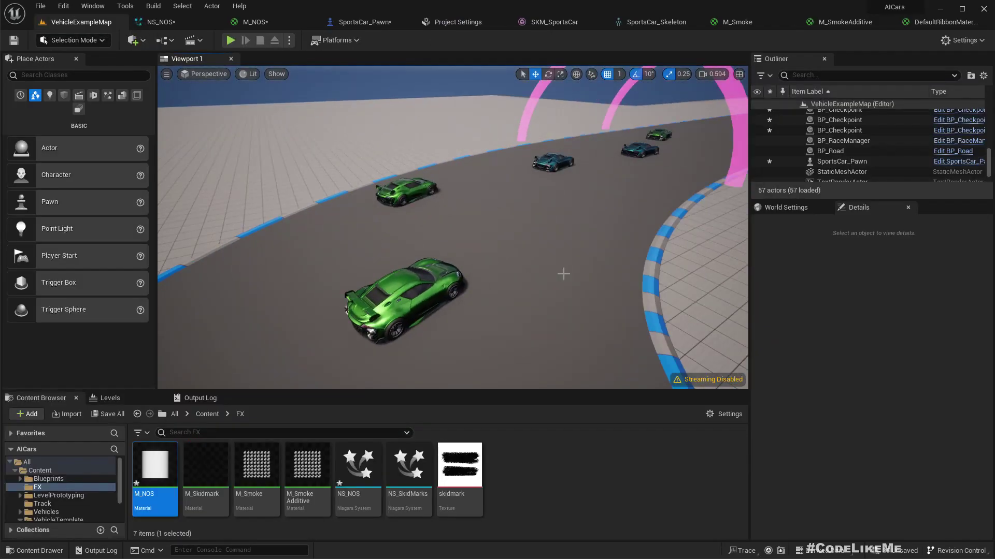
key("F11")
key("alt+p")
left_click(564, 274)
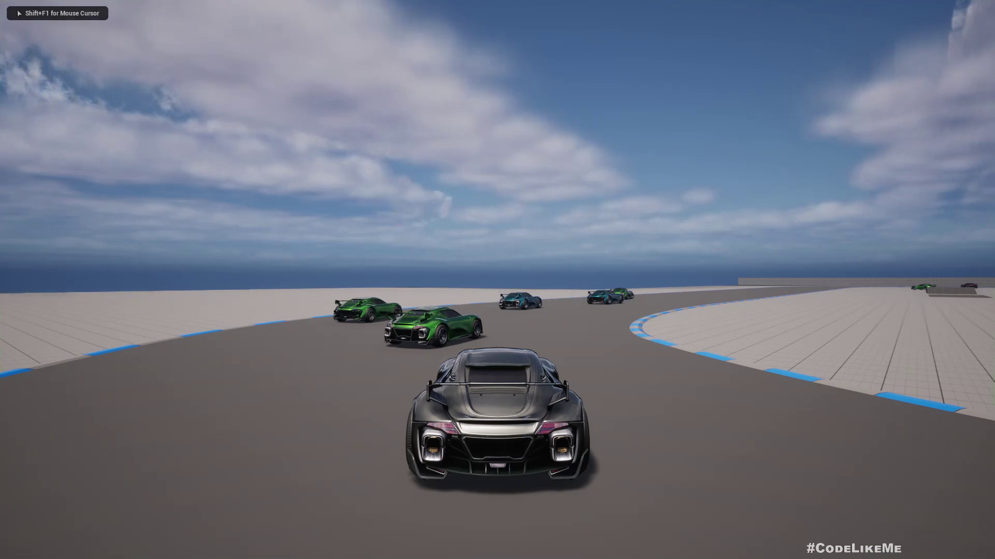
Drive the car along the track, triggering NOS twice to check the exhaust effect, and end the play session.
key("w")
key("d")
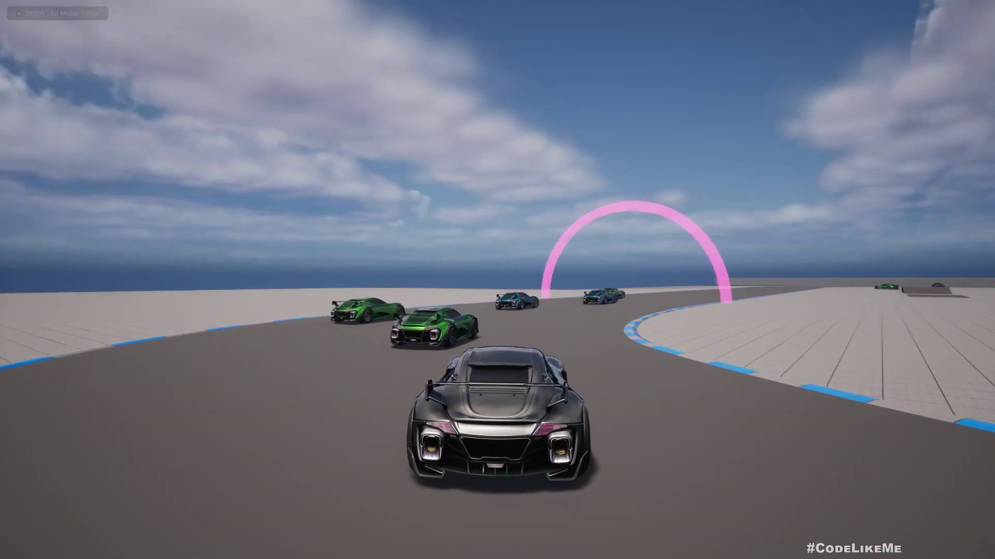
key("shift")
key("d")
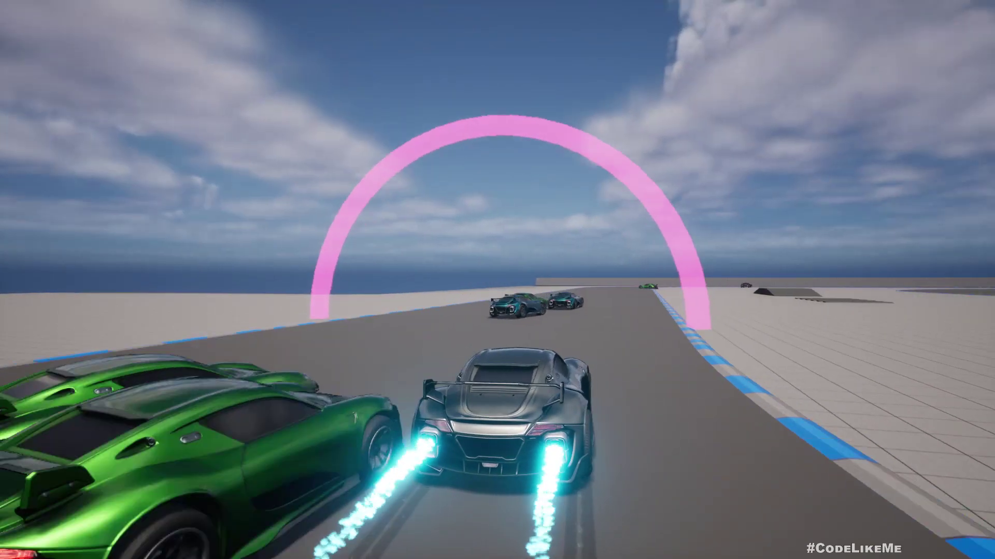
key("a")
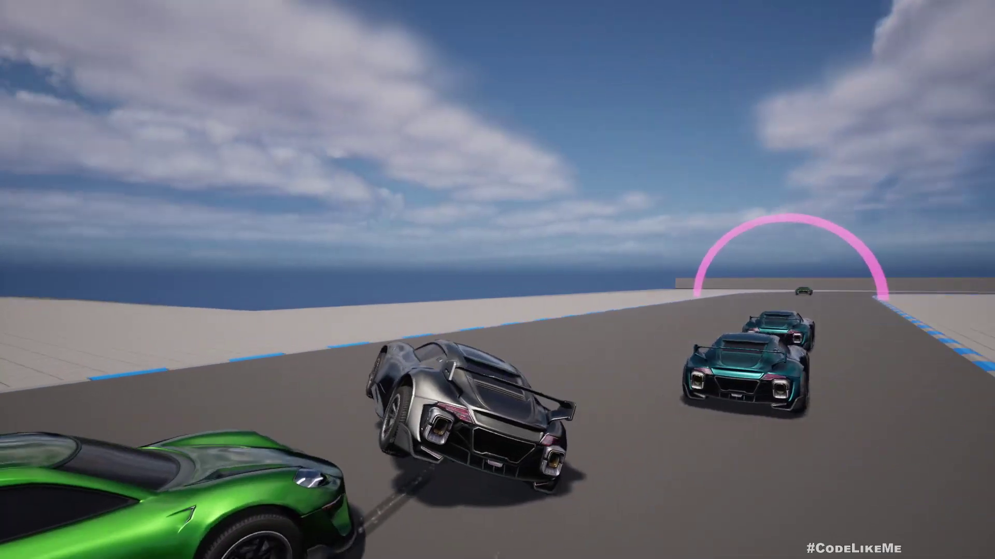
key("d")
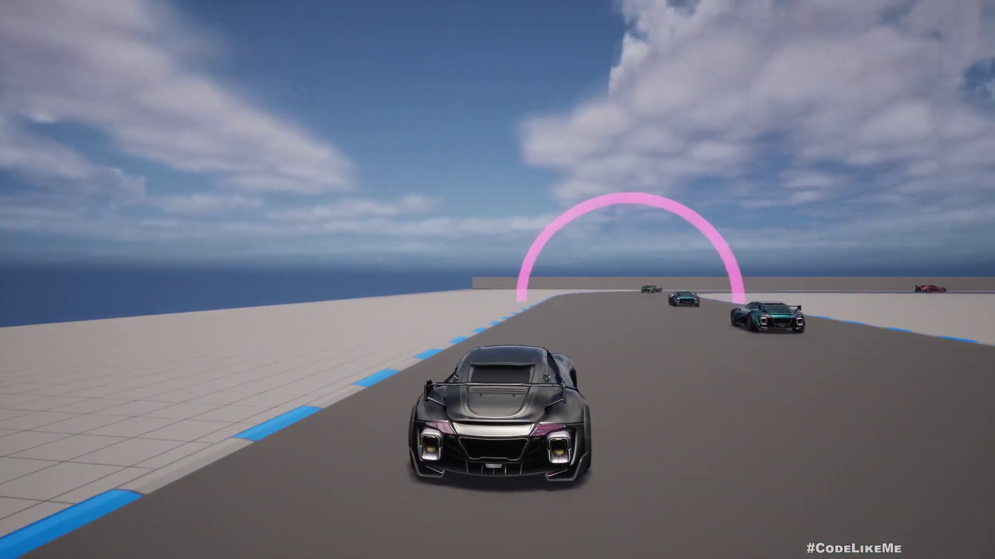
key("shift")
key("d")
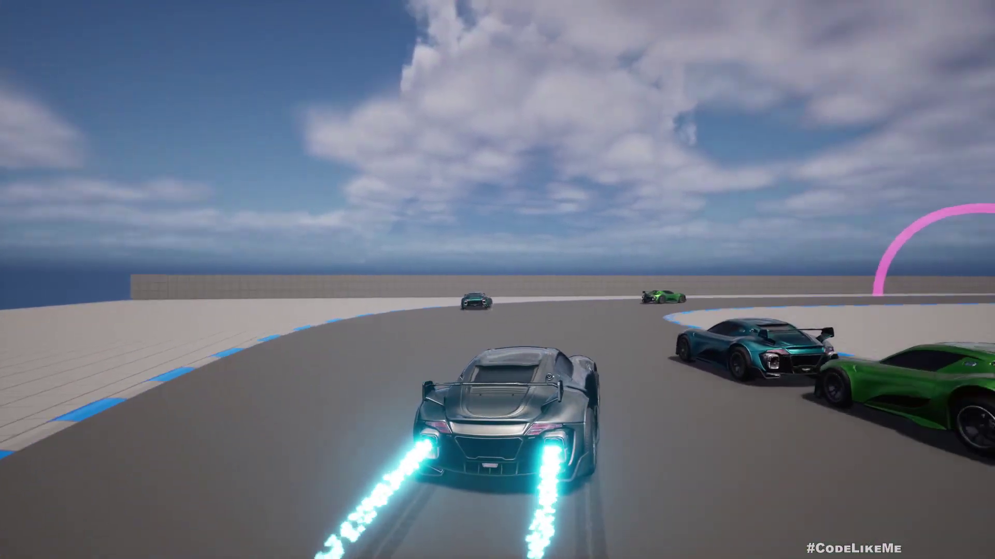
key("Escape")
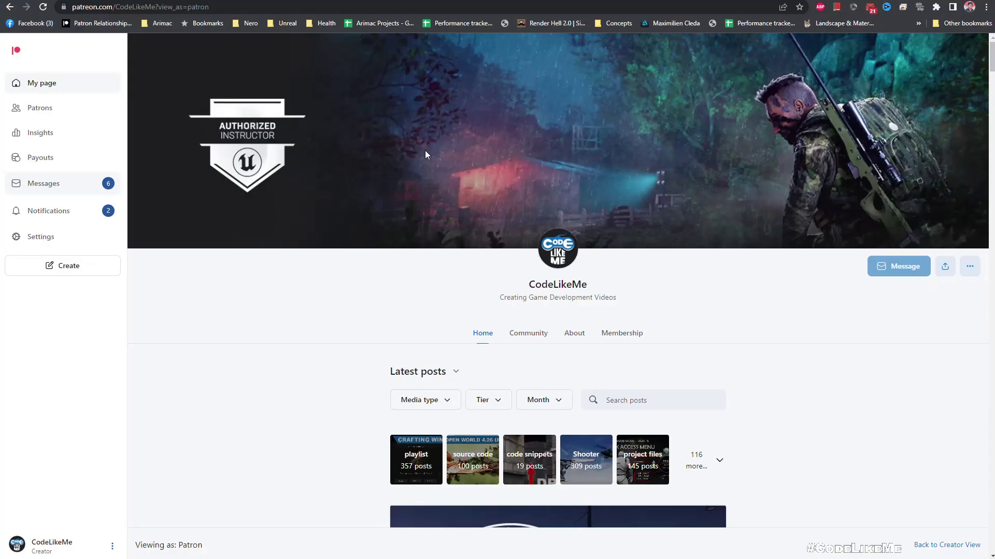
Browse the latest posts on the CodeLikeMe Patreon page to examine the available Unreal Engine 5 tutorials and project files.
scroll(593, 336, "down", 5)
scroll(596, 347, "down", 2)
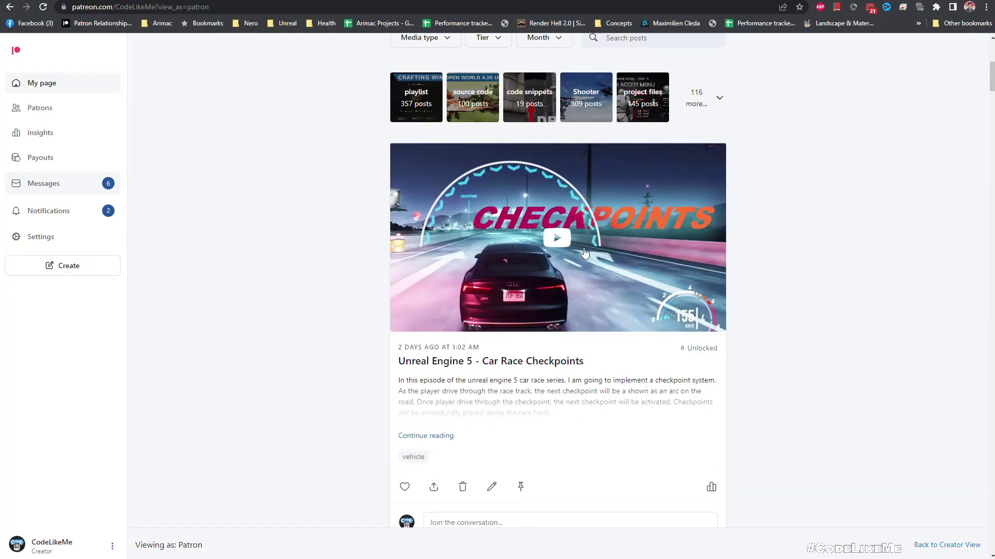
scroll(584, 253, "down", 10)
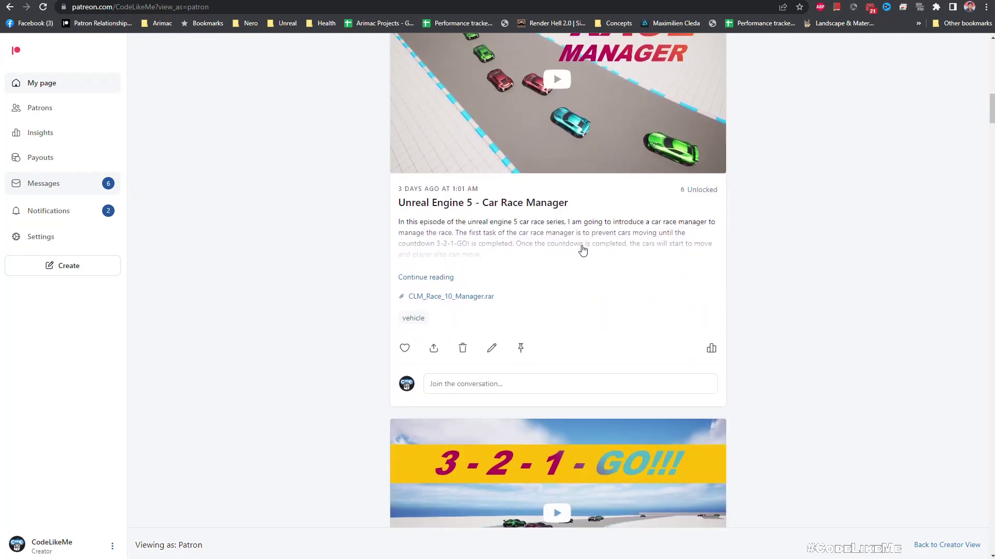
scroll(582, 251, "down", 20)
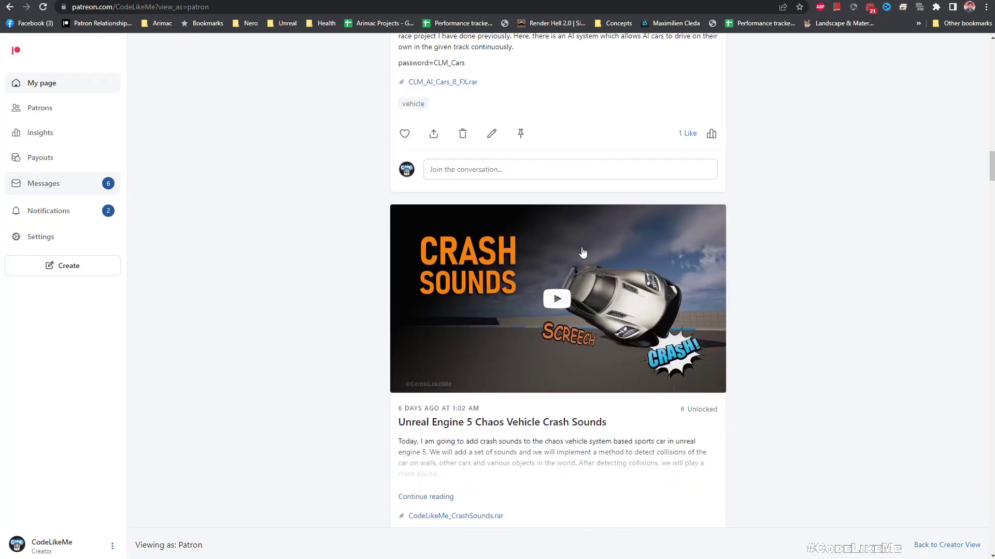
scroll(582, 253, "down", 16)
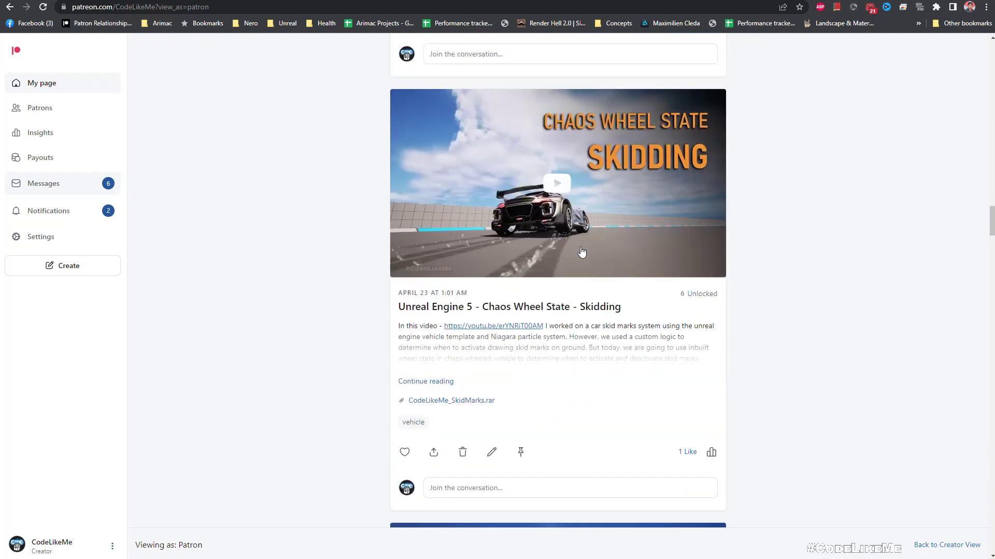
scroll(583, 252, "down", 5)
scroll(581, 256, "down", 16)
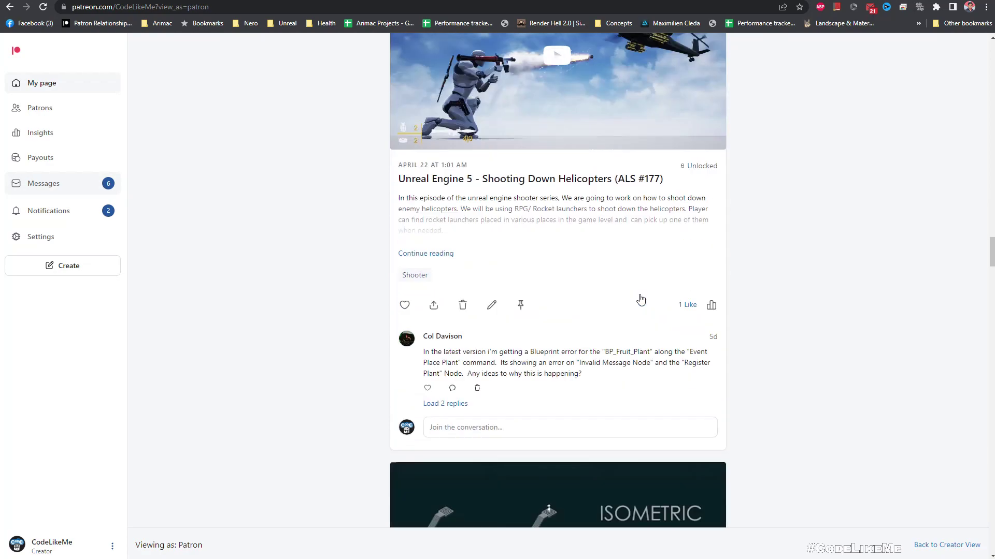
scroll(639, 306, "down", 20)
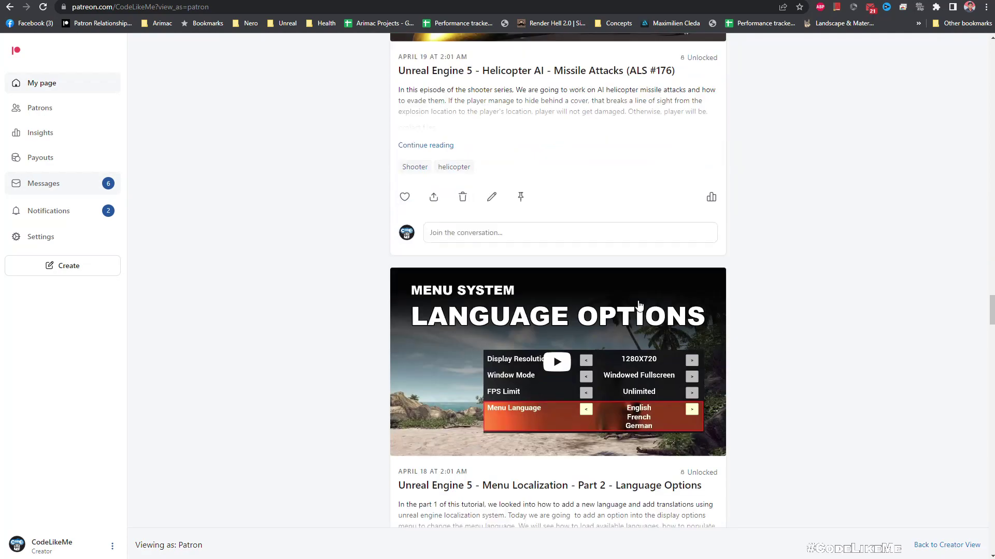
scroll(638, 308, "down", 12)
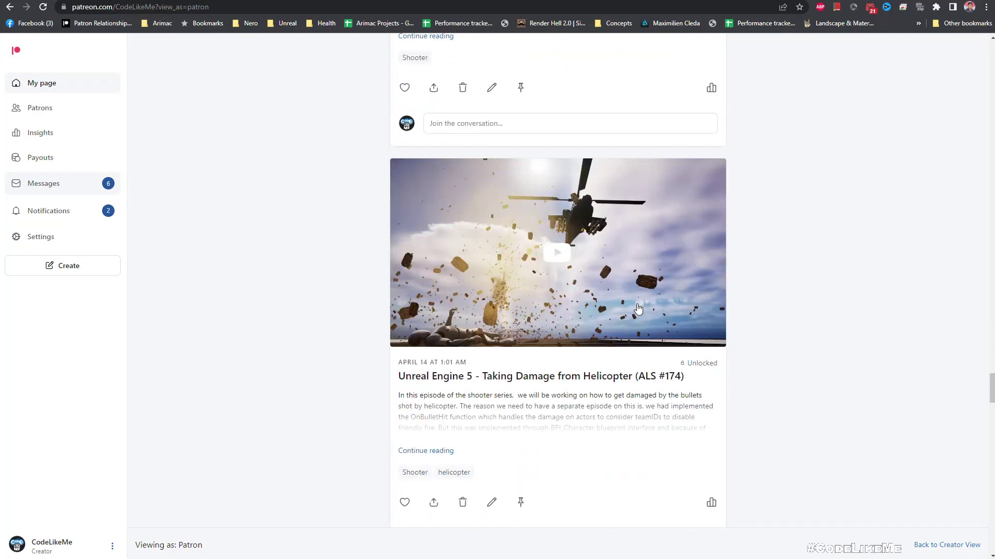